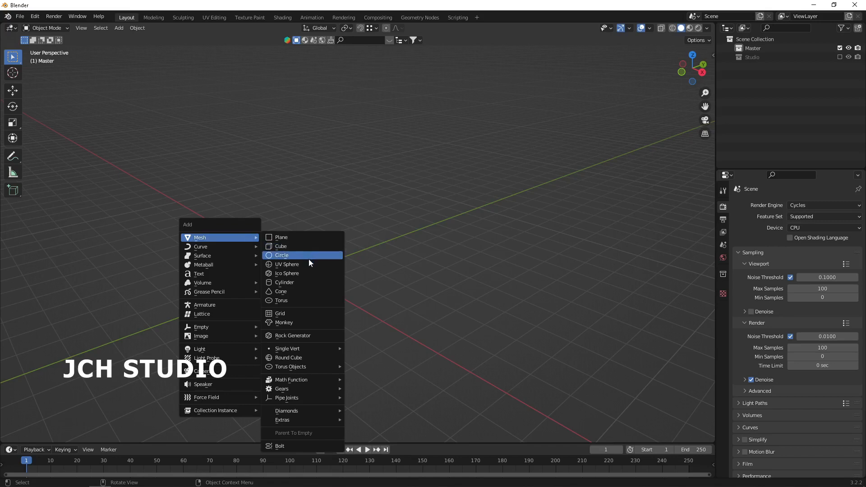
# Step: Add a mesh circle with 12 vertices and a 100 cm radius at the origin
pyautogui.click(309, 259)
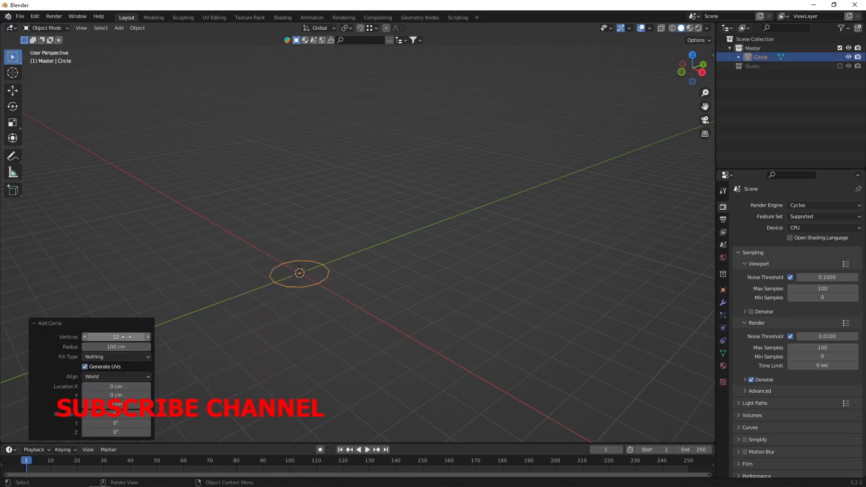
pyautogui.click(334, 303)
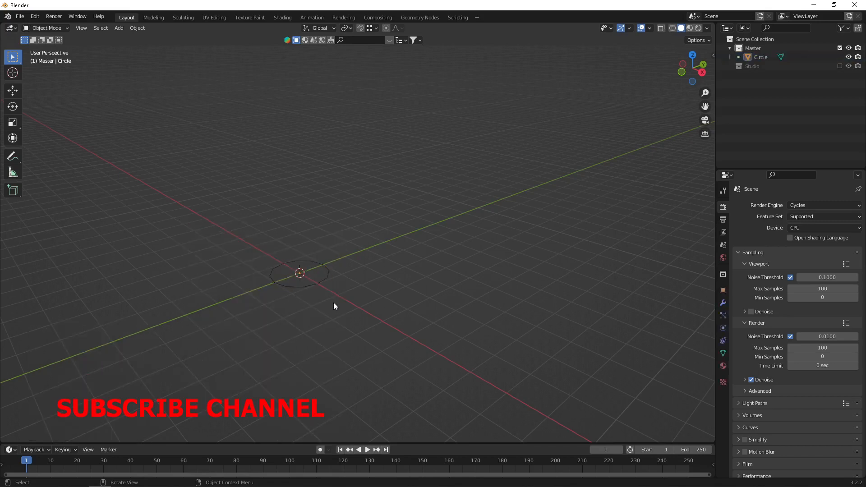
pyautogui.press('x')
pyautogui.click(334, 303)
pyautogui.press('x')
pyautogui.press('Escape')
# Step: Select the circle and rotate it 90° about the global X axis
pyautogui.scroll(2, 319, 306)
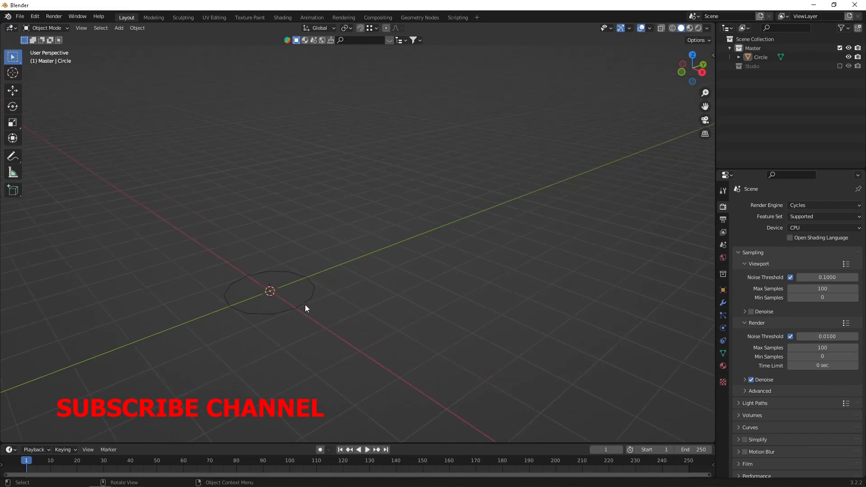
pyautogui.click(305, 305)
pyautogui.moveTo(248, 334); pyautogui.dragTo(332, 340, button='middle')
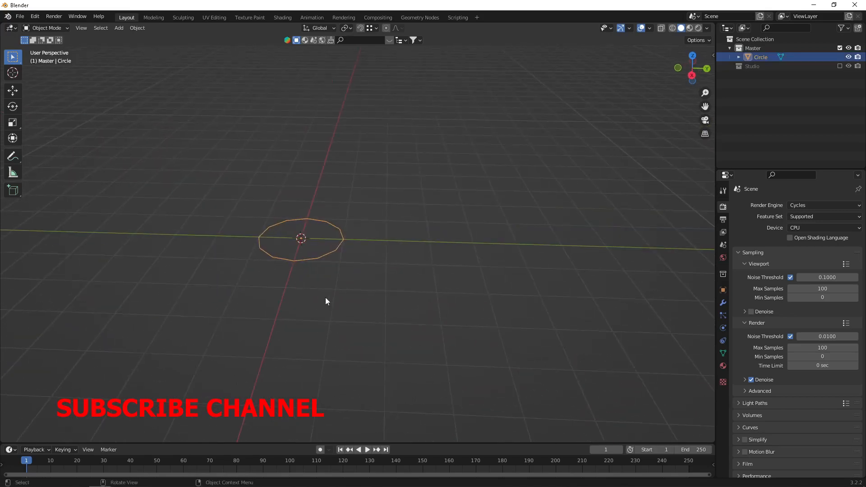
pyautogui.press('r')
pyautogui.write('x')
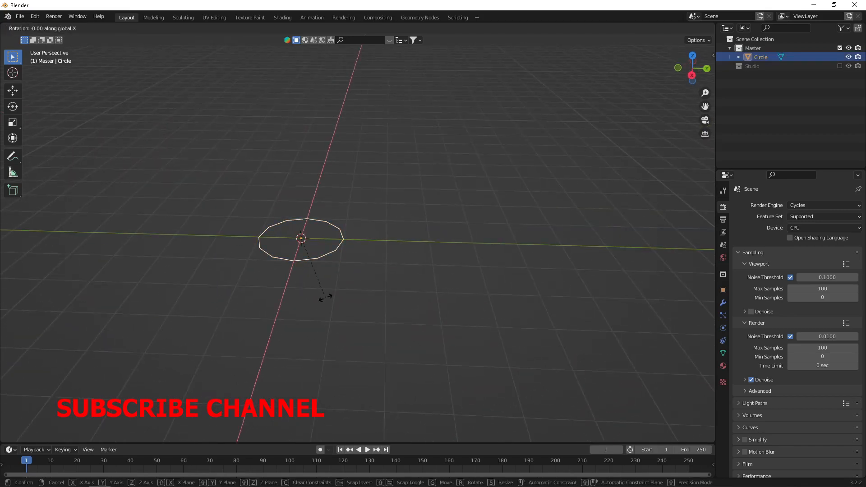
pyautogui.write('90')
pyautogui.press('Return')
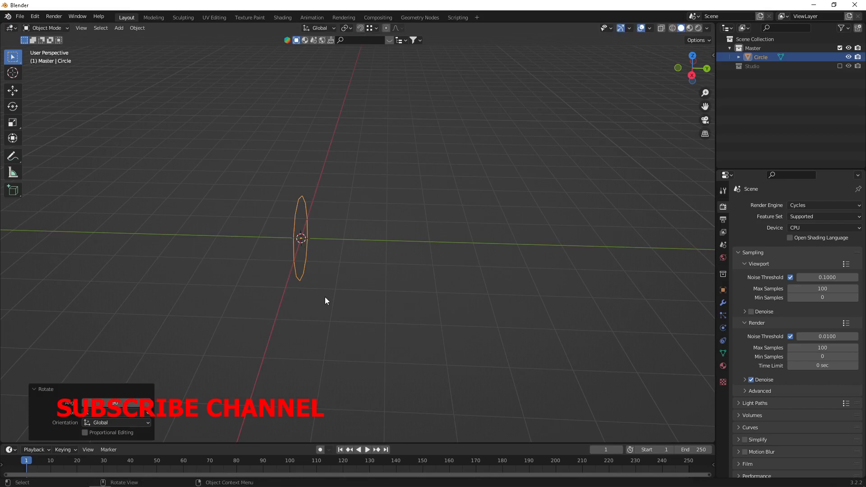
# Step: Scale the circle to about 0.35 of its size and apply the scale
pyautogui.press('s')
pyautogui.click(333, 259)
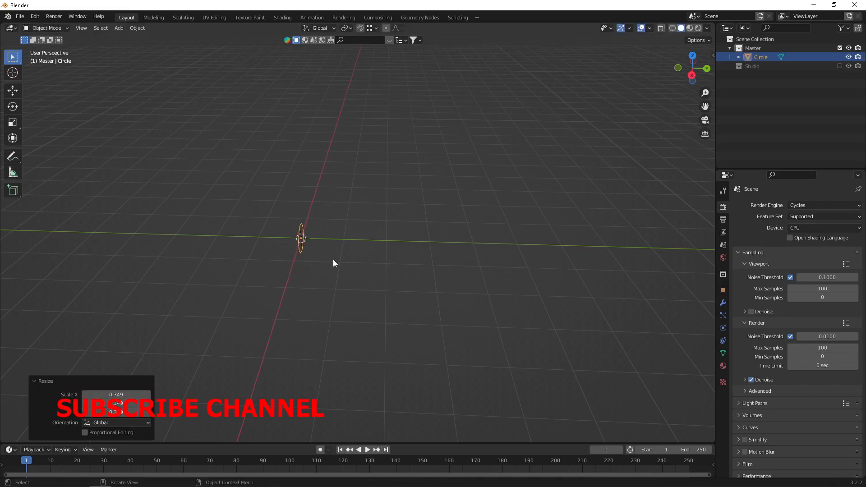
pyautogui.press('KP_Decimal')
pyautogui.moveTo(333, 259); pyautogui.dragTo(422, 236, button='middle')
pyautogui.hotkey('ctrl', 'a')
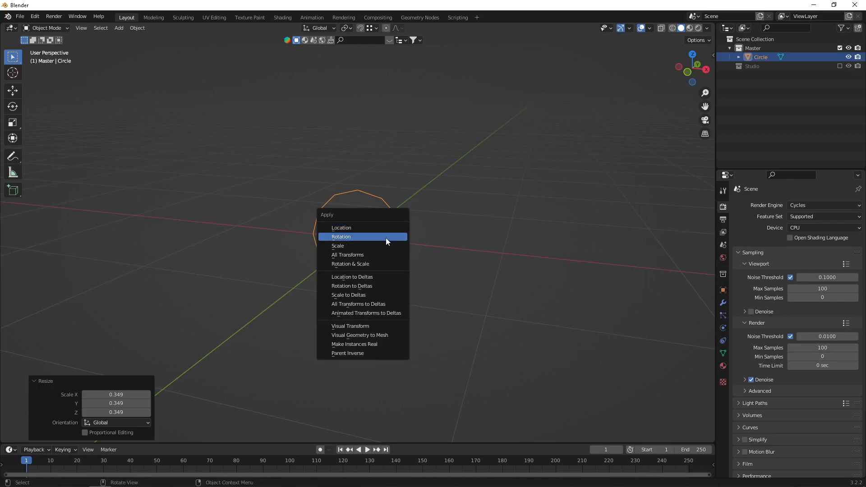
pyautogui.click(385, 246)
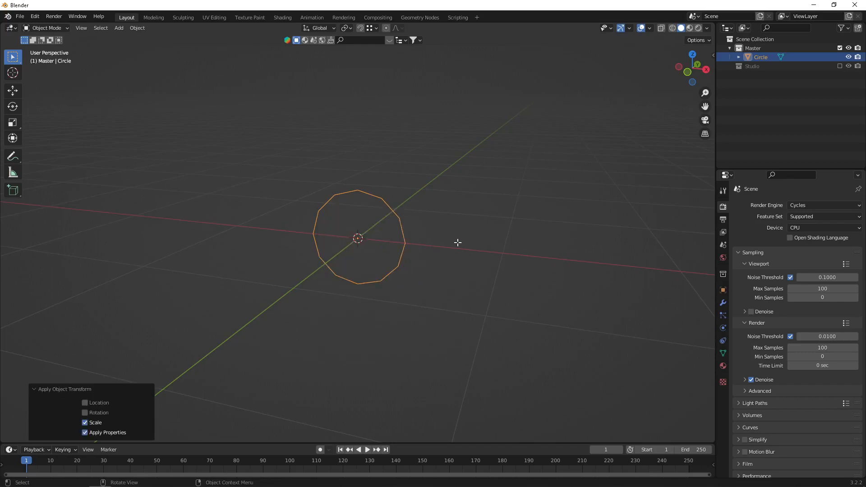
# Step: In Edit Mode, extrude the circle's edge loop about 60.6 cm along the Y axis in the right side view
pyautogui.press('Tab')
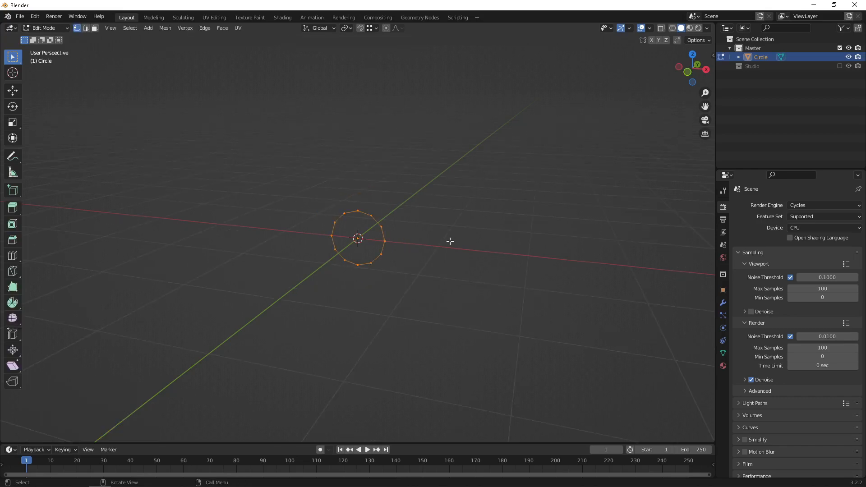
pyautogui.press('KP_3')
pyautogui.press('KP_1')
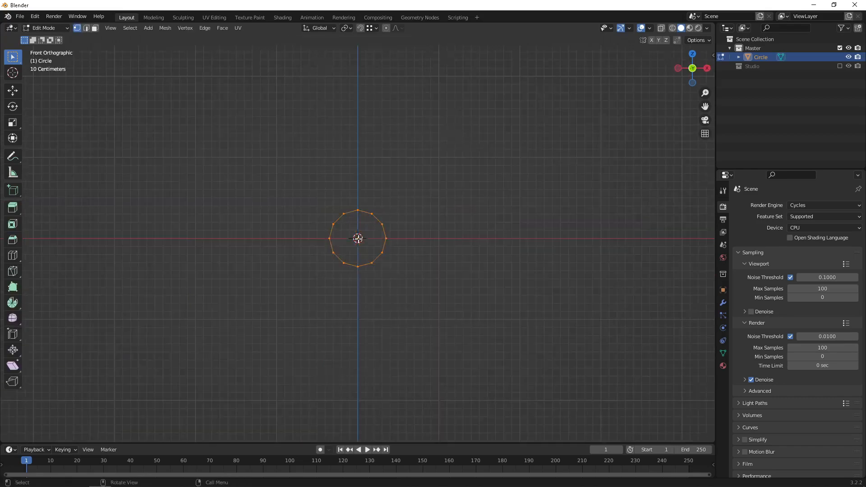
pyautogui.press('KP_3')
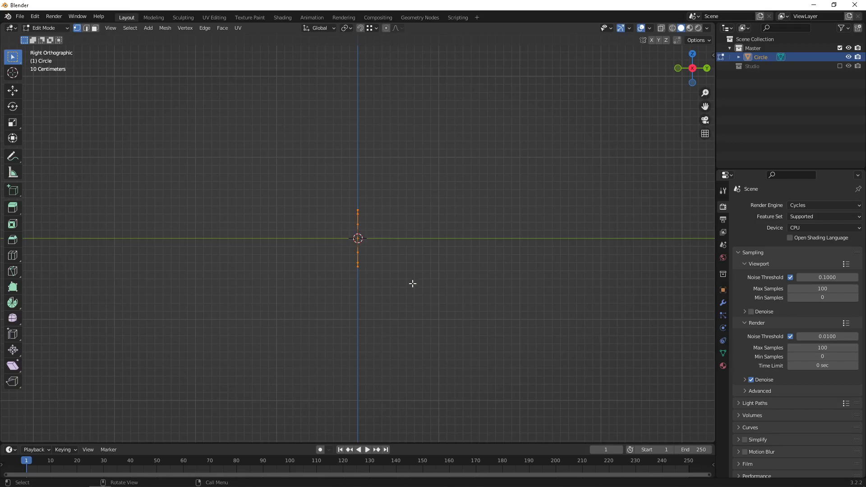
pyautogui.press('e')
pyautogui.press('y')
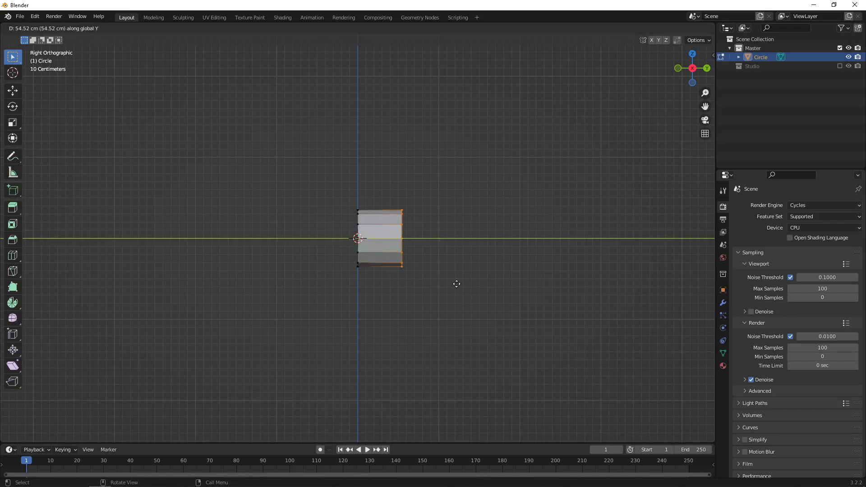
pyautogui.click(462, 285)
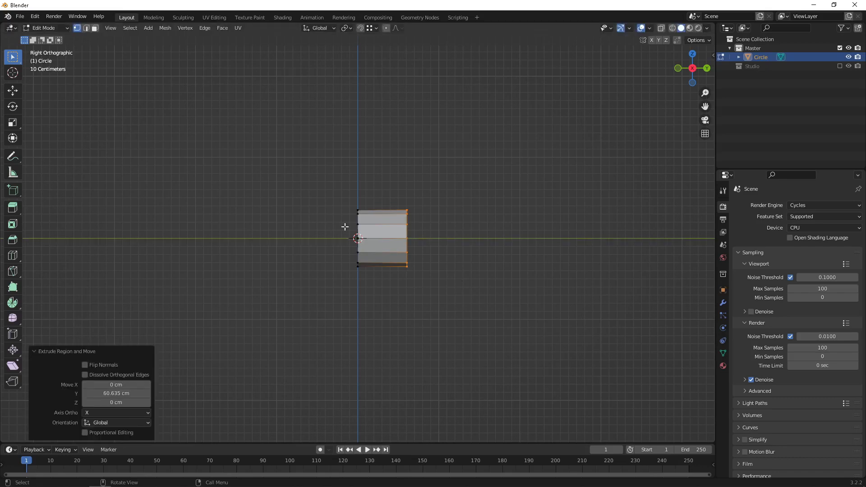
# Step: Try to scale the ring at the origin to about 0.70 in solid shading
pyautogui.moveTo(308, 174); pyautogui.dragTo(387, 308)
pyautogui.press('s')
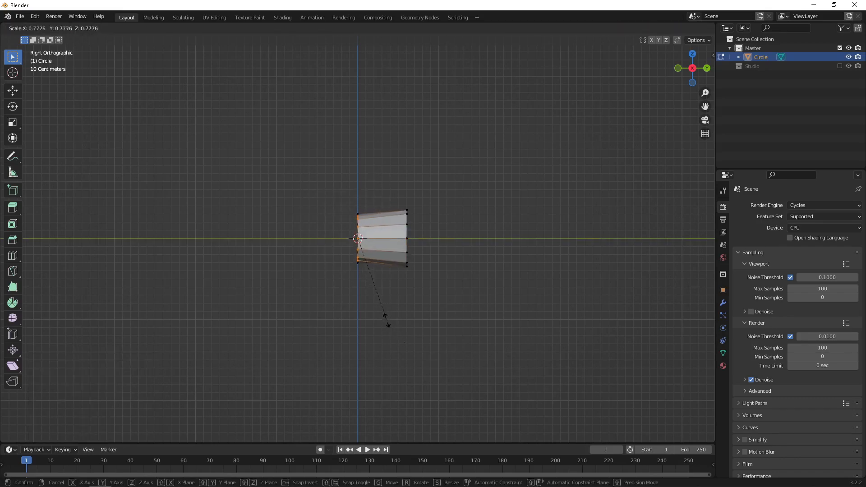
pyautogui.click(385, 313)
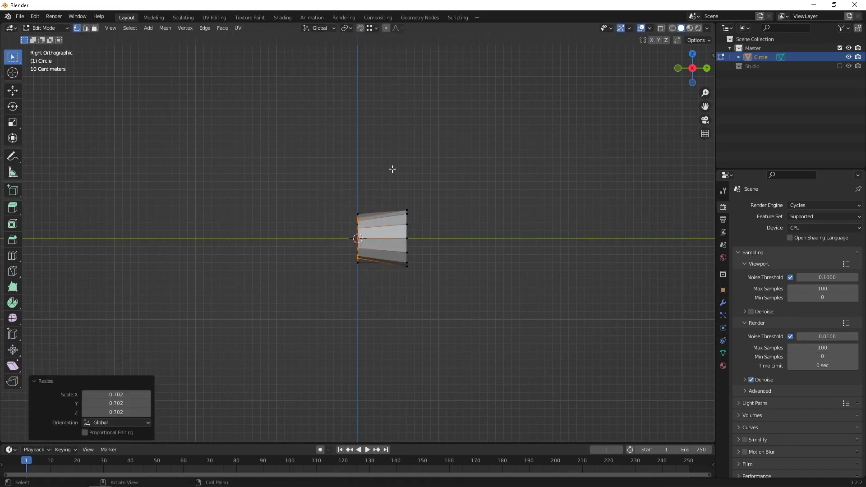
pyautogui.hotkey('ctrl', 'z')
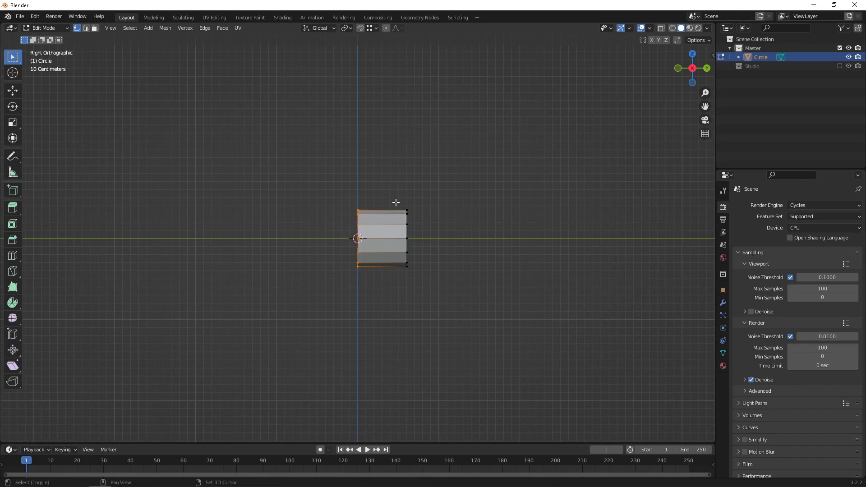
# Step: Switch to wireframe display and scale the complete ring of vertices at the origin to about 0.58
pyautogui.hotkey('shift', 'z')
pyautogui.moveTo(315, 168); pyautogui.dragTo(371, 296)
pyautogui.press('s')
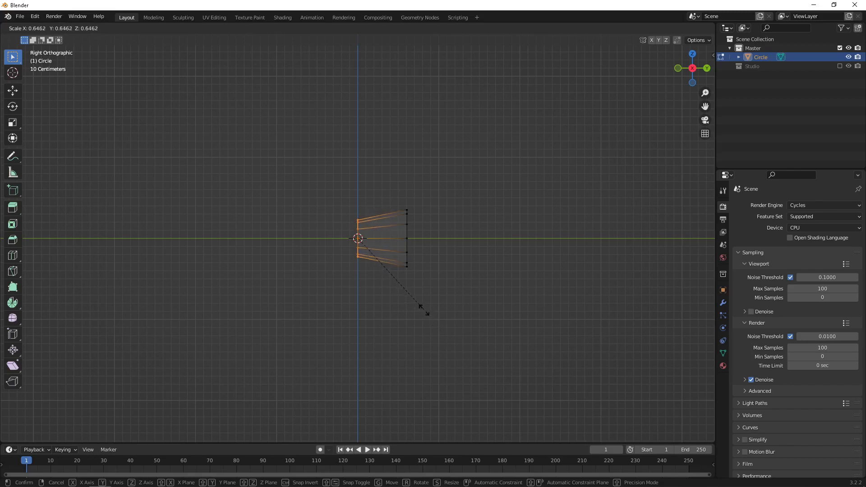
pyautogui.click(418, 303)
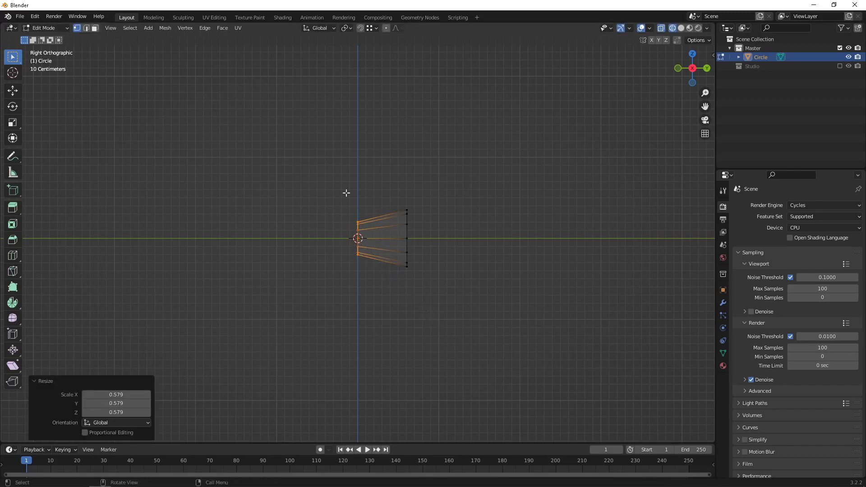
# Step: Extrude the wide end's edge loop in place and scale it up to about 2.07
pyautogui.moveTo(346, 192); pyautogui.dragTo(362, 213, button='middle')
pyautogui.hotkey('alt', 'a')
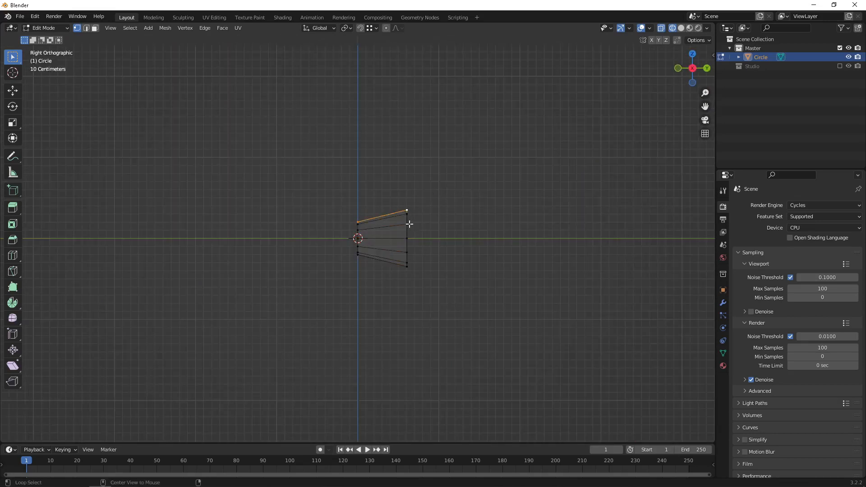
pyautogui.keyDown('alt'); pyautogui.click(408, 222); pyautogui.keyUp('alt')
pyautogui.press('g')
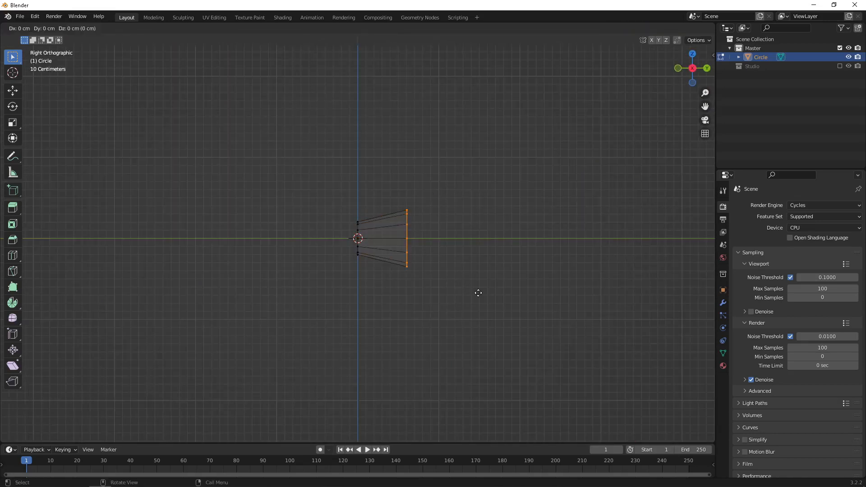
pyautogui.rightClick(478, 293)
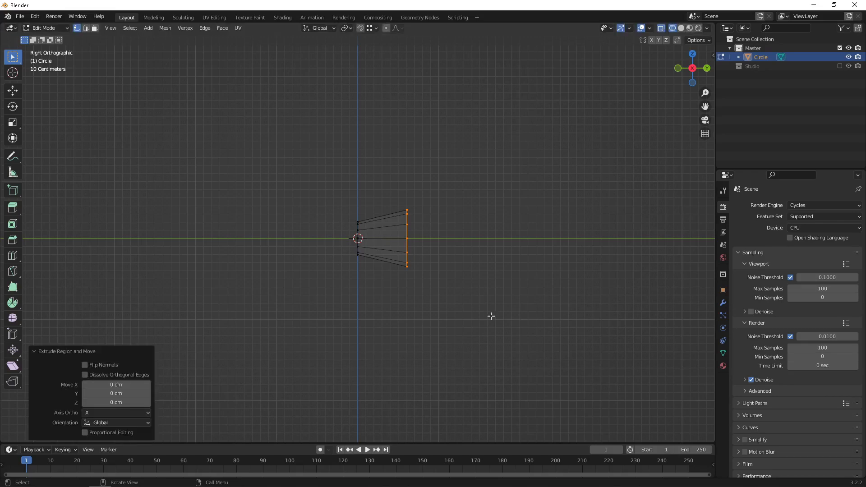
pyautogui.press('s')
pyautogui.click(635, 305)
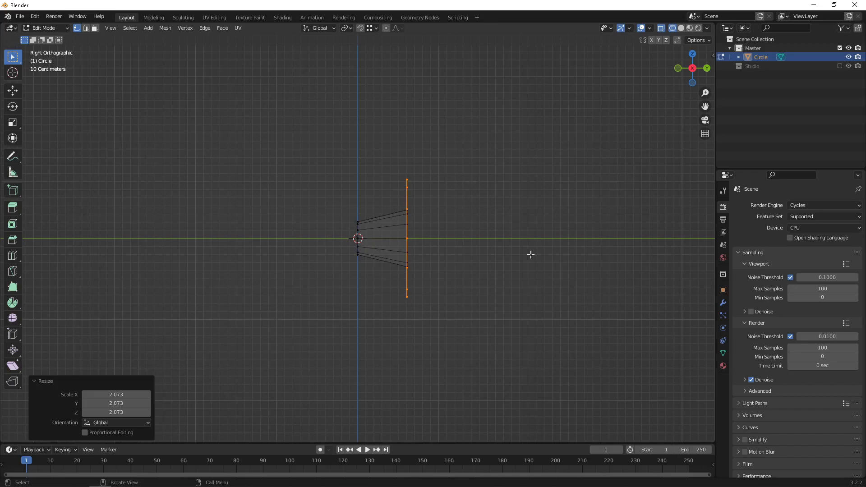
# Step: Turn off the Screencast Keys text shadow and enable the Screencast Keys overlay
pyautogui.press('n')
pyautogui.click(627, 88)
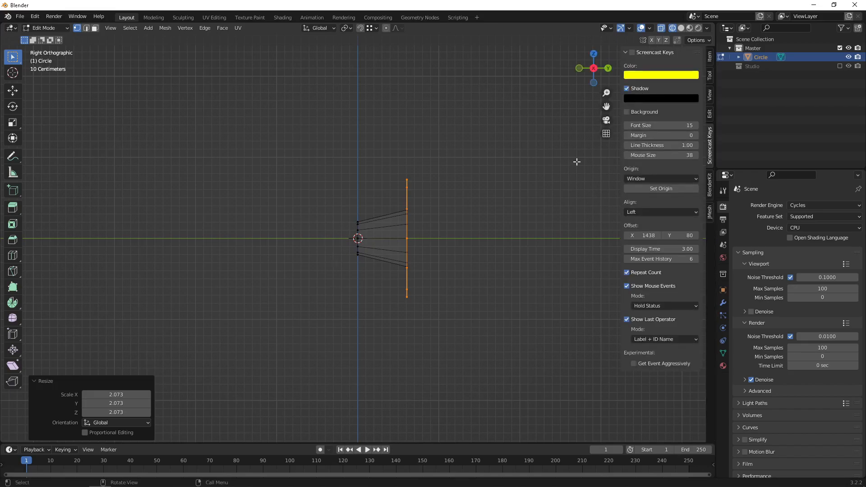
pyautogui.click(639, 88)
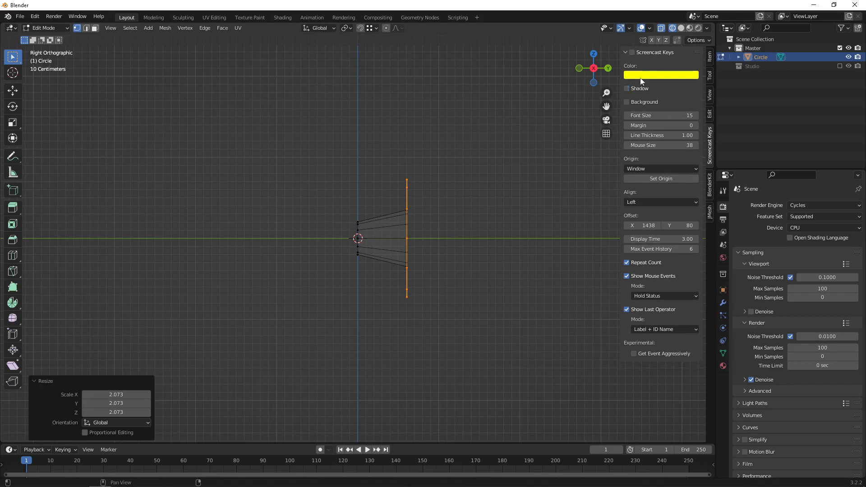
pyautogui.click(638, 51)
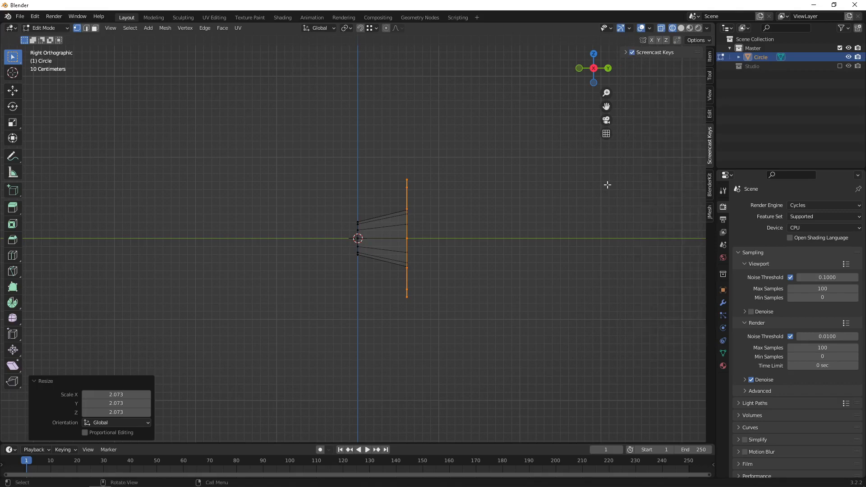
pyautogui.press('n')
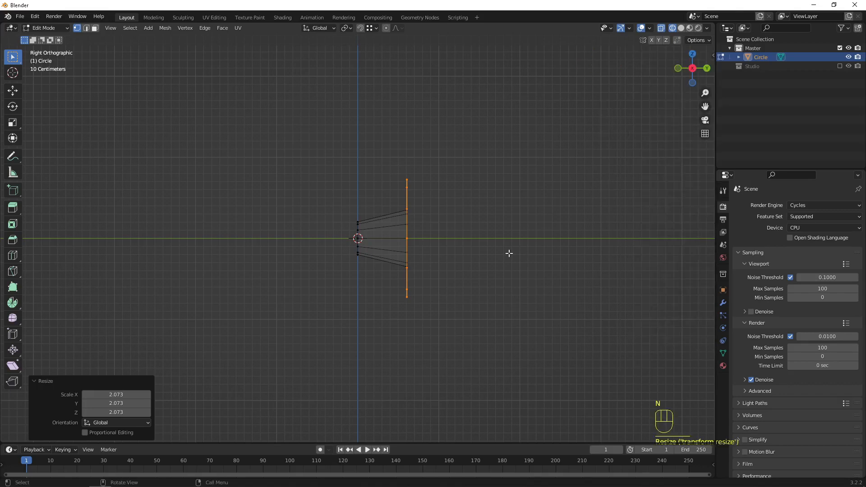
# Step: Move the enlarged end ring about 47.3 cm along the Y axis to form a flare
pyautogui.press('g')
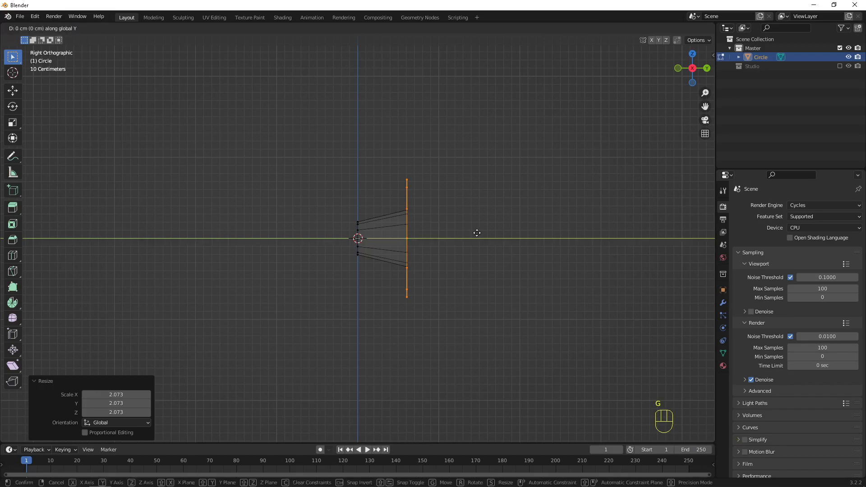
pyautogui.click(515, 236)
# Step: Extrude the flared end's ring again, scaled to about 1.18 and moved about 10.6 cm along the Y axis
pyautogui.keyDown('shift'); pyautogui.moveTo(545, 269); pyautogui.dragTo(441, 255, button='middle'); pyautogui.keyUp('shift')
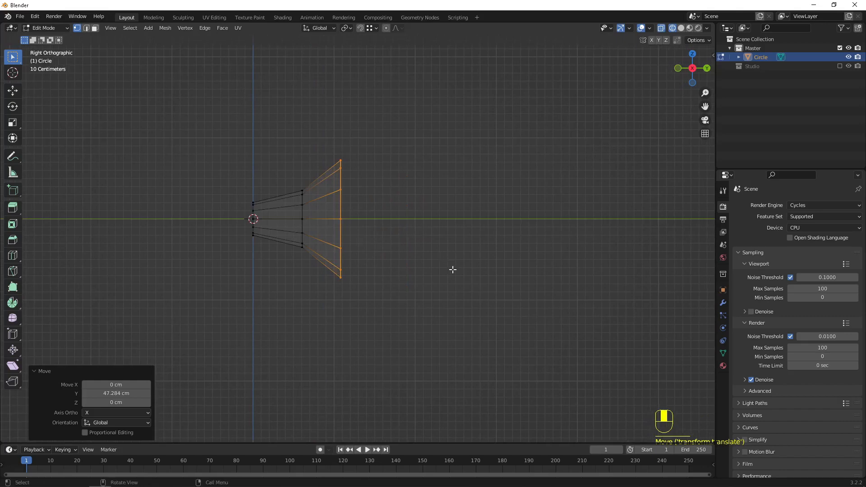
pyautogui.press('e')
pyautogui.press('s')
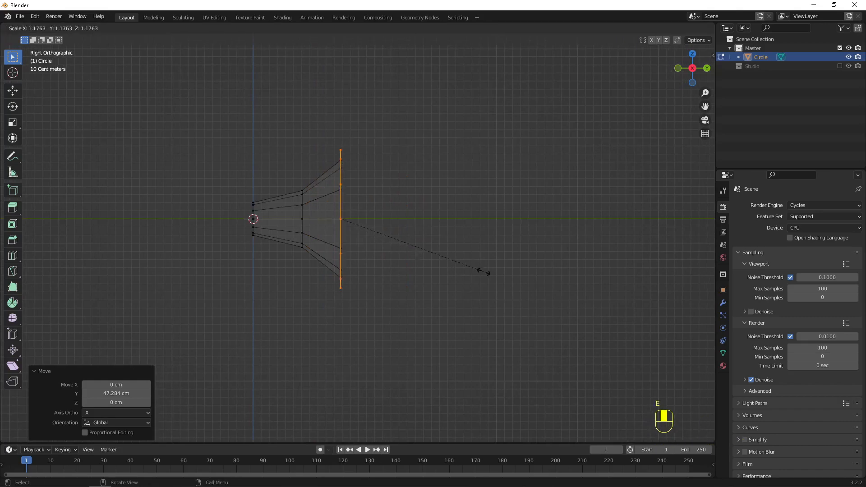
pyautogui.click(484, 272)
pyautogui.press('g')
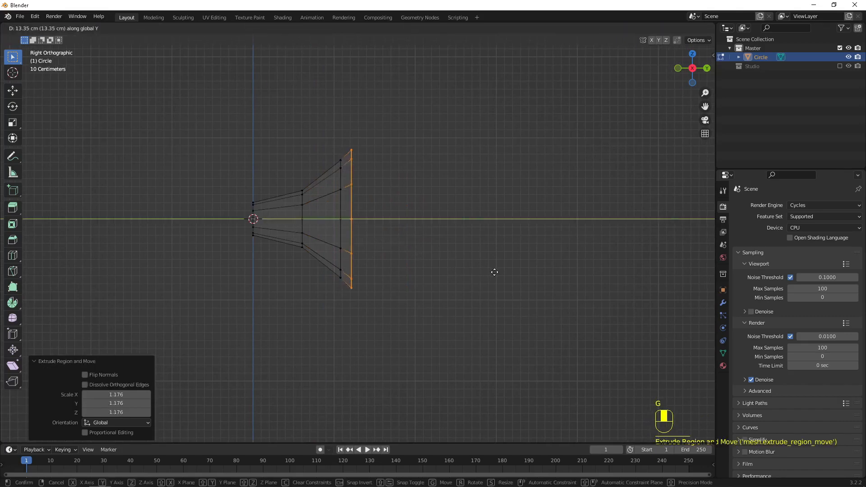
pyautogui.click(493, 273)
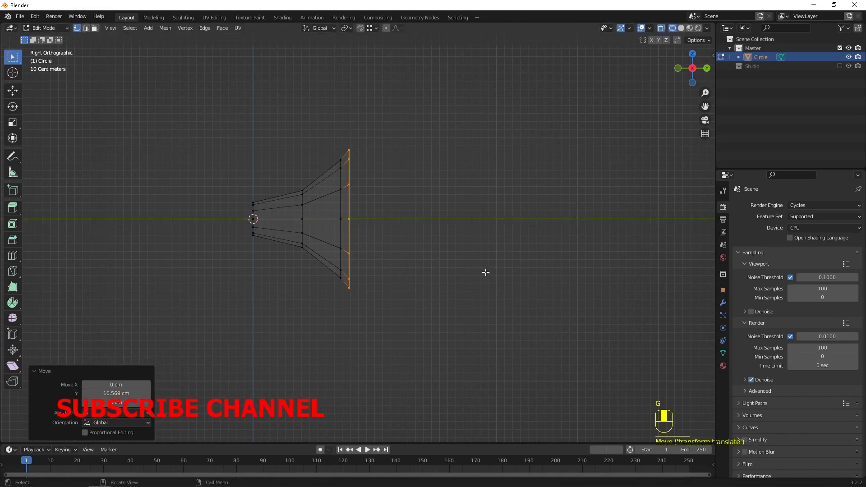
# Step: Extrude the widest ring about 670 cm along the Y axis into a long tube and return to Object Mode
pyautogui.scroll(-5, 484, 273)
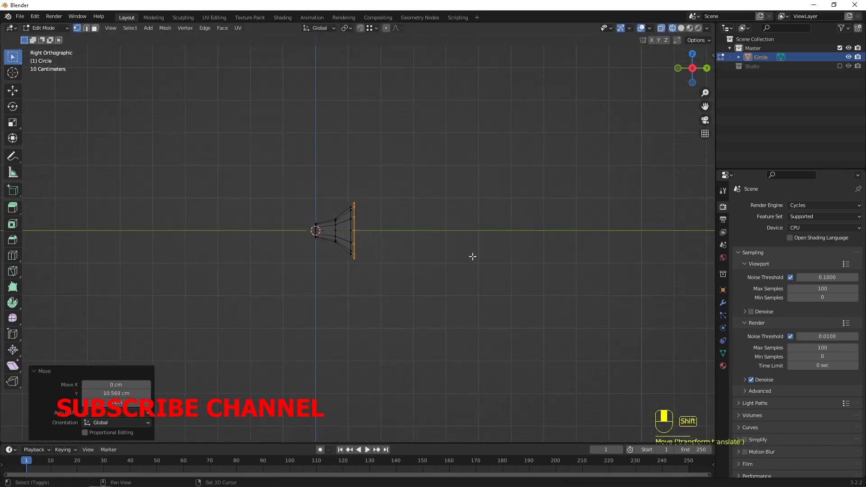
pyautogui.keyDown('shift'); pyautogui.moveTo(472, 255); pyautogui.dragTo(330, 257, button='middle'); pyautogui.keyUp('shift')
pyautogui.press('e')
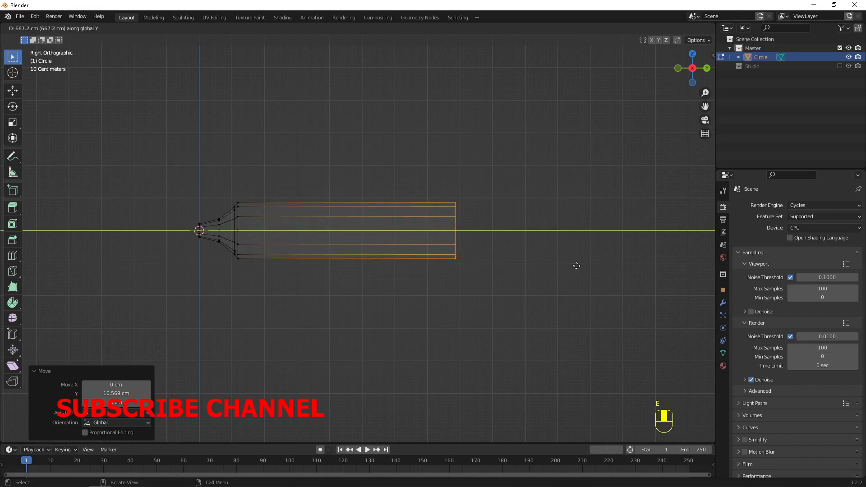
pyautogui.click(580, 267)
pyautogui.moveTo(382, 183)
pyautogui.mouseDown(button='middle')
pyautogui.moveTo(343, 158)
pyautogui.moveTo(444, 207)
pyautogui.moveTo(300, 178)
pyautogui.moveTo(325, 170)
pyautogui.moveTo(404, 290)
pyautogui.moveTo(421, 248)
pyautogui.moveTo(478, 264)
pyautogui.moveTo(380, 294)
pyautogui.mouseUp(button='middle')
pyautogui.press('Tab')
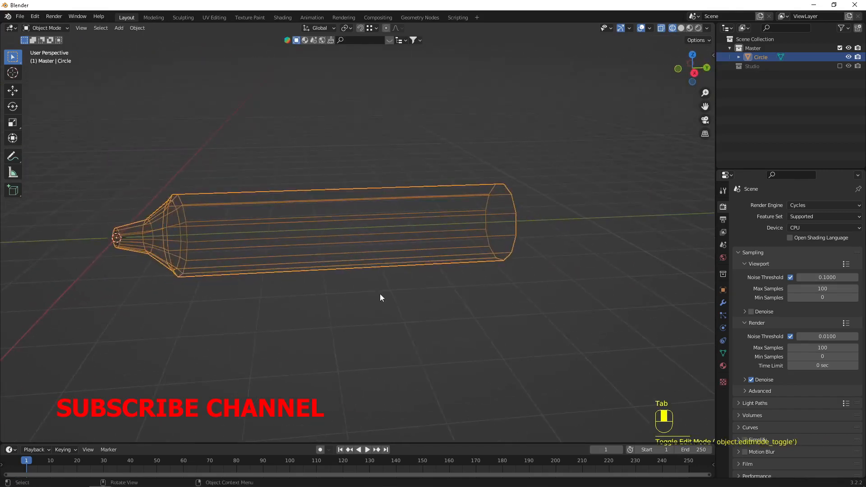
# Step: Apply the tube's scale and set its origin to geometry both before and after applying it
pyautogui.click(132, 29)
pyautogui.moveTo(156, 48)
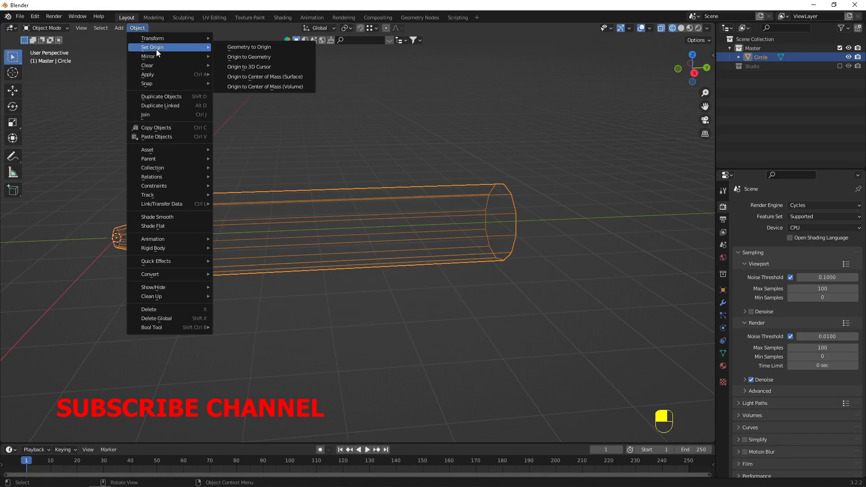
pyautogui.click(282, 57)
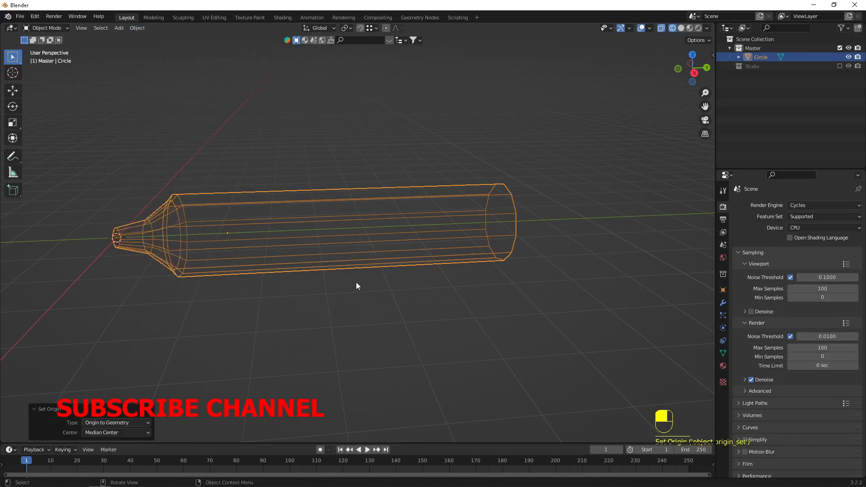
pyautogui.hotkey('ctrl', 'a')
pyautogui.click(184, 182)
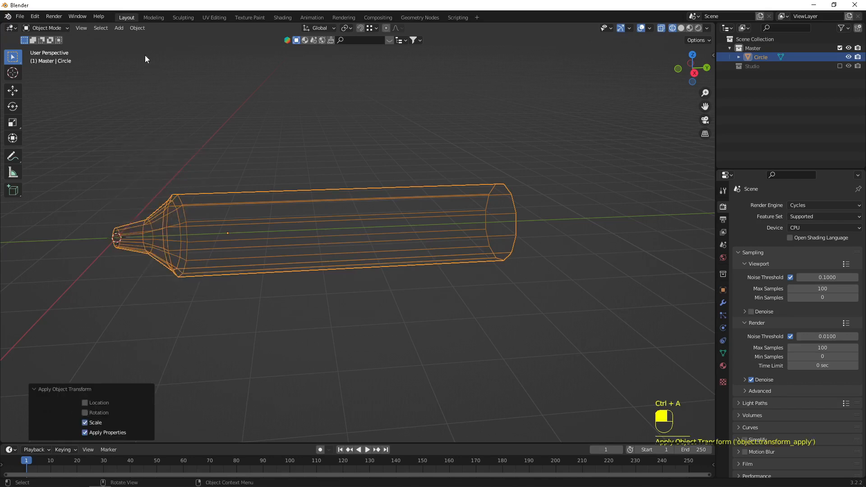
pyautogui.click(137, 27)
pyautogui.moveTo(158, 48)
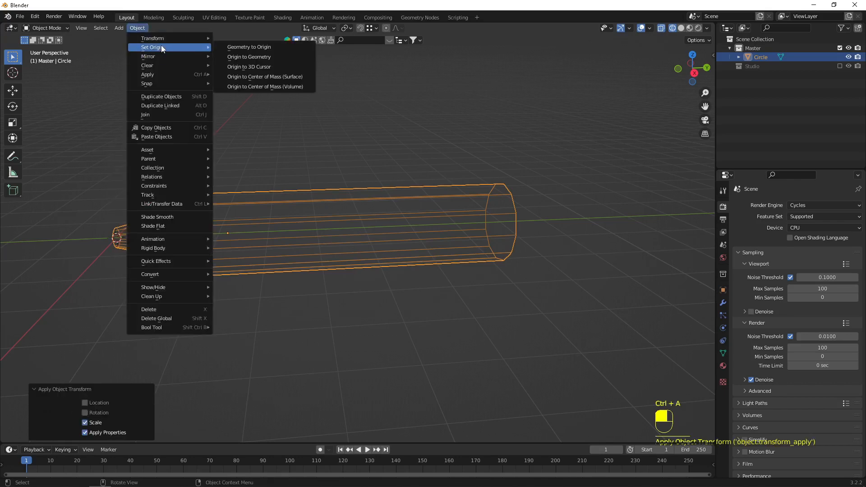
pyautogui.click(247, 58)
# Step: Enter Edit Mode and flatten the tube's wide end ring to about 0.136 along the Z axis
pyautogui.keyDown('shift'); pyautogui.moveTo(497, 267); pyautogui.dragTo(283, 253, button='middle'); pyautogui.keyUp('shift')
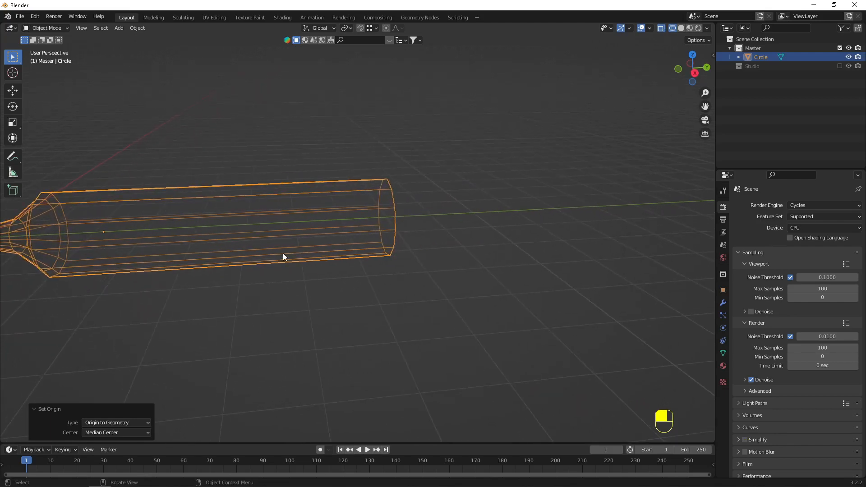
pyautogui.press('Tab')
pyautogui.moveTo(504, 243); pyautogui.dragTo(414, 268, button='middle')
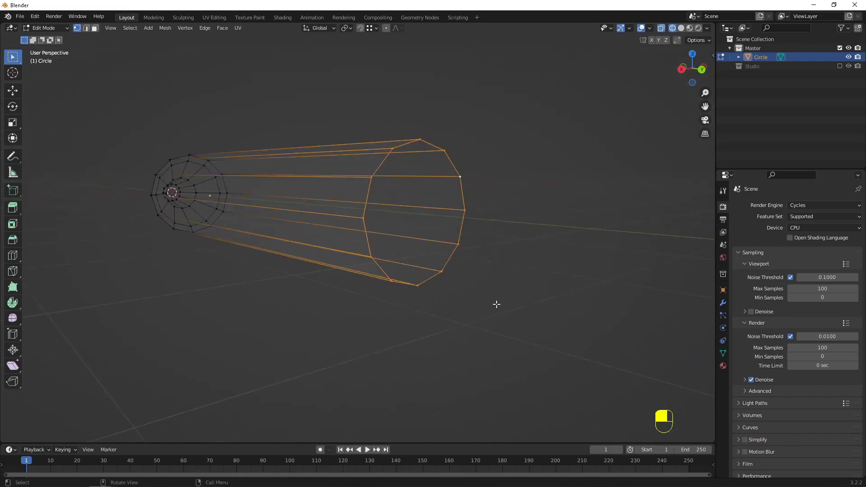
pyautogui.press('s')
pyautogui.press('z')
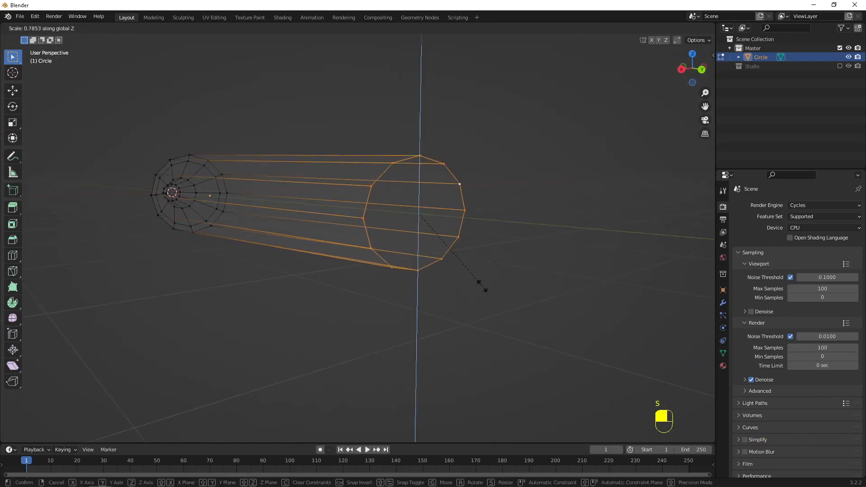
pyautogui.click(435, 219)
pyautogui.scroll(4, 352, 222)
pyautogui.moveTo(383, 248); pyautogui.dragTo(458, 326, button='middle')
# Step: Scale the flattened end ring down further along the Z axis and clear the selection
pyautogui.press('s')
pyautogui.press('z')
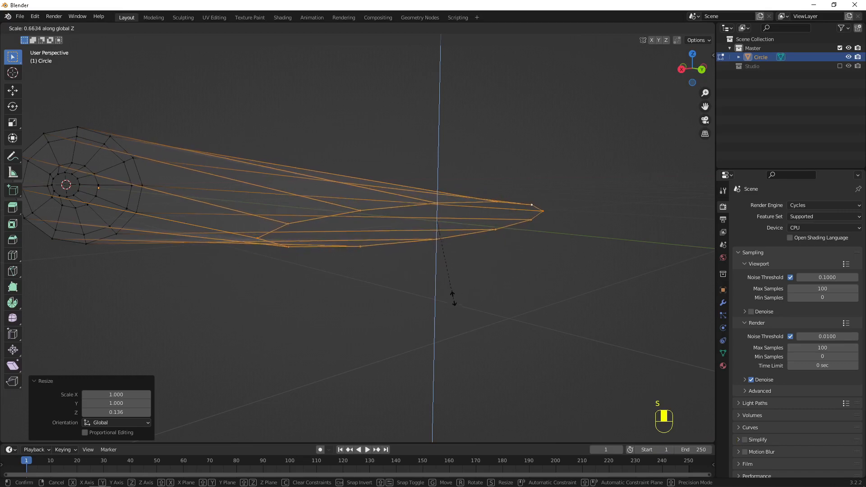
pyautogui.click(441, 252)
pyautogui.moveTo(350, 287); pyautogui.dragTo(377, 303, button='middle')
pyautogui.click(323, 286)
# Step: Cut one edge loop around the tube and slide it close to the flattened end with a factor of about -0.910
pyautogui.moveTo(323, 286); pyautogui.dragTo(338, 245, button='middle')
pyautogui.hotkey('ctrl', 'r')
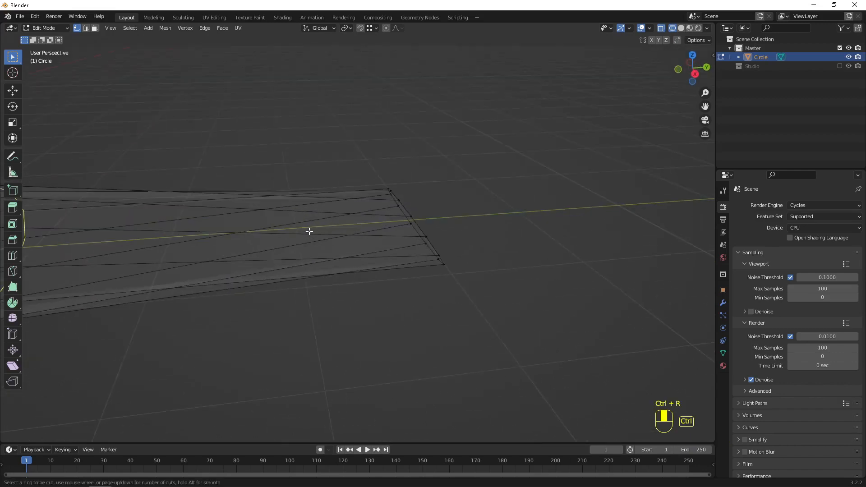
pyautogui.click(255, 237)
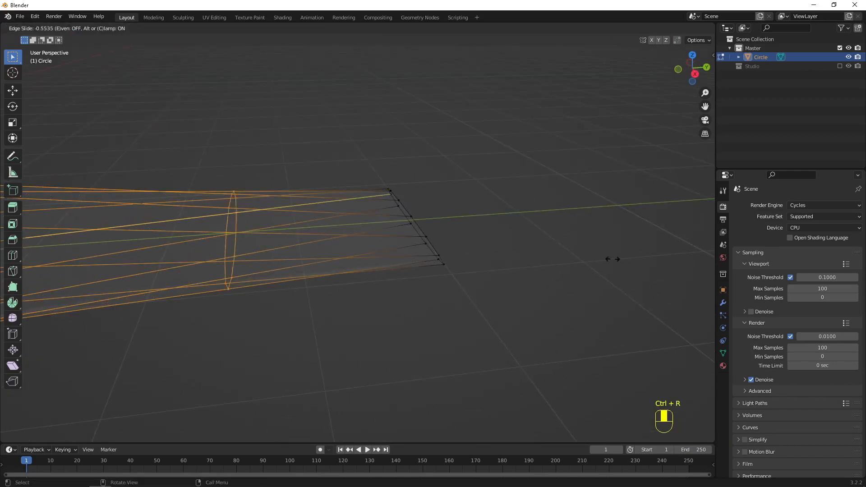
pyautogui.click(127, 239)
pyautogui.moveTo(383, 285); pyautogui.dragTo(327, 257, button='middle')
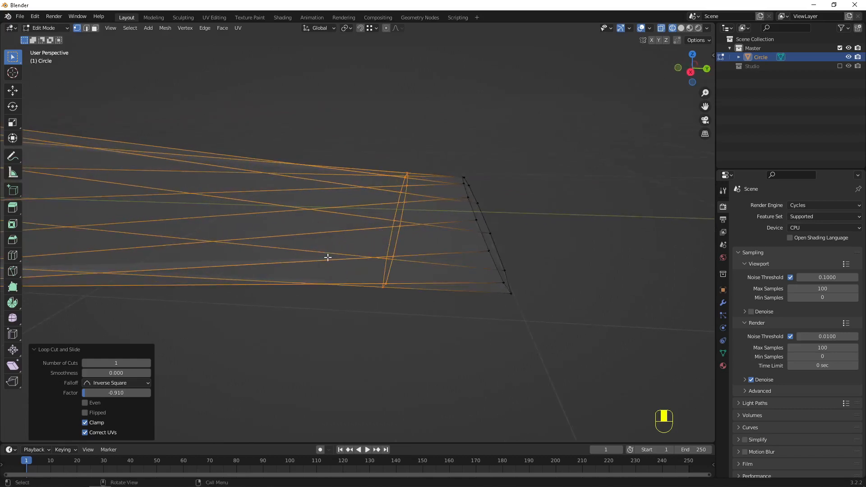
# Step: Move the new edge loop about 7.2 cm along the Y axis and switch the viewport to solid shading
pyautogui.press('g')
pyautogui.press('y')
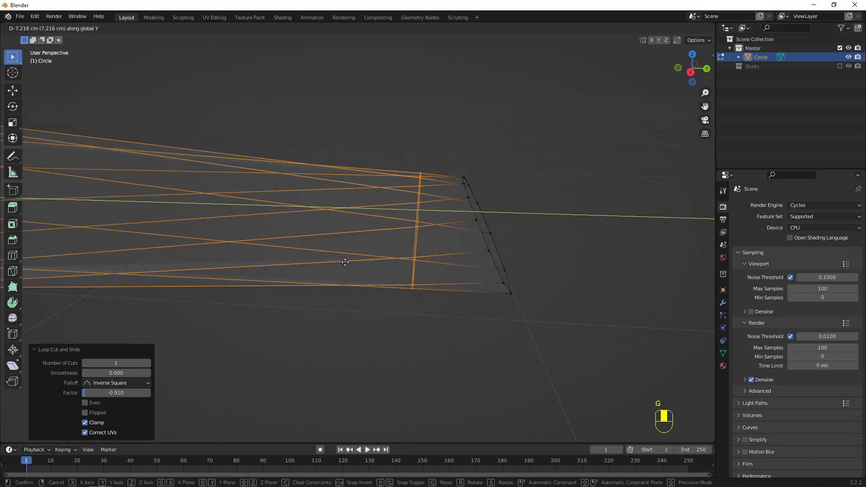
pyautogui.click(345, 263)
pyautogui.moveTo(345, 262)
pyautogui.mouseDown(button='middle')
pyautogui.moveTo(402, 310)
pyautogui.moveTo(373, 329)
pyautogui.moveTo(371, 286)
pyautogui.moveTo(279, 271)
pyautogui.moveTo(276, 239)
pyautogui.moveTo(329, 284)
pyautogui.mouseUp(button='middle')
pyautogui.hotkey('shift', 'z')
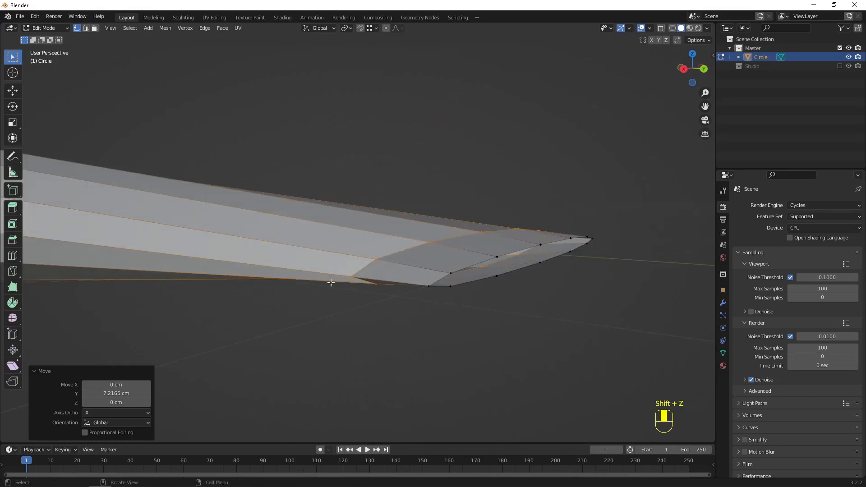
# Step: Merge one pair of facing upper and lower vertices on the added inner loop at their center
pyautogui.click(388, 287)
pyautogui.moveTo(387, 288)
pyautogui.mouseDown(button='middle')
pyautogui.moveTo(363, 277)
pyautogui.moveTo(194, 290)
pyautogui.moveTo(300, 256)
pyautogui.moveTo(337, 283)
pyautogui.moveTo(403, 291)
pyautogui.mouseUp(button='middle')
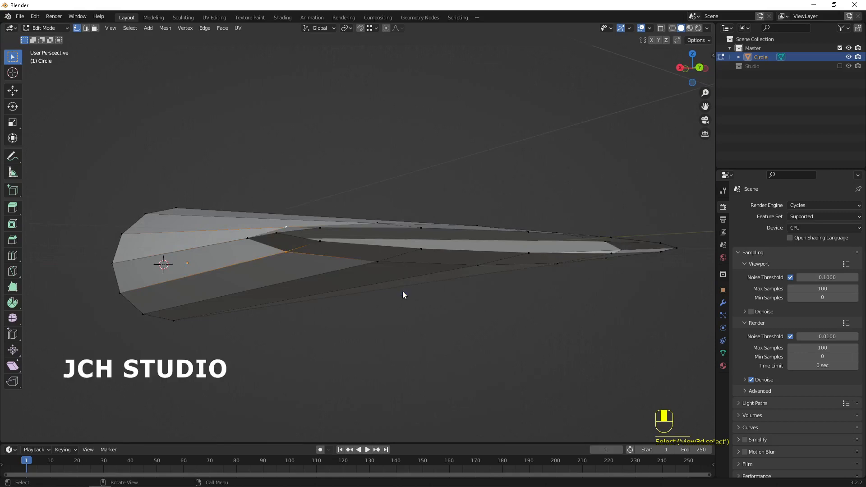
pyautogui.press('m')
pyautogui.click(403, 291)
pyautogui.moveTo(403, 291); pyautogui.dragTo(347, 252, button='middle')
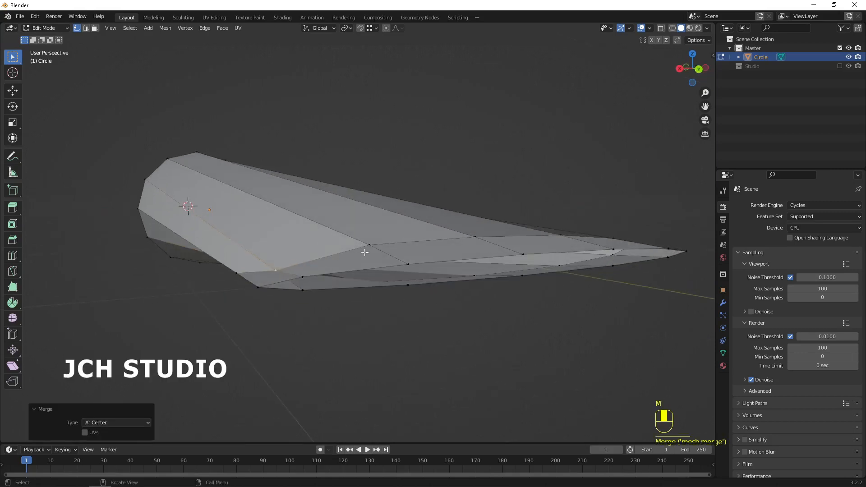
# Step: Repeat the center merge on the remaining facing vertex pairs of the inner loop, working across both sides of the tube
pyautogui.click(375, 244)
pyautogui.moveTo(375, 300); pyautogui.dragTo(459, 251, button='middle')
pyautogui.keyDown('shift'); pyautogui.click(362, 260); pyautogui.keyUp('shift')
pyautogui.hotkey('shift', 'r')
pyautogui.keyDown('shift'); pyautogui.click(461, 248); pyautogui.keyUp('shift')
pyautogui.keyDown('shift'); pyautogui.click(463, 285); pyautogui.keyUp('shift')
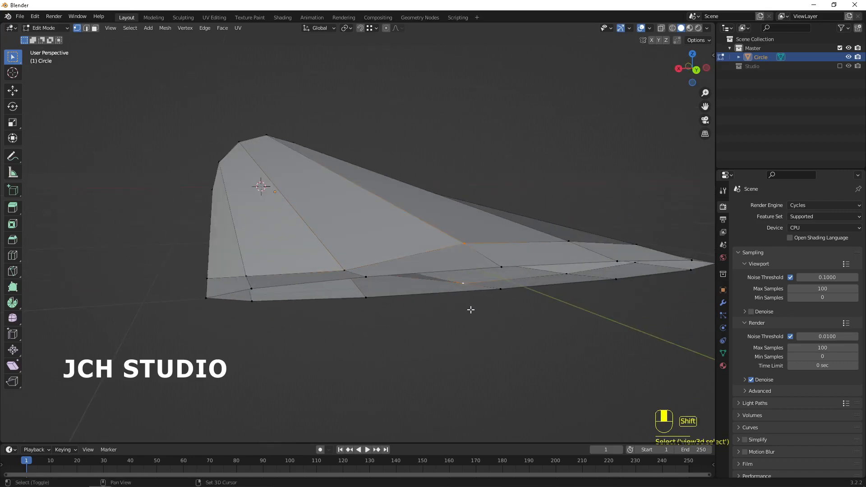
pyautogui.hotkey('shift', 'r')
pyautogui.moveTo(538, 266); pyautogui.dragTo(461, 199, button='middle')
pyautogui.hotkey('shift', 'r')
pyautogui.click(489, 240)
pyautogui.moveTo(489, 240); pyautogui.dragTo(454, 222, button='middle')
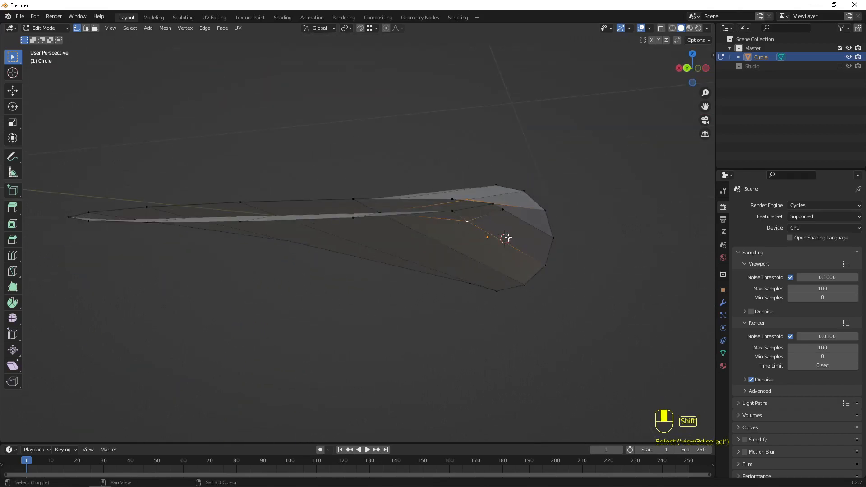
pyautogui.hotkey('shift', 'r')
pyautogui.moveTo(507, 238); pyautogui.dragTo(315, 276, button='middle')
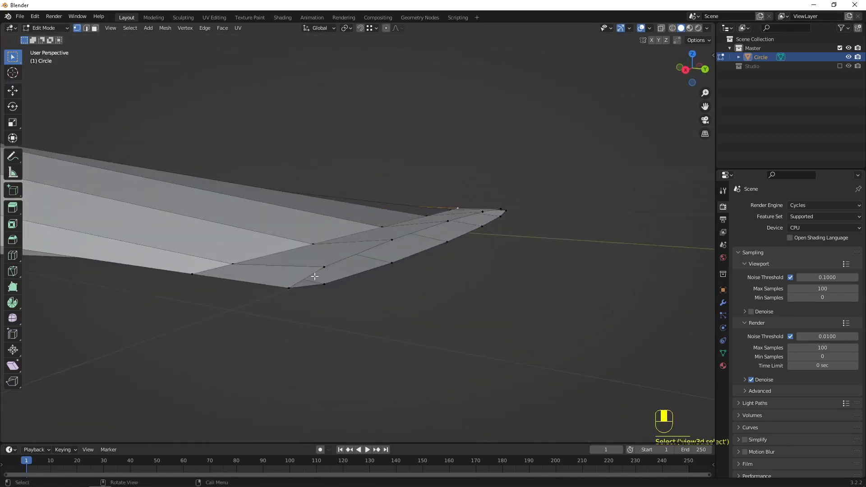
# Step: Merge each facing upper and lower vertex pair of the outermost end ring at center to seal the flat end
pyautogui.click(317, 274)
pyautogui.hotkey('shift', 'r')
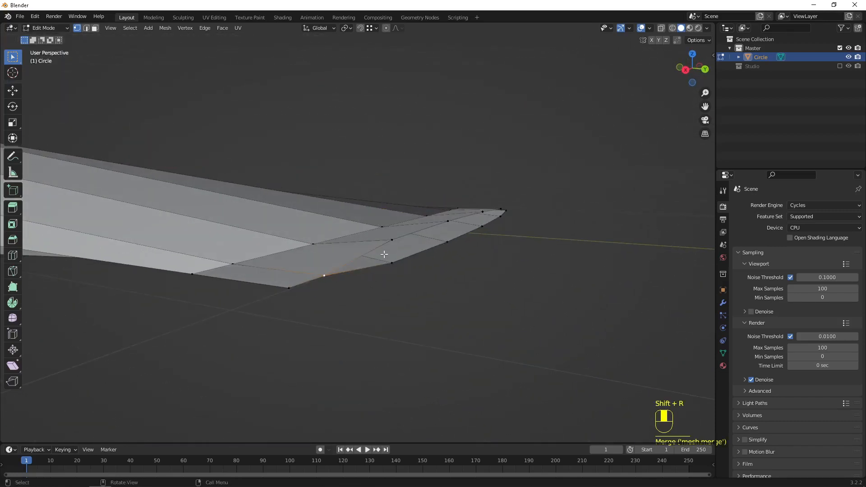
pyautogui.click(383, 245)
pyautogui.keyDown('shift'); pyautogui.click(388, 261); pyautogui.keyUp('shift')
pyautogui.hotkey('shift', 'r')
pyautogui.scroll(1, 425, 247)
pyautogui.keyDown('shift'); pyautogui.moveTo(425, 247); pyautogui.dragTo(386, 238, button='middle'); pyautogui.keyUp('shift')
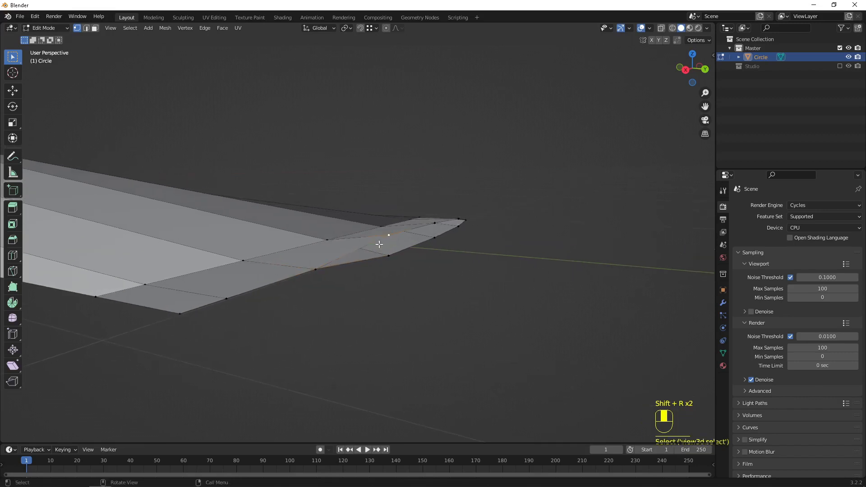
pyautogui.keyDown('shift'); pyautogui.click(389, 235); pyautogui.keyUp('shift')
pyautogui.hotkey('shift', 'r')
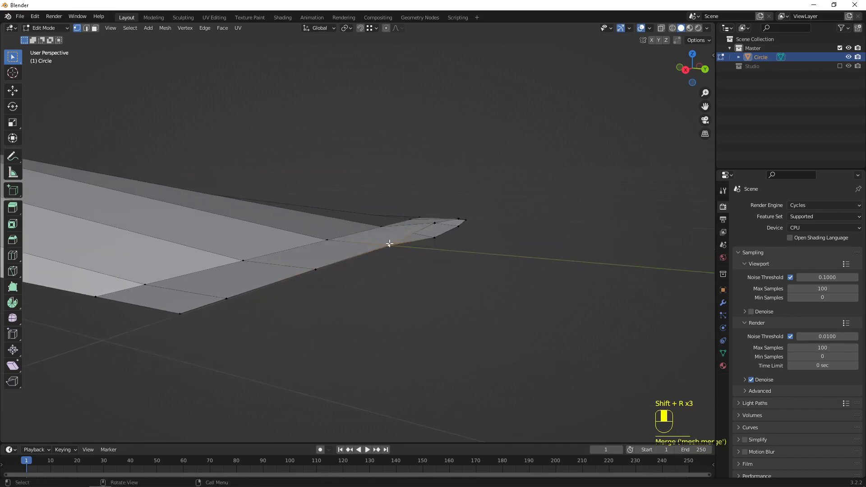
pyautogui.keyDown('shift'); pyautogui.click(438, 228); pyautogui.keyUp('shift')
pyautogui.keyDown('shift'); pyautogui.click(436, 237); pyautogui.keyUp('shift')
pyautogui.hotkey('shift', 'r')
pyautogui.moveTo(453, 234); pyautogui.dragTo(430, 245, button='middle')
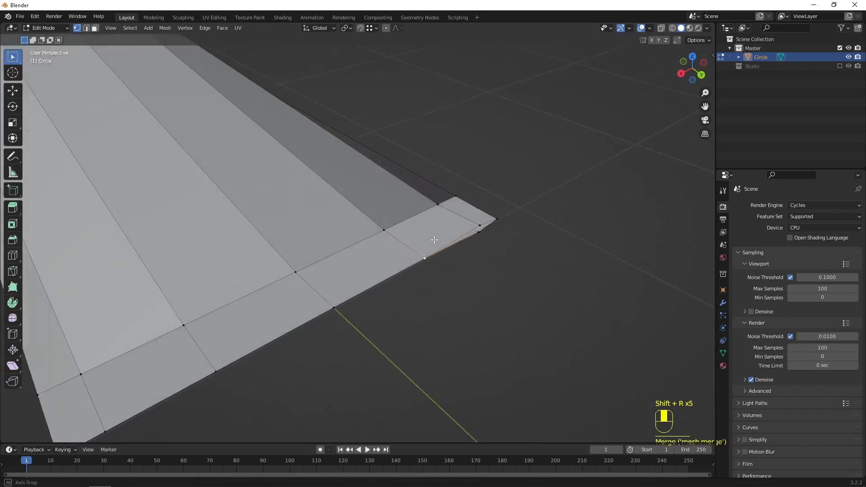
pyautogui.click(479, 231)
pyautogui.hotkey('shift', 'r')
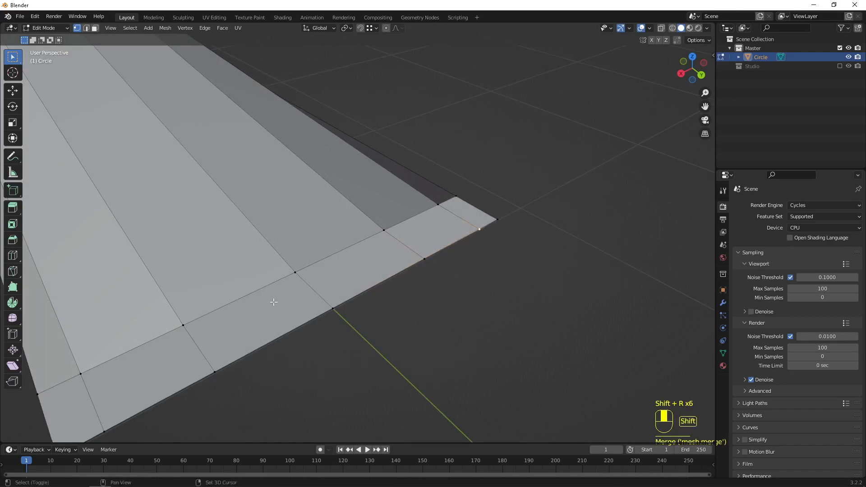
# Step: Cut an edge loop across the flat end band and slide it toward the tube body with a factor of about 0.681
pyautogui.moveTo(271, 302); pyautogui.dragTo(423, 270, button='middle')
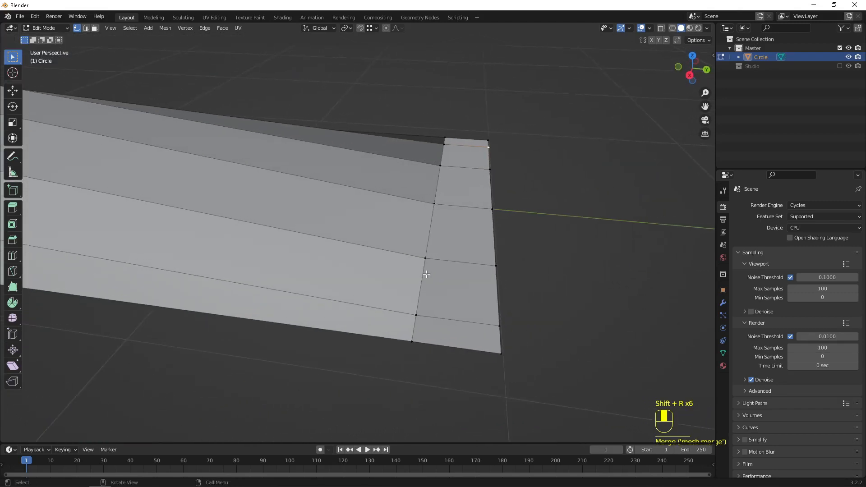
pyautogui.hotkey('ctrl', 'r')
pyautogui.click(443, 269)
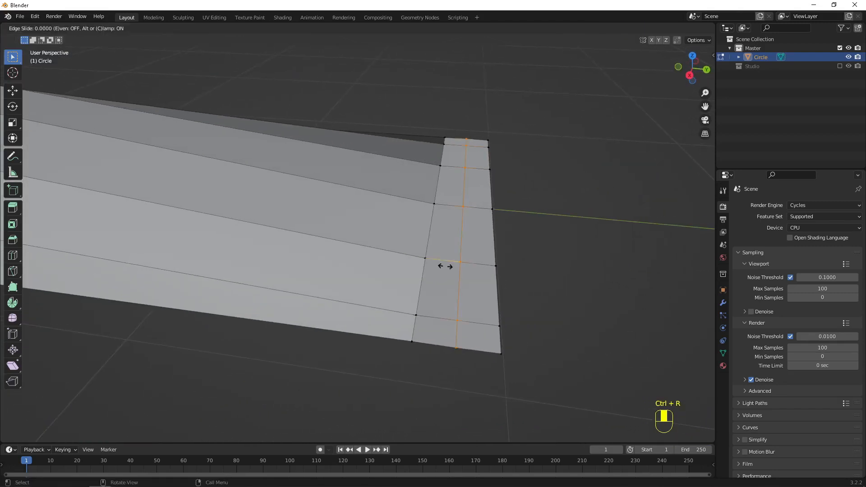
pyautogui.click(421, 271)
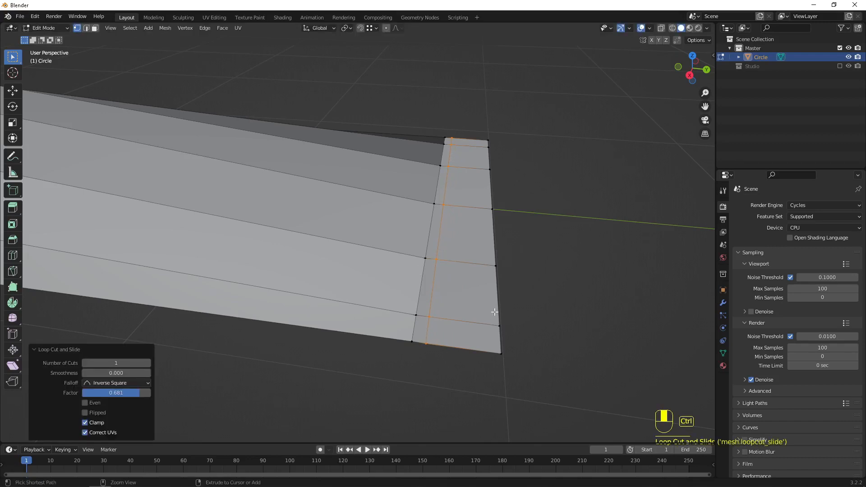
pyautogui.hotkey('ctrl', 'b')
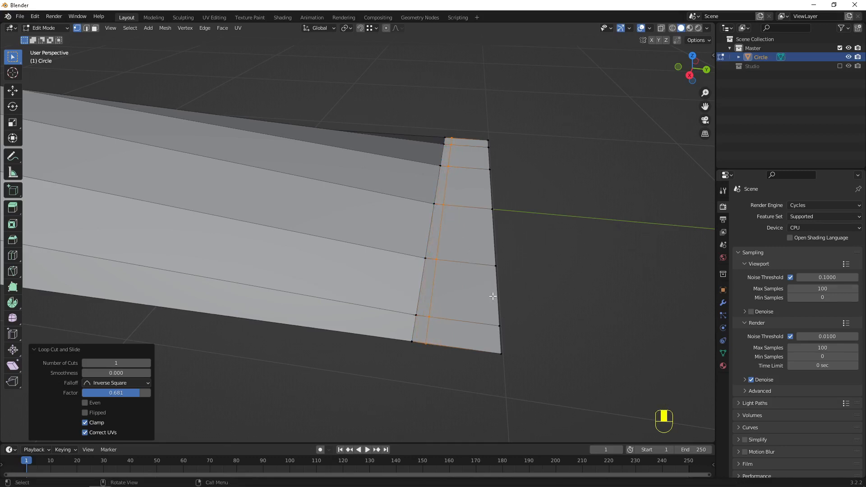
# Step: Merge the whole mesh's vertices by distance at 0.01 cm and recalculate its face normals
pyautogui.press('a')
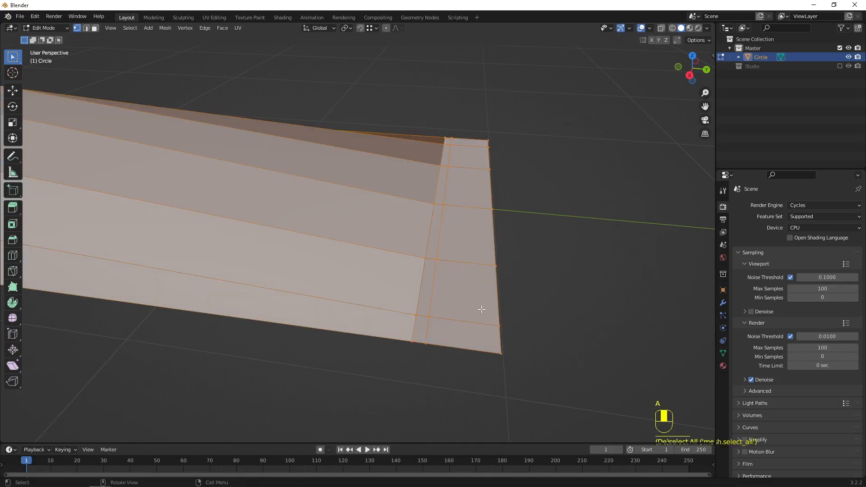
pyautogui.press('m')
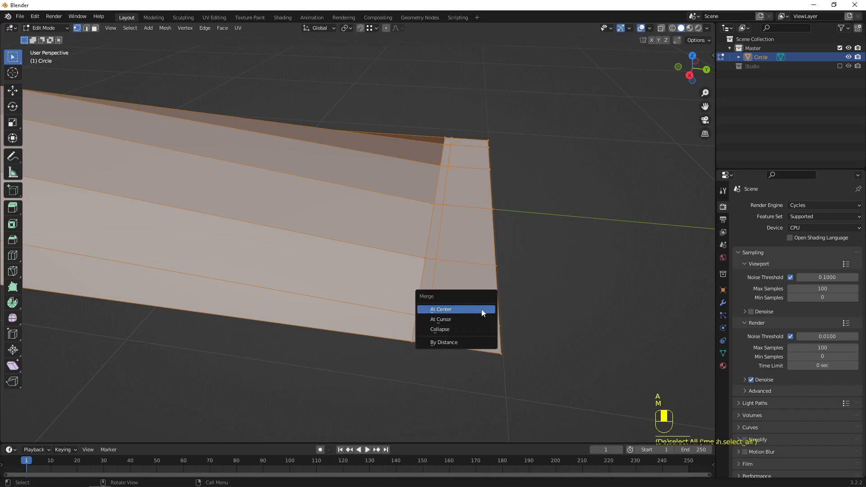
pyautogui.click(472, 342)
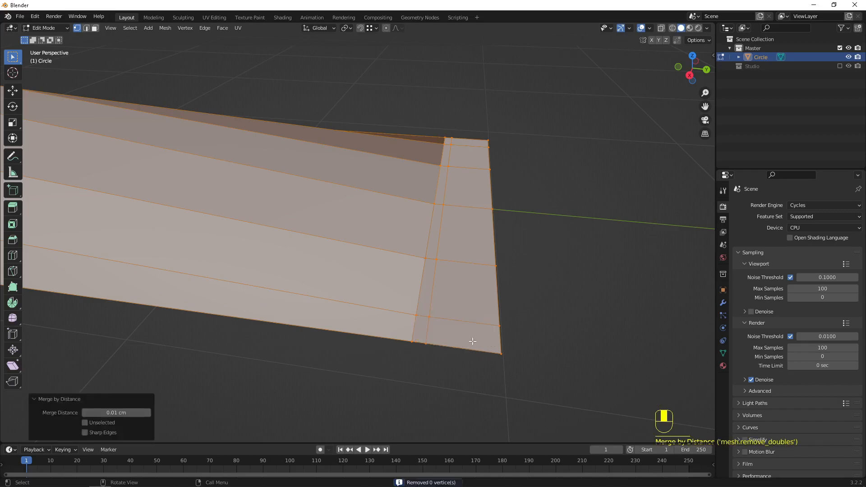
pyautogui.hotkey('ctrl', 'shift', 'n')
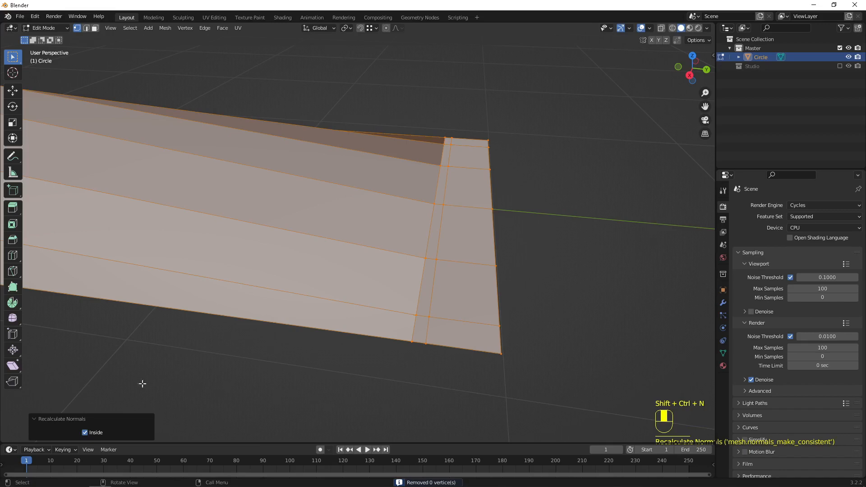
# Step: Select the inner loop on the flat end band in edge mode and bevel it about 2.27 cm wide with 3 segments
pyautogui.click(441, 254)
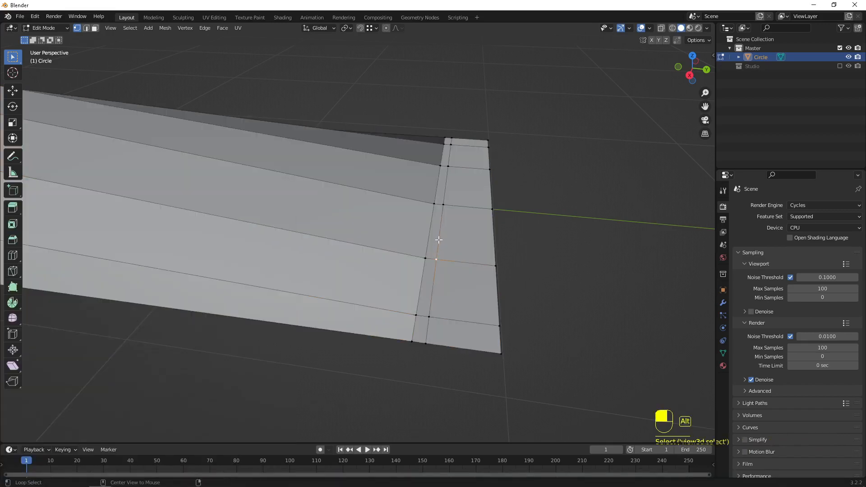
pyautogui.keyDown('alt'); pyautogui.click(439, 240); pyautogui.keyUp('alt')
pyautogui.press('2')
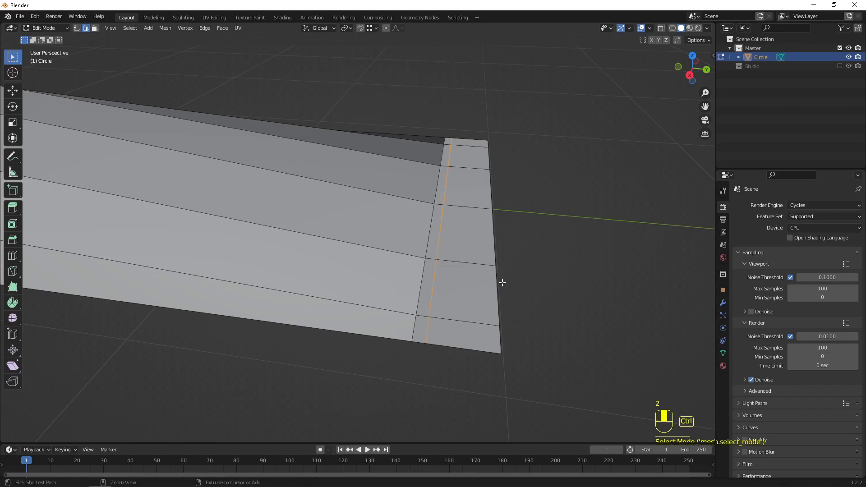
pyautogui.hotkey('ctrl', 'b')
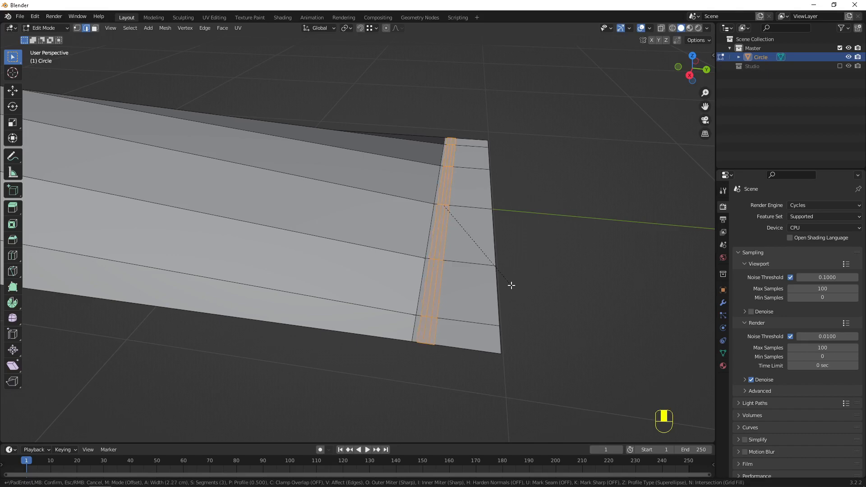
pyautogui.click(511, 286)
pyautogui.scroll(2, 474, 310)
pyautogui.moveTo(474, 311); pyautogui.dragTo(429, 260, button='middle')
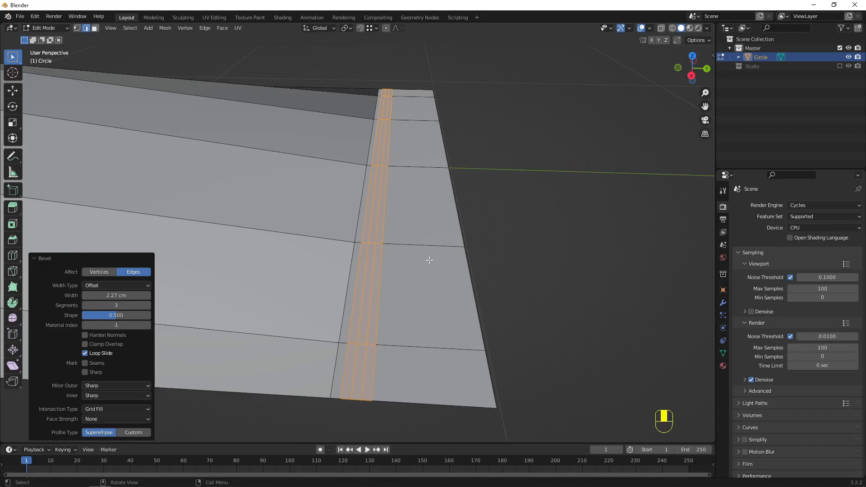
# Step: Reduce the selection to the middle strip of the bevelled band and raise it about 0.84 cm along Z as a ridge
pyautogui.press('ctrl')
pyautogui.press('ctrl+KP_Subtract')
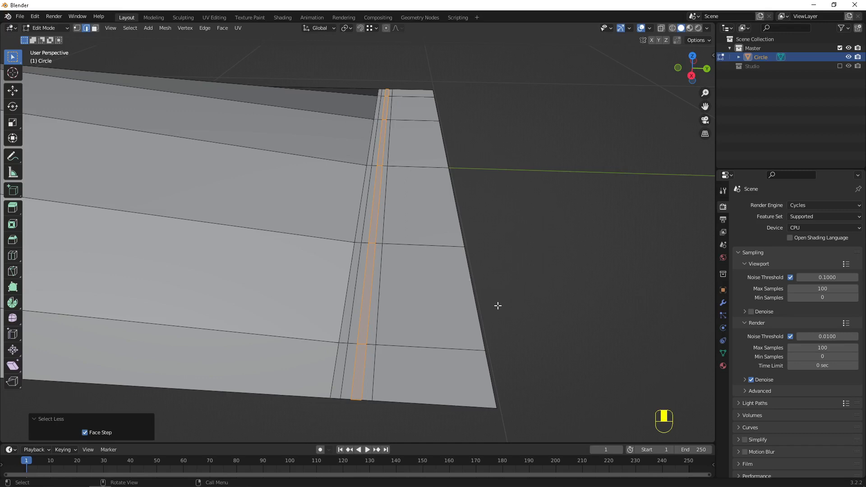
pyautogui.press('g')
pyautogui.press('z')
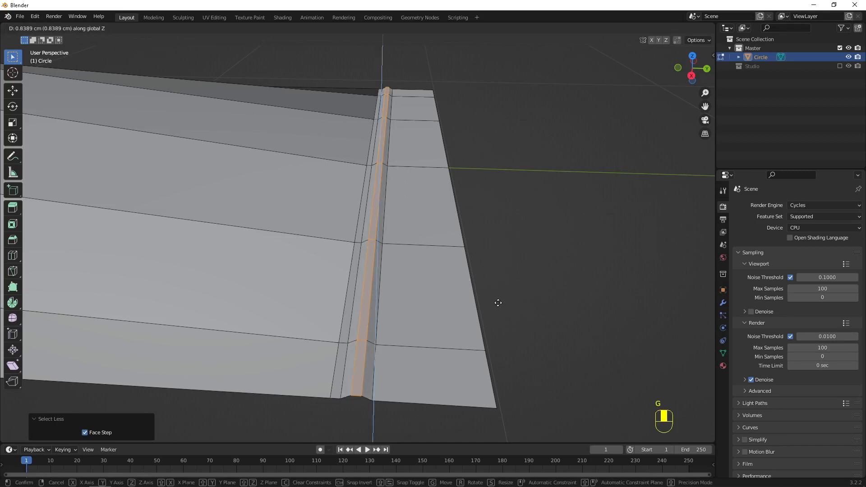
pyautogui.click(498, 302)
# Step: Return to Object Mode and add a level 3 subdivision surface to the whole tube
pyautogui.press('Tab')
pyautogui.scroll(-5, 462, 272)
pyautogui.moveTo(462, 272); pyautogui.dragTo(355, 269, button='middle')
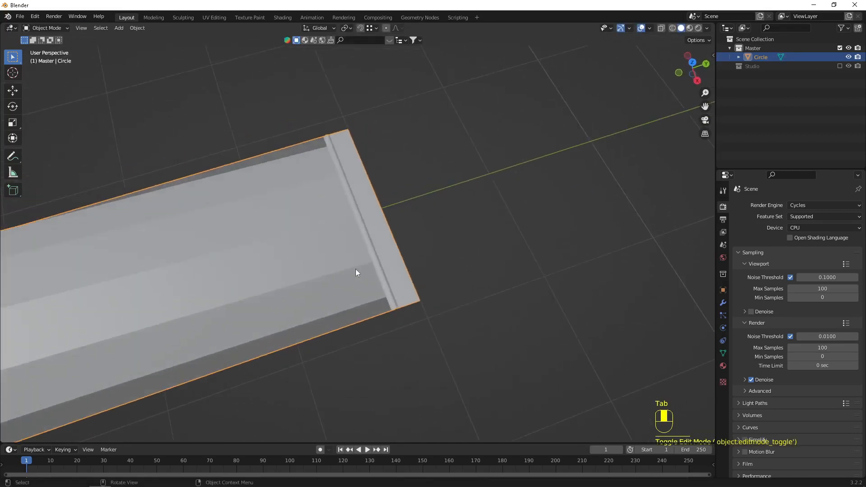
pyautogui.scroll(-5, 231, 300)
pyautogui.moveTo(231, 299); pyautogui.dragTo(196, 226, button='middle')
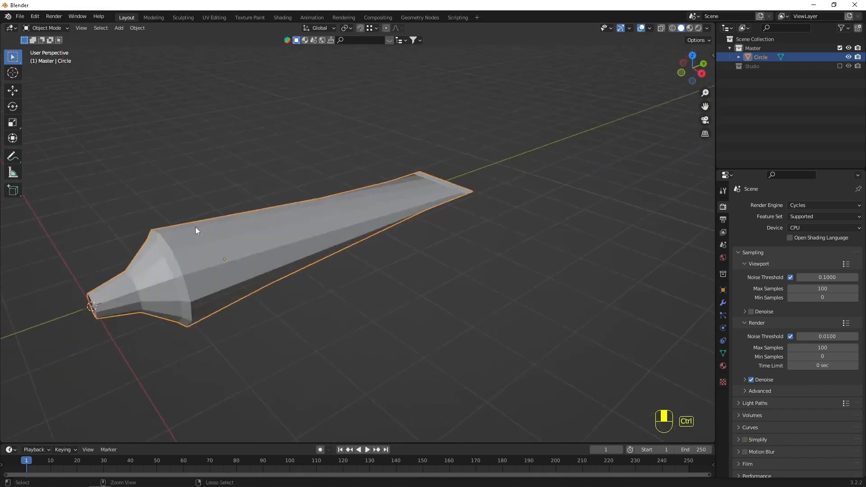
pyautogui.hotkey('ctrl', '3')
pyautogui.scroll(5, 199, 247)
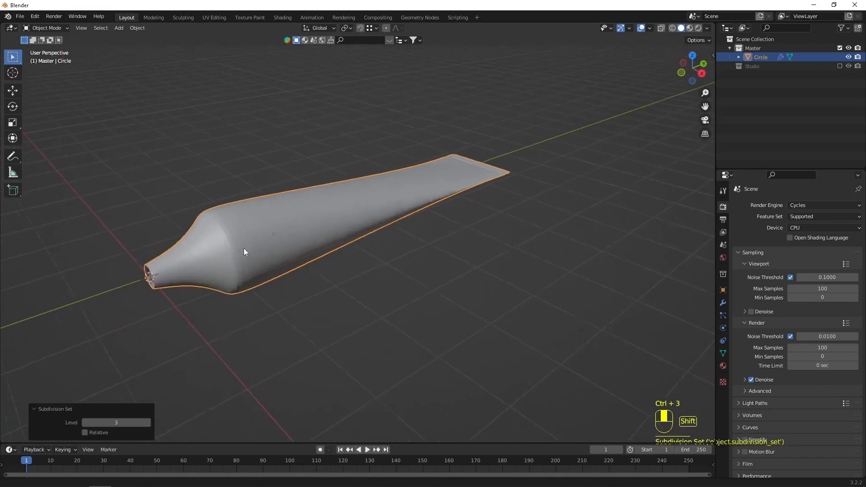
# Step: Shade the tube smooth and enable Auto Smooth at 30° in its normals settings
pyautogui.moveTo(186, 247); pyautogui.dragTo(150, 239, button='middle')
pyautogui.rightClick(357, 201)
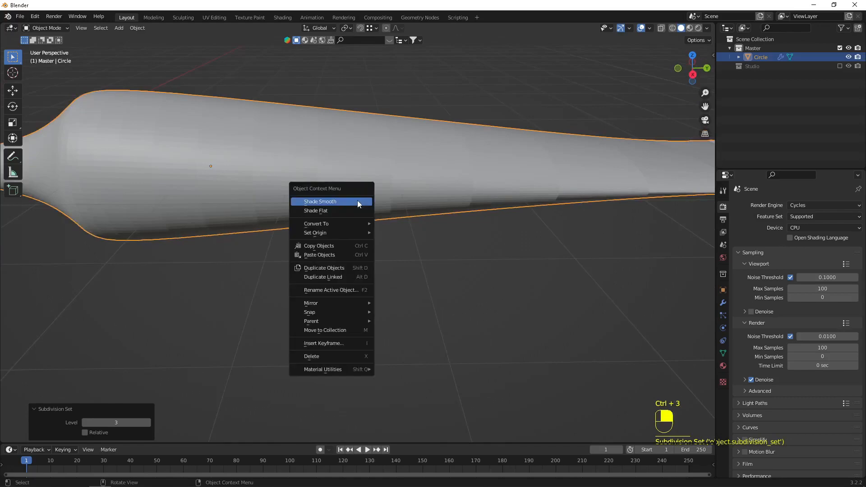
pyautogui.click(358, 201)
pyautogui.scroll(-4, 466, 168)
pyautogui.moveTo(467, 168); pyautogui.dragTo(410, 201, button='middle')
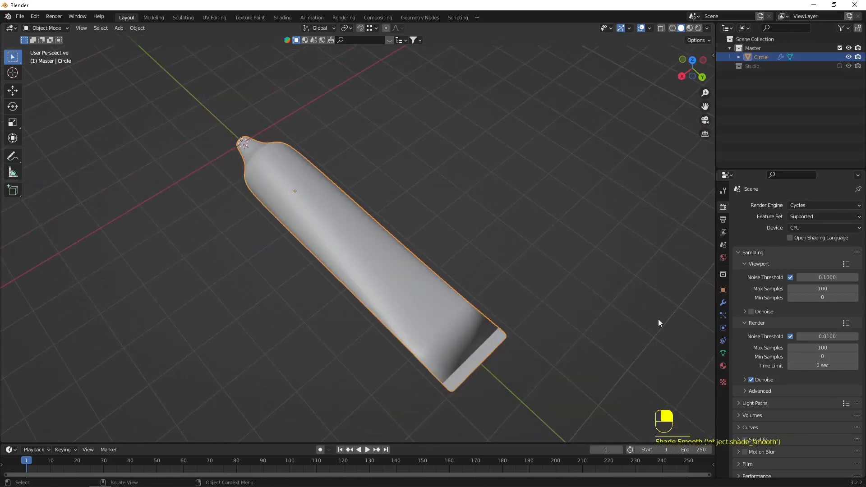
pyautogui.scroll(4, 484, 348)
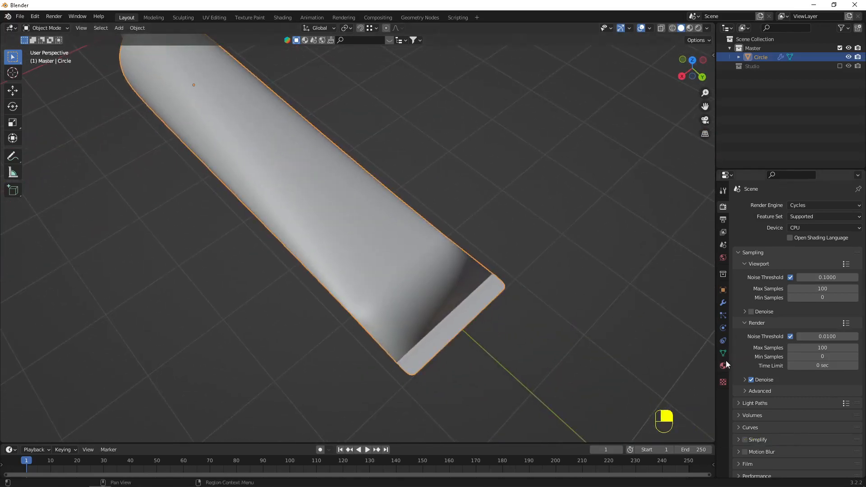
pyautogui.click(723, 353)
pyautogui.click(787, 393)
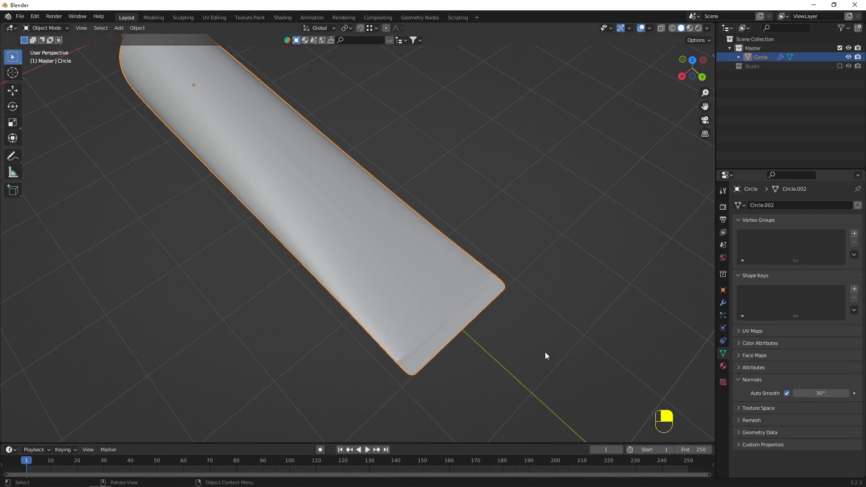
pyautogui.moveTo(545, 352)
pyautogui.mouseDown(button='middle')
pyautogui.moveTo(500, 298)
pyautogui.moveTo(530, 278)
pyautogui.moveTo(547, 245)
pyautogui.moveTo(384, 218)
pyautogui.moveTo(440, 202)
pyautogui.moveTo(251, 216)
pyautogui.moveTo(286, 251)
pyautogui.mouseUp(button='middle')
# Step: Enter Edit Mode and turn off the Subdivision modifier's edit-mode display
pyautogui.press('Tab')
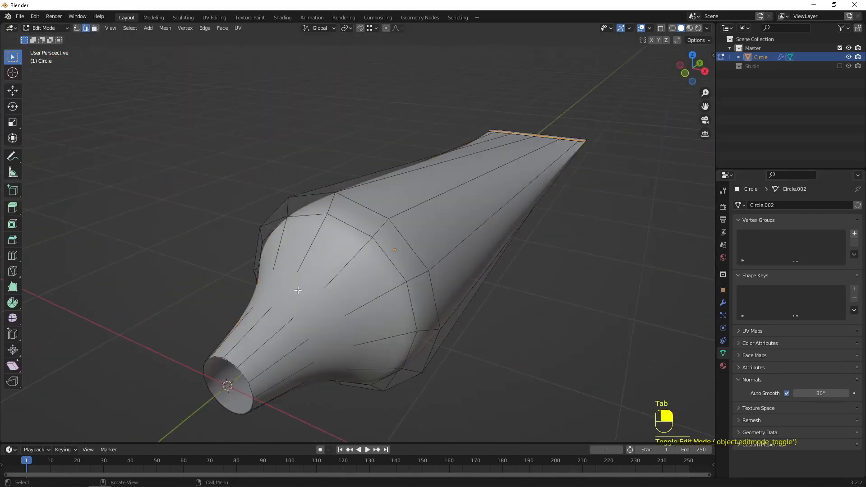
pyautogui.click(723, 305)
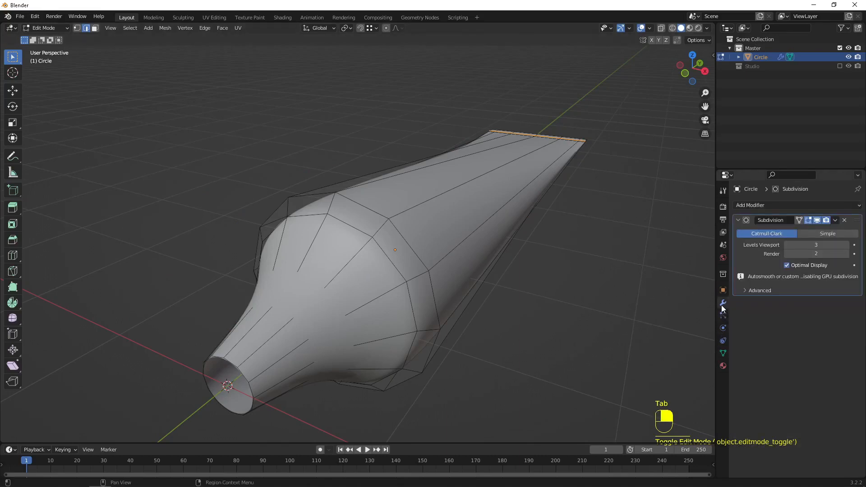
pyautogui.click(808, 221)
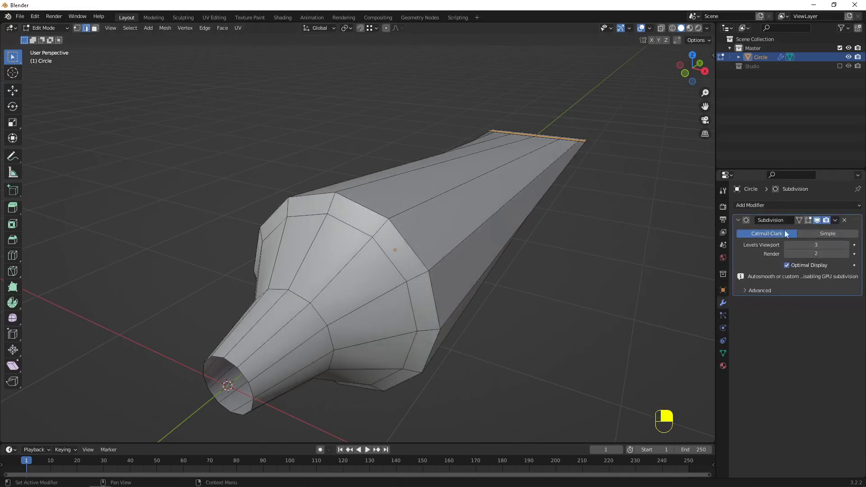
# Step: Select the edge loop where the neck meets the shoulder and scale it down to about 0.881
pyautogui.keyDown('shift'); pyautogui.moveTo(357, 288); pyautogui.dragTo(377, 289, button='middle'); pyautogui.keyUp('shift')
pyautogui.keyDown('alt'); pyautogui.click(321, 294); pyautogui.keyUp('alt')
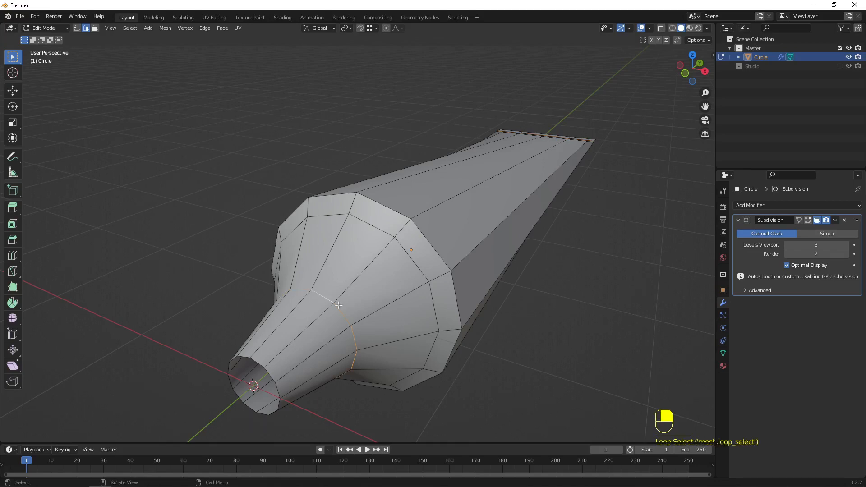
pyautogui.press('s')
pyautogui.click(431, 348)
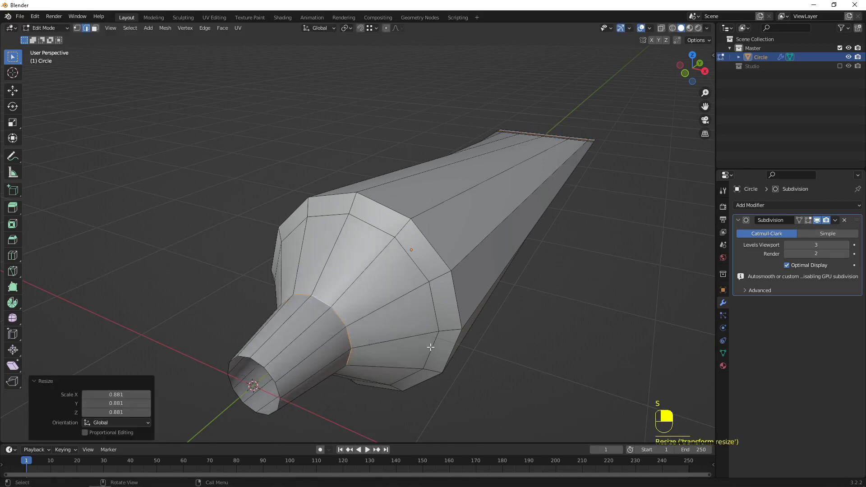
# Step: Select all the neck's vertices in a wireframe side view and move them about 21.1 cm along Y toward the body
pyautogui.press('KP_1')
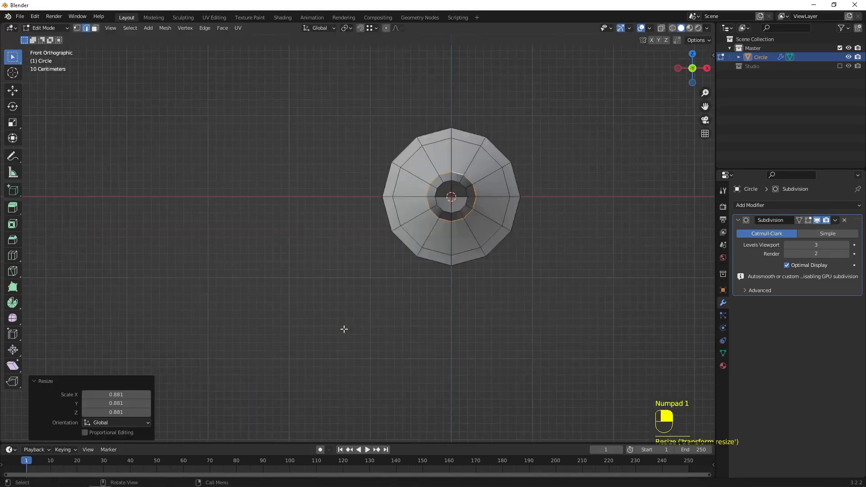
pyautogui.press('KP_3')
pyautogui.hotkey('shift', 'z')
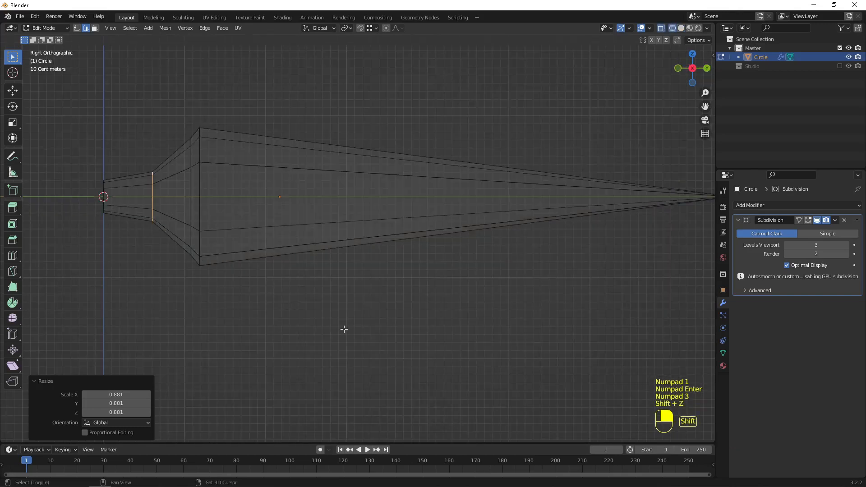
pyautogui.press('1')
pyautogui.moveTo(70, 137); pyautogui.dragTo(162, 247)
pyautogui.press('g')
pyautogui.middleClick(162, 246)
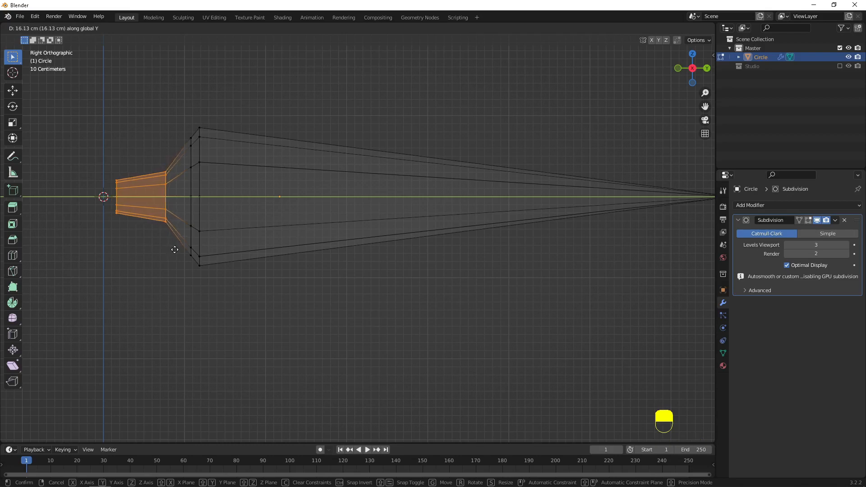
pyautogui.click(178, 251)
# Step: Select the shoulder's smaller outer loop and scale it up to about 1.093
pyautogui.keyDown('shift'); pyautogui.moveTo(134, 125); pyautogui.dragTo(241, 156, button='middle'); pyautogui.keyUp('shift')
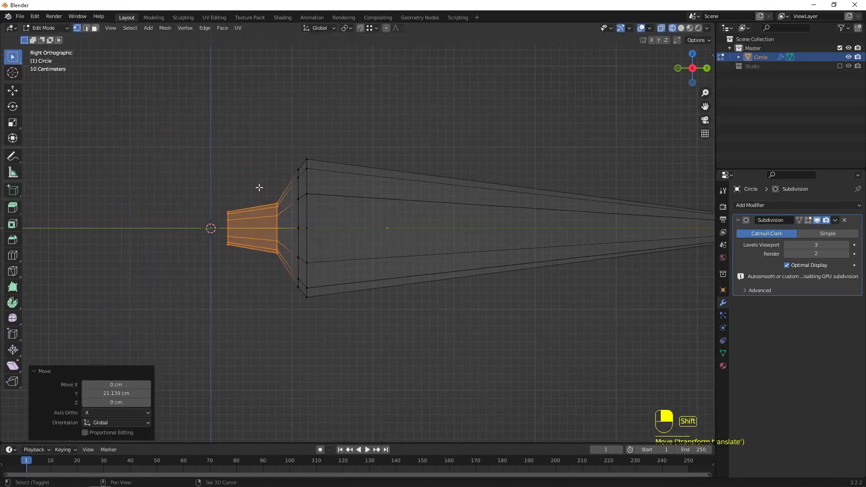
pyautogui.keyDown('alt'); pyautogui.click(298, 183); pyautogui.keyUp('alt')
pyautogui.press('s')
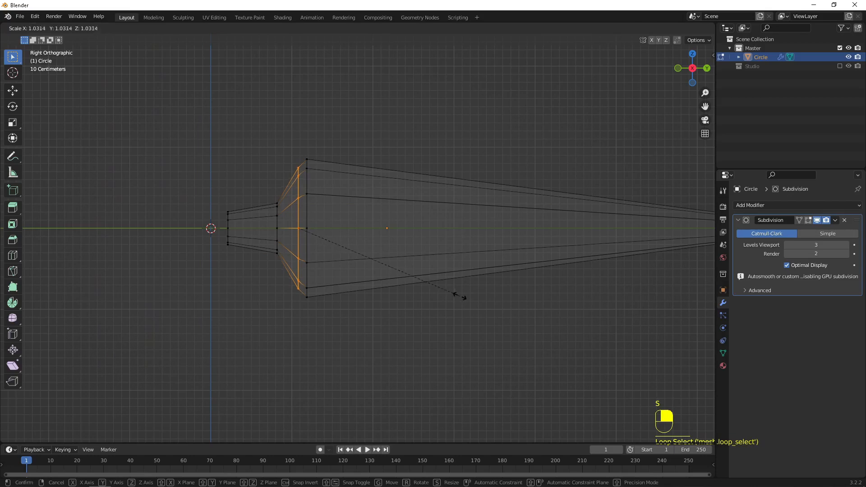
pyautogui.click(471, 296)
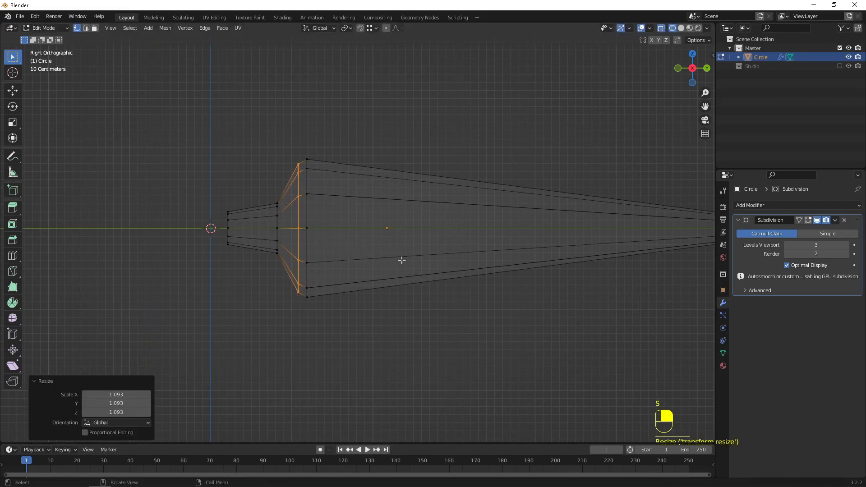
# Step: Bevel the loop at the neck's base about 2.49 cm wide with 2 segments, and check the smoothed tube in solid shading
pyautogui.moveTo(340, 221); pyautogui.dragTo(358, 217, button='middle')
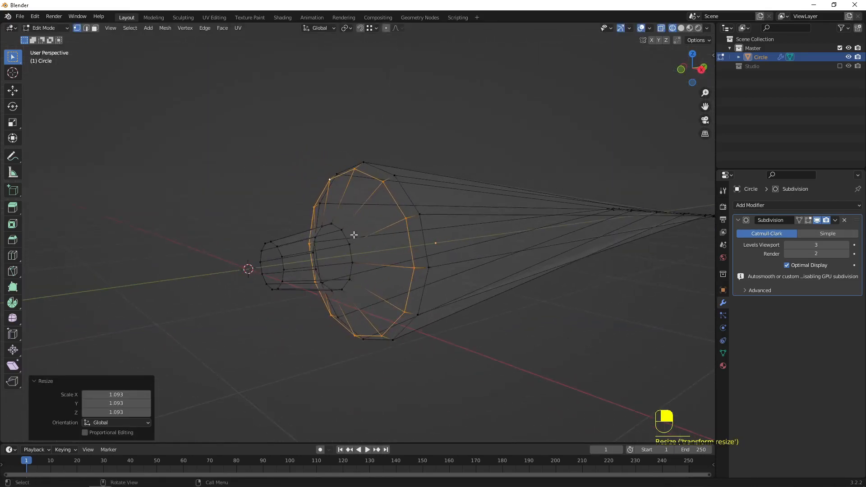
pyautogui.keyDown('alt'); pyautogui.click(340, 229); pyautogui.keyUp('alt')
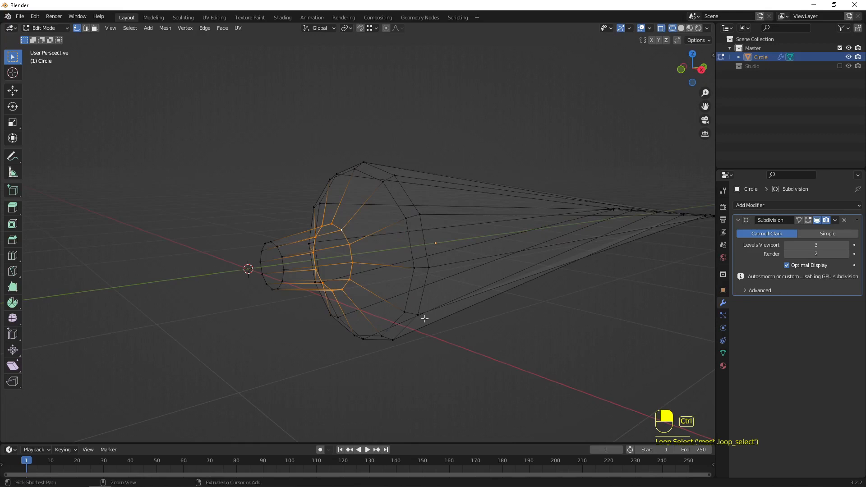
pyautogui.hotkey('ctrl', 'b')
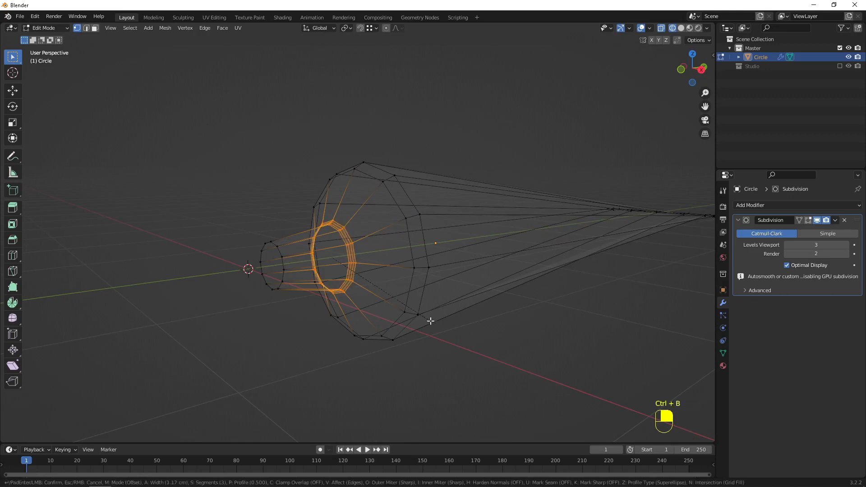
pyautogui.click(426, 318)
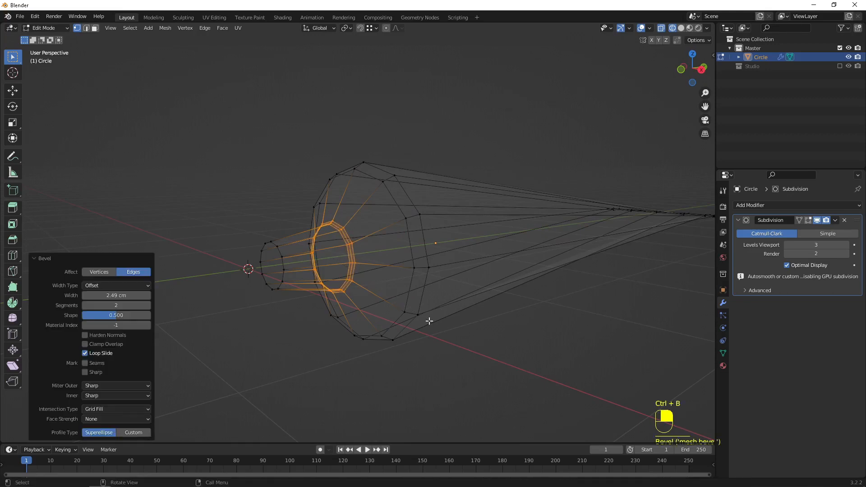
pyautogui.press('Tab')
pyautogui.hotkey('shift', 'z')
pyautogui.moveTo(400, 244); pyautogui.dragTo(459, 320, button='middle')
pyautogui.click(486, 299)
pyautogui.scroll(6, 424, 307)
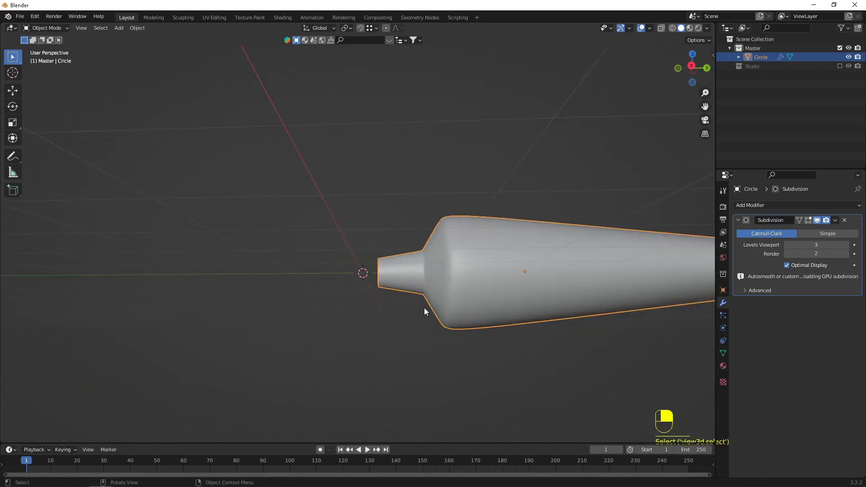
# Step: Select the neck's faces in a wireframe side view, duplicate them in place and scale the copy up to about 1.142
pyautogui.press('Tab')
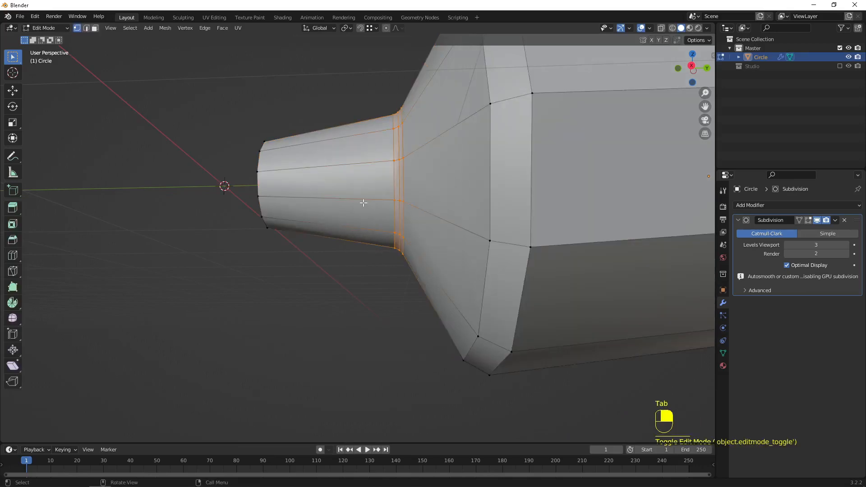
pyautogui.press('3')
pyautogui.press('KP_3')
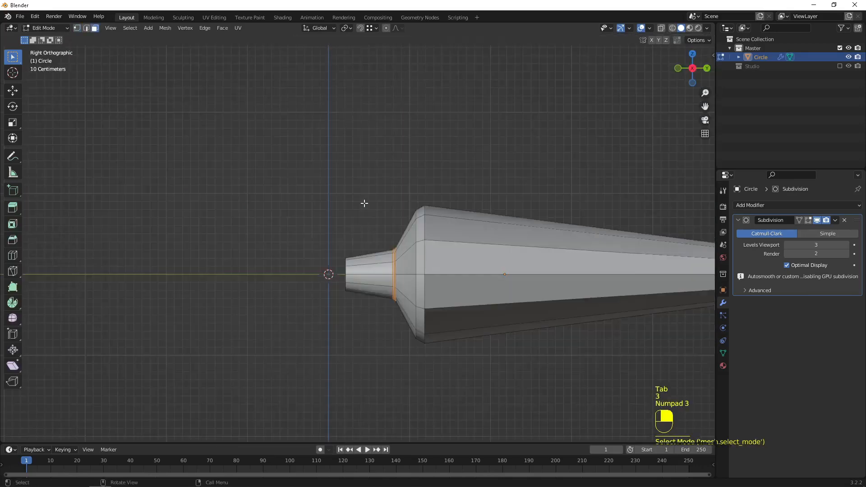
pyautogui.hotkey('shift', 'z')
pyautogui.scroll(1, 341, 255)
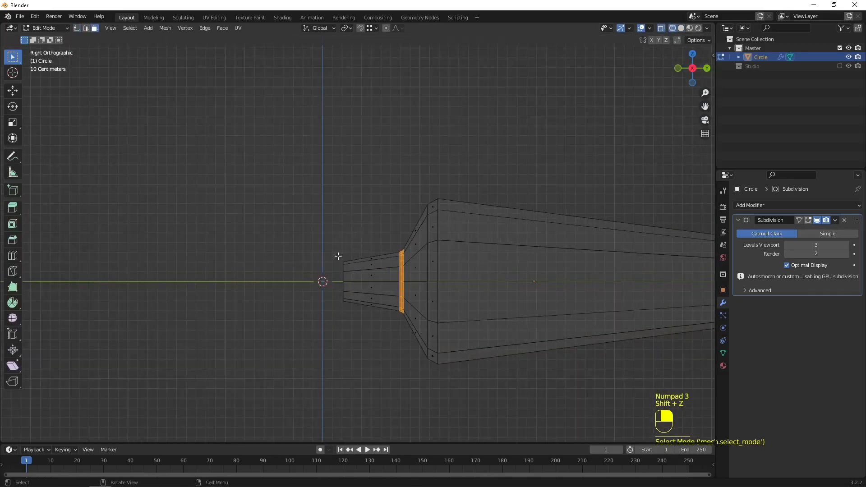
pyautogui.keyDown('shift'); pyautogui.moveTo(321, 212); pyautogui.dragTo(378, 332); pyautogui.keyUp('shift')
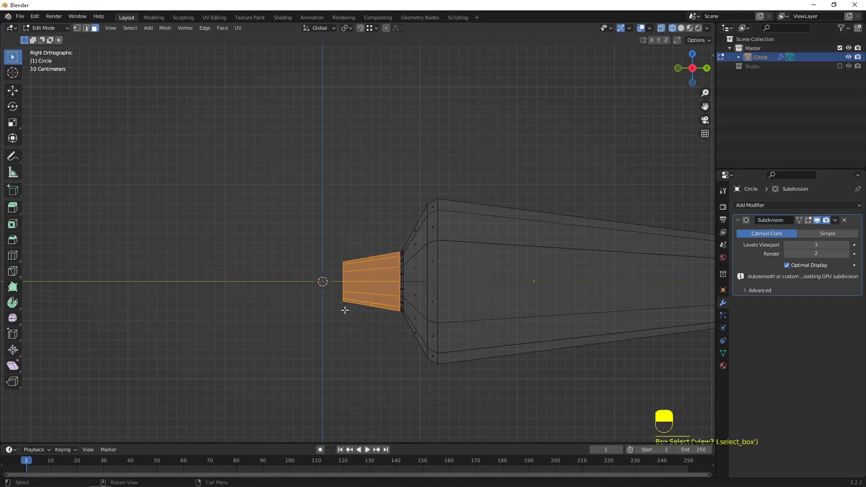
pyautogui.hotkey('shift', 'd')
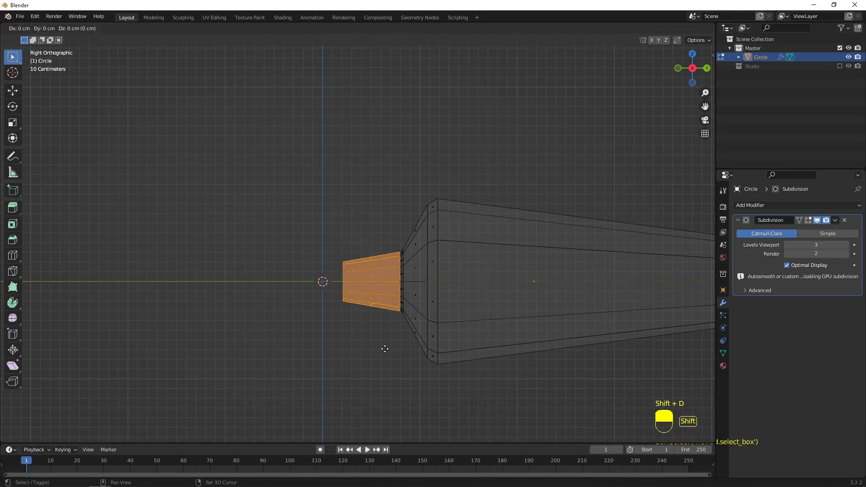
pyautogui.rightClick(369, 294)
pyautogui.press('s')
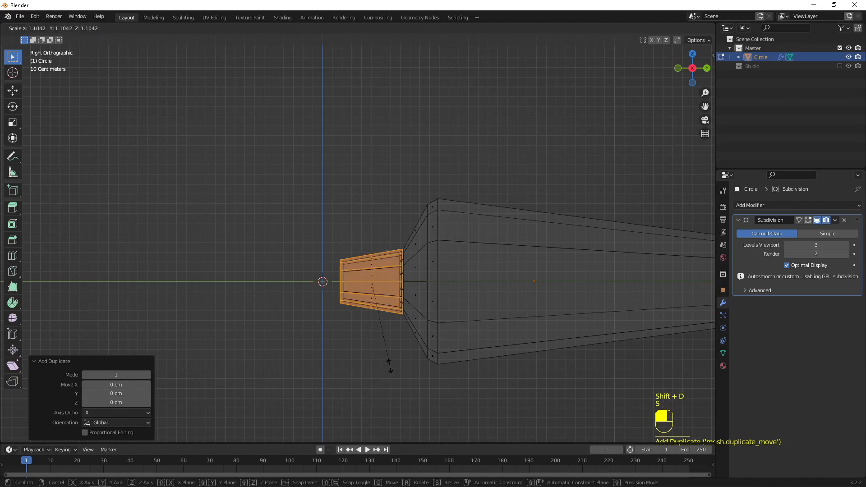
pyautogui.click(388, 364)
pyautogui.hotkey('shift', 'z')
pyautogui.moveTo(381, 232); pyautogui.dragTo(332, 277, button='middle')
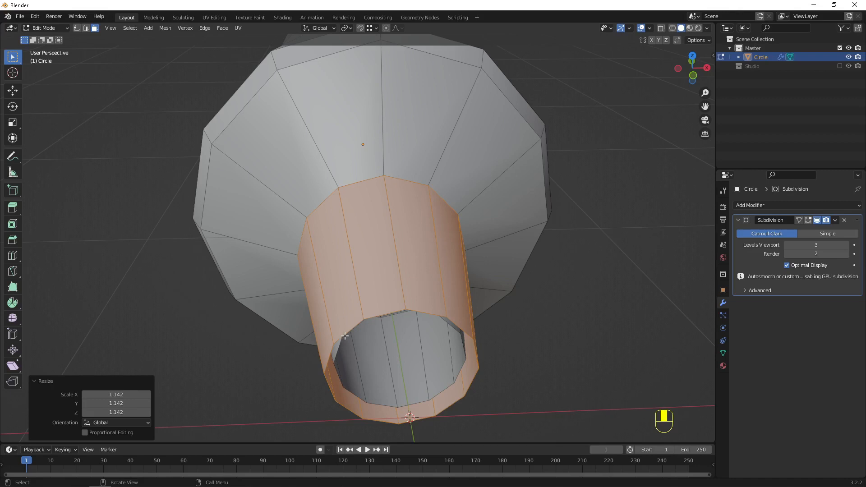
# Step: Delete the vertices of the enlarged duplicate around the tube's neck
pyautogui.press('Delete')
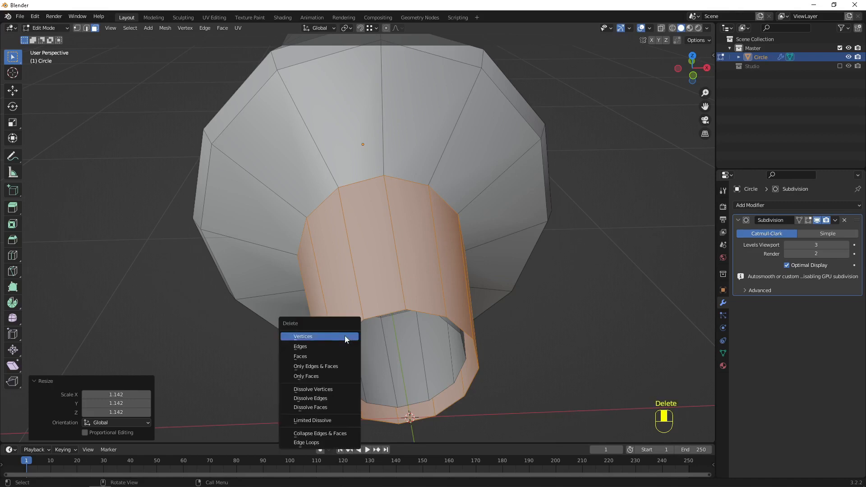
pyautogui.press('Escape')
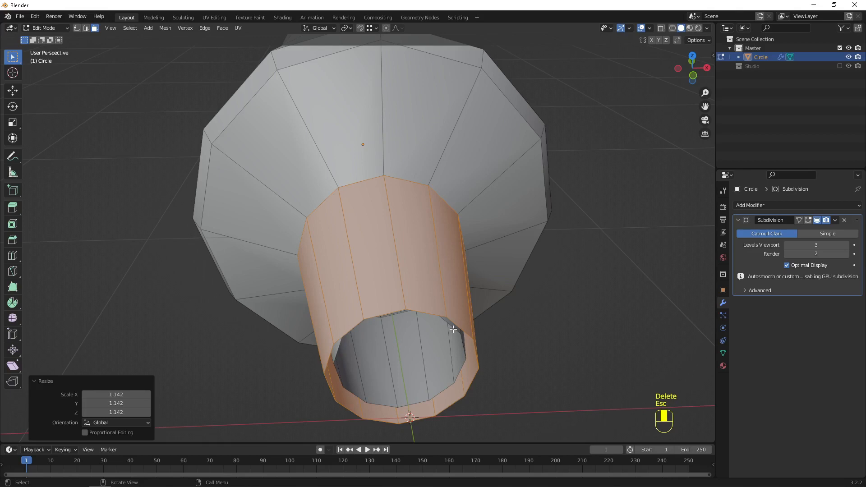
pyautogui.press('x')
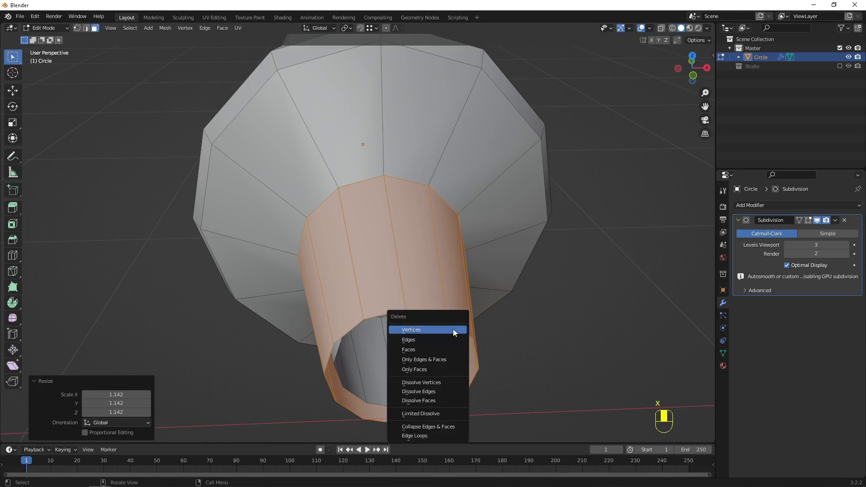
pyautogui.click(453, 328)
pyautogui.moveTo(425, 313); pyautogui.dragTo(406, 309, button='middle')
# Step: Leave mesh editing, deselect the tube and check its smoothed shape in solid shading
pyautogui.hotkey('shift', 'z')
pyautogui.click(306, 239)
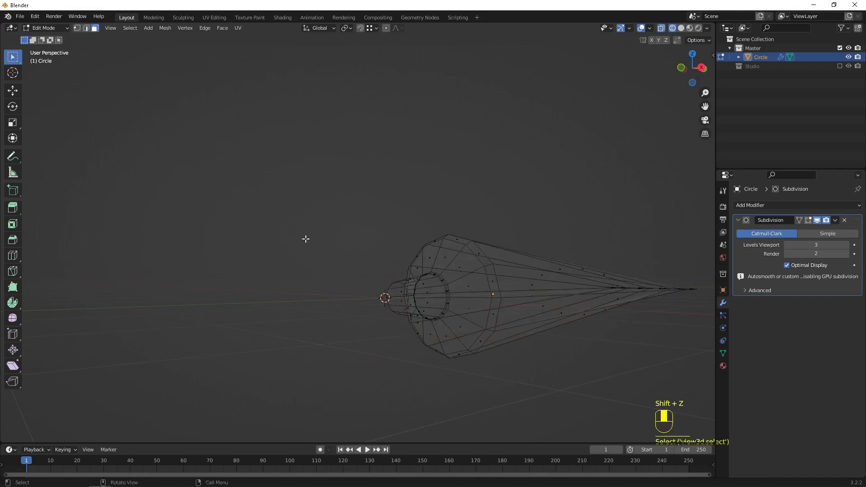
pyautogui.press('Tab')
pyautogui.click(353, 239)
pyautogui.press('z')
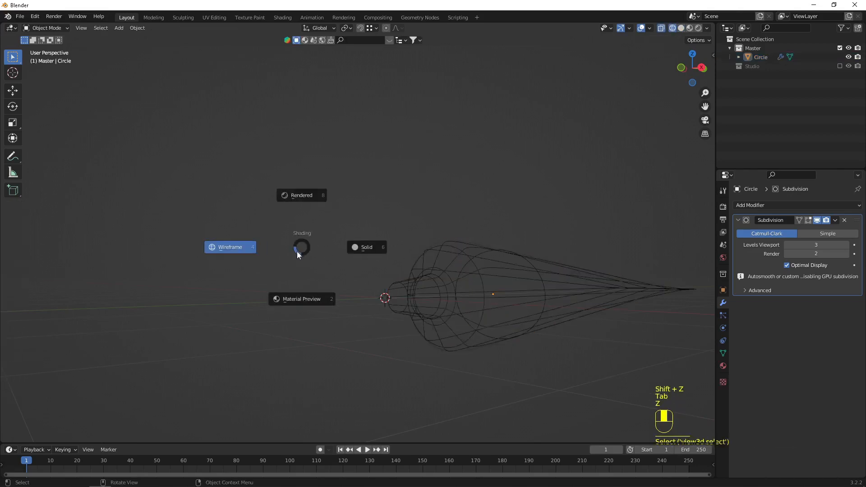
pyautogui.press('z')
pyautogui.click(457, 265)
pyautogui.moveTo(360, 271)
pyautogui.mouseDown(button='middle')
pyautogui.moveTo(281, 250)
pyautogui.moveTo(226, 250)
pyautogui.moveTo(242, 302)
pyautogui.moveTo(212, 221)
pyautogui.mouseUp(button='middle')
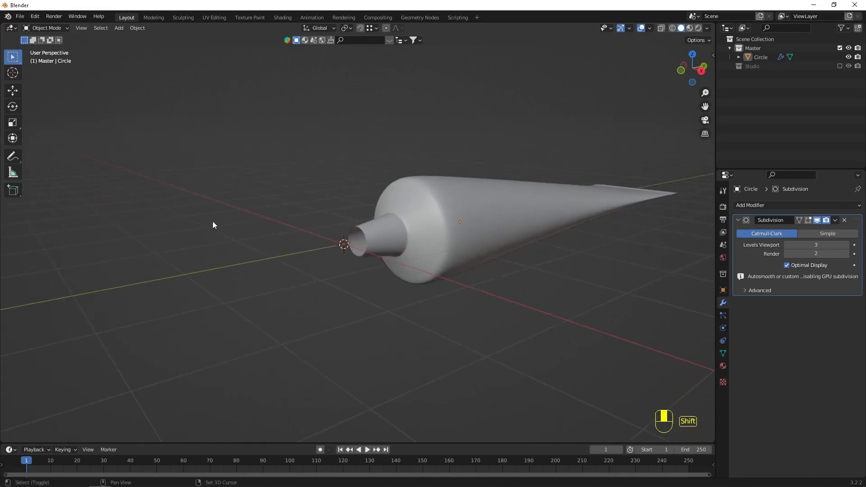
# Step: Add a mesh cylinder with 120 vertices for the cap at the tube's neck end
pyautogui.hotkey('shift', 'a')
pyautogui.moveTo(212, 221)
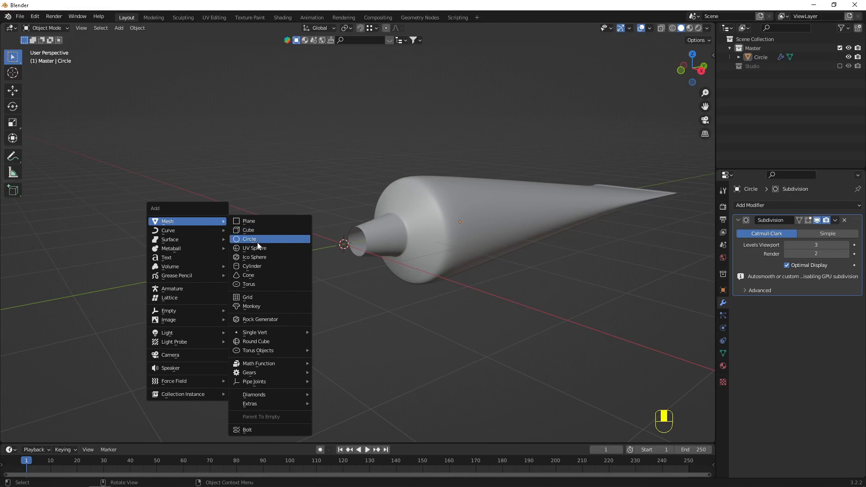
pyautogui.click(273, 267)
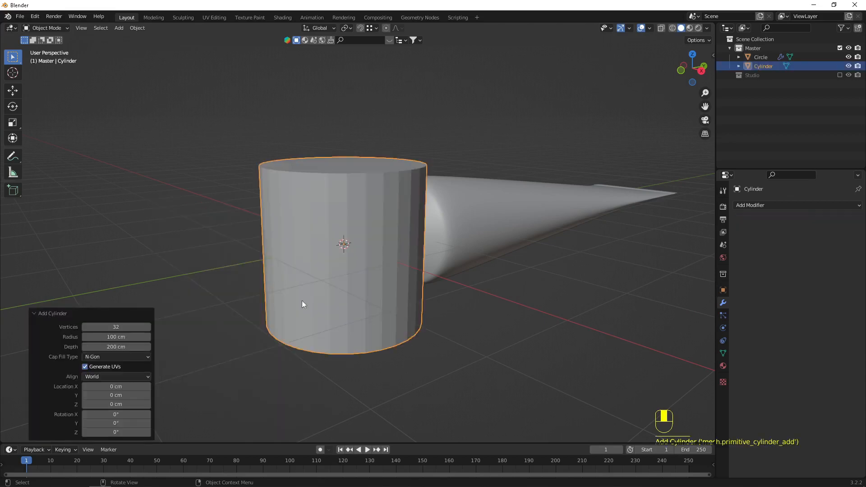
pyautogui.click(130, 327)
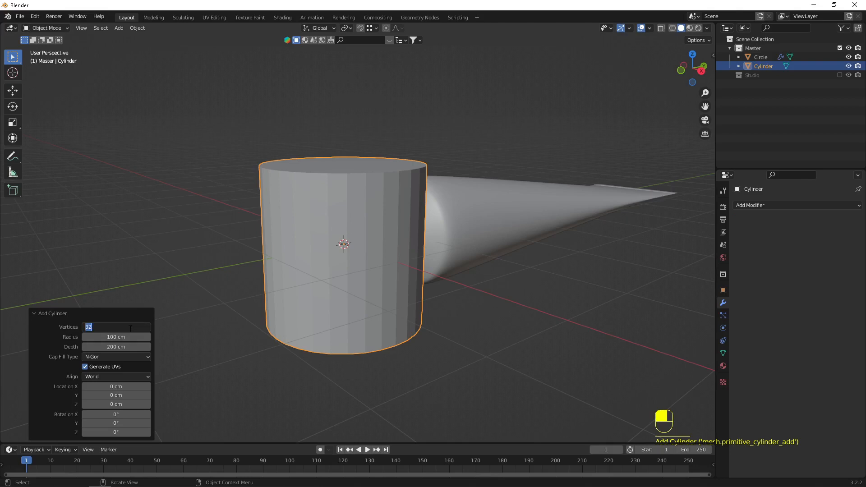
pyautogui.write('120')
pyautogui.press('Tab')
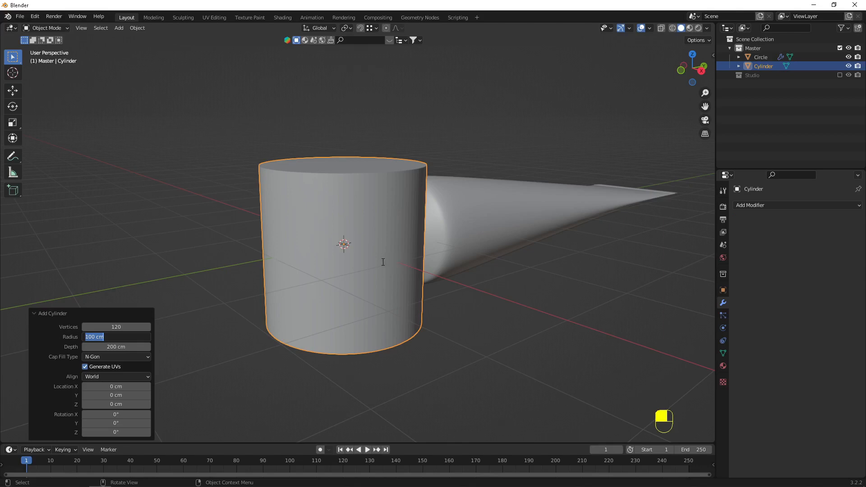
pyautogui.press('Return')
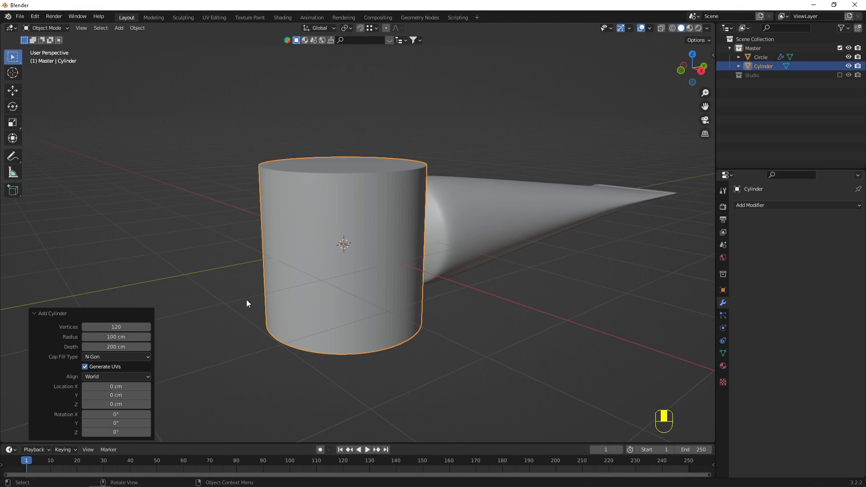
# Step: Select the cylinder's top vertices in a wireframe front view and scale them down to about 0.429
pyautogui.click(369, 237)
pyautogui.scroll(2, 375, 232)
pyautogui.press('Tab')
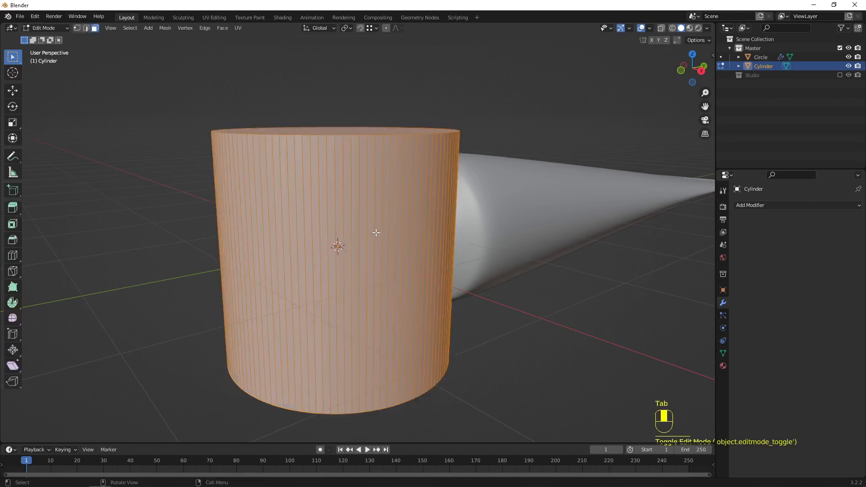
pyautogui.moveTo(368, 222); pyautogui.dragTo(312, 215, button='middle')
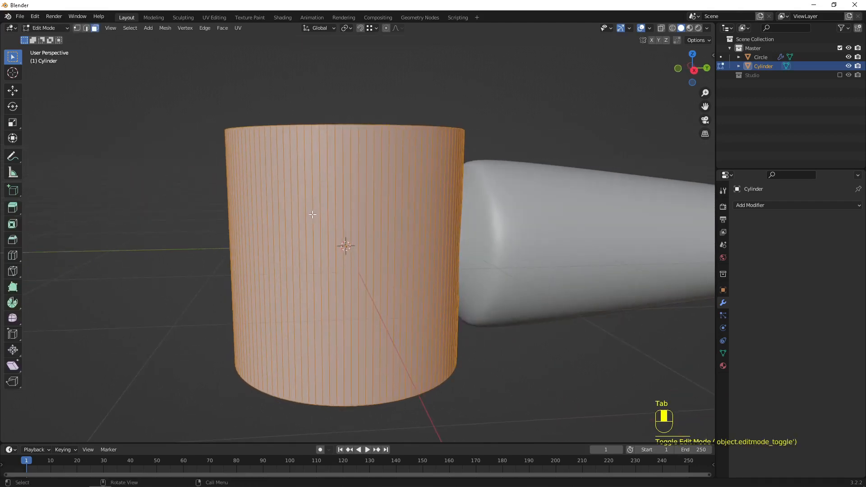
pyautogui.press('KP_1')
pyautogui.hotkey('shift', 'z')
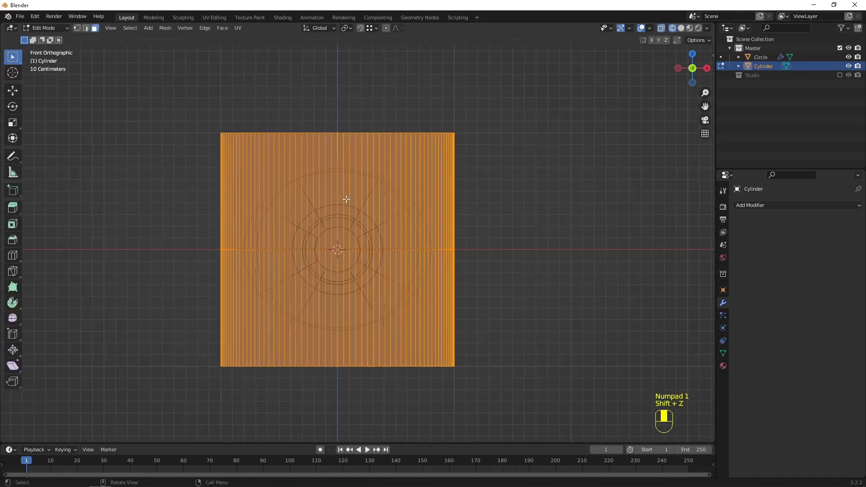
pyautogui.press('1')
pyautogui.moveTo(161, 58); pyautogui.dragTo(503, 163)
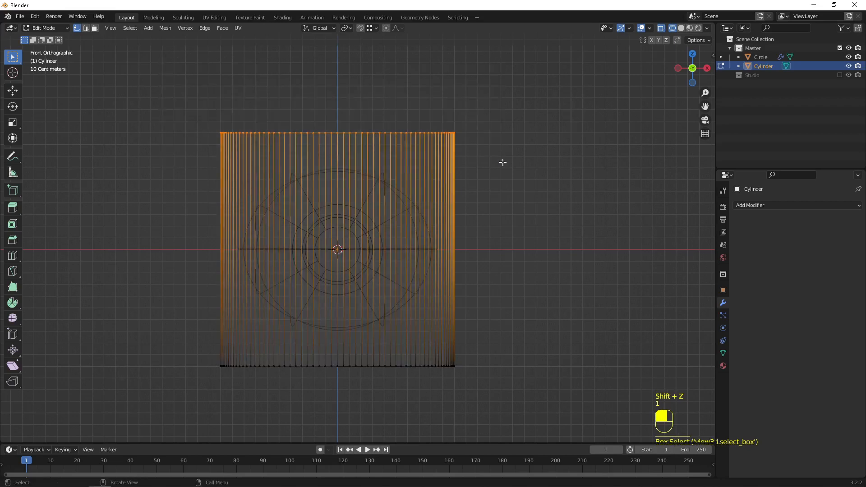
pyautogui.press('s')
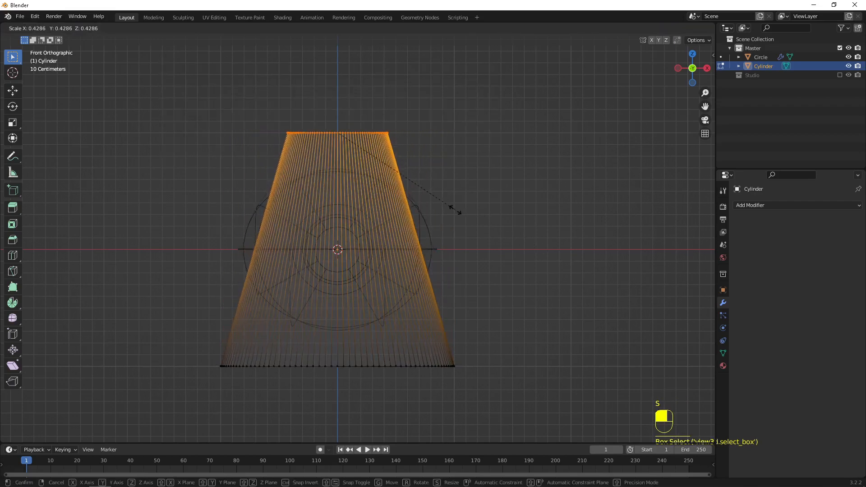
pyautogui.click(456, 210)
# Step: Edge-slide the cylinder's top loop down along the taper to shorten it, and scale the bottom loop down slightly
pyautogui.press('g')
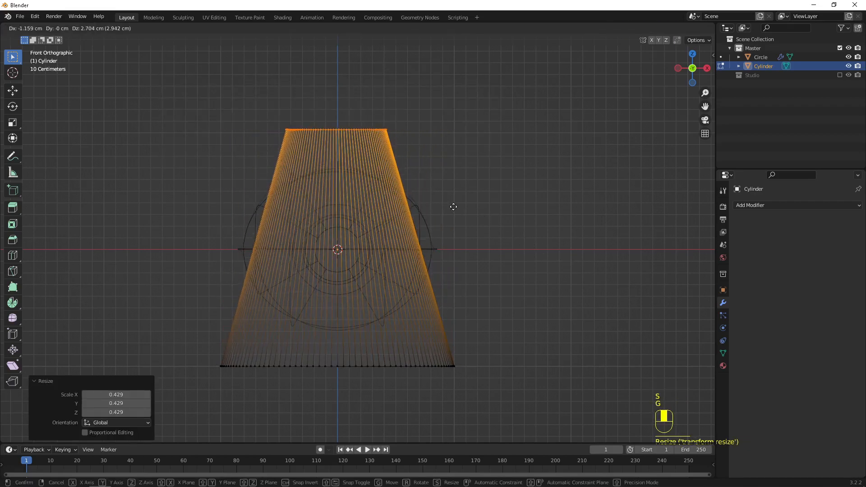
pyautogui.press('g')
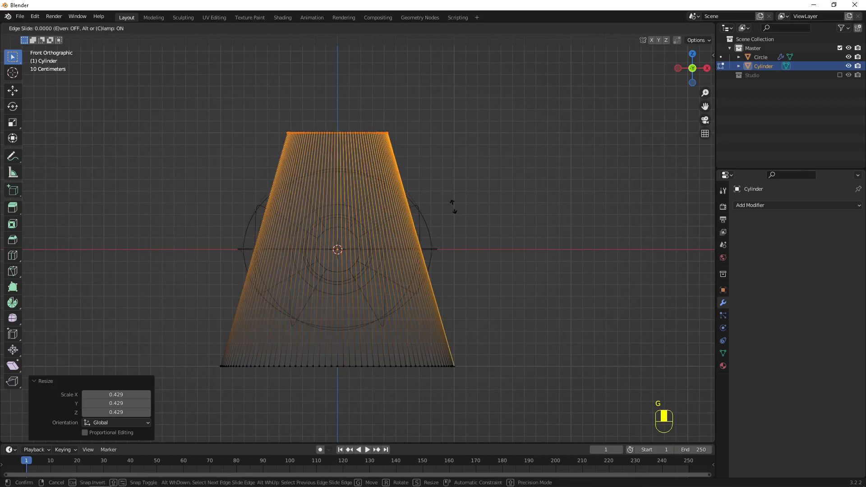
pyautogui.click(438, 244)
pyautogui.moveTo(191, 356); pyautogui.dragTo(523, 394)
pyautogui.press('s')
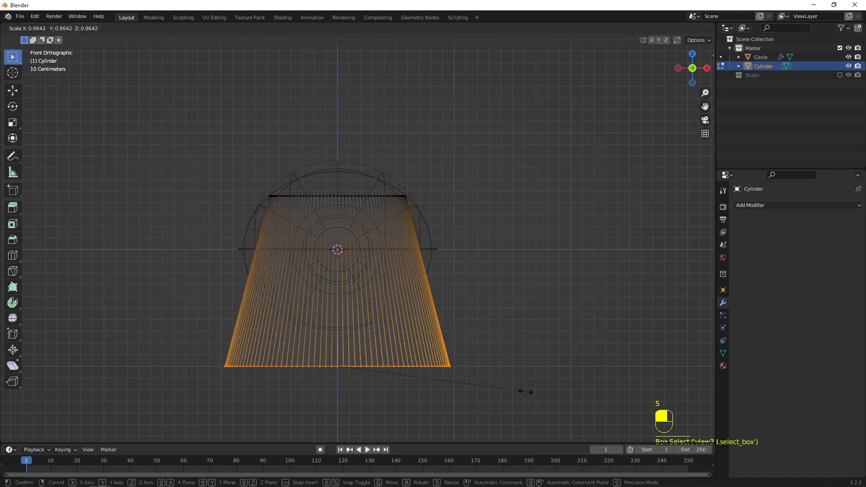
pyautogui.click(501, 387)
# Step: Return to object mode in solid shading and scale the tapered cylinder down to about 0.491
pyautogui.press('Tab')
pyautogui.hotkey('shift', 'z')
pyautogui.moveTo(505, 292)
pyautogui.mouseDown(button='middle')
pyautogui.moveTo(421, 344)
pyautogui.moveTo(379, 319)
pyautogui.mouseUp(button='middle')
pyautogui.press('s')
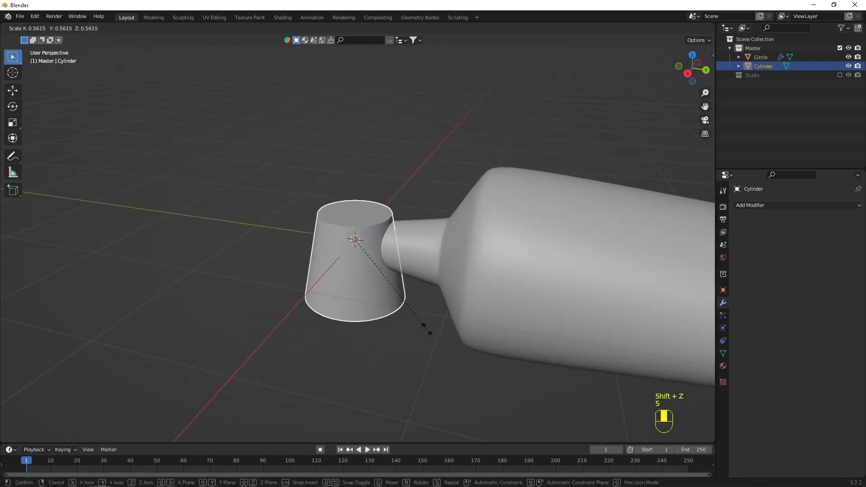
pyautogui.click(418, 320)
# Step: In the right side view, rotate the cylinder 90° about X and move it about 28.2 cm along Y onto the neck
pyautogui.press('KP_1')
pyautogui.press('KP_3')
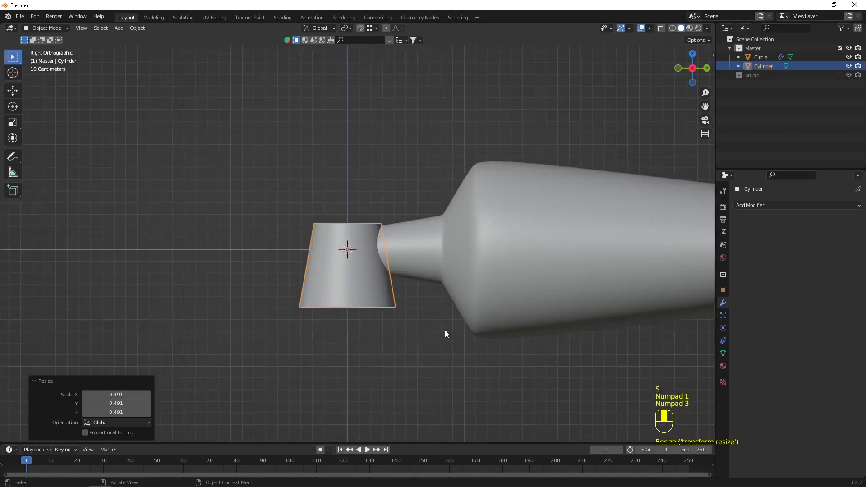
pyautogui.write('r90')
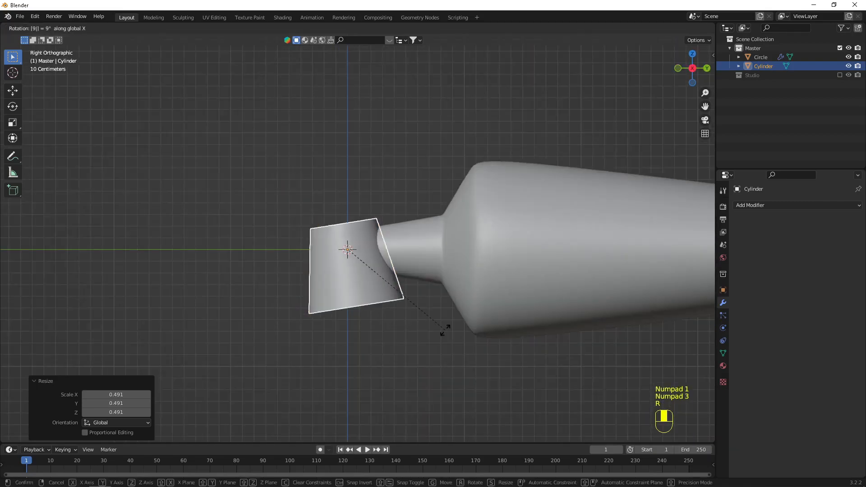
pyautogui.press('Return')
pyautogui.press('g')
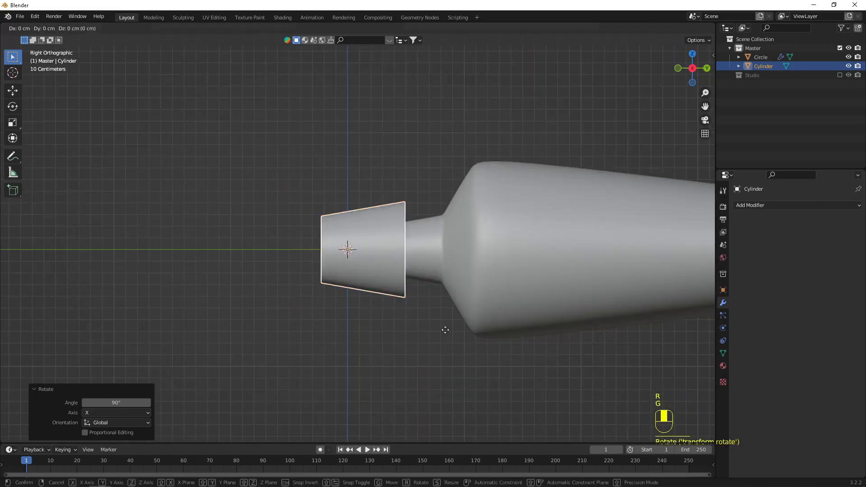
pyautogui.press('y')
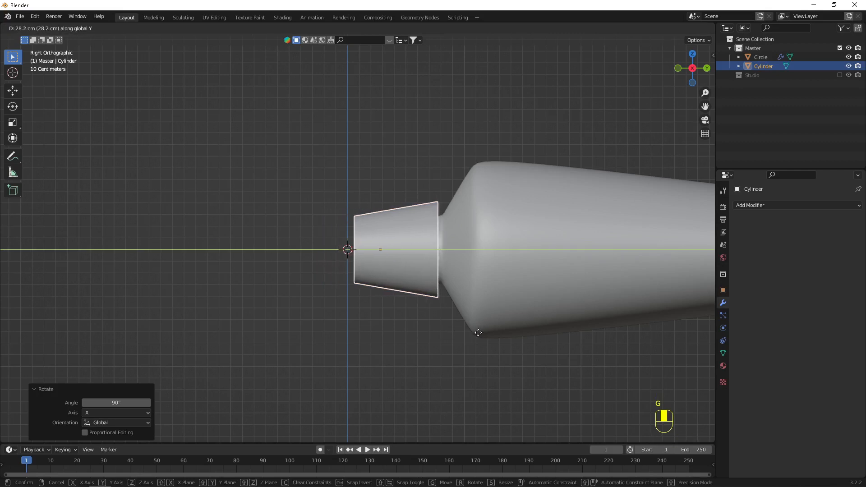
pyautogui.click(478, 337)
# Step: Scale the cap cylinder down to about 0.862 and move it about 7.73 cm along Y toward the shoulder
pyautogui.press('s')
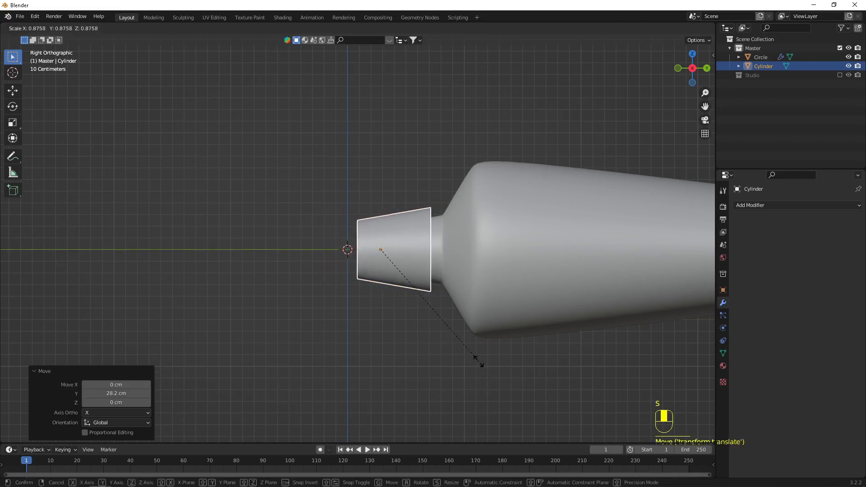
pyautogui.click(473, 340)
pyautogui.press('g')
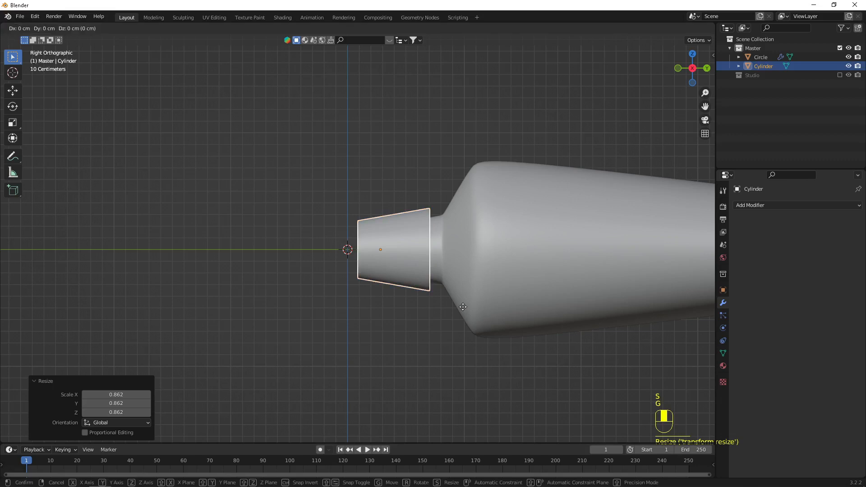
pyautogui.press('y')
pyautogui.click(458, 297)
pyautogui.moveTo(457, 296); pyautogui.dragTo(421, 263, button='middle')
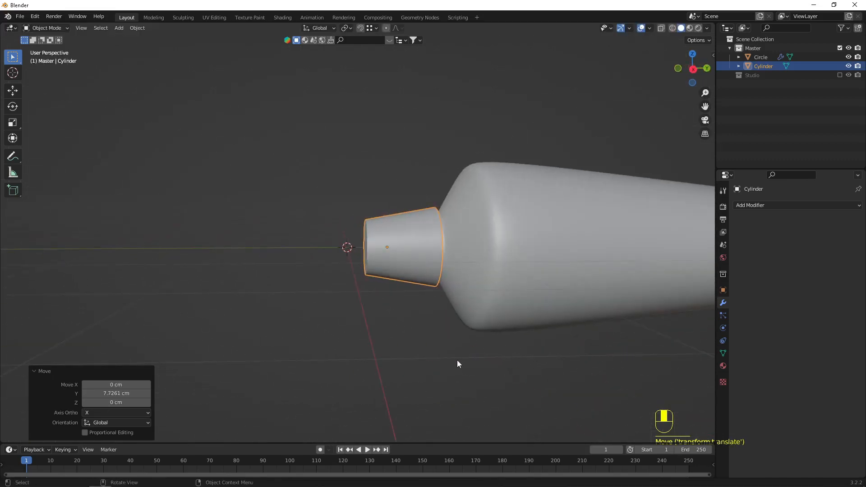
# Step: Scale the cap down to about 0.897 and move it about 5.8 cm along Y to the neck's base in wireframe side view
pyautogui.press('s')
pyautogui.click(453, 343)
pyautogui.hotkey('shift', 'z')
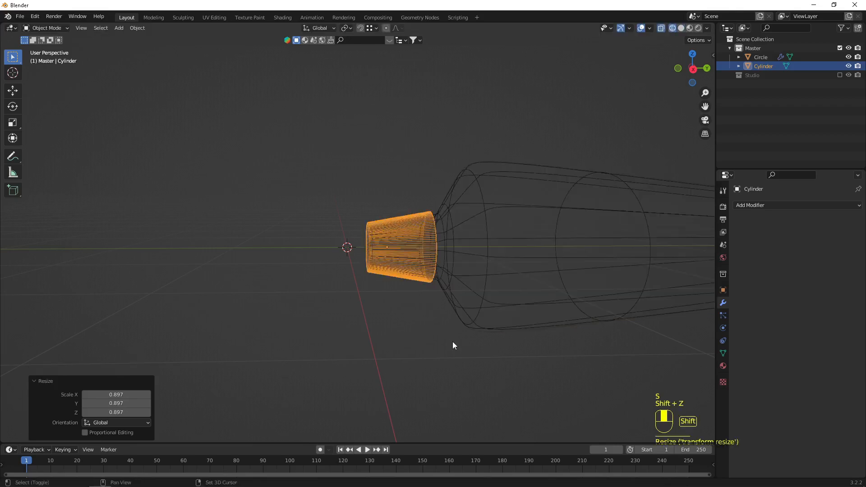
pyautogui.press('KP_3')
pyautogui.scroll(5, 452, 342)
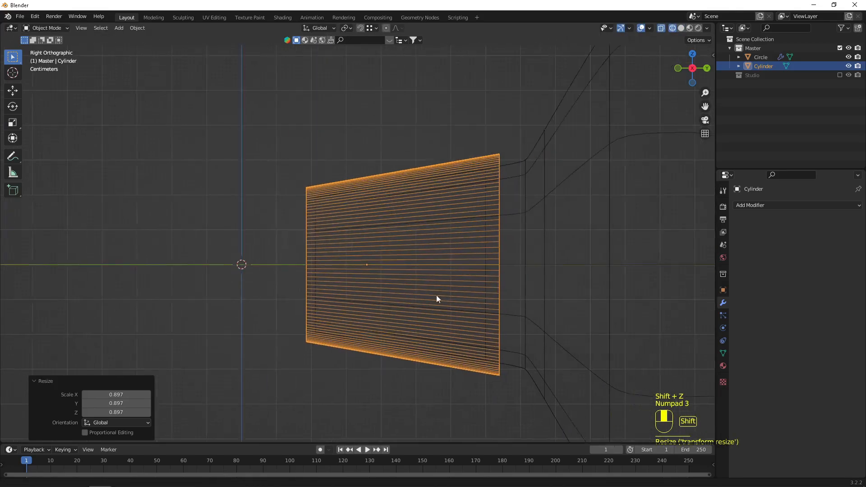
pyautogui.keyDown('shift'); pyautogui.moveTo(437, 296); pyautogui.dragTo(433, 296, button='middle'); pyautogui.keyUp('shift')
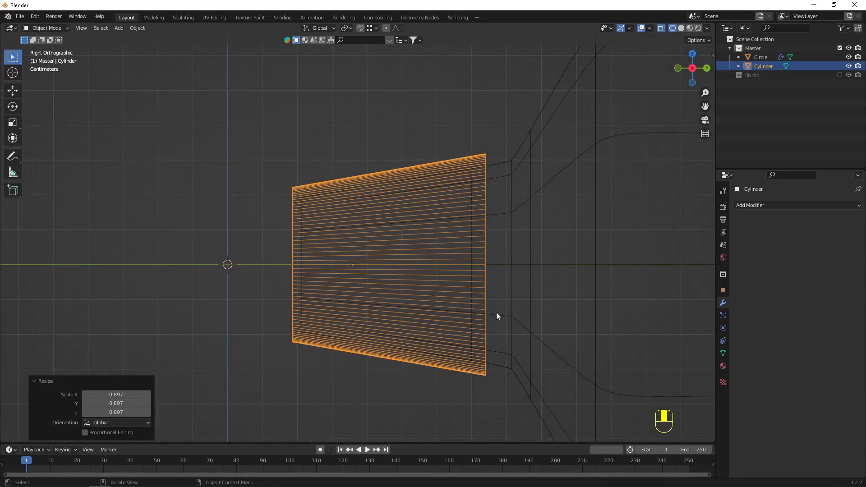
pyautogui.press('g')
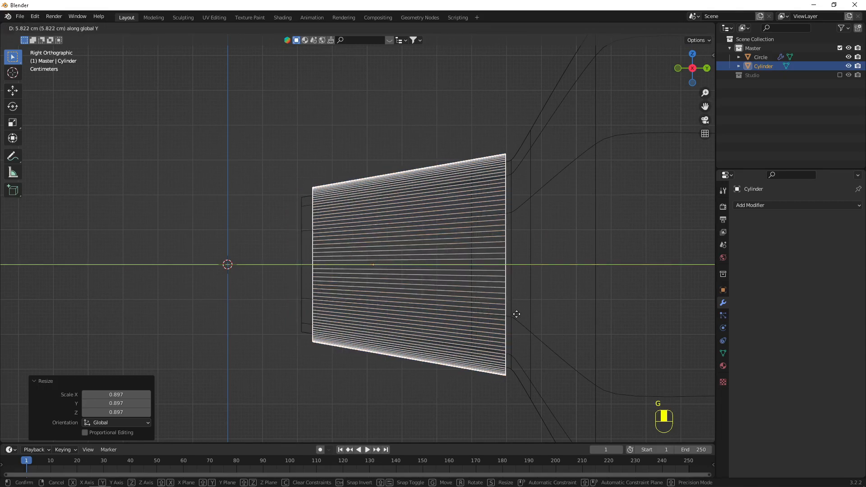
pyautogui.click(517, 314)
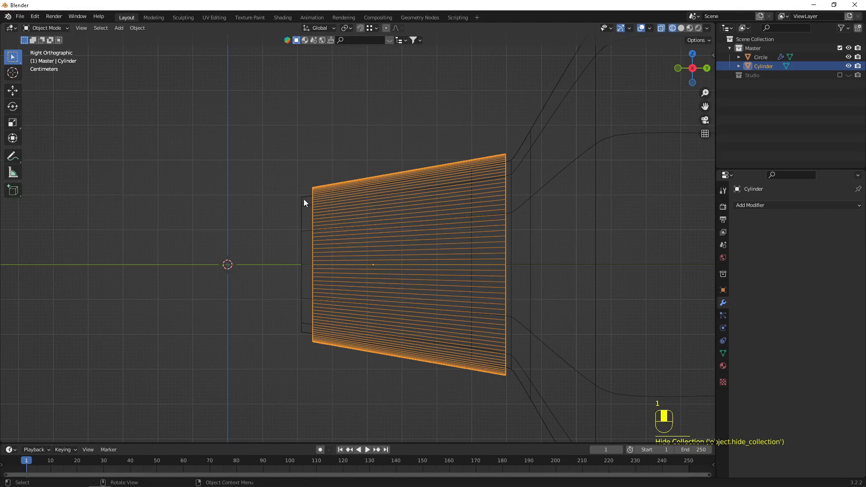
# Step: Select the vertices at the cap's narrow end and move them about 5.6 cm outward along Y, past the neck opening
pyautogui.press('Tab')
pyautogui.moveTo(280, 152); pyautogui.dragTo(332, 378)
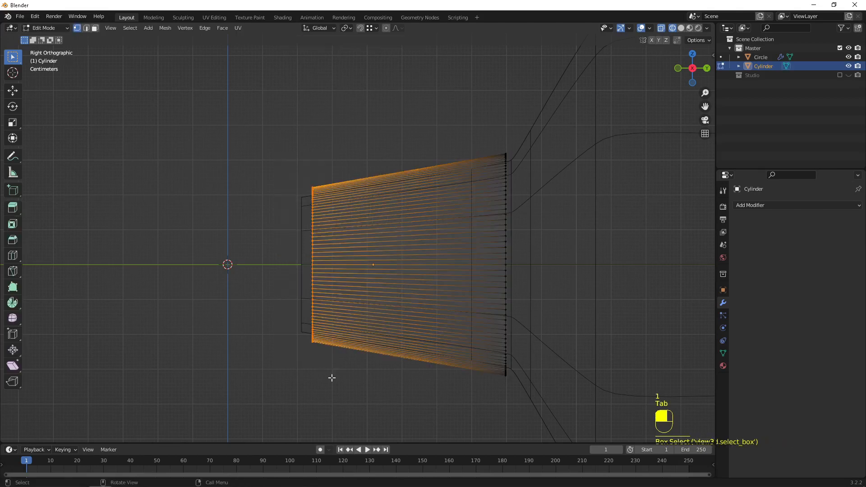
pyautogui.press('g')
pyautogui.press('y')
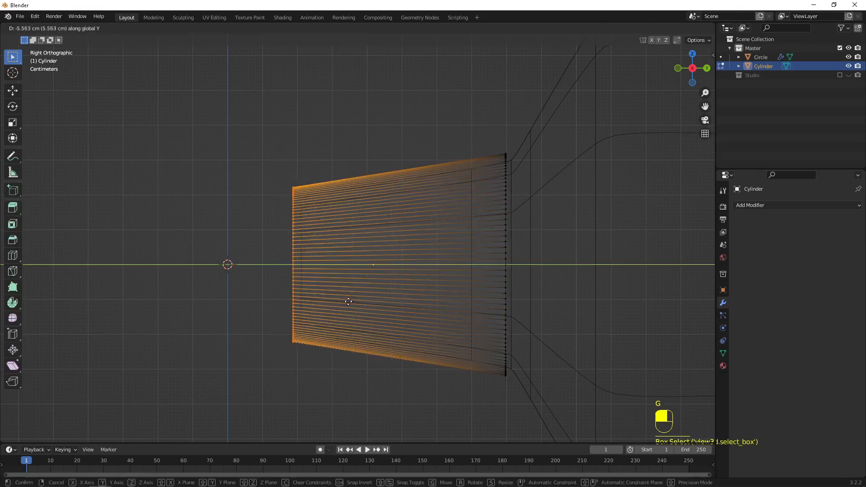
pyautogui.click(288, 248)
pyautogui.moveTo(287, 247); pyautogui.dragTo(414, 255, button='middle')
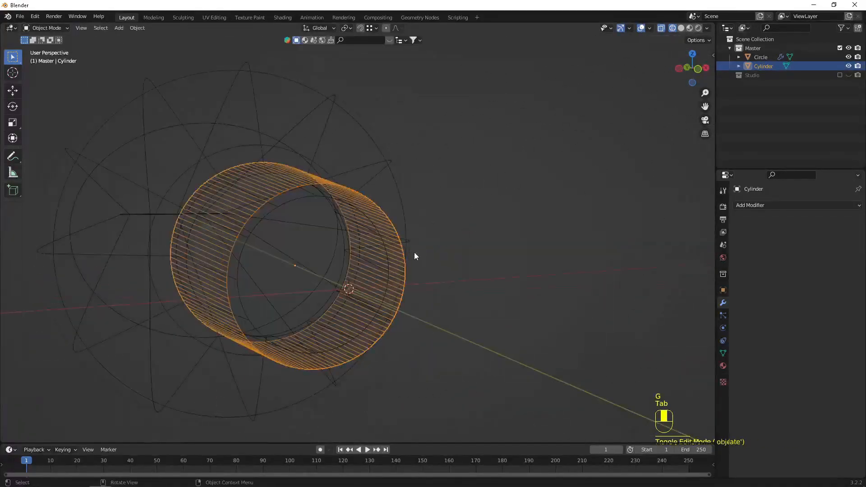
# Step: Switch to solid shading and open the cap mesh for editing in the right side view with nothing selected
pyautogui.press('Tab')
pyautogui.click(543, 230)
pyautogui.moveTo(543, 230); pyautogui.dragTo(481, 205, button='middle')
pyautogui.hotkey('shift', 'z')
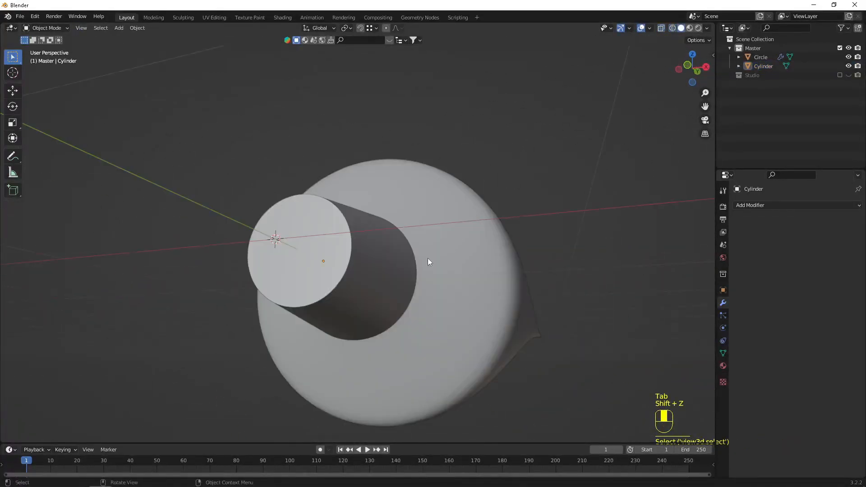
pyautogui.moveTo(429, 261)
pyautogui.mouseDown(button='middle')
pyautogui.moveTo(344, 261)
pyautogui.moveTo(359, 214)
pyautogui.moveTo(375, 266)
pyautogui.mouseUp(button='middle')
pyautogui.click(375, 267)
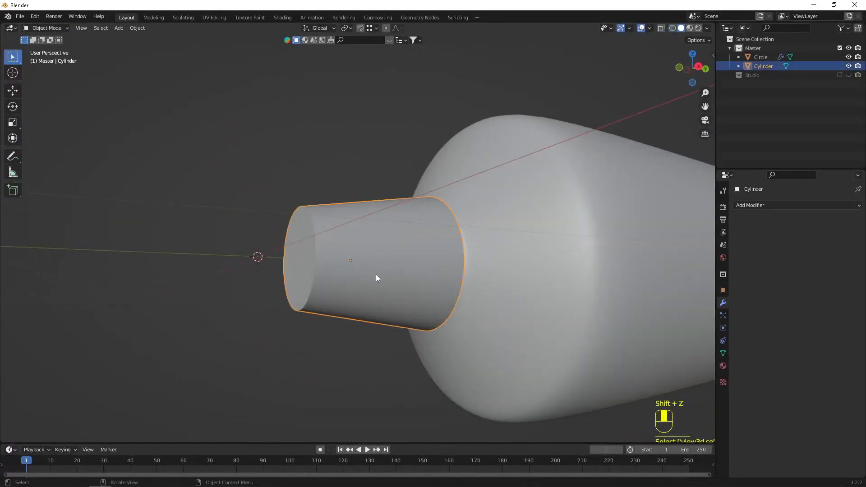
pyautogui.scroll(4, 376, 320)
pyautogui.press('Tab')
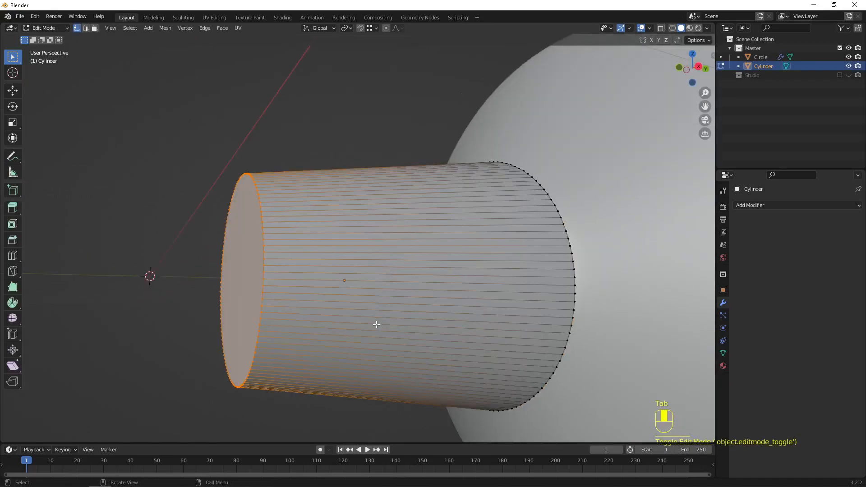
pyautogui.press('KP_1')
pyautogui.press('KP_3')
pyautogui.click(377, 325)
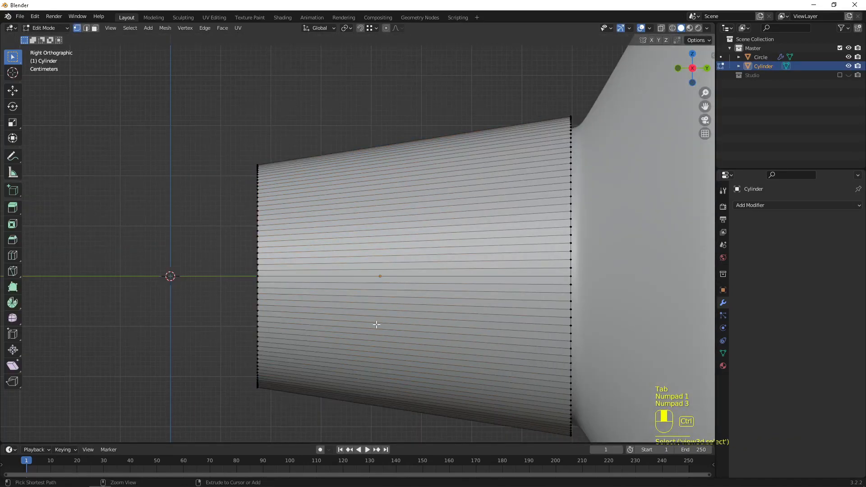
# Step: Add a loop cut close to each end of the cap, at factor -0.924 by the narrow end and 0.910 by the wide end
pyautogui.hotkey('ctrl', 'r')
pyautogui.click(363, 297)
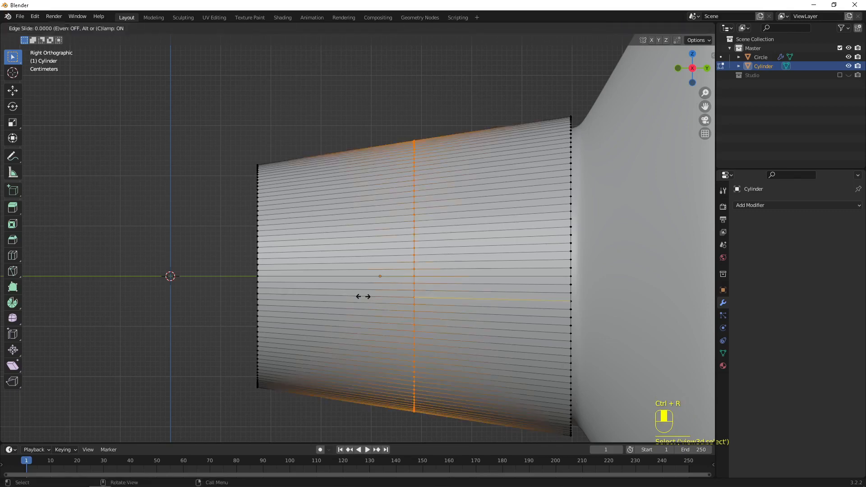
pyautogui.click(219, 302)
pyautogui.hotkey('ctrl', 'r')
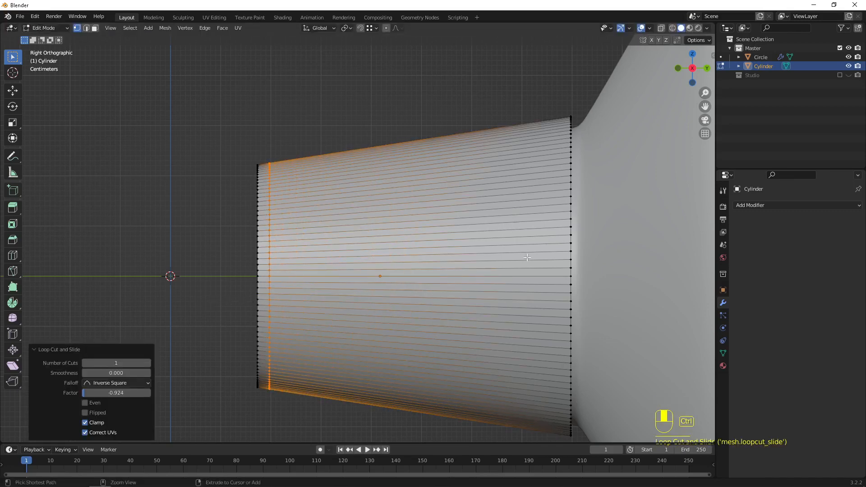
pyautogui.click(516, 231)
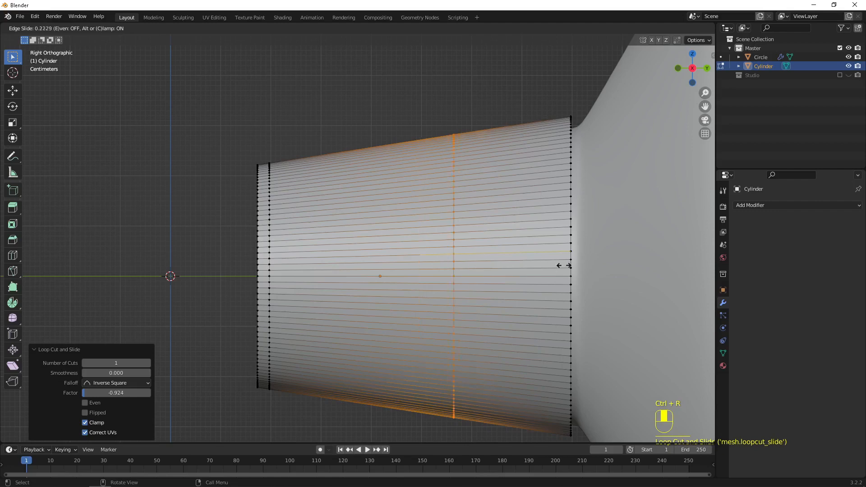
pyautogui.click(667, 285)
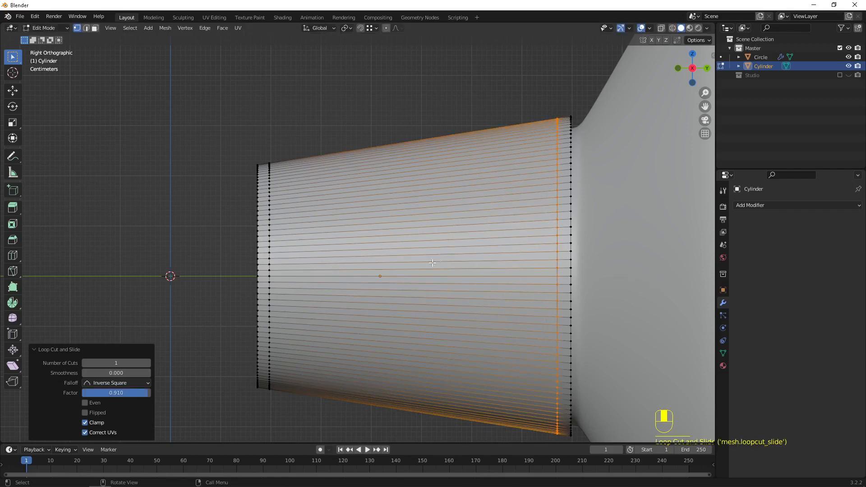
# Step: Select all side faces between the two loop cuts and apply Checker Deselect to keep every other face
pyautogui.press('3')
pyautogui.hotkey('shift', 'z')
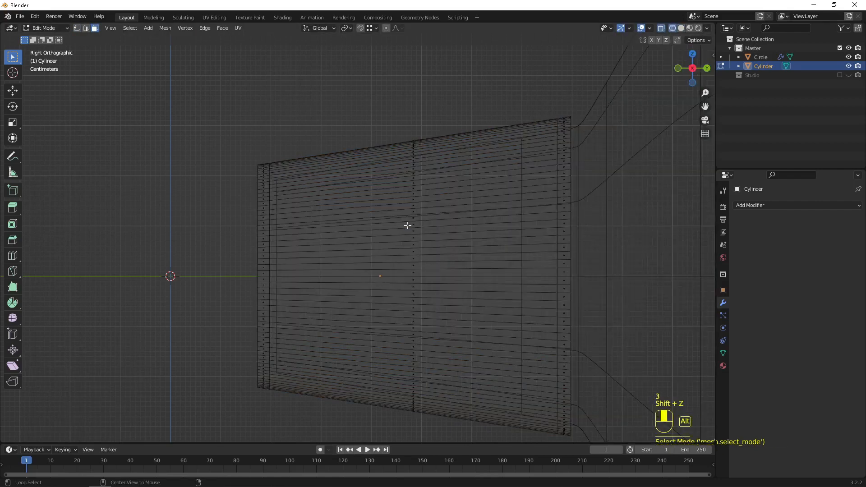
pyautogui.moveTo(393, 88); pyautogui.dragTo(436, 416)
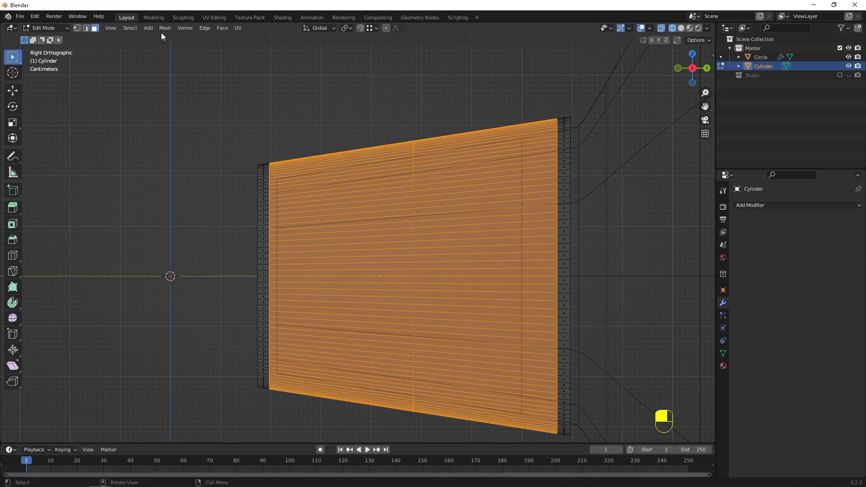
pyautogui.click(137, 28)
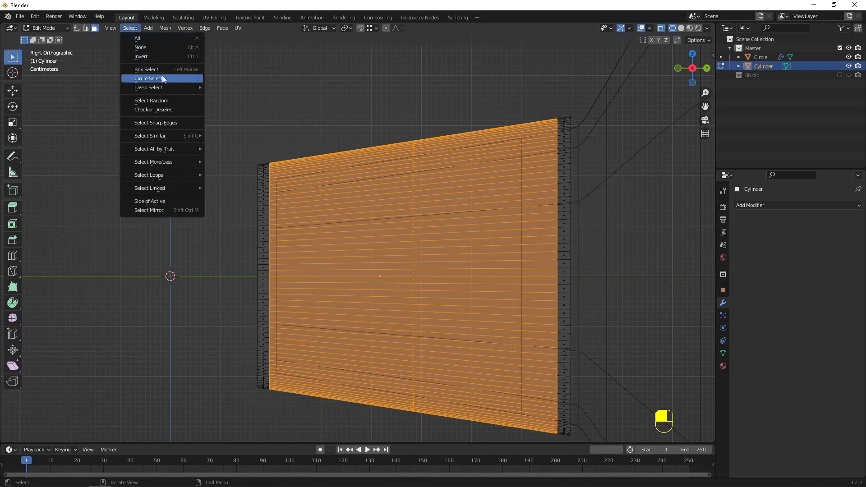
pyautogui.click(175, 112)
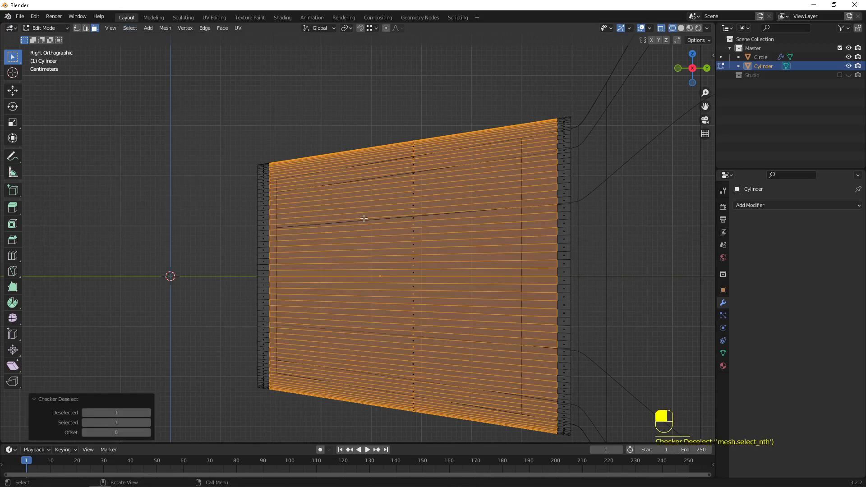
pyautogui.hotkey('shift', 'z')
pyautogui.moveTo(368, 168)
pyautogui.mouseDown(button='middle')
pyautogui.moveTo(396, 265)
pyautogui.moveTo(374, 157)
pyautogui.mouseUp(button='middle')
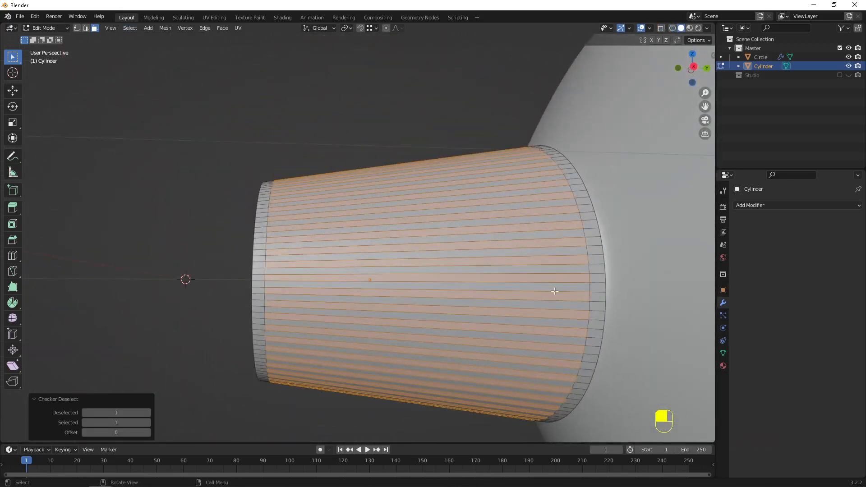
pyautogui.press('i')
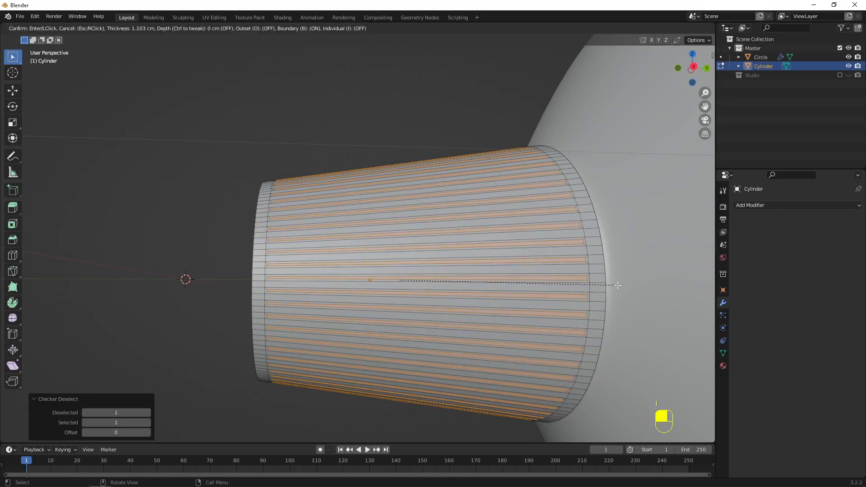
pyautogui.click(617, 285)
pyautogui.scroll(3, 602, 293)
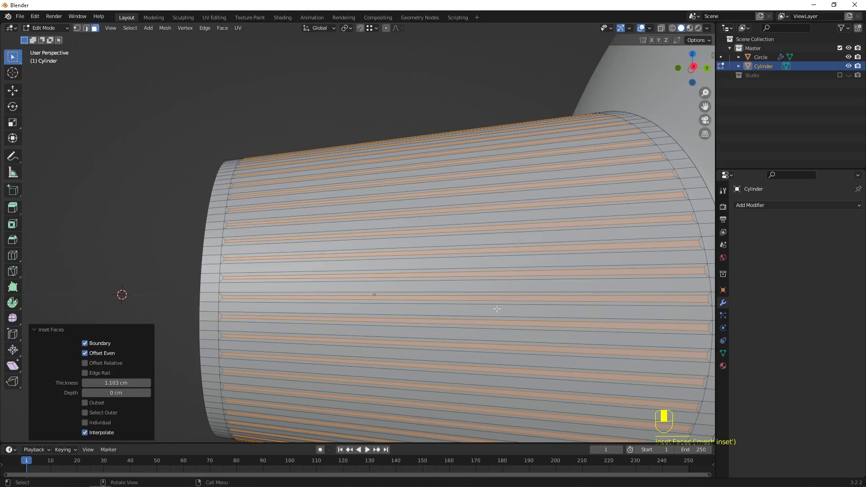
pyautogui.scroll(2, 497, 309)
pyautogui.hotkey('ctrl', 'z')
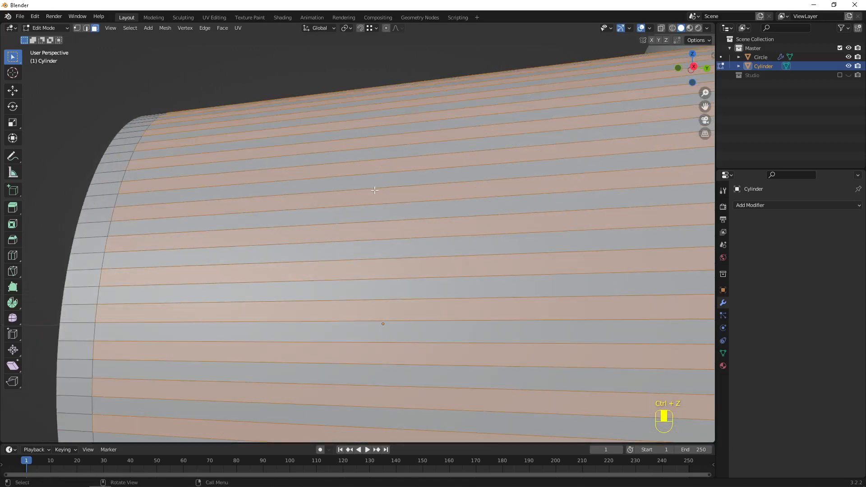
# Step: Inset the alternating side faces about 0.41 cm and shrink them about 1.55 cm inward to form grooves
pyautogui.press('i')
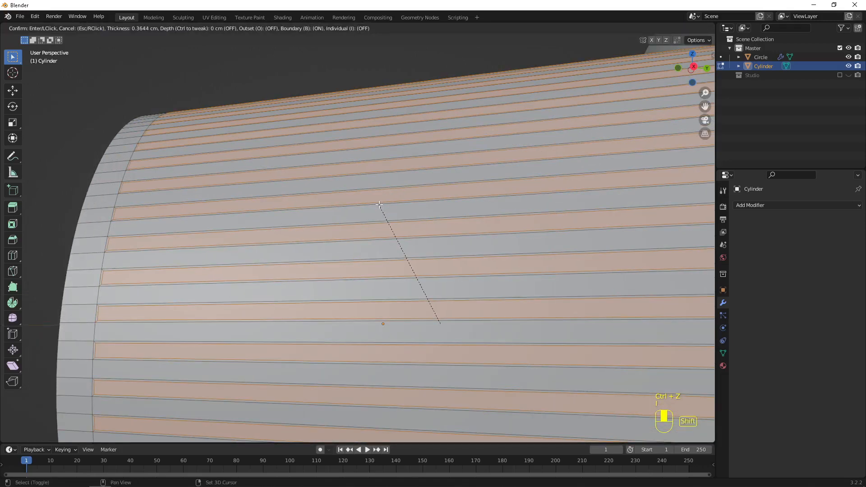
pyautogui.click(381, 208)
pyautogui.hotkey('alt', 's')
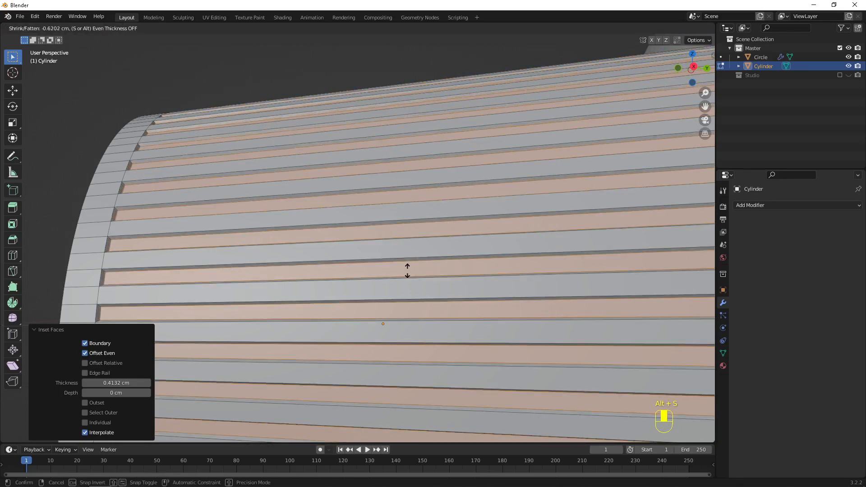
pyautogui.click(413, 275)
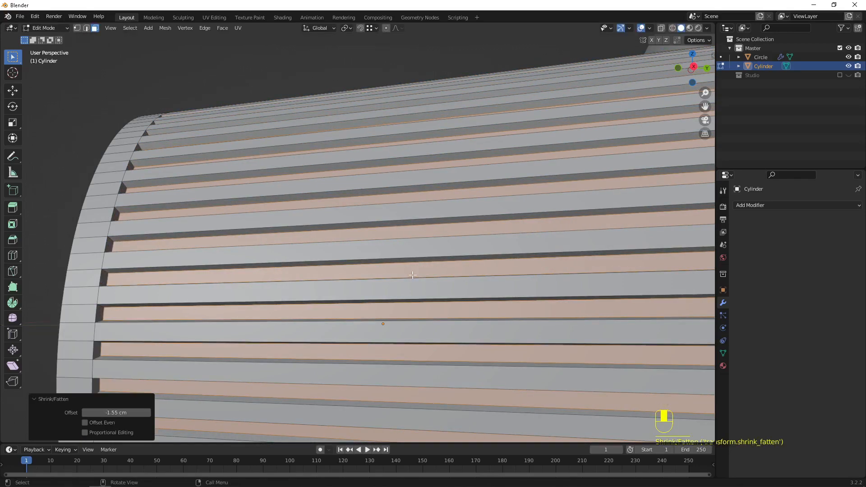
# Step: Select the flat face at the cap's narrow end and inset it about 2.83 cm
pyautogui.scroll(-8, 412, 275)
pyautogui.moveTo(412, 274); pyautogui.dragTo(382, 266, button='middle')
pyautogui.press('Tab')
pyautogui.press('Tab')
pyautogui.click(383, 266)
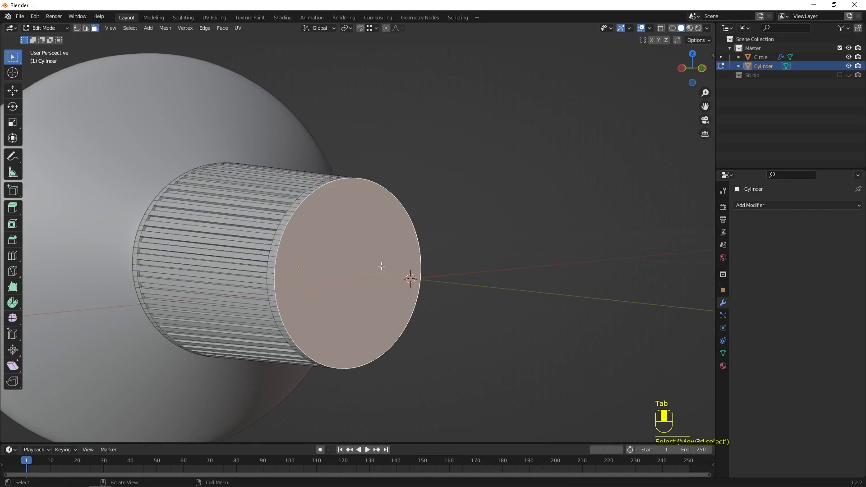
pyautogui.scroll(3, 365, 266)
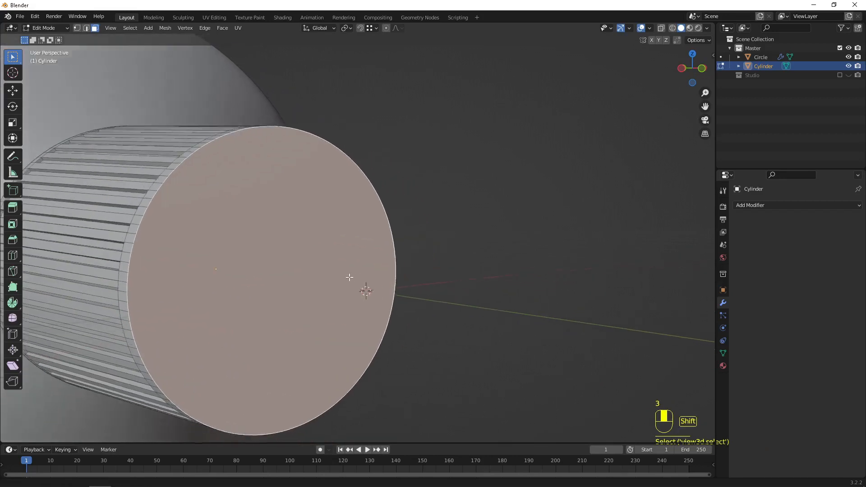
pyautogui.press('i')
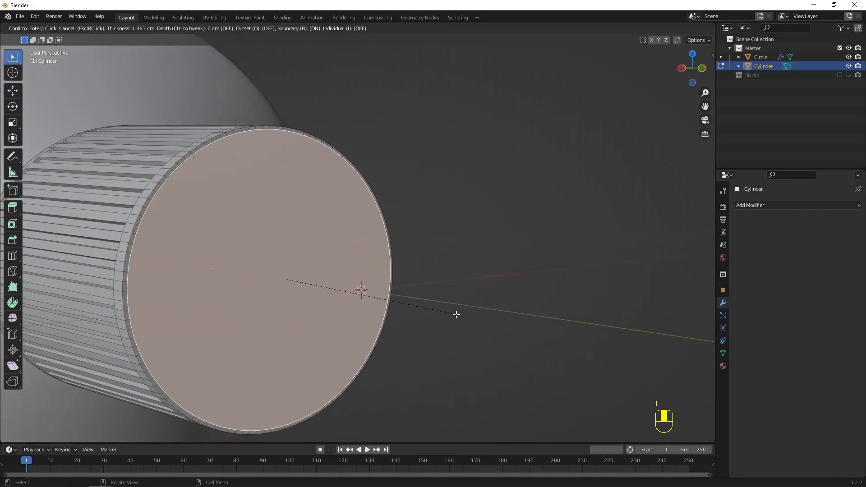
pyautogui.click(454, 313)
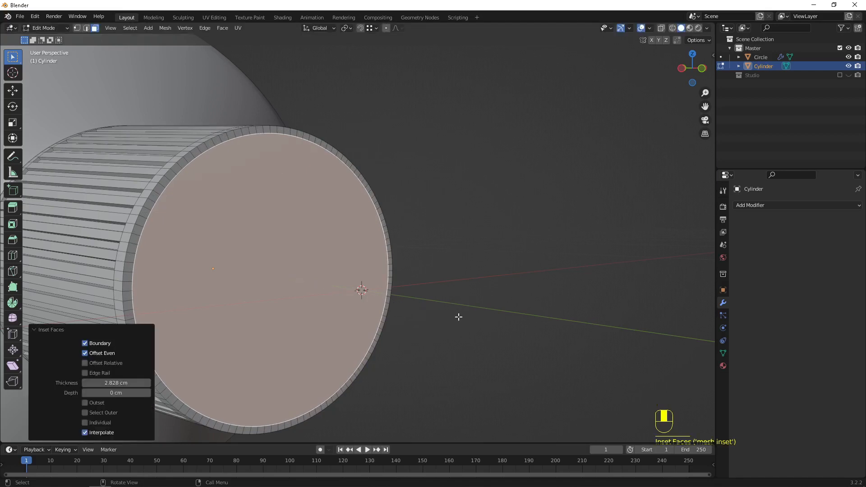
# Step: Inset the end face twice more, by about 0.34 cm and 1.36 cm, and move it about 0.58 cm inward along Y
pyautogui.press('i')
pyautogui.press('i')
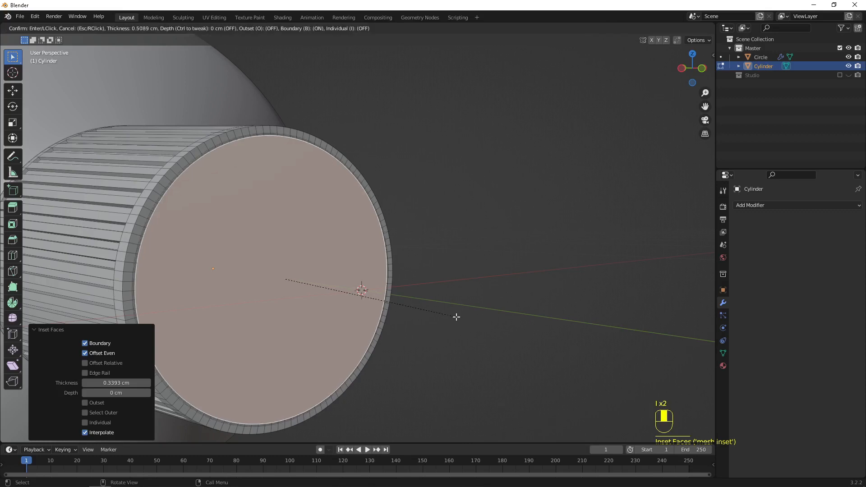
pyautogui.click(454, 316)
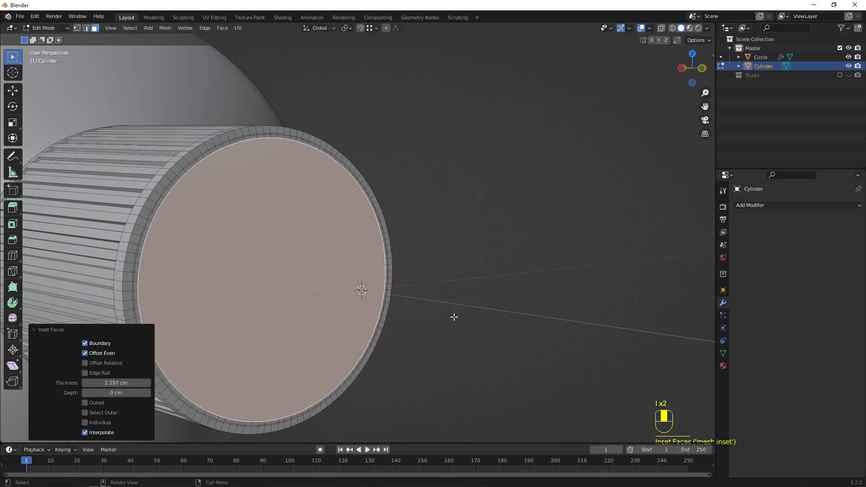
pyautogui.press('g')
pyautogui.middleClick(478, 327)
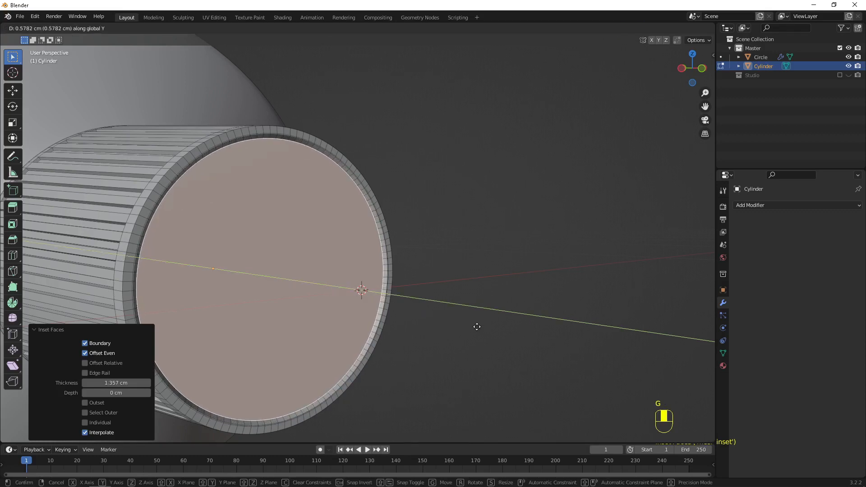
pyautogui.click(476, 326)
# Step: Leave mesh editing and examine the grooved cap on the tube from several angles, keeping the cap selected
pyautogui.press('Tab')
pyautogui.moveTo(476, 326); pyautogui.dragTo(323, 242, button='middle')
pyautogui.click(299, 175)
pyautogui.moveTo(300, 175); pyautogui.dragTo(410, 279, button='middle')
pyautogui.scroll(3, 374, 243)
pyautogui.click(375, 243)
pyautogui.scroll(4, 381, 284)
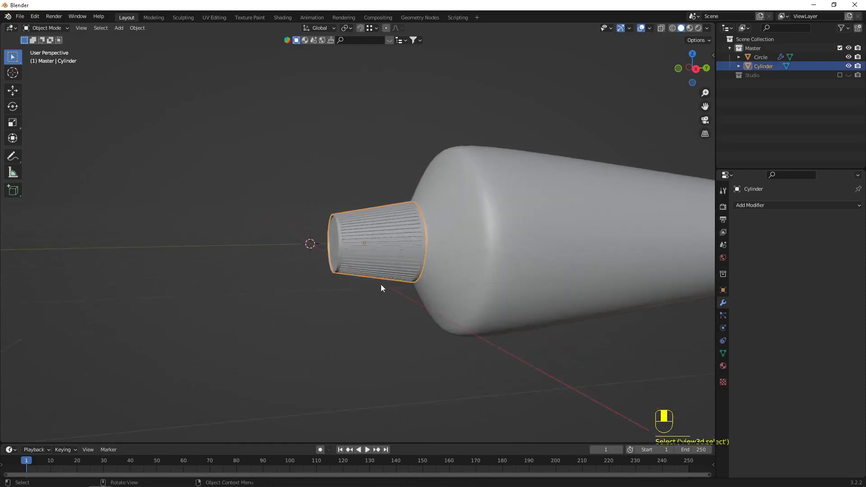
pyautogui.keyDown('shift'); pyautogui.moveTo(470, 259); pyautogui.dragTo(353, 267, button='middle'); pyautogui.keyUp('shift')
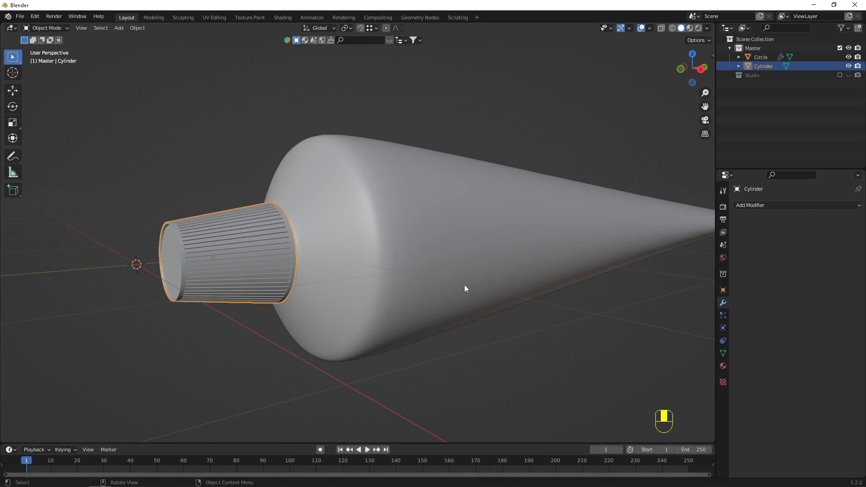
pyautogui.scroll(-2, 465, 289)
# Step: Create a new material for the cap and frame the cap in the Shading workspace
pyautogui.click(723, 366)
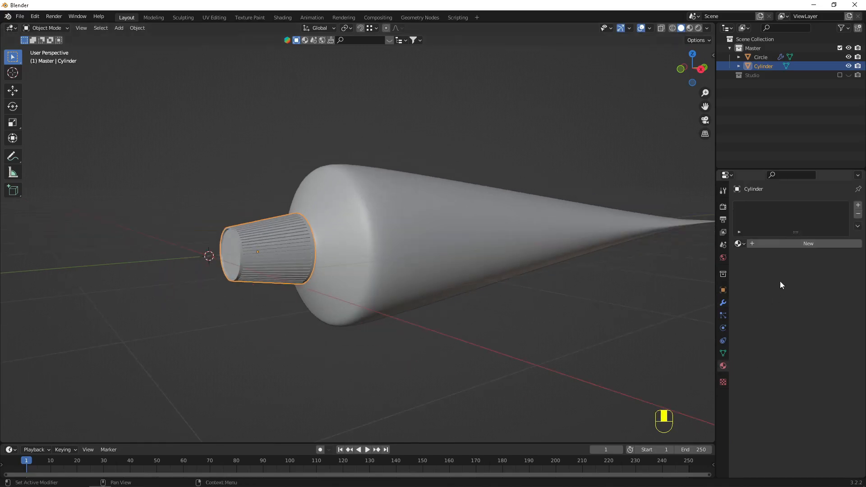
pyautogui.click(784, 244)
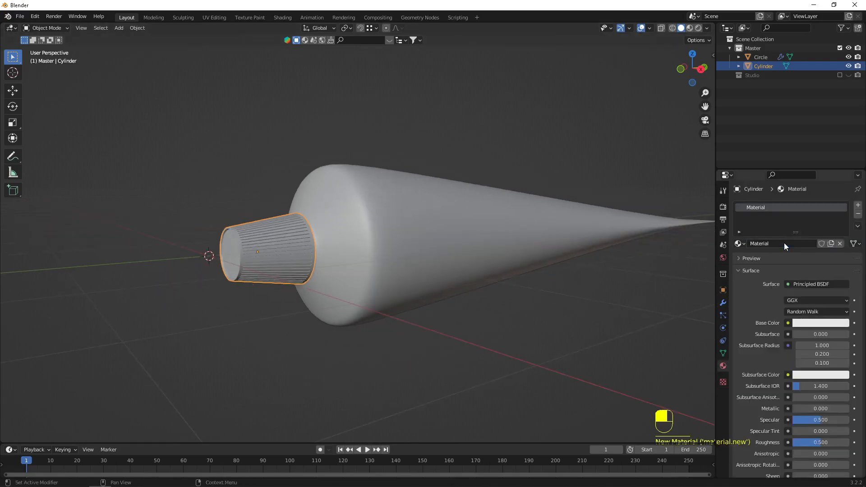
pyautogui.click(283, 17)
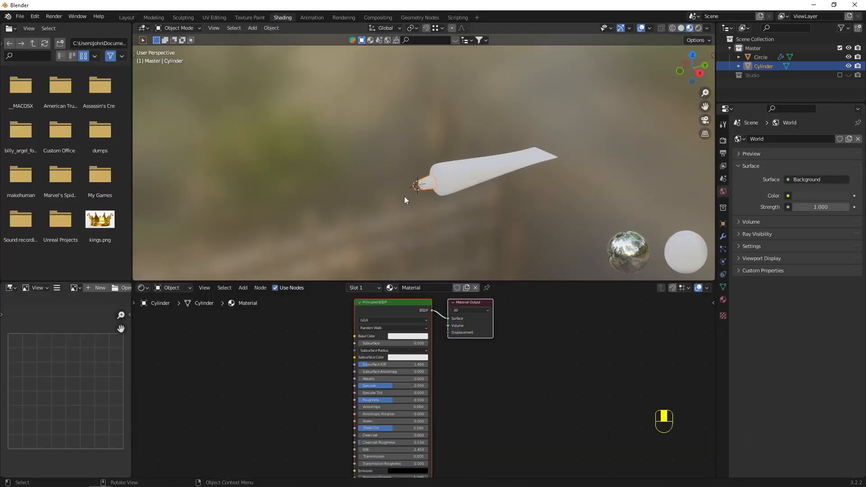
pyautogui.press('KP_Decimal')
pyautogui.moveTo(404, 193); pyautogui.dragTo(391, 150, button='middle')
pyautogui.moveTo(394, 202); pyautogui.dragTo(385, 224, button='middle')
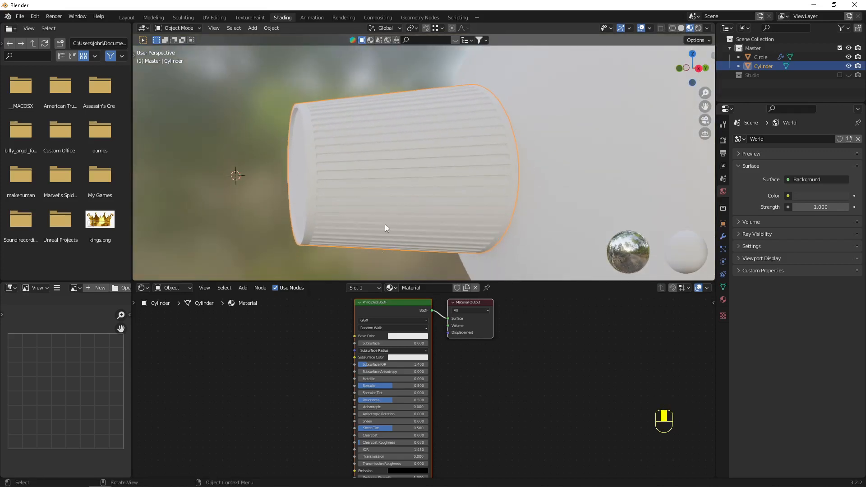
# Step: Give the cap's material a red base color, roughness 0.573 and specular 0.373
pyautogui.click(411, 337)
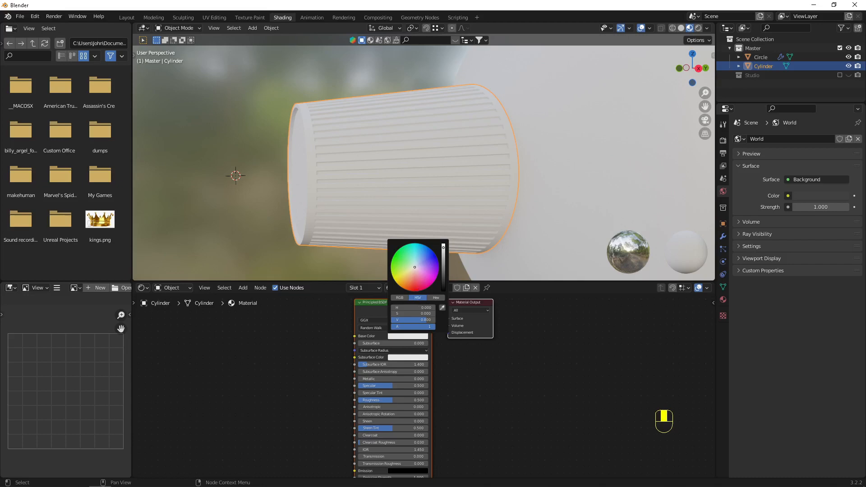
pyautogui.moveTo(414, 267); pyautogui.dragTo(413, 291)
pyautogui.keyDown('ctrl'); pyautogui.moveTo(386, 412); pyautogui.dragTo(423, 402, button='middle'); pyautogui.keyUp('ctrl')
pyautogui.moveTo(420, 394); pyautogui.dragTo(433, 390)
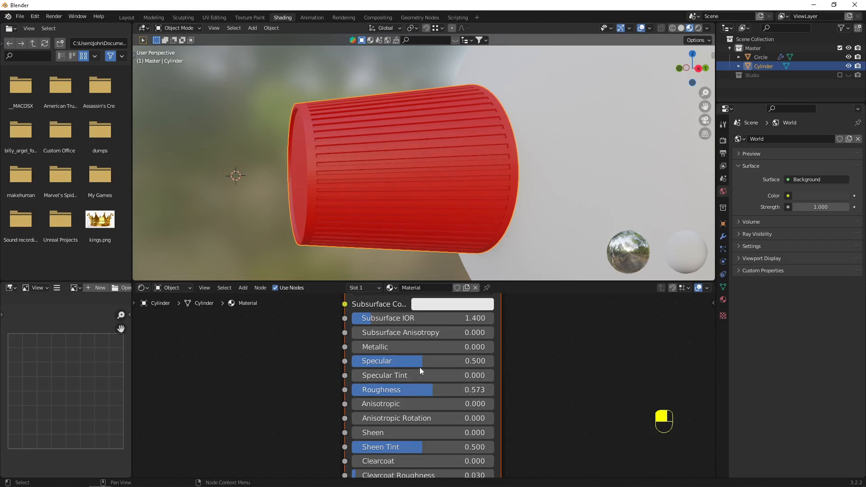
pyautogui.moveTo(419, 363); pyautogui.dragTo(415, 363)
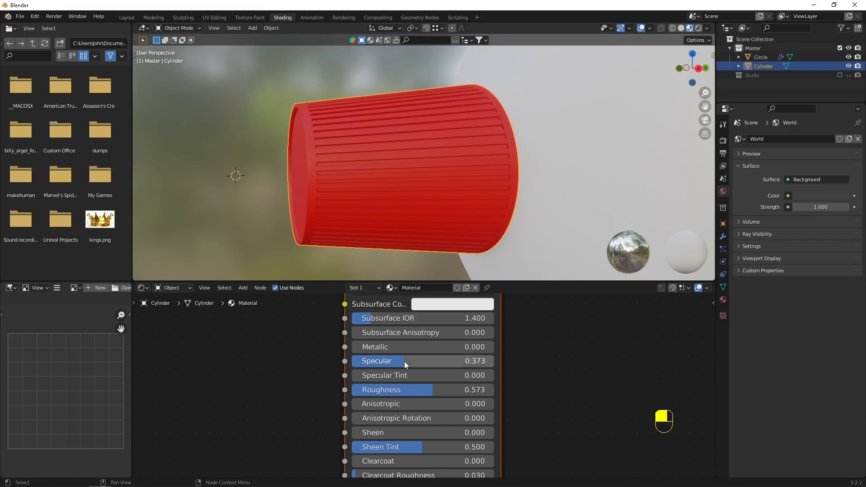
# Step: Lower the cap material's roughness to 0.286
pyautogui.moveTo(427, 392); pyautogui.dragTo(390, 390)
pyautogui.moveTo(420, 203); pyautogui.dragTo(368, 187, button='middle')
pyautogui.scroll(2, 353, 166)
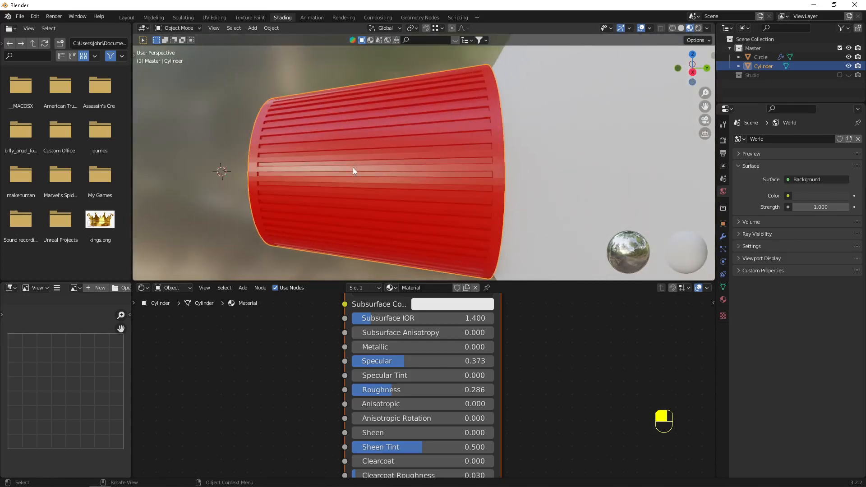
# Step: Shade the cap smooth and enable Auto Smooth at 30° so the grooves keep crisp edges
pyautogui.rightClick(345, 157)
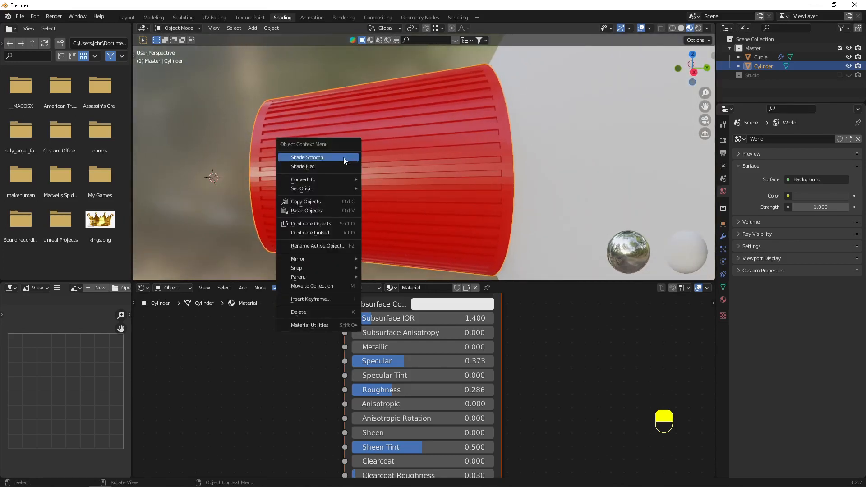
pyautogui.click(343, 157)
pyautogui.moveTo(373, 175); pyautogui.dragTo(415, 146, button='middle')
pyautogui.click(465, 212)
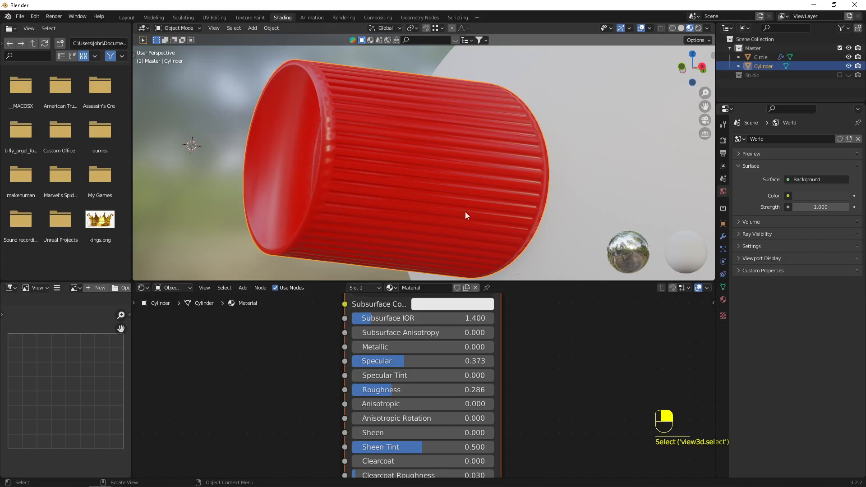
pyautogui.click(724, 287)
pyautogui.click(775, 313)
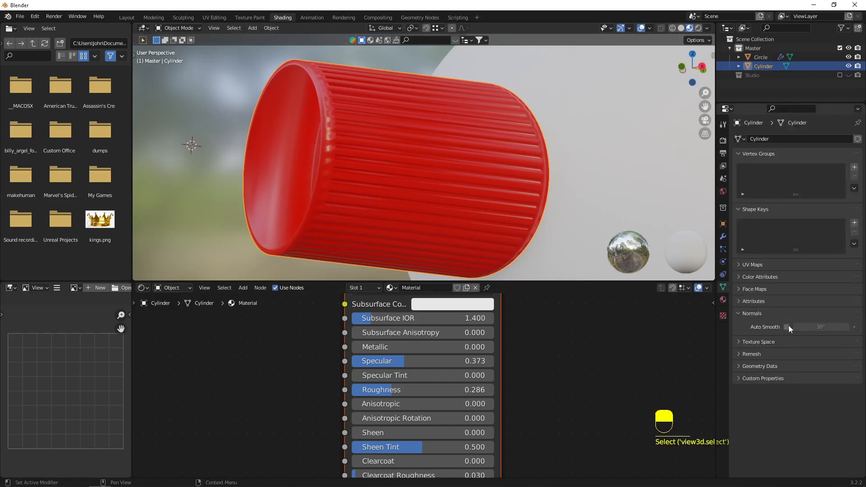
pyautogui.click(788, 326)
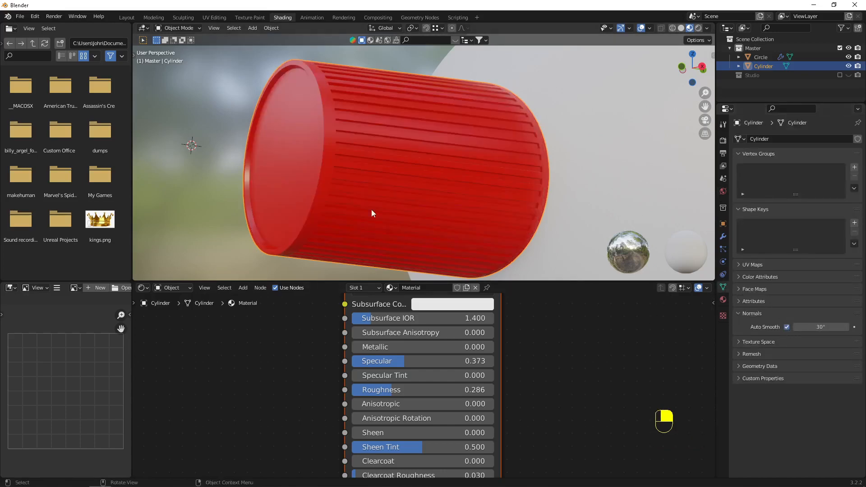
pyautogui.moveTo(372, 213); pyautogui.dragTo(332, 186, button='middle')
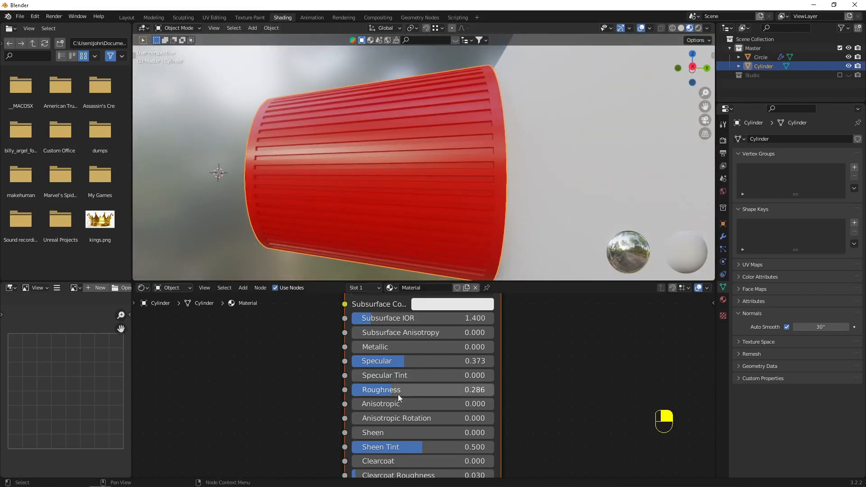
# Step: Set the cap material's roughness to 0.423
pyautogui.moveTo(398, 390); pyautogui.dragTo(412, 391)
pyautogui.scroll(-4, 348, 178)
pyautogui.moveTo(348, 178); pyautogui.dragTo(494, 161, button='middle')
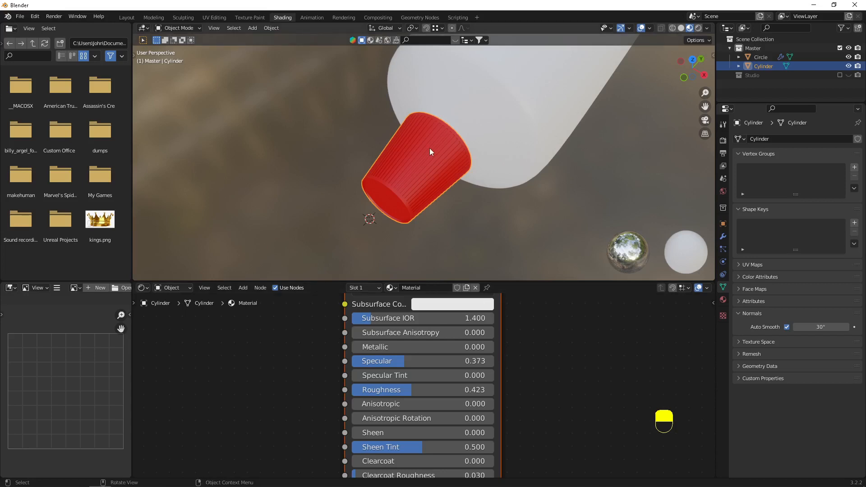
# Step: Rename the cap object as Cap and save the file as untitled.blend on the Desktop
pyautogui.press('F2')
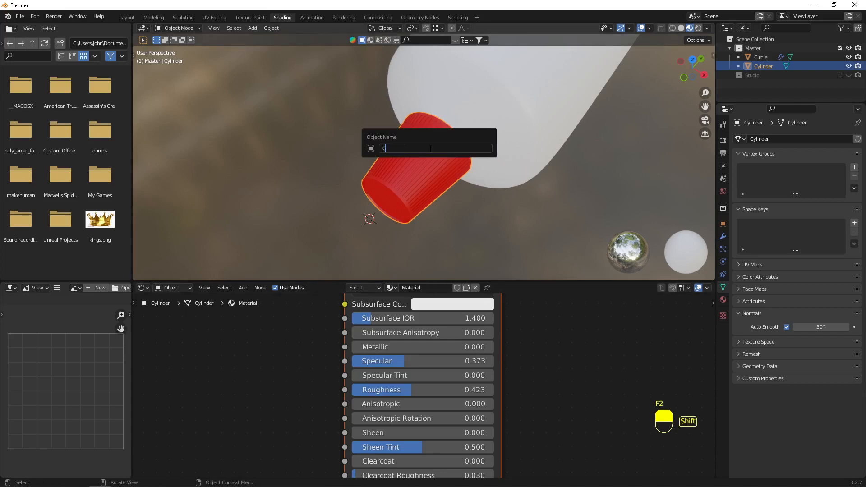
pyautogui.write('Cap')
pyautogui.press('Return')
pyautogui.hotkey('ctrl', 's')
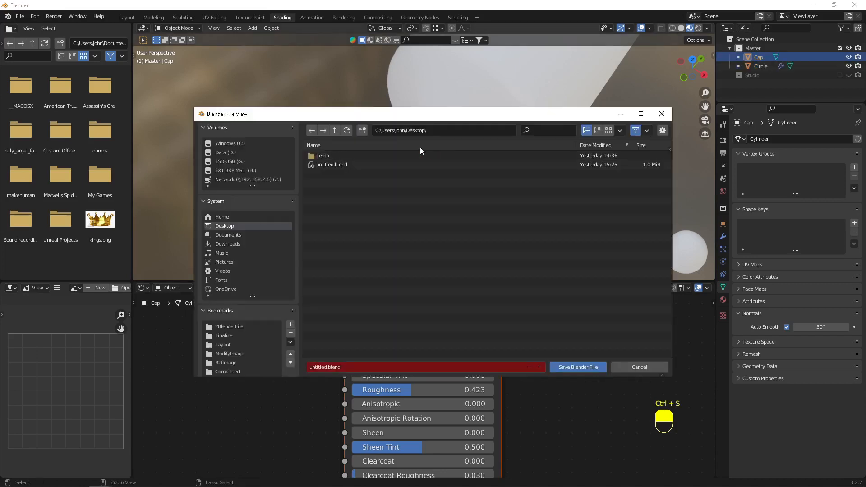
pyautogui.click(582, 366)
# Step: Return to the Layout workspace with the cap and tube in view
pyautogui.scroll(-2, 416, 195)
pyautogui.scroll(-4, 414, 343)
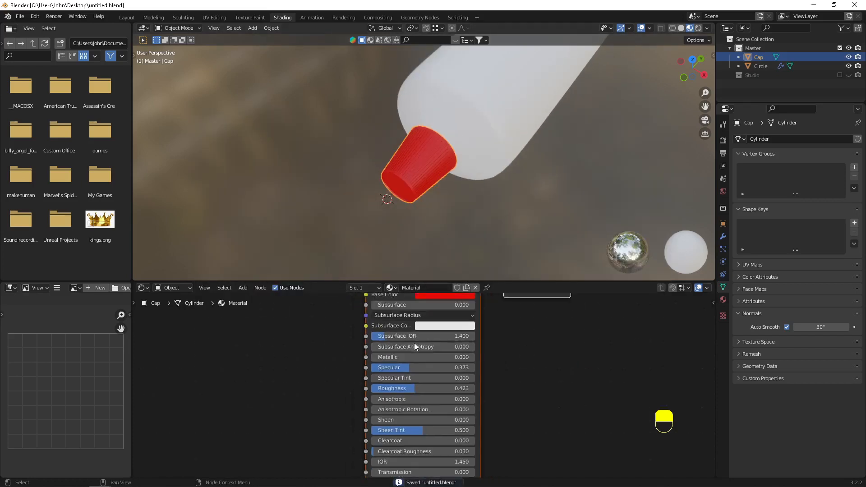
pyautogui.scroll(-5, 388, 253)
pyautogui.scroll(-6, 359, 320)
pyautogui.scroll(-3, 381, 358)
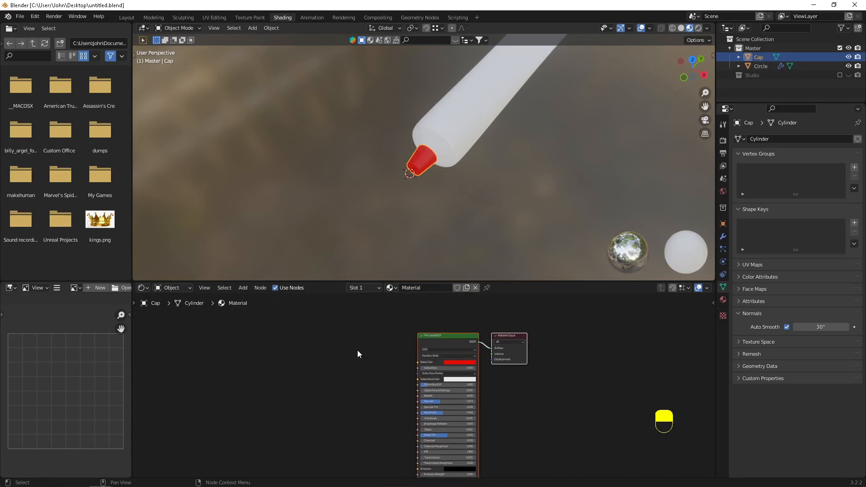
pyautogui.click(134, 16)
pyautogui.moveTo(347, 252); pyautogui.dragTo(349, 219, button='middle')
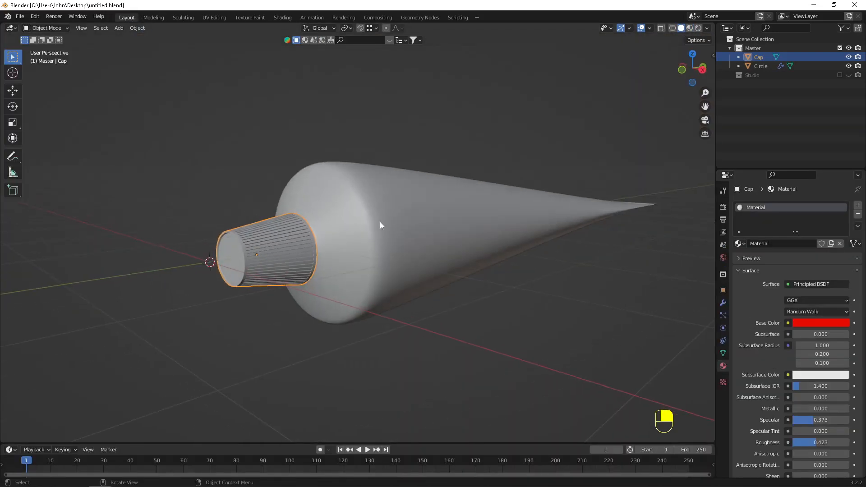
# Step: Hide the cap to expose the tube's neck, and select the tube
pyautogui.click(453, 237)
pyautogui.click(278, 247)
pyautogui.moveTo(330, 288); pyautogui.dragTo(394, 324, button='middle')
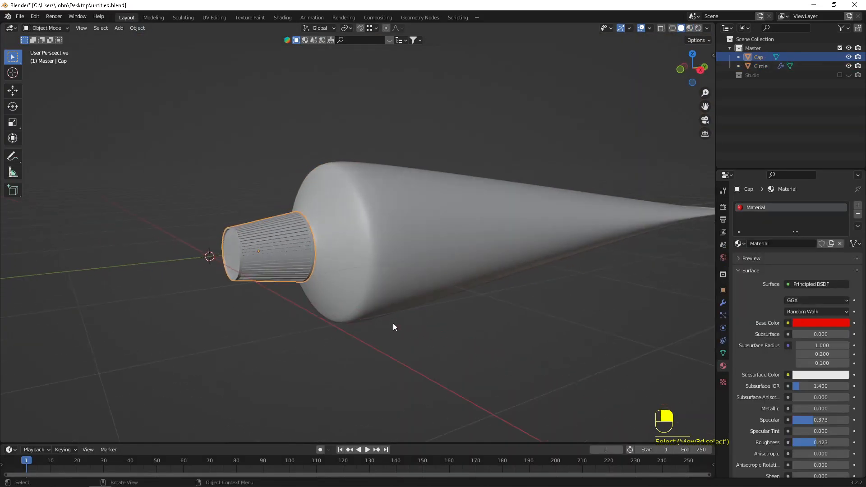
pyautogui.press('h')
pyautogui.click(329, 263)
pyautogui.scroll(1, 329, 263)
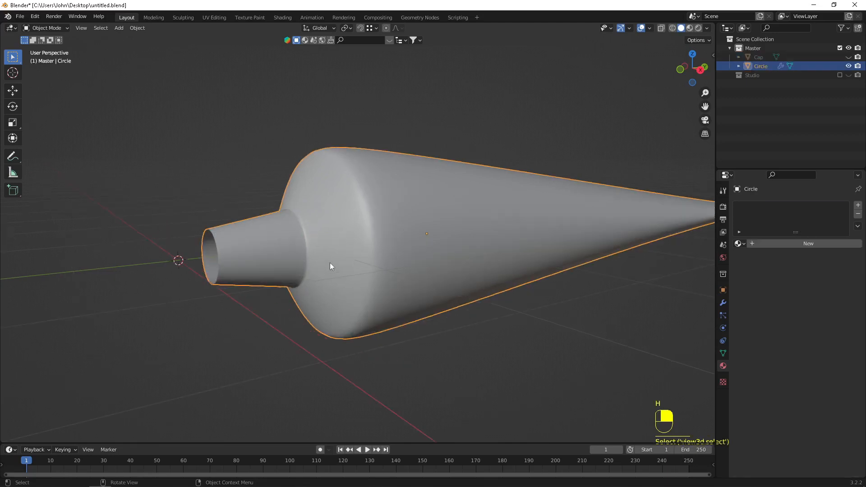
# Step: In edge selection mode on the tube's mesh, mark the lengthwise edge loops on both opposite sides as seams
pyautogui.press('Tab')
pyautogui.moveTo(388, 265); pyautogui.dragTo(331, 254, button='middle')
pyautogui.scroll(4, 405, 230)
pyautogui.moveTo(405, 230); pyautogui.dragTo(446, 225, button='middle')
pyautogui.press('2')
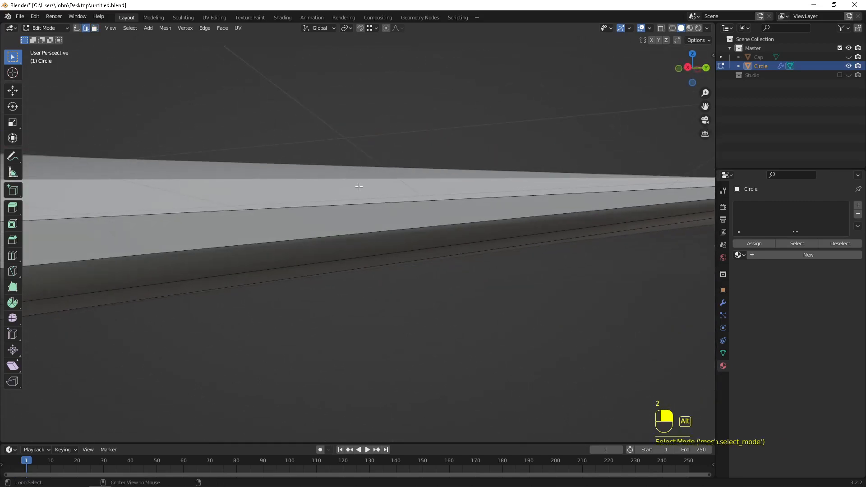
pyautogui.keyDown('alt'); pyautogui.click(359, 202); pyautogui.keyUp('alt')
pyautogui.scroll(-5, 359, 221)
pyautogui.moveTo(271, 219); pyautogui.dragTo(367, 247, button='middle')
pyautogui.moveTo(318, 238); pyautogui.dragTo(381, 239, button='middle')
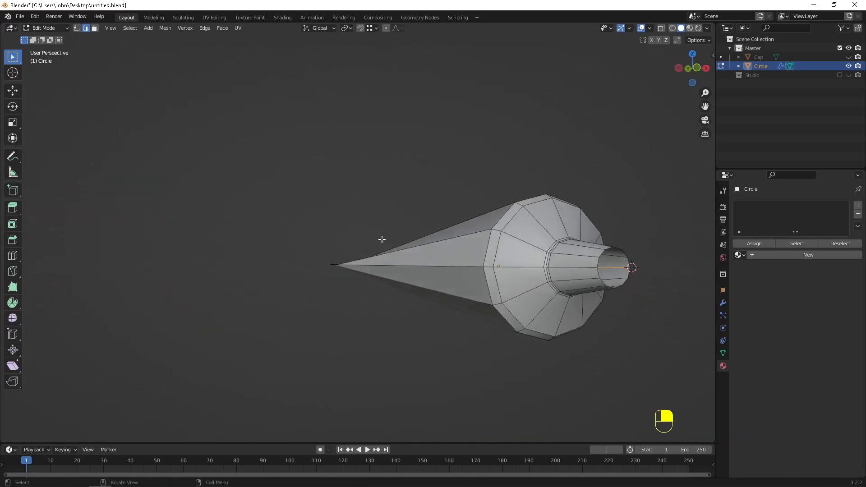
pyautogui.keyDown('alt'); pyautogui.keyDown('shift'); pyautogui.click(510, 267); pyautogui.keyUp('shift'); pyautogui.keyUp('alt')
pyautogui.moveTo(509, 268); pyautogui.dragTo(409, 222, button='middle')
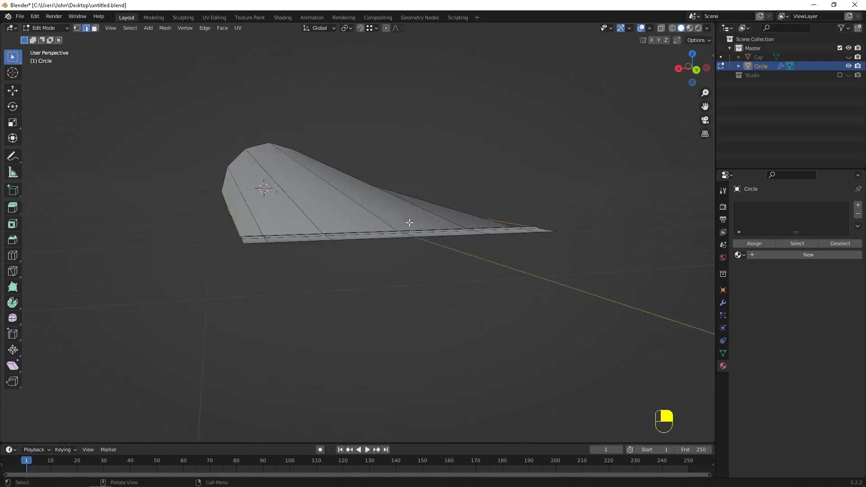
pyautogui.press('F5')
# Step: Mark the edge loop around the base of the tube's neck as a seam
pyautogui.moveTo(145, 187); pyautogui.dragTo(215, 176, button='middle')
pyautogui.scroll(2, 237, 203)
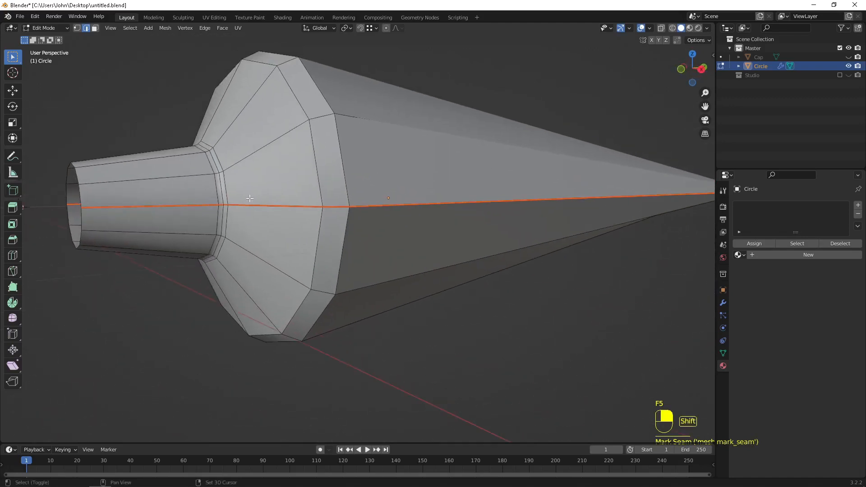
pyautogui.keyDown('alt'); pyautogui.click(216, 168); pyautogui.keyUp('alt')
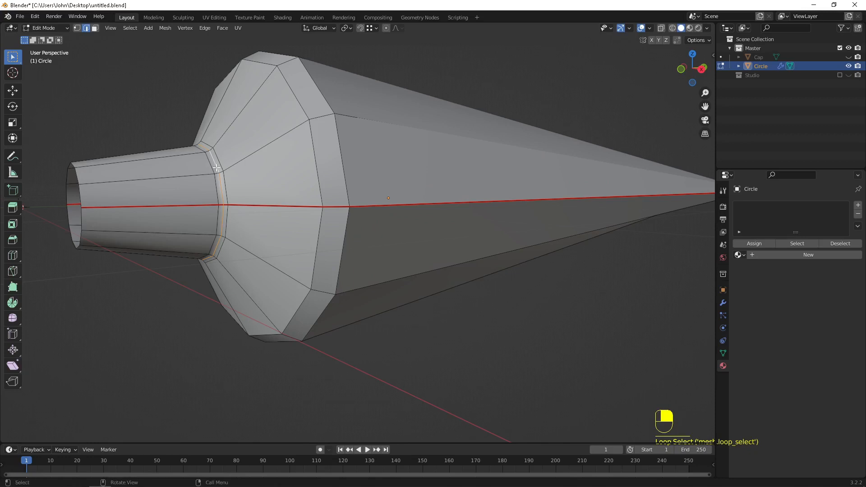
pyautogui.press('F5')
pyautogui.scroll(-5, 271, 203)
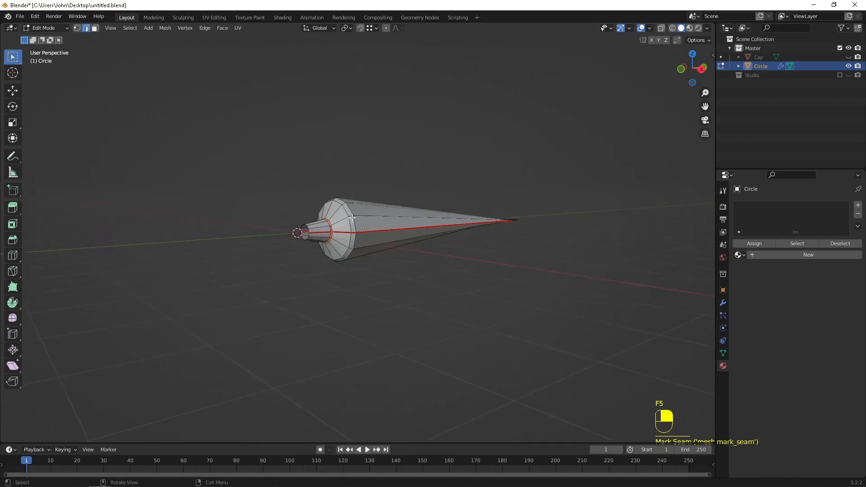
pyautogui.scroll(3, 307, 227)
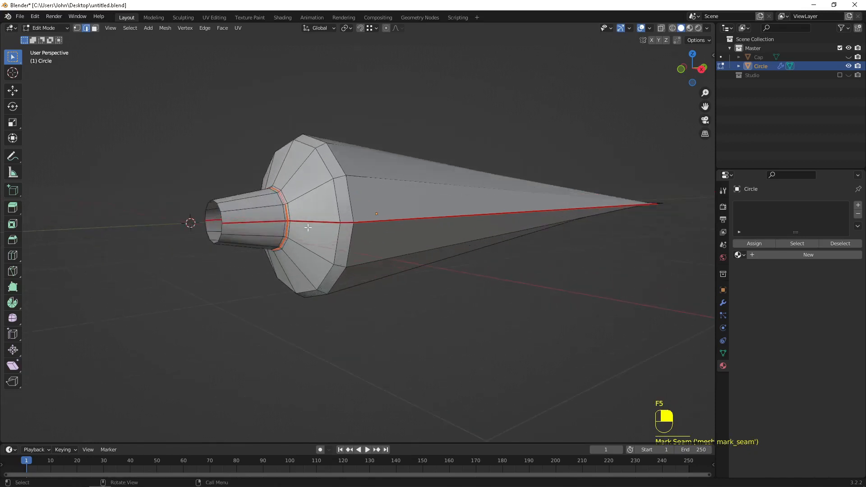
pyautogui.press('e')
pyautogui.rightClick(222, 139)
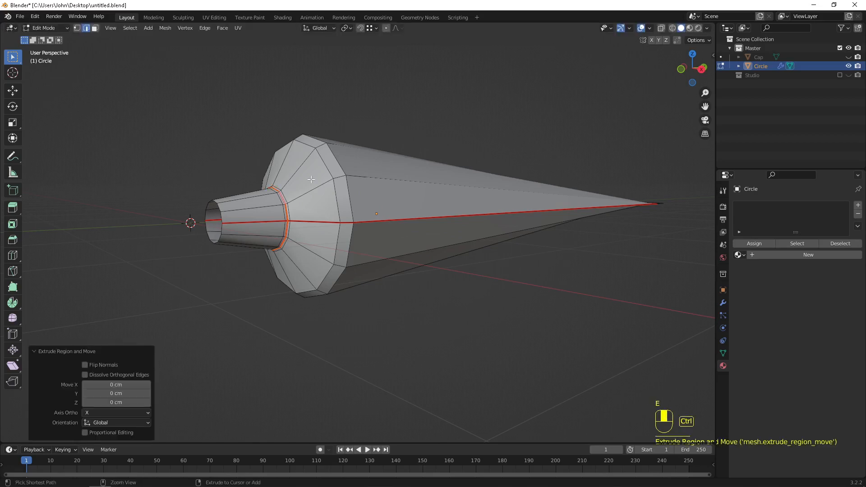
pyautogui.hotkey('ctrl', 'z')
pyautogui.hotkey('ctrl', 'e')
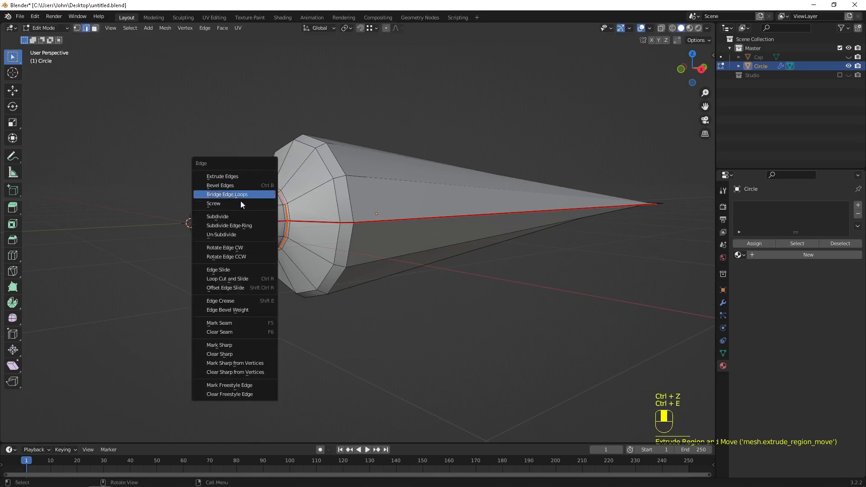
pyautogui.rightClick(226, 325)
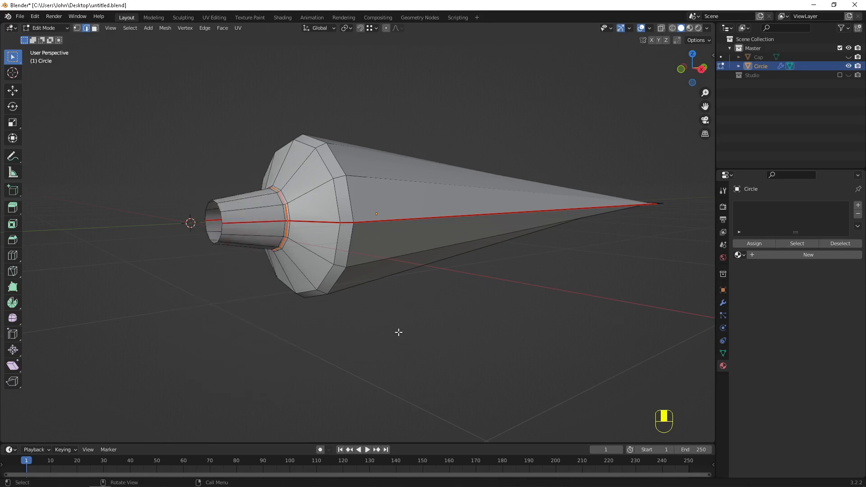
pyautogui.rightClick(228, 340)
# Step: Mark the edge loop where the tube body meets the crimped end as a seam
pyautogui.moveTo(351, 307); pyautogui.dragTo(451, 193, button='middle')
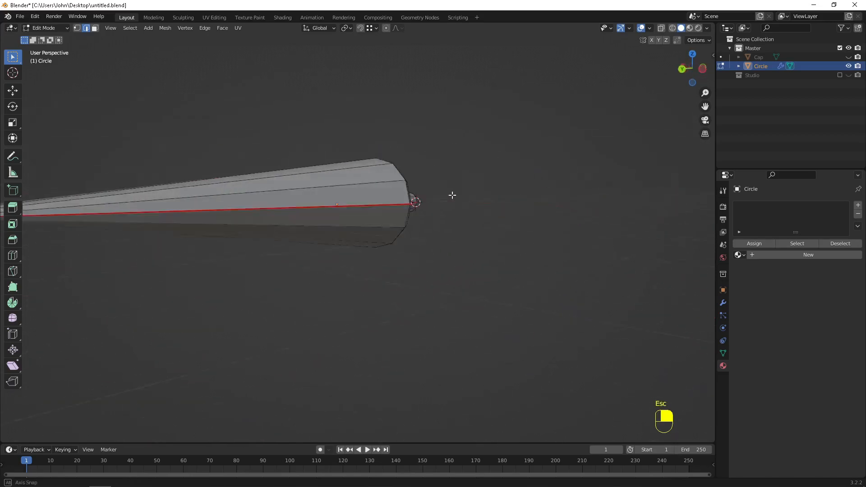
pyautogui.moveTo(121, 206); pyautogui.dragTo(447, 239, button='middle')
pyautogui.keyDown('alt'); pyautogui.click(326, 263); pyautogui.keyUp('alt')
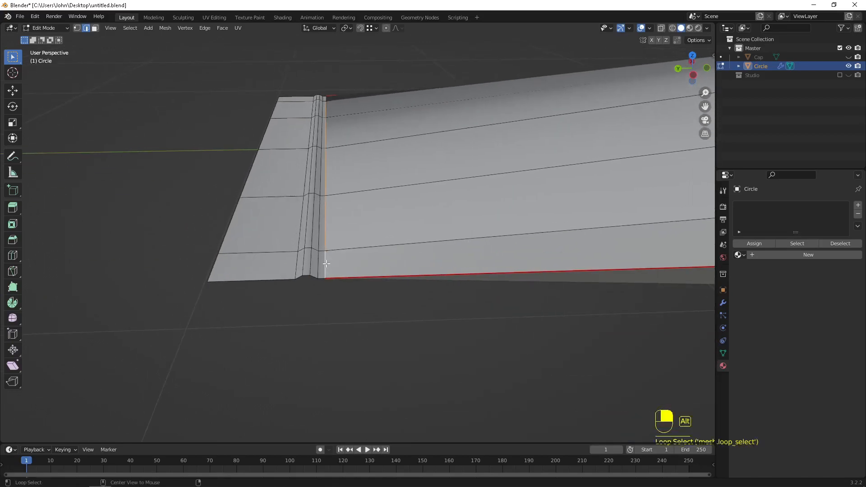
pyautogui.press('F5')
pyautogui.moveTo(342, 229); pyautogui.dragTo(341, 274, button='middle')
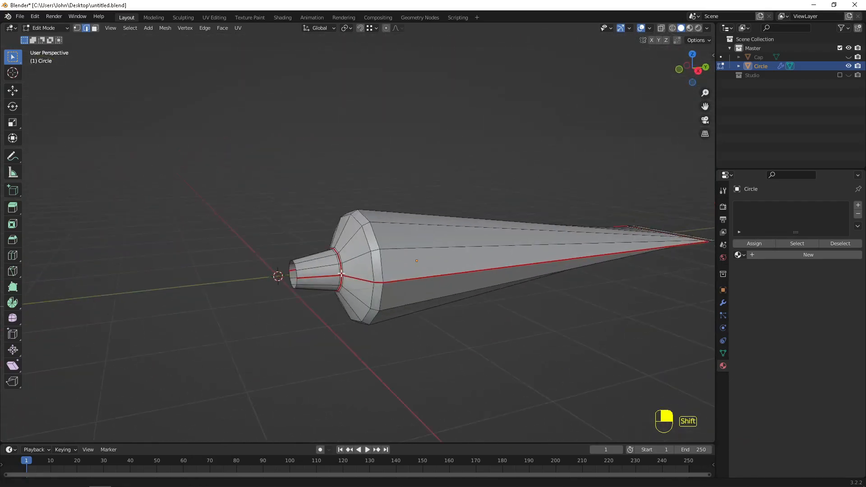
pyautogui.scroll(3, 342, 273)
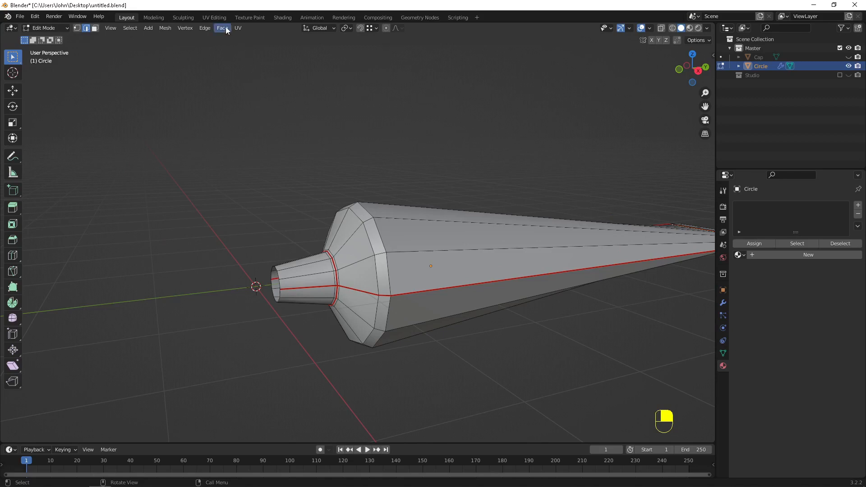
# Step: In the UV Editing workspace, turn on UV sync selection and unwrap the entire tube mesh along its seams
pyautogui.click(216, 17)
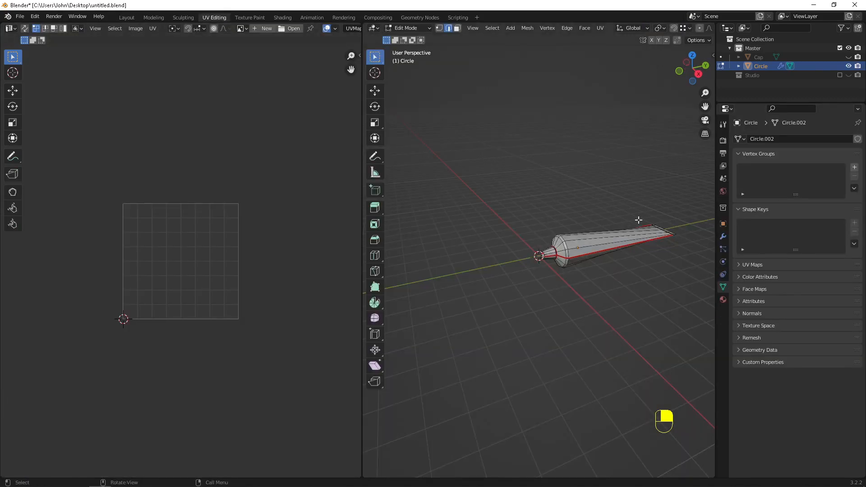
pyautogui.press('Tab')
pyautogui.moveTo(590, 272); pyautogui.dragTo(479, 283, button='middle')
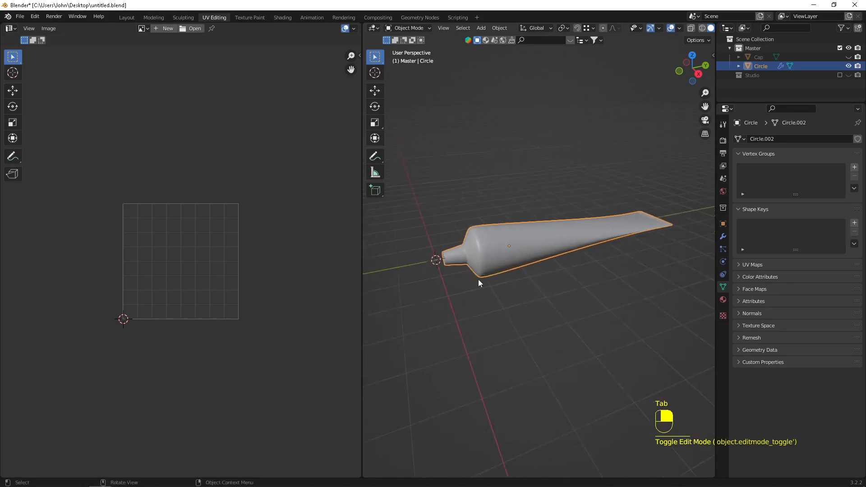
pyautogui.press('Tab')
pyautogui.press('a')
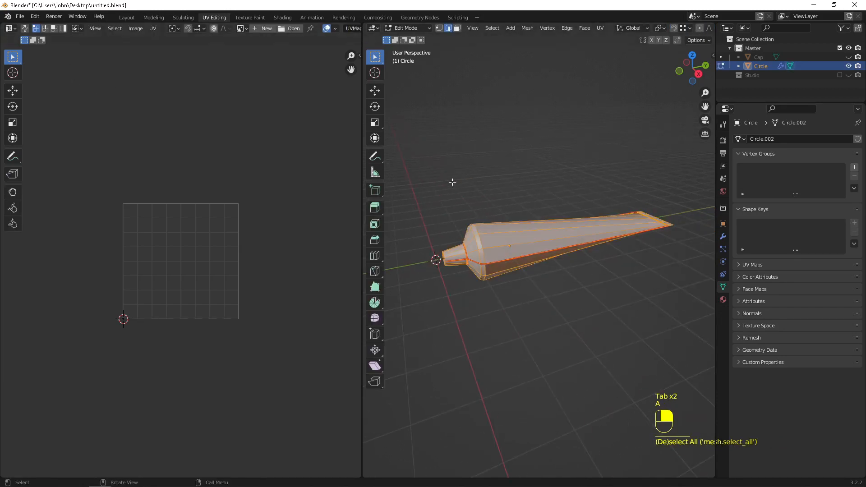
pyautogui.click(24, 28)
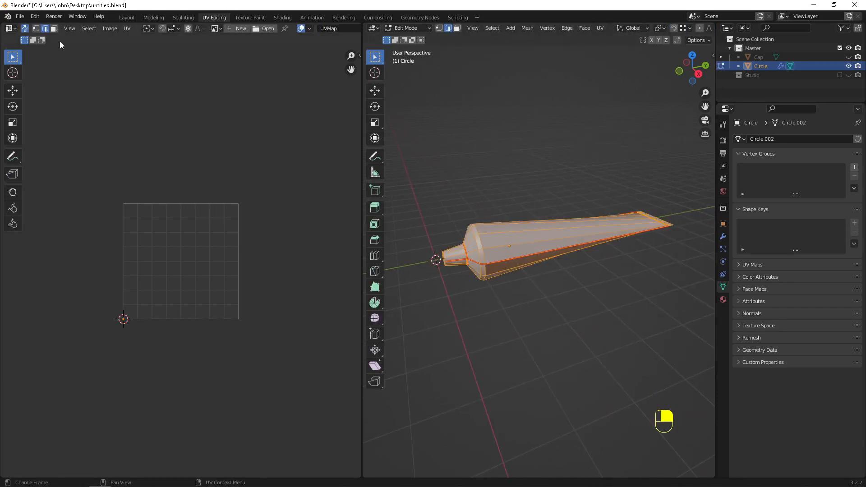
pyautogui.press('u')
pyautogui.click(527, 229)
pyautogui.click(406, 205)
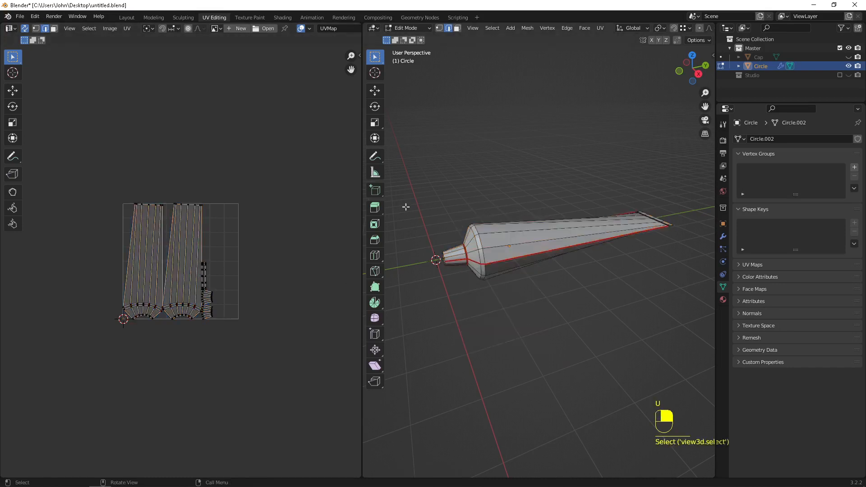
# Step: Examine the unwrapped UV islands up close and select an edge in one of the small neck islands
pyautogui.scroll(3, 141, 346)
pyautogui.scroll(2, 217, 327)
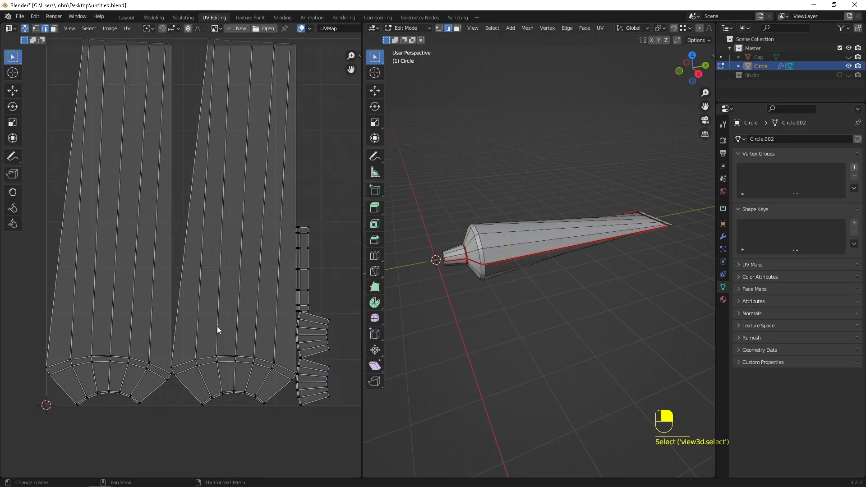
pyautogui.click(285, 327)
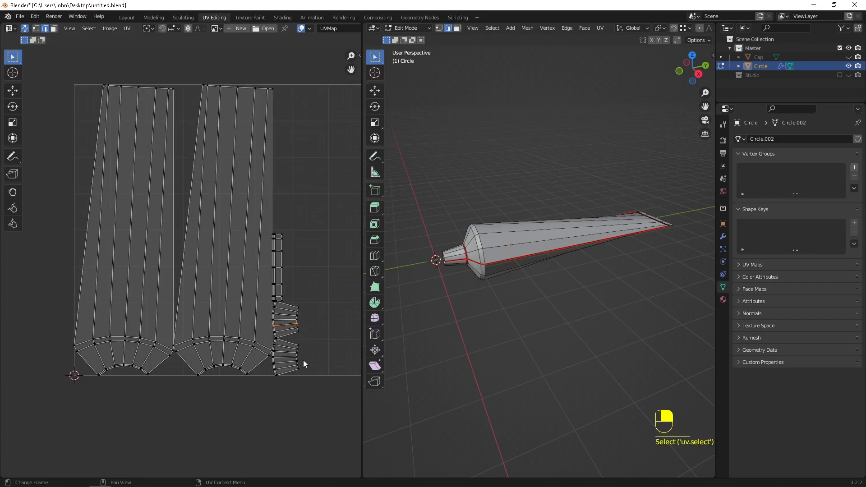
# Step: In face select mode, select the two neck islands and the crimped-end island with their linked faces and move them outside the UV square
pyautogui.press('3')
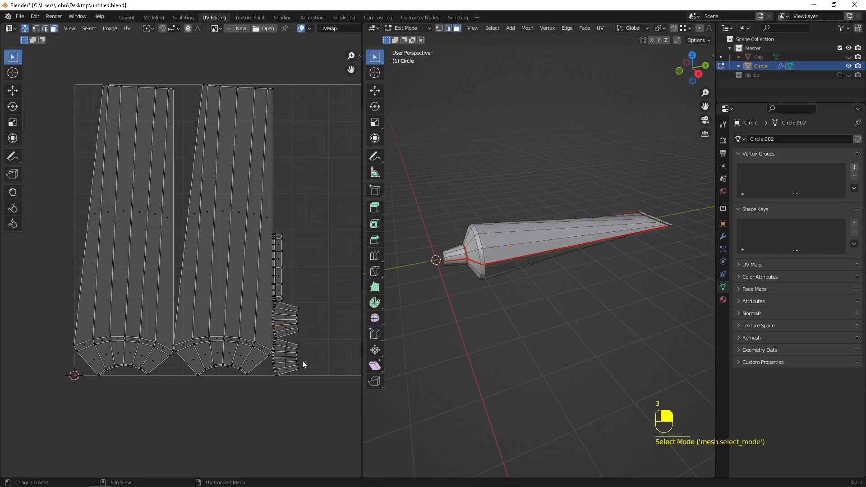
pyautogui.click(285, 321)
pyautogui.scroll(3, 289, 330)
pyautogui.scroll(-3, 285, 314)
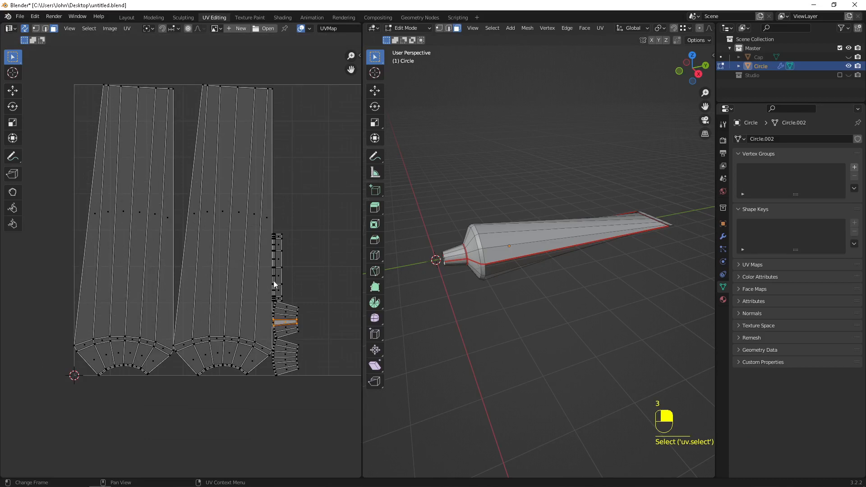
pyautogui.hotkey('ctrl', 'l')
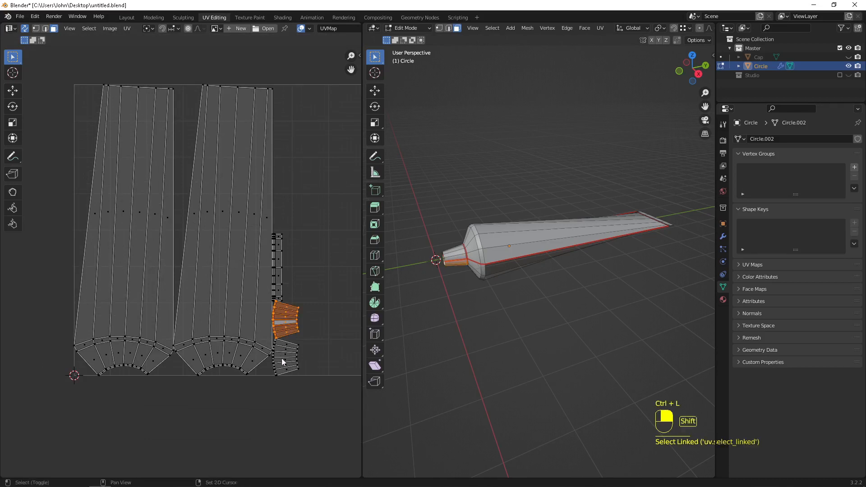
pyautogui.keyDown('shift'); pyautogui.click(282, 361); pyautogui.keyUp('shift')
pyautogui.keyDown('shift'); pyautogui.click(278, 276); pyautogui.keyUp('shift')
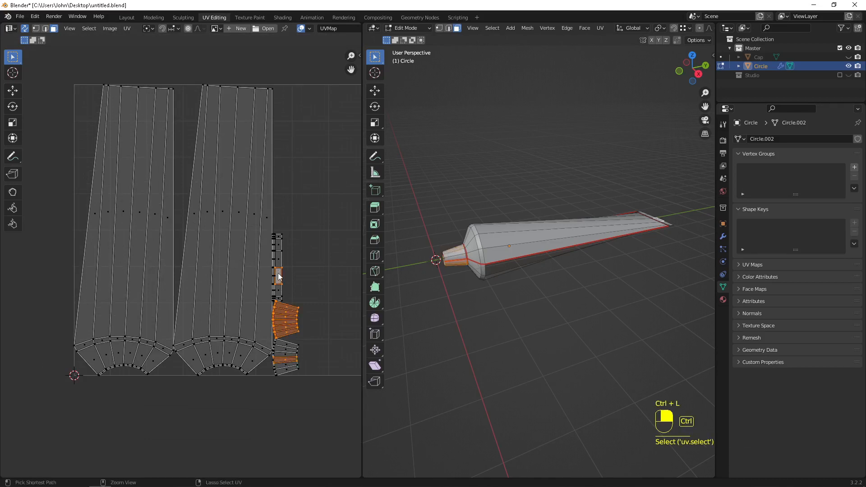
pyautogui.hotkey('ctrl', 'l')
pyautogui.scroll(-4, 276, 290)
pyautogui.scroll(1, 276, 305)
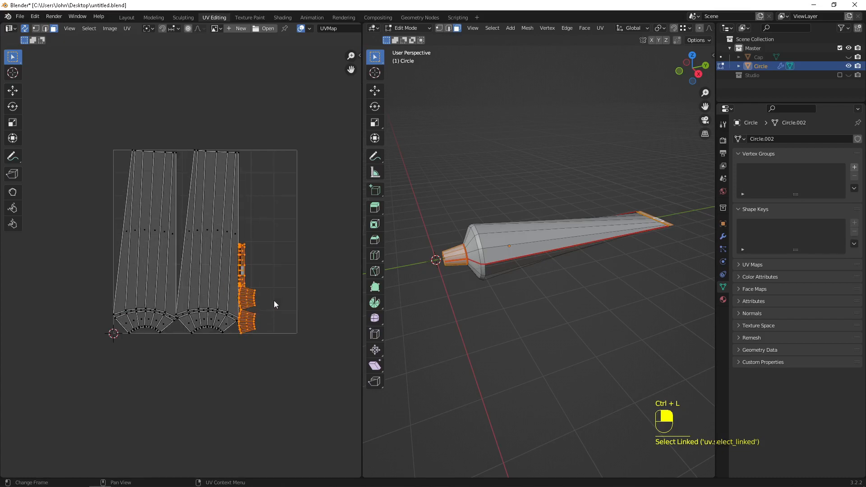
pyautogui.press('g')
pyautogui.click(348, 279)
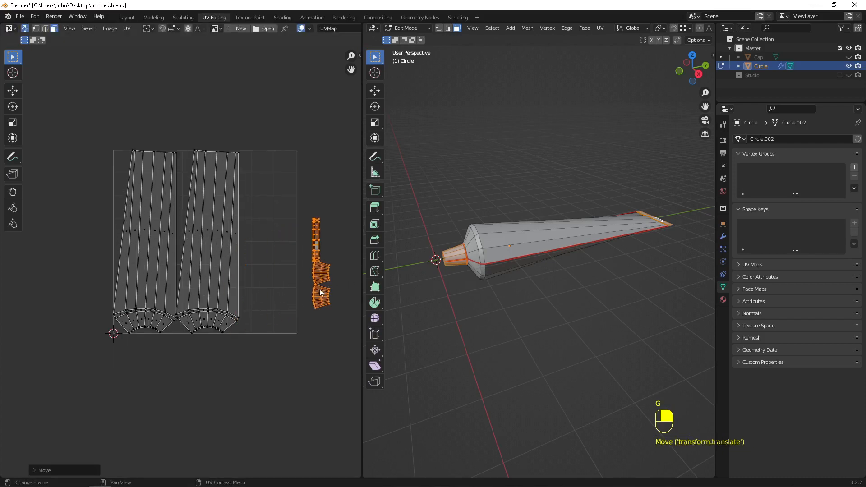
# Step: Select the whole UV island of the tube body's lower half, rotate it about 85 degrees and move it to the bottom of the UV square
pyautogui.click(206, 232)
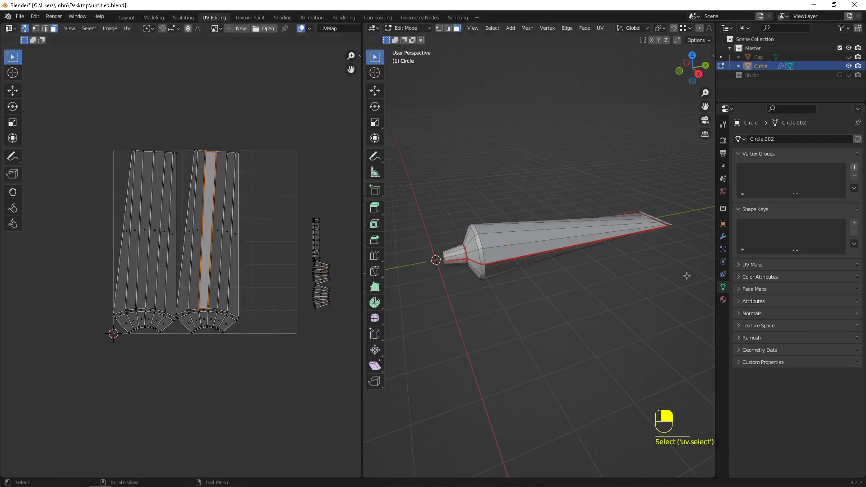
pyautogui.moveTo(525, 317); pyautogui.dragTo(537, 289, button='middle')
pyautogui.scroll(2, 253, 318)
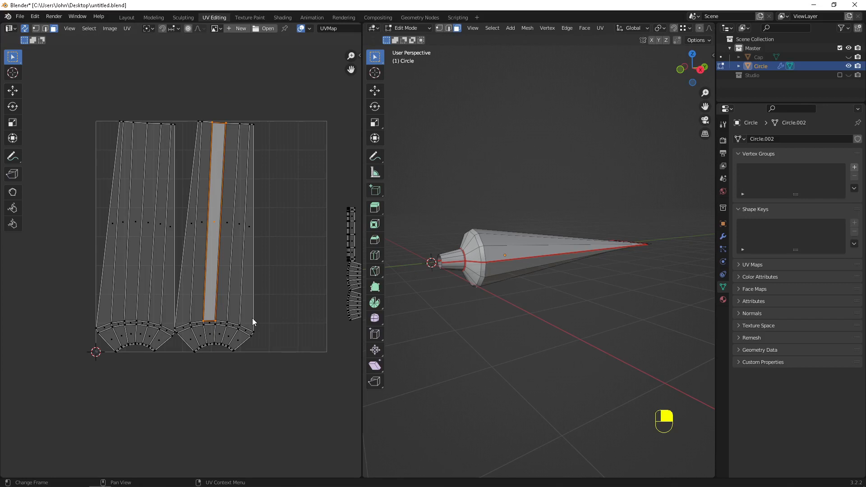
pyautogui.hotkey('ctrl', 'l')
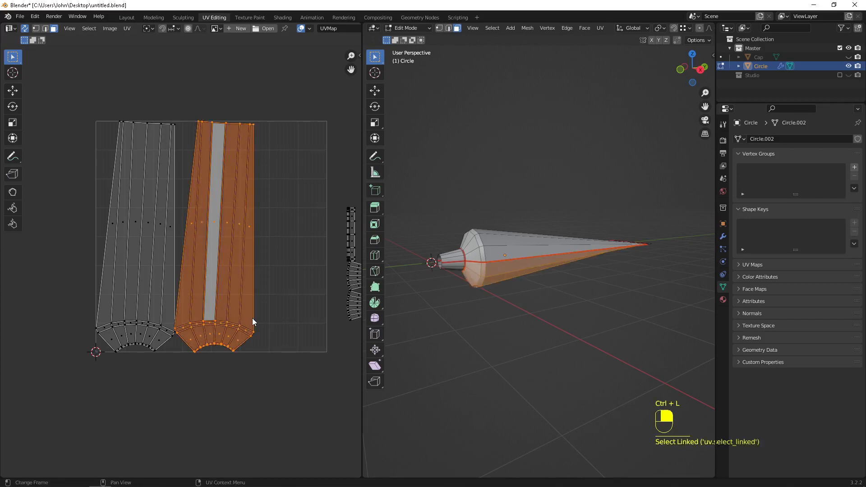
pyautogui.press('r')
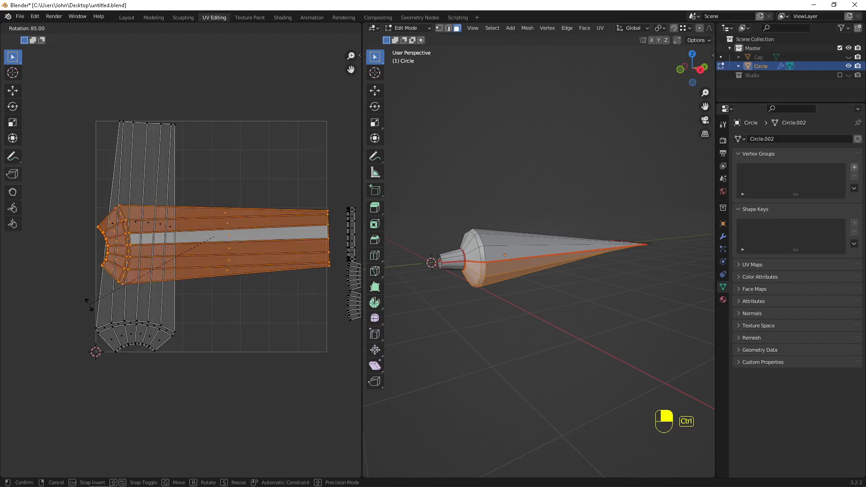
pyautogui.click(87, 300)
pyautogui.press('g')
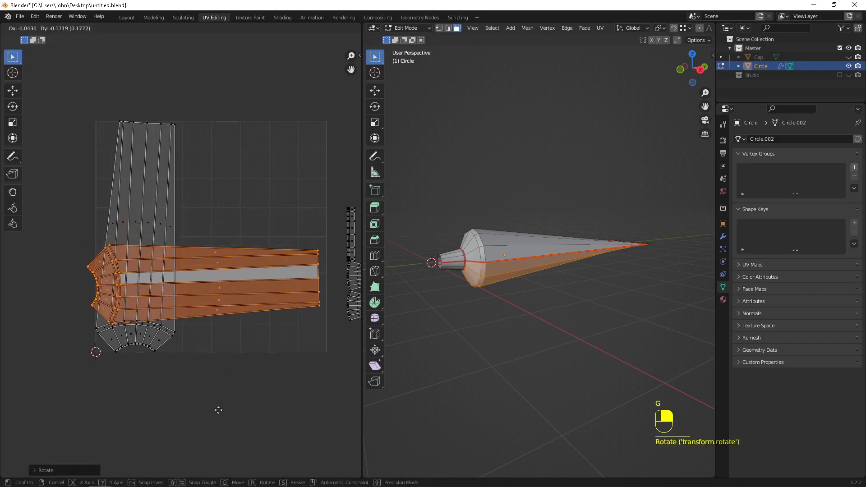
pyautogui.click(223, 430)
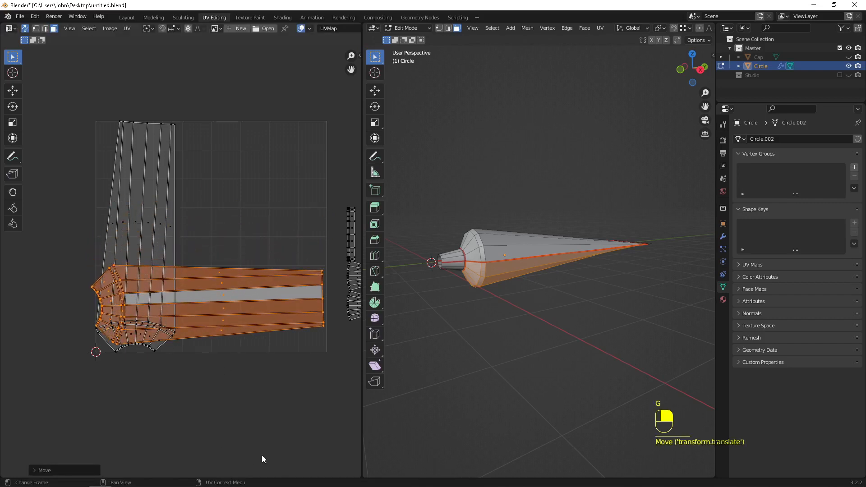
# Step: Scale the lower body island down slightly and rotate it so its lower edge runs horizontally inside the UV square
pyautogui.press('s')
pyautogui.click(253, 446)
pyautogui.press('r')
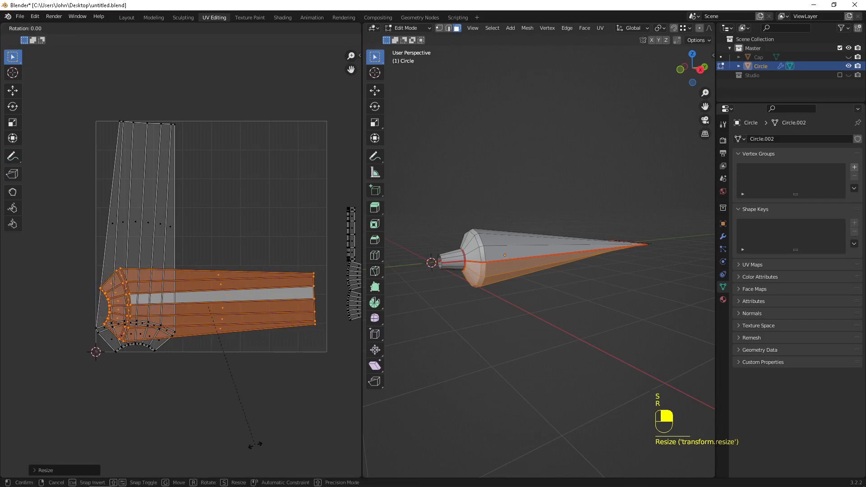
pyautogui.click(247, 446)
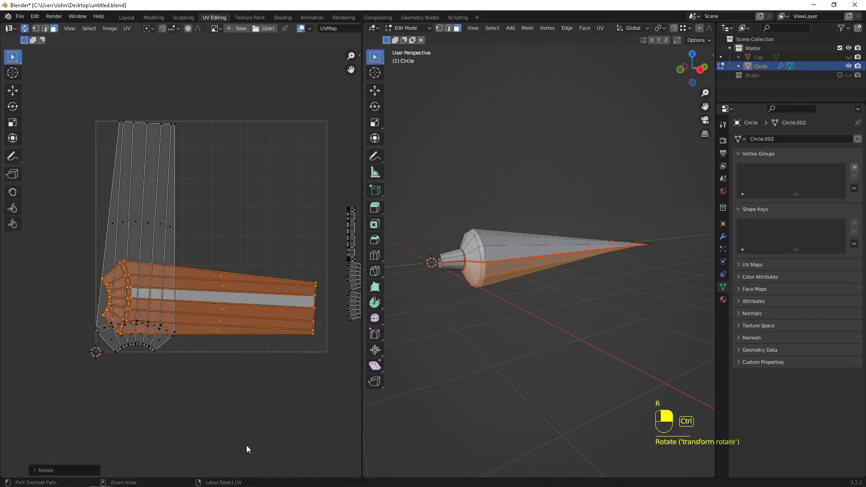
# Step: Rotate the upper body half's island to lie horizontally, move it above the other body island and scale it to about 0.91
pyautogui.click(128, 233)
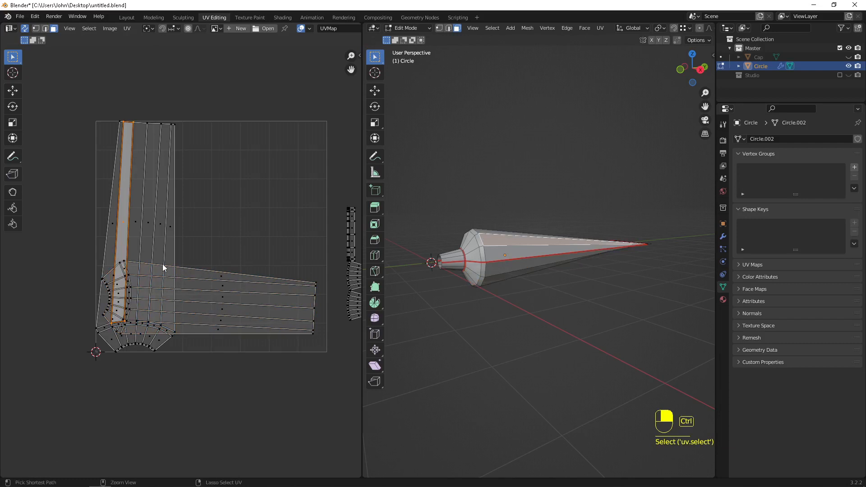
pyautogui.hotkey('ctrl', 'l')
pyautogui.press('r')
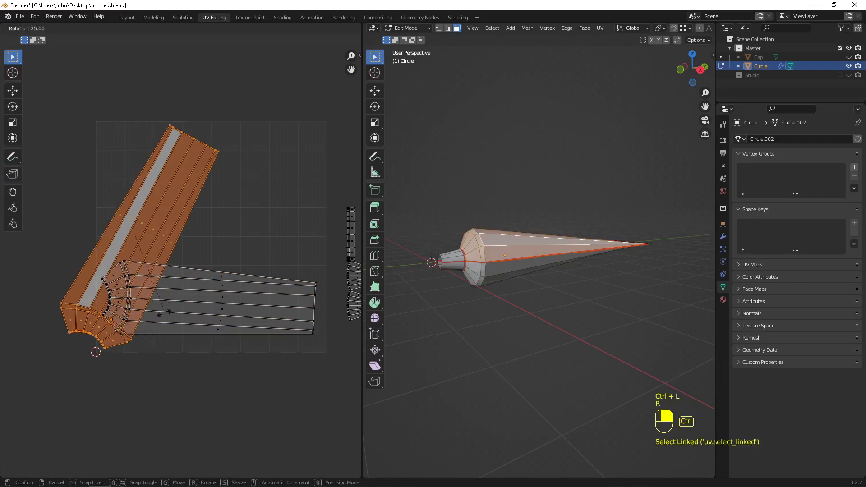
pyautogui.click(55, 314)
pyautogui.press('g')
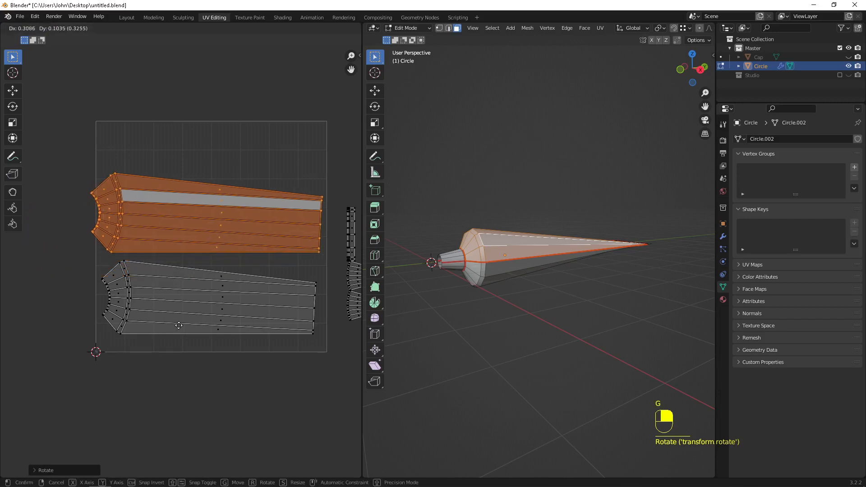
pyautogui.click(185, 331)
pyautogui.press('s')
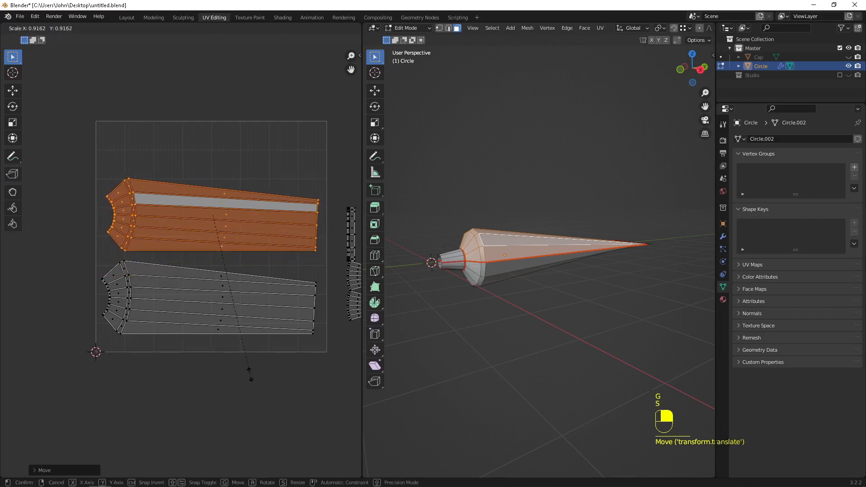
pyautogui.click(247, 378)
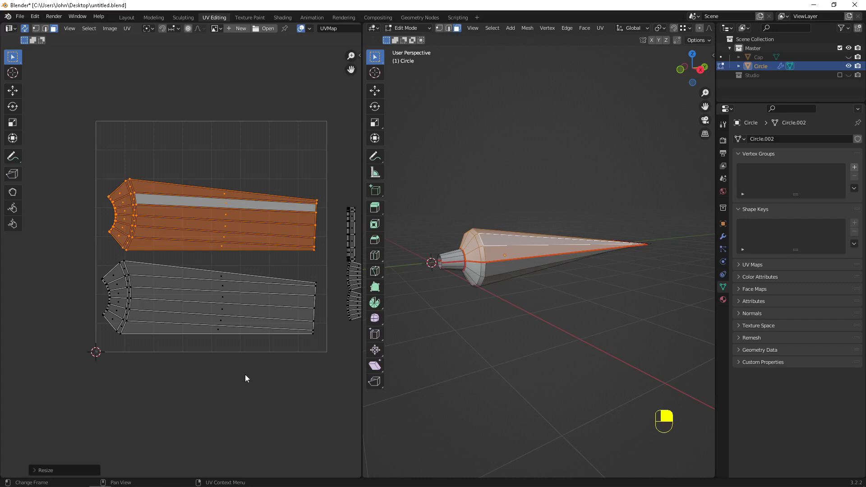
# Step: Place the crimped-end island horizontally at the top of the UV square and scale it up about 3.92 times to span the width
pyautogui.click(352, 241)
pyautogui.hotkey('ctrl', 'l')
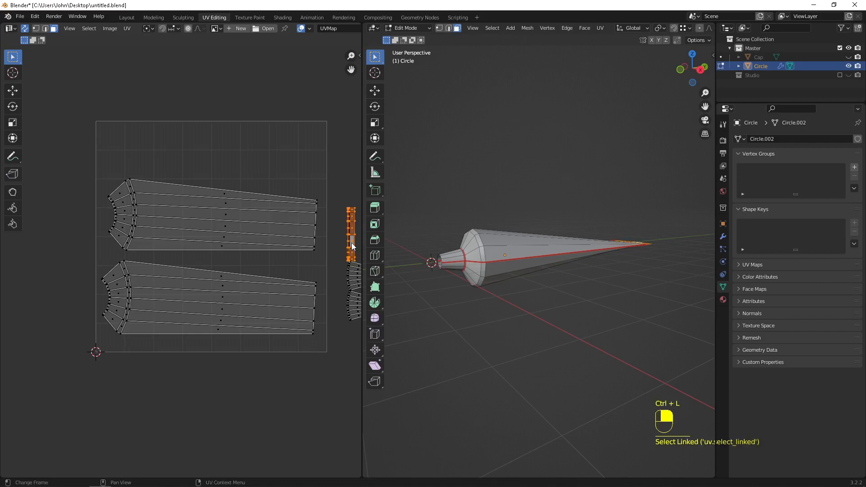
pyautogui.press('g')
pyautogui.click(211, 164)
pyautogui.press('r')
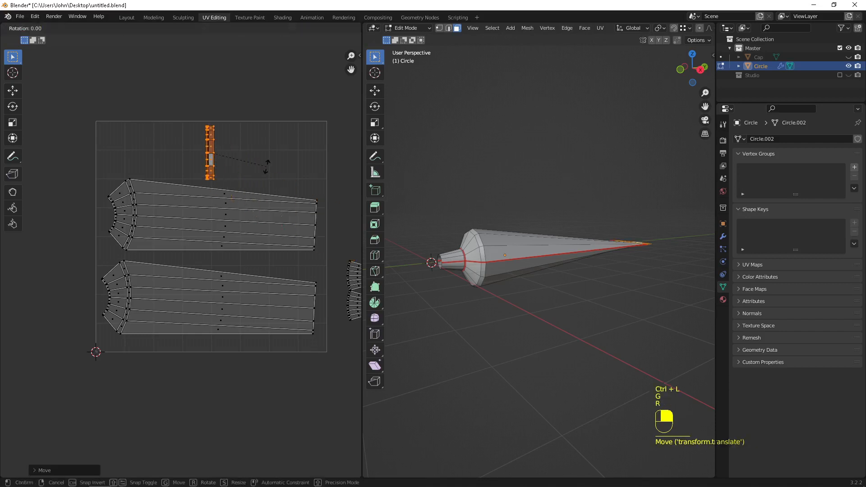
pyautogui.press('ctrl')
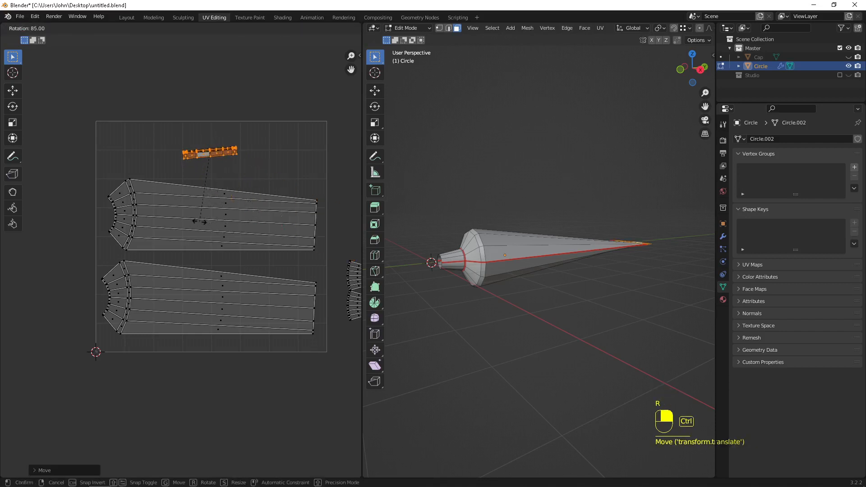
pyautogui.click(195, 221)
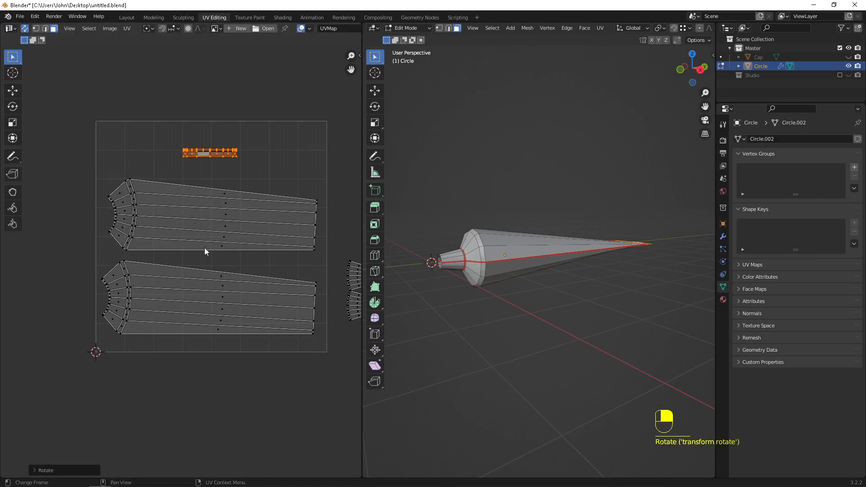
pyautogui.press('s')
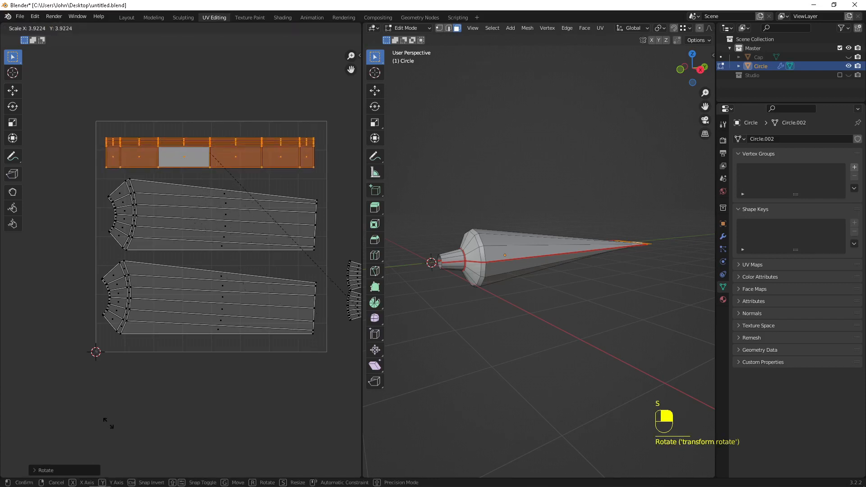
pyautogui.click(107, 422)
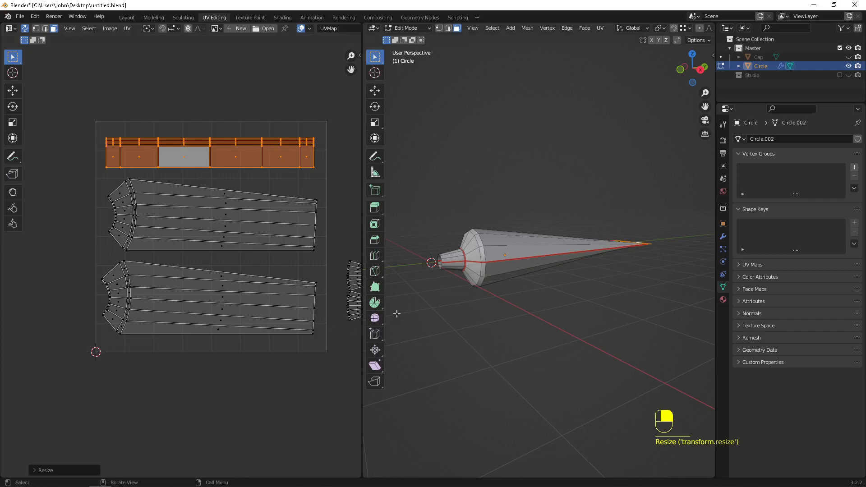
# Step: Select both linked neck islands, rotate them horizontally and move them just below the UV square, then deselect them
pyautogui.click(354, 279)
pyautogui.keyDown('ctrl'); pyautogui.click(354, 304); pyautogui.keyUp('ctrl')
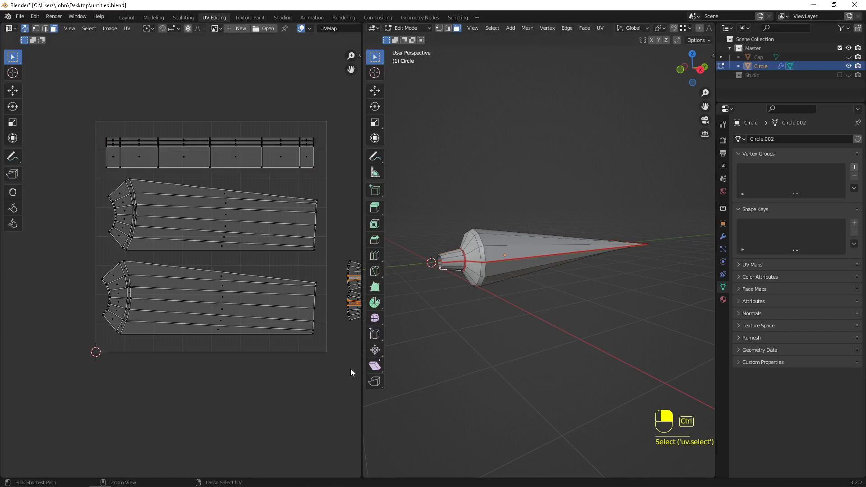
pyautogui.hotkey('ctrl', 'l')
pyautogui.press('r')
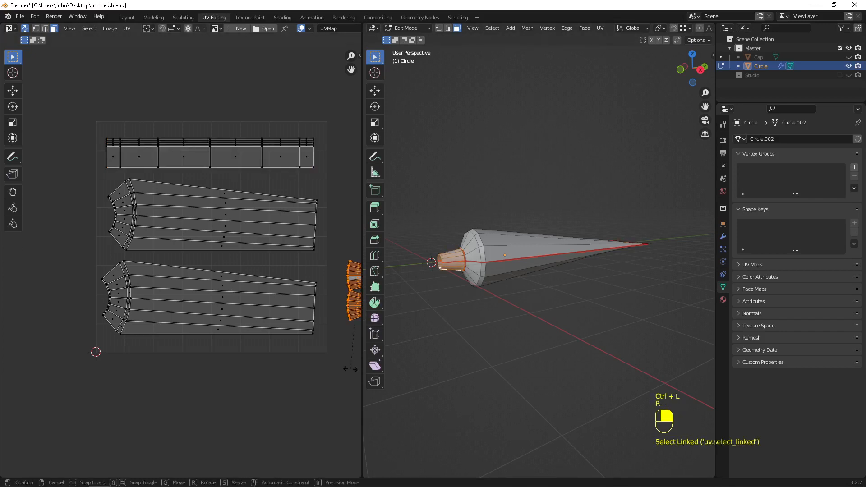
pyautogui.click(261, 296)
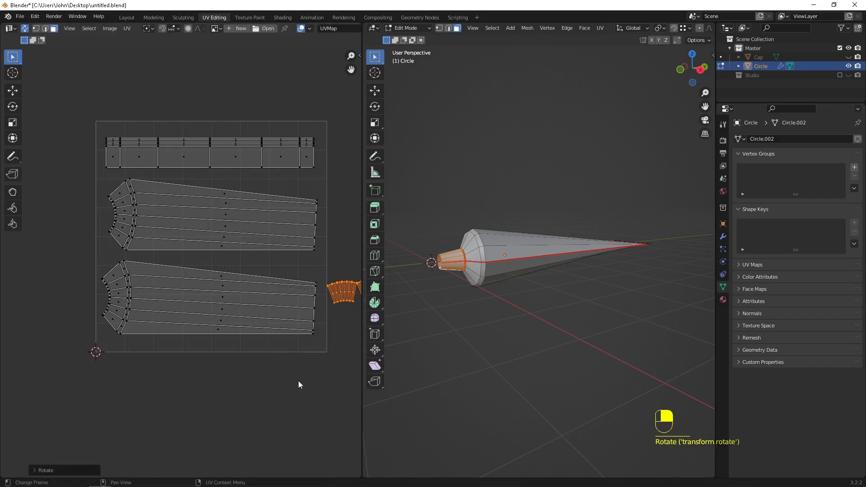
pyautogui.press('g')
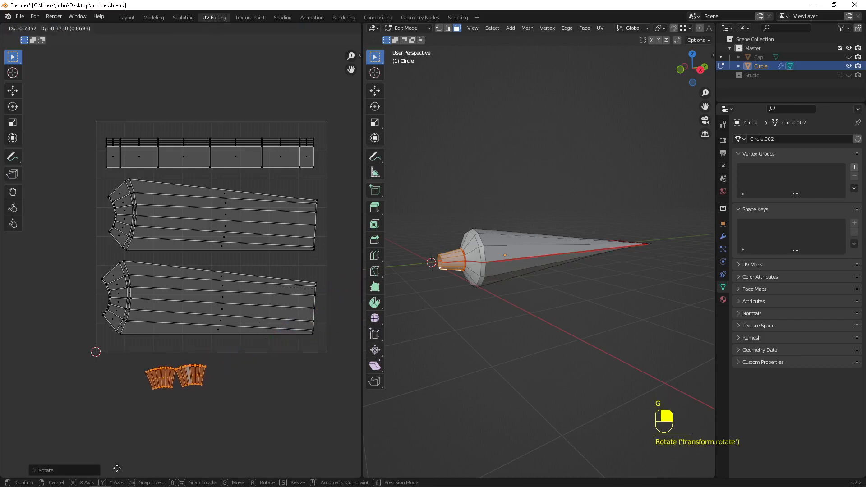
pyautogui.click(117, 468)
pyautogui.click(50, 316)
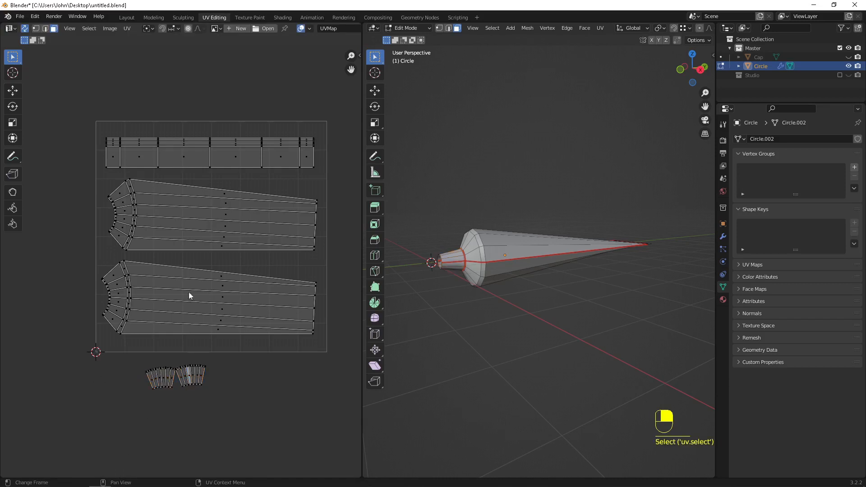
# Step: Select all the tube's UV islands and export the UV layout to the Desktop as Nuv.png
pyautogui.click(222, 292)
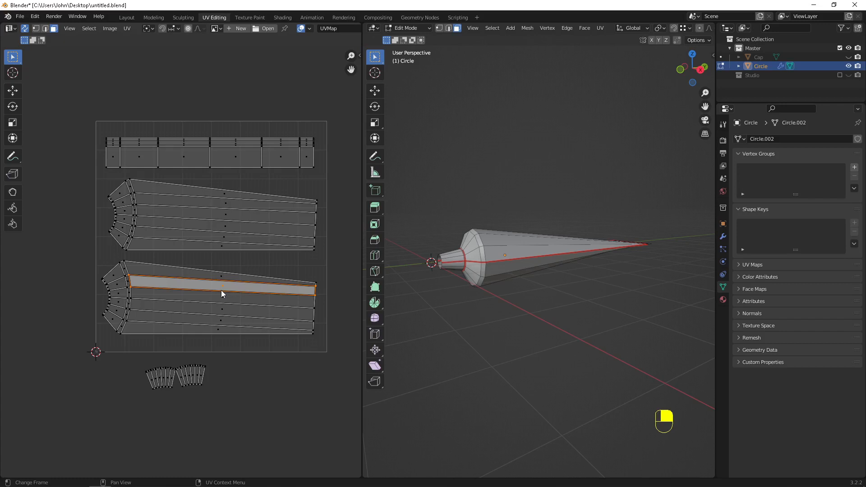
pyautogui.press('a')
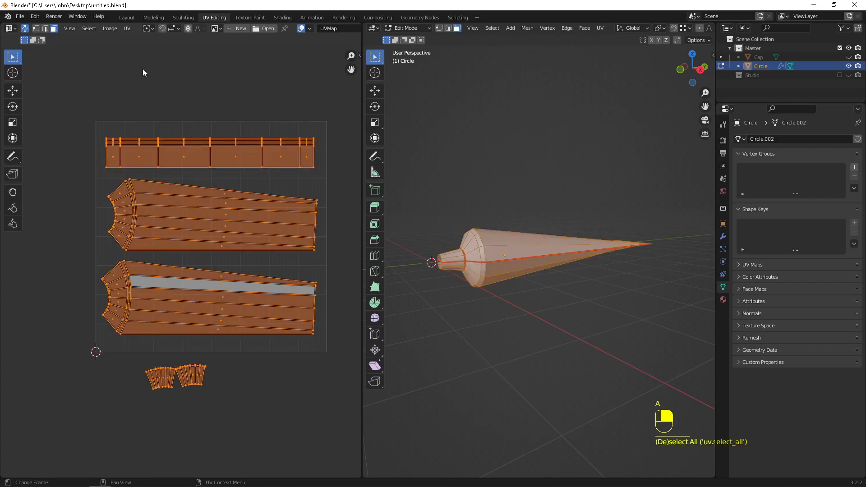
pyautogui.click(126, 29)
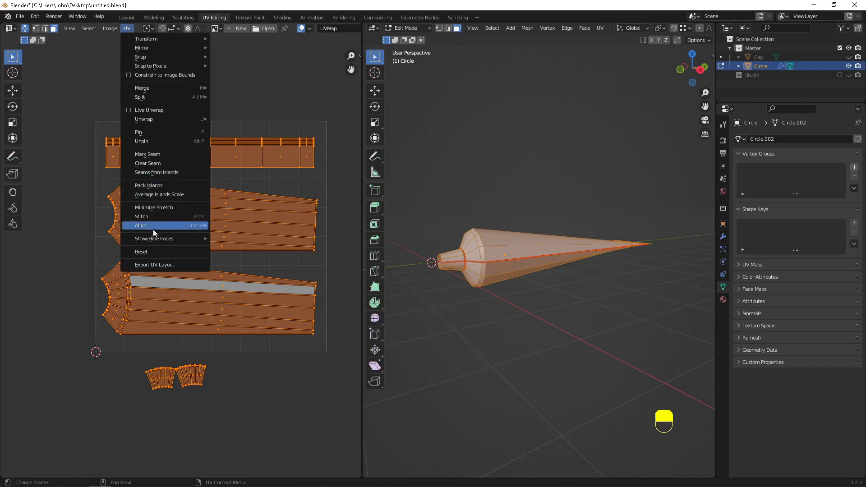
pyautogui.click(156, 265)
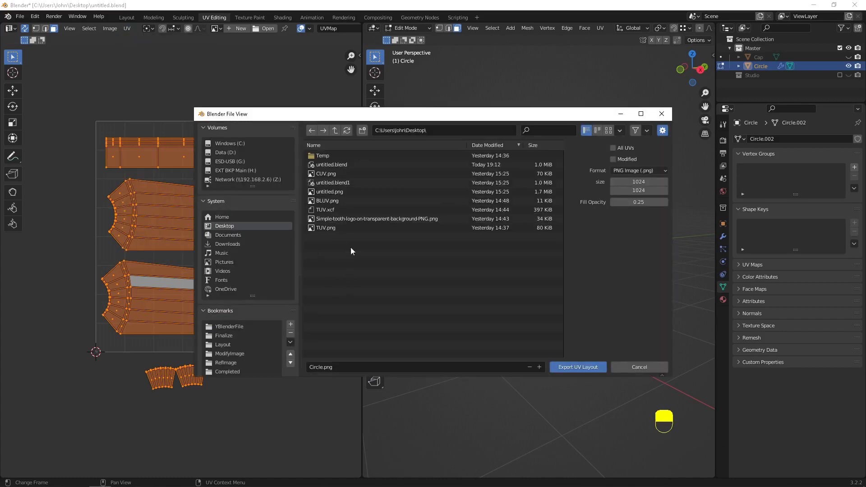
pyautogui.click(359, 369)
pyautogui.write('Nuv')
pyautogui.press('Return')
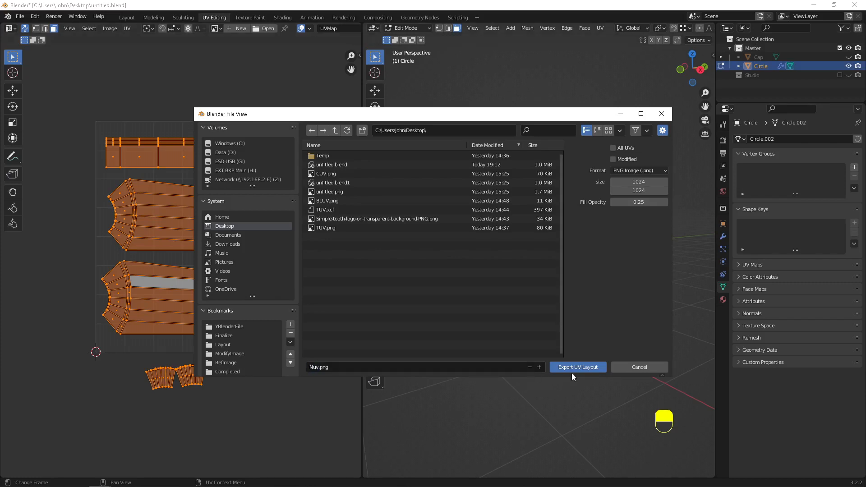
pyautogui.click(574, 367)
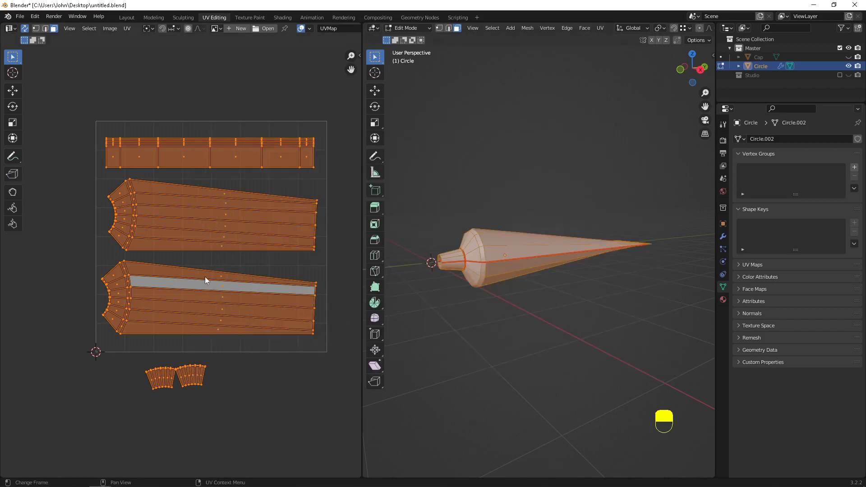
# Step: Open Nuv.png from the Windows desktop in the image viewer, check the exported layout and return to Blender
pyautogui.press('super')
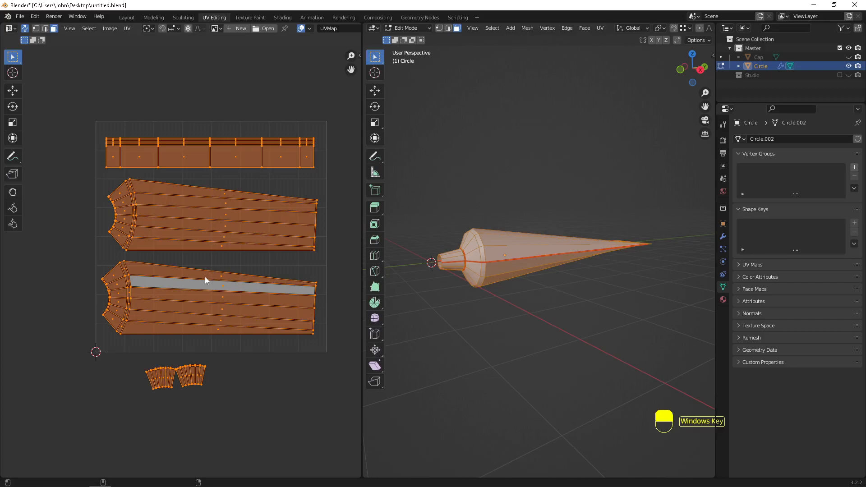
pyautogui.press('super+d')
pyautogui.press('super')
pyautogui.press('super')
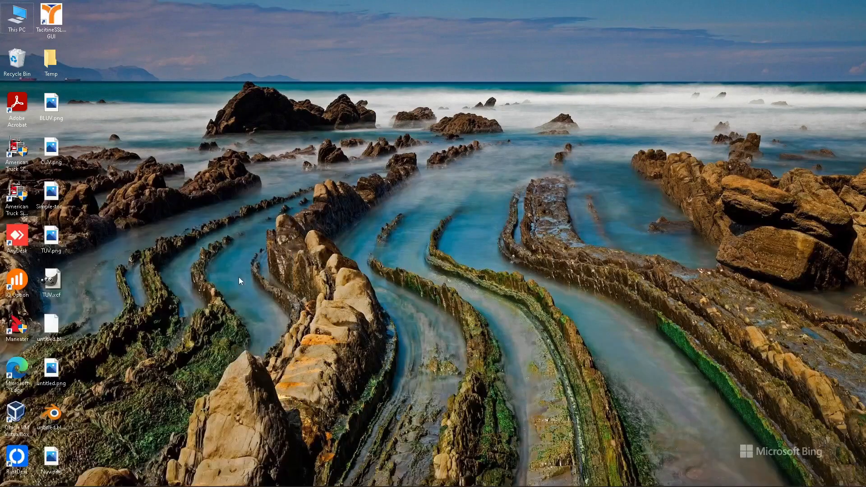
pyautogui.doubleClick(62, 452)
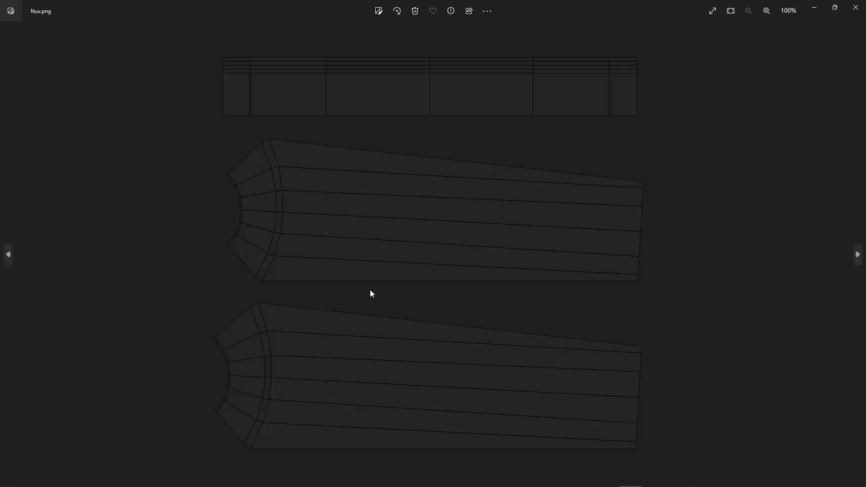
pyautogui.scroll(-1, 371, 294)
pyautogui.hotkey('alt', 'Tab')
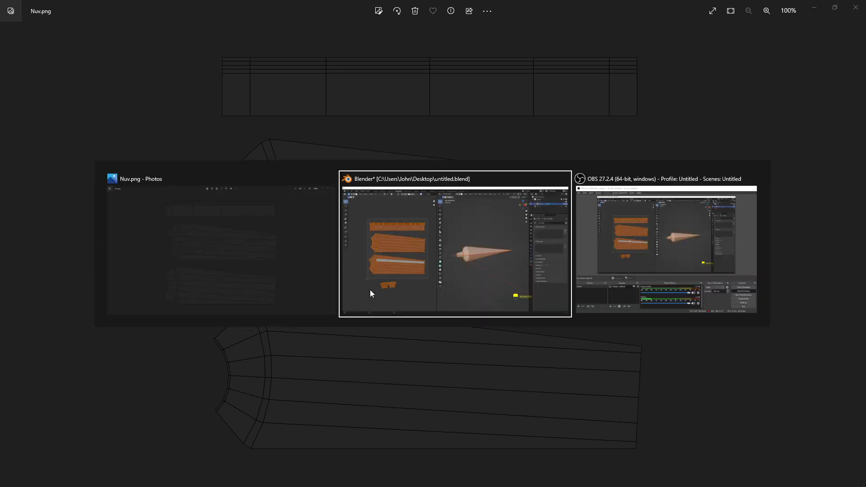
# Step: Launch GIMP and create a new 1024 × 1024 pixel image
pyautogui.press('super')
pyautogui.write('gimp')
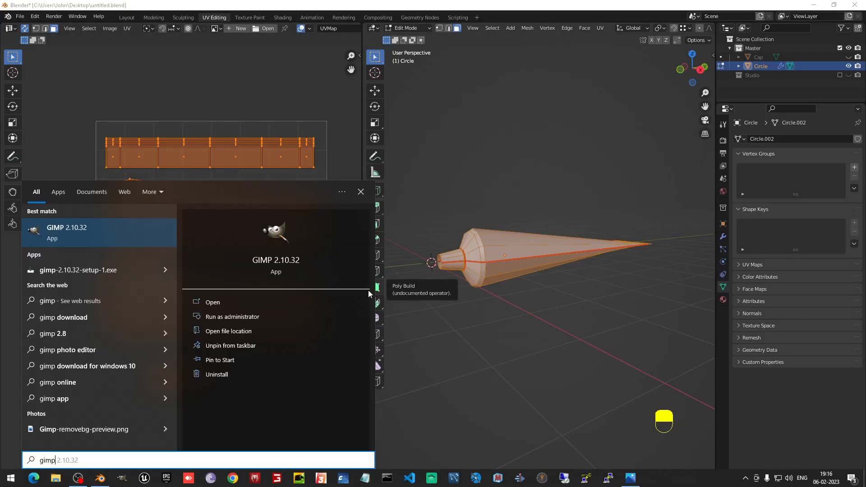
pyautogui.press('Return')
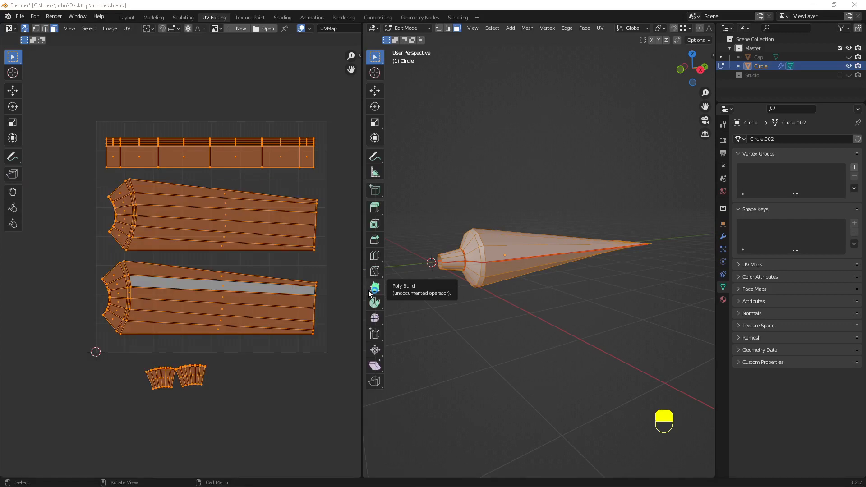
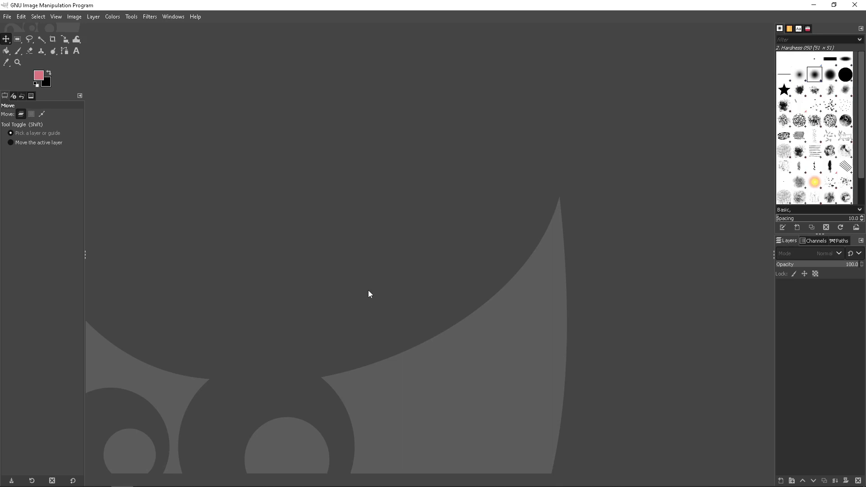
pyautogui.click(7, 17)
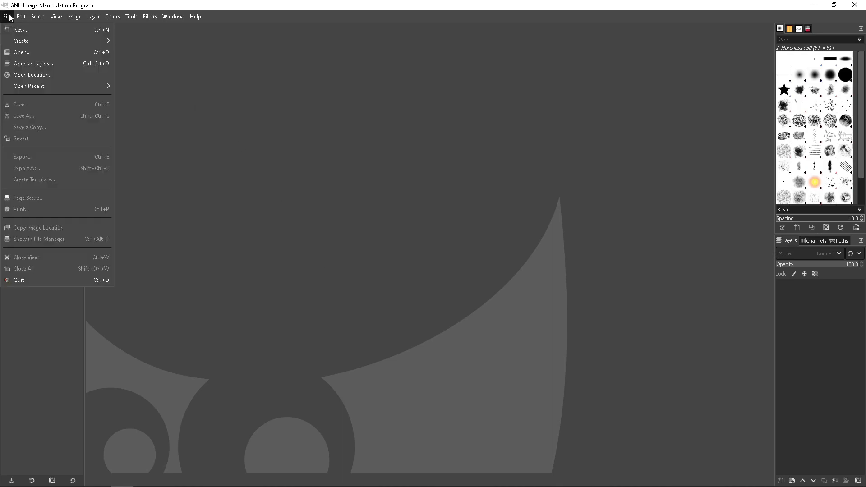
pyautogui.click(18, 30)
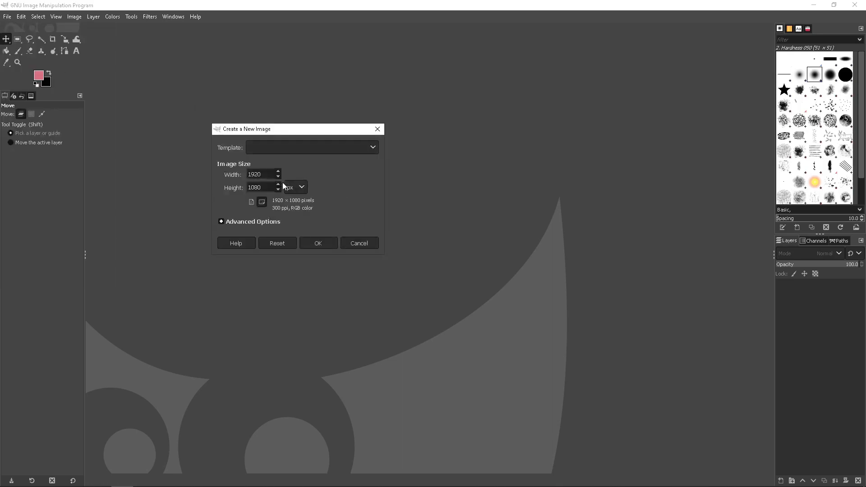
pyautogui.moveTo(266, 174); pyautogui.dragTo(237, 173)
pyautogui.write('1024')
pyautogui.press('Tab')
pyautogui.write('1024')
pyautogui.click(263, 203)
pyautogui.click(321, 239)
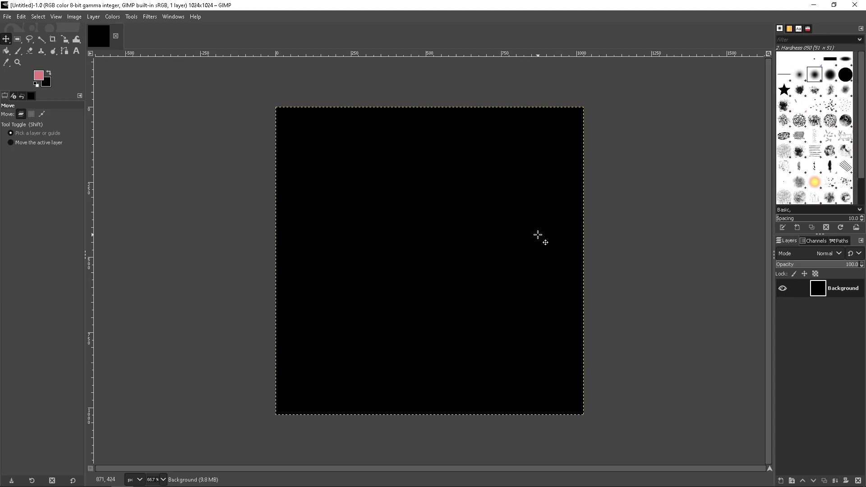
# Step: Hide the Background layer of the new image and open Nuv.png from the Desktop folder
pyautogui.click(783, 289)
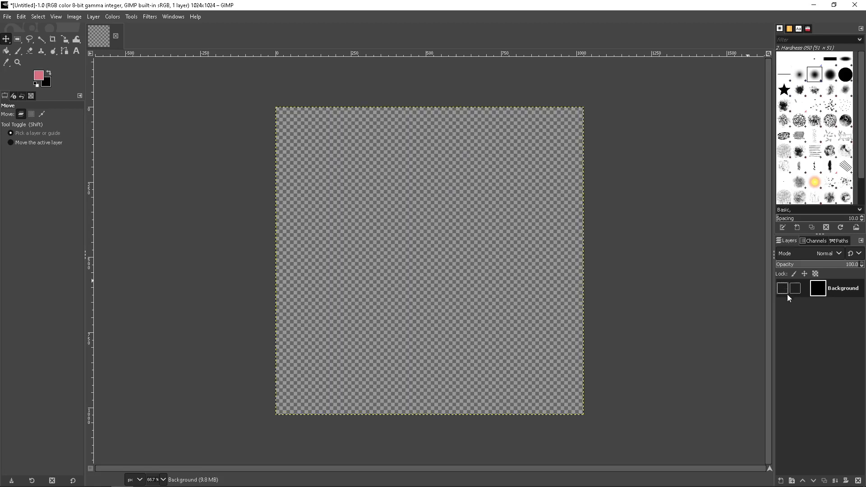
pyautogui.click(9, 18)
pyautogui.click(25, 53)
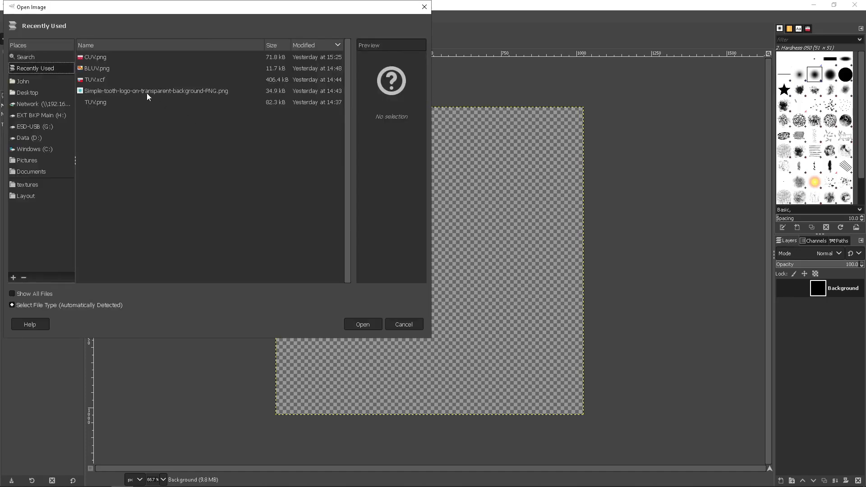
pyautogui.click(41, 93)
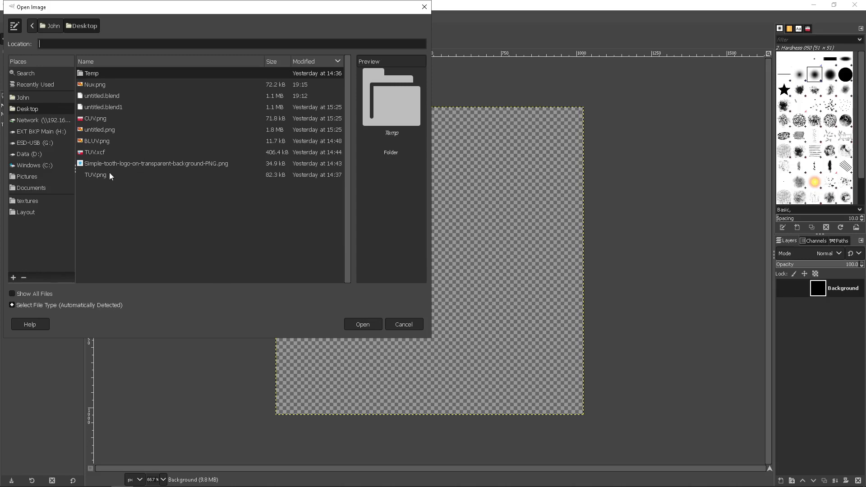
pyautogui.doubleClick(97, 88)
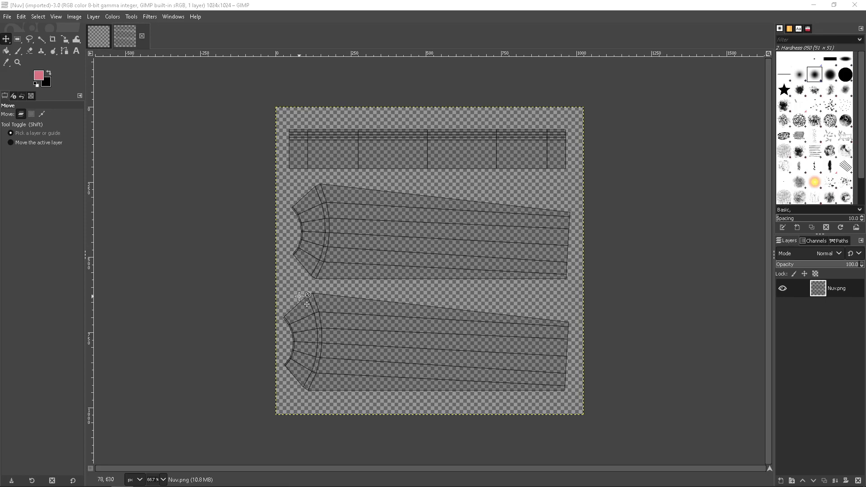
pyautogui.keyDown('ctrl'); pyautogui.scroll(1, 370, 326); pyautogui.keyUp('ctrl')
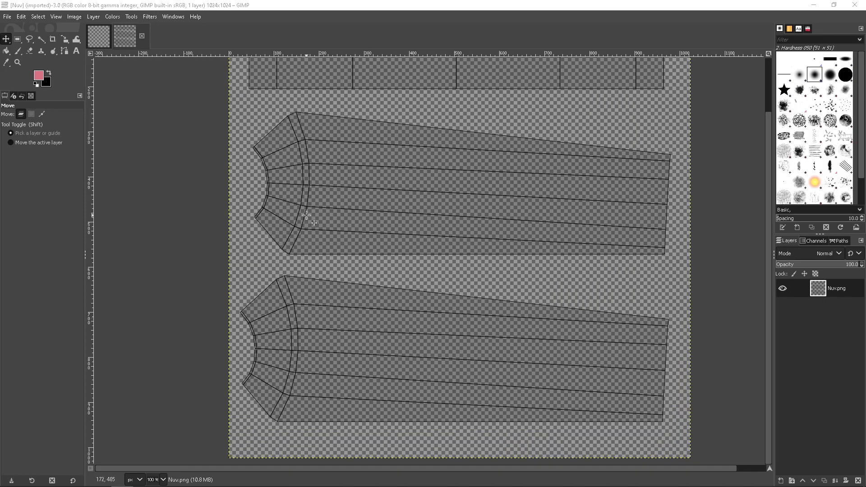
# Step: Switch back to Blender and check which tube faces correspond to the strips of the two body islands
pyautogui.hotkey('alt', 'Tab')
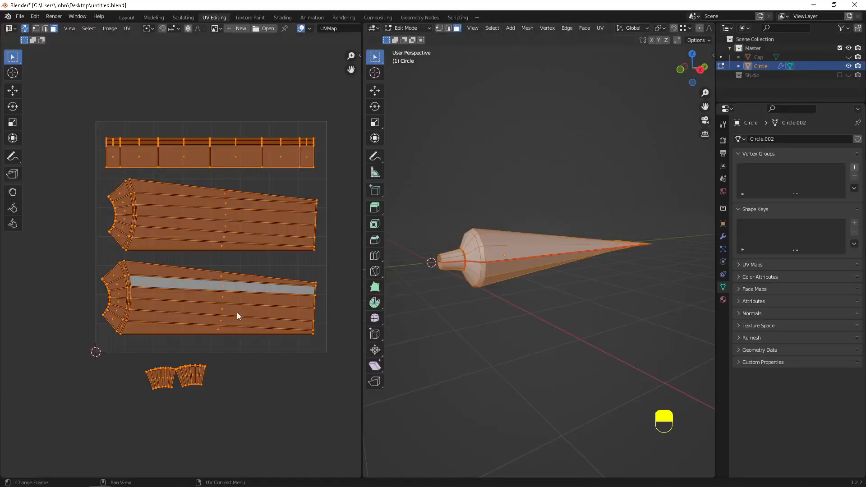
pyautogui.click(226, 298)
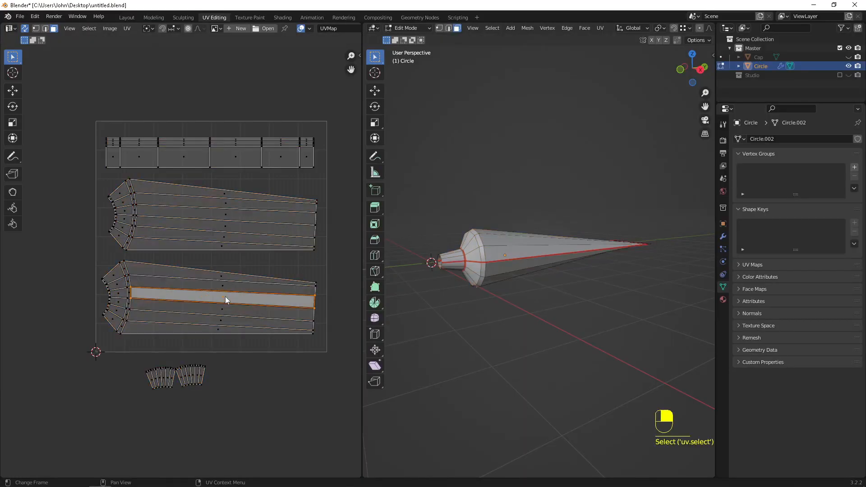
pyautogui.moveTo(517, 282); pyautogui.dragTo(514, 300, button='middle')
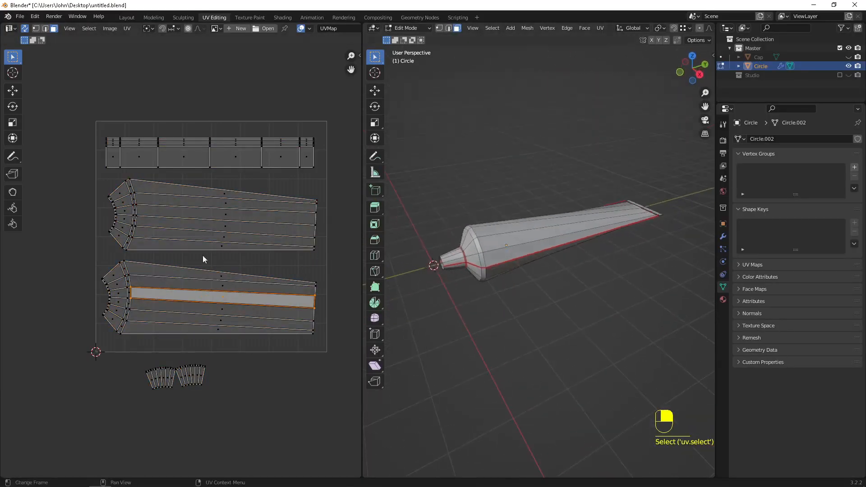
pyautogui.click(167, 227)
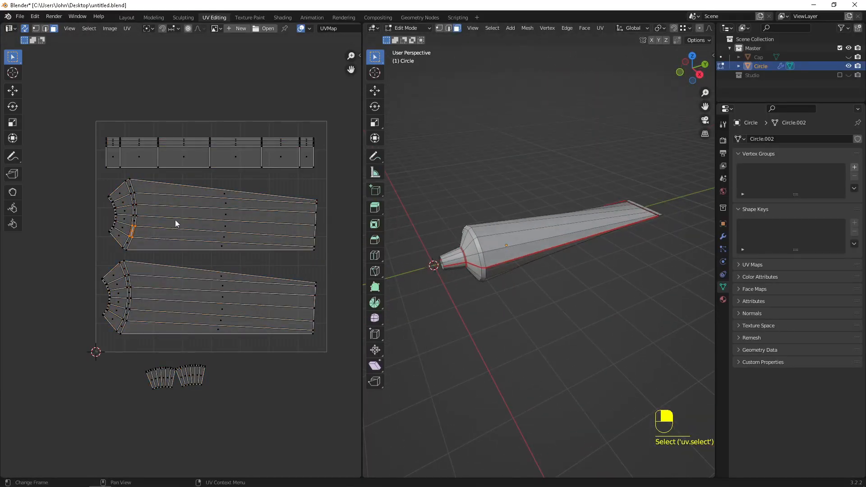
pyautogui.click(188, 218)
pyautogui.moveTo(492, 343); pyautogui.dragTo(472, 372, button='middle')
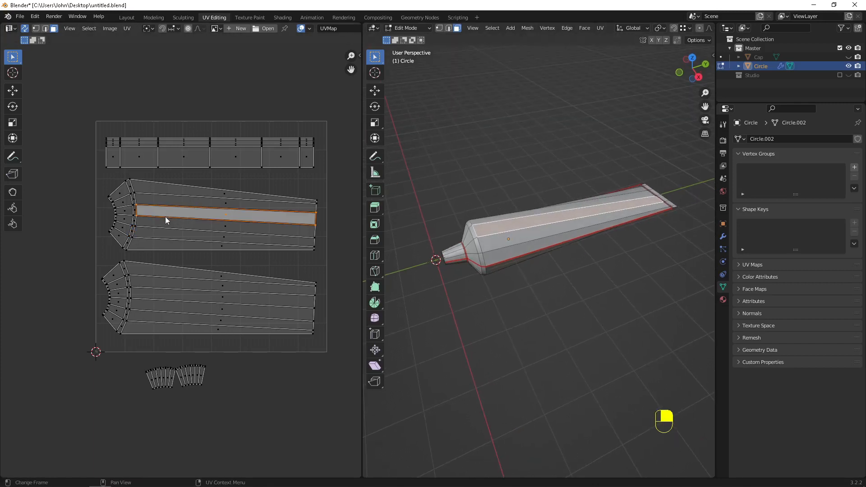
# Step: Mark the edge loop where the tube's body meets its shoulder as a seam
pyautogui.scroll(1, 148, 230)
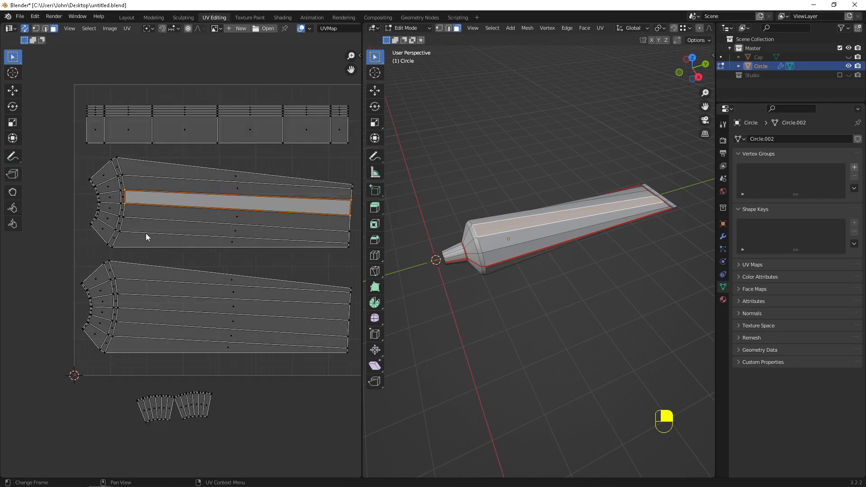
pyautogui.scroll(2, 498, 275)
pyautogui.moveTo(452, 213); pyautogui.dragTo(484, 192, button='middle')
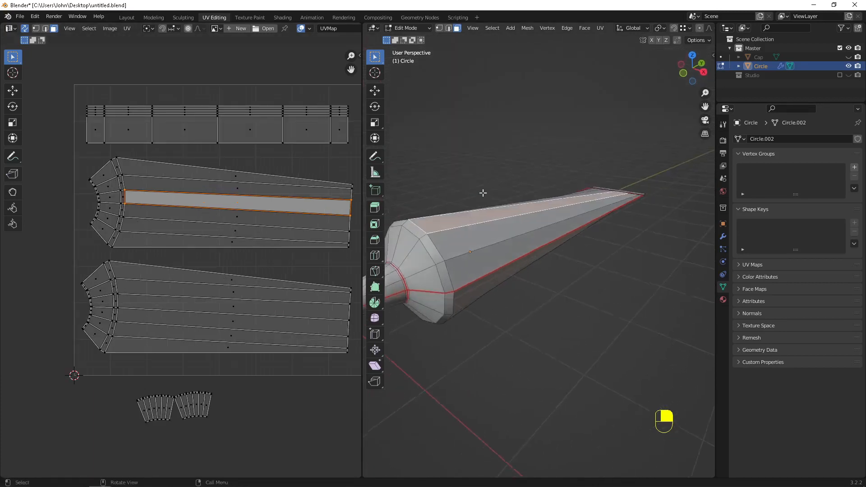
pyautogui.keyDown('shift'); pyautogui.moveTo(458, 230); pyautogui.dragTo(519, 214, button='middle'); pyautogui.keyUp('shift')
pyautogui.scroll(1, 523, 213)
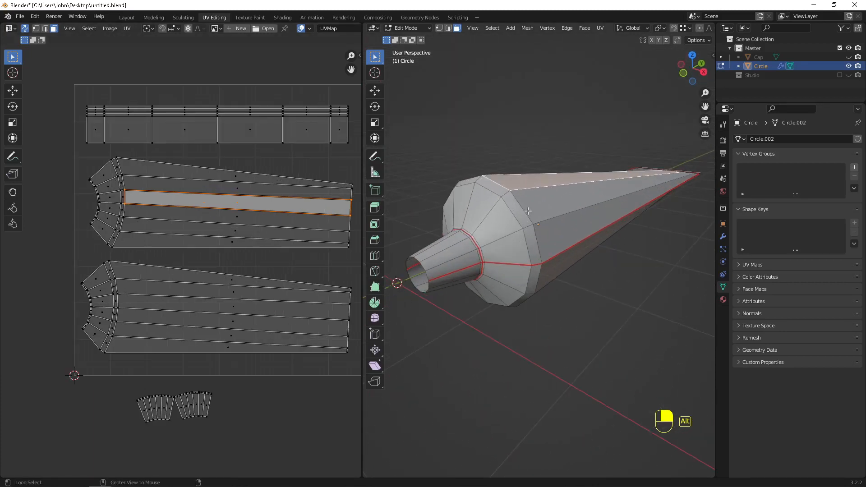
pyautogui.keyDown('alt'); pyautogui.click(528, 211); pyautogui.keyUp('alt')
pyautogui.press('2')
pyautogui.keyDown('alt'); pyautogui.click(523, 203); pyautogui.keyUp('alt')
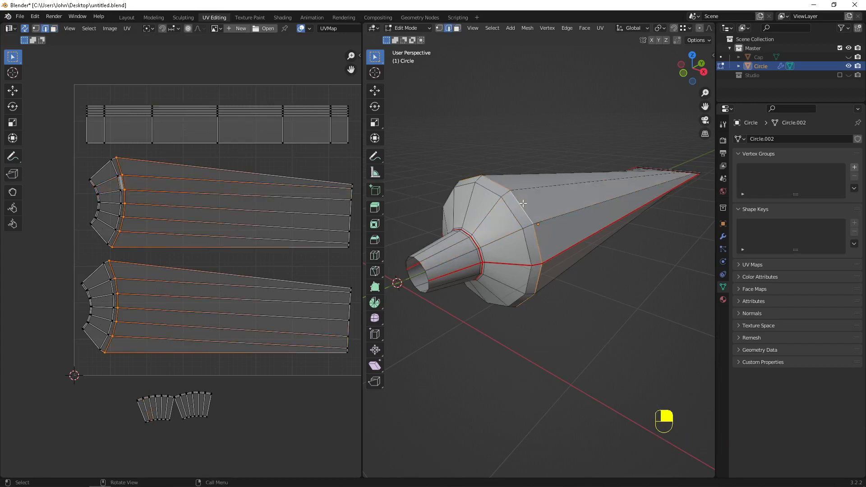
pyautogui.press('F5')
# Step: Select the whole tube mesh and unwrap it again using the new shoulder seam
pyautogui.press('a')
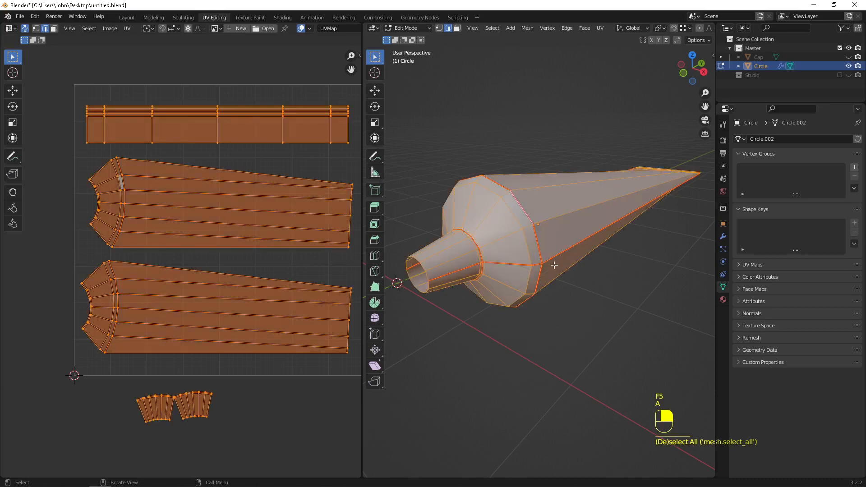
pyautogui.press('u')
pyautogui.click(539, 263)
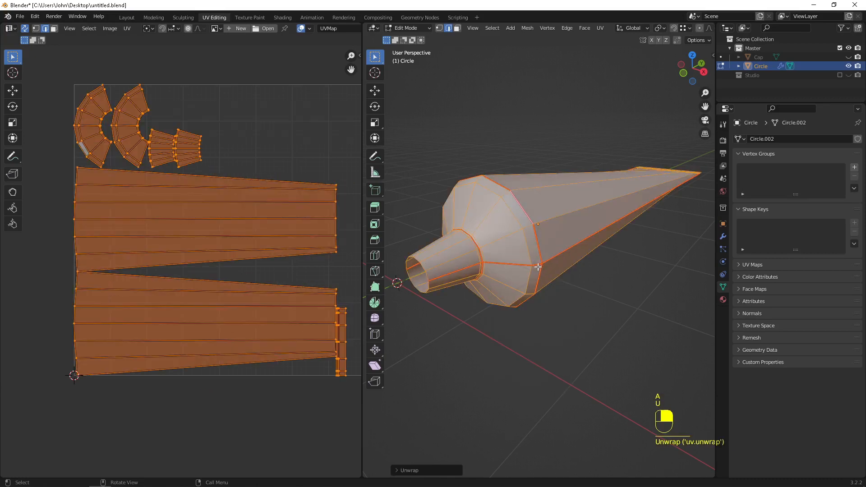
# Step: Select both linked shoulder islands and both neck islands and scale them down together to less than half size
pyautogui.click(263, 263)
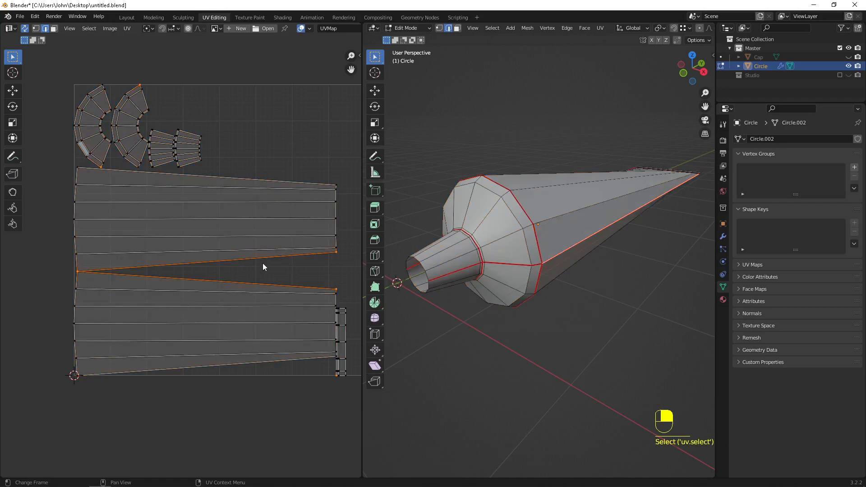
pyautogui.click(238, 235)
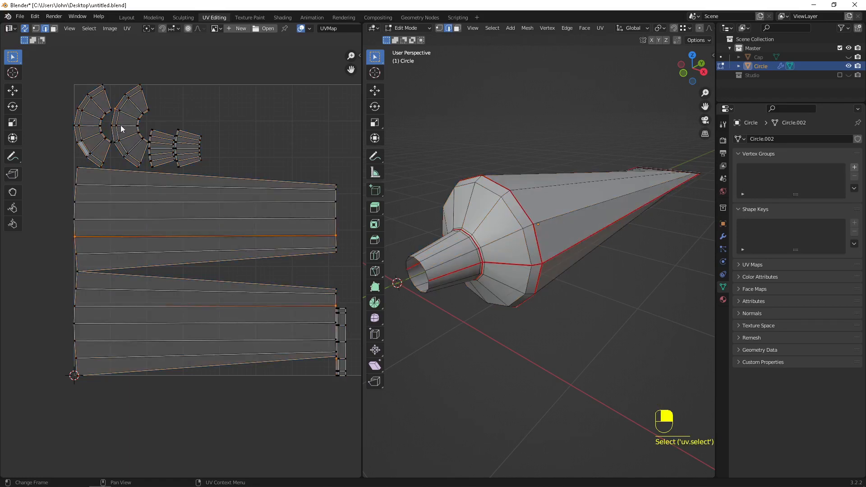
pyautogui.click(187, 157)
pyautogui.press('3')
pyautogui.keyDown('shift'); pyautogui.click(188, 147); pyautogui.keyUp('shift')
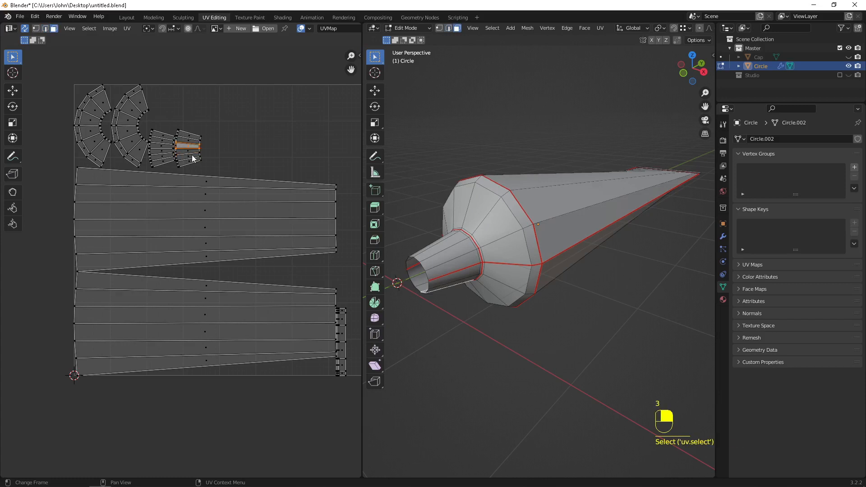
pyautogui.keyDown('shift'); pyautogui.click(163, 156); pyautogui.keyUp('shift')
pyautogui.keyDown('shift'); pyautogui.click(85, 147); pyautogui.keyUp('shift')
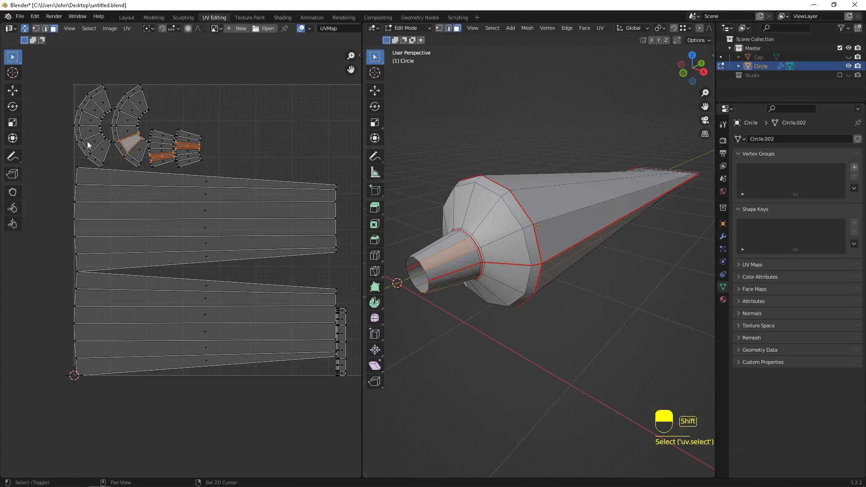
pyautogui.keyDown('shift'); pyautogui.click(128, 142); pyautogui.keyUp('shift')
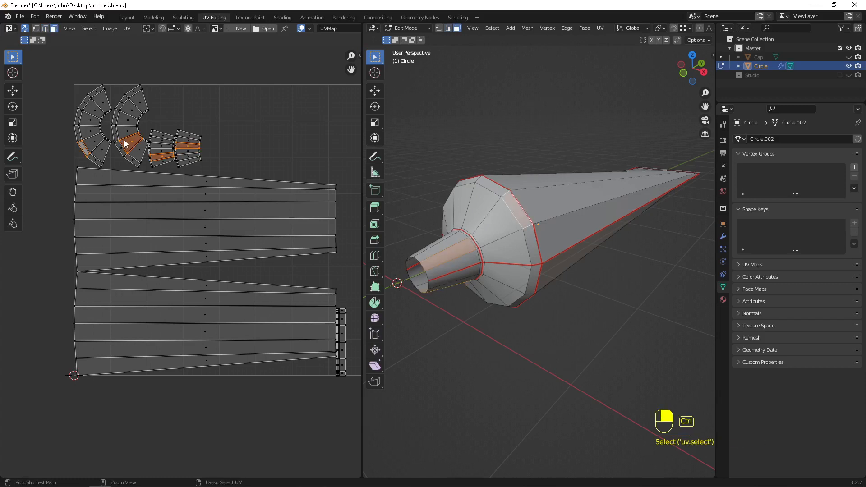
pyautogui.hotkey('ctrl', 'l')
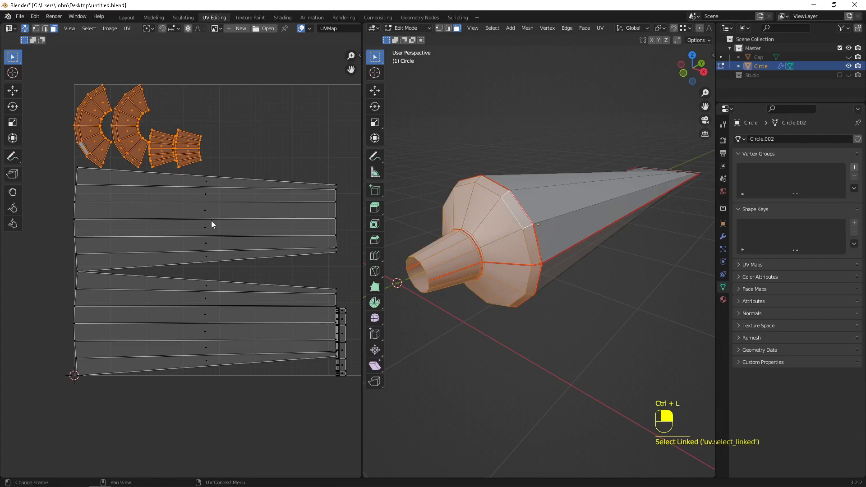
pyautogui.press('s')
pyautogui.click(160, 167)
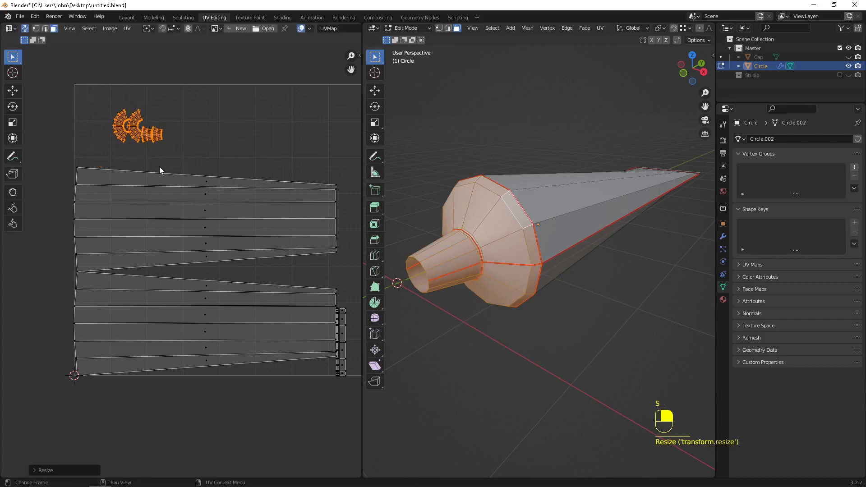
# Step: Move the shoulder and nozzle UV islands into the upper-left corner area of the UV space
pyautogui.press('g')
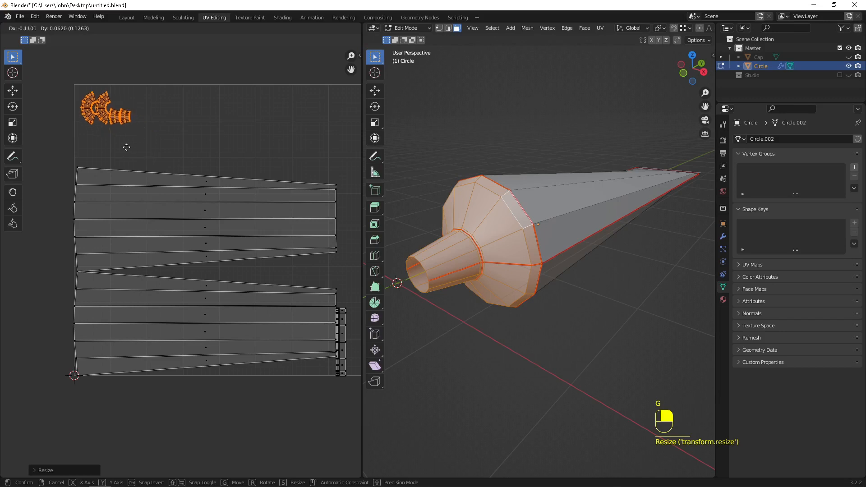
pyautogui.click(127, 147)
# Step: Select the edge loop where the shoulder meets the tube body and apply an edge crease to it
pyautogui.click(492, 206)
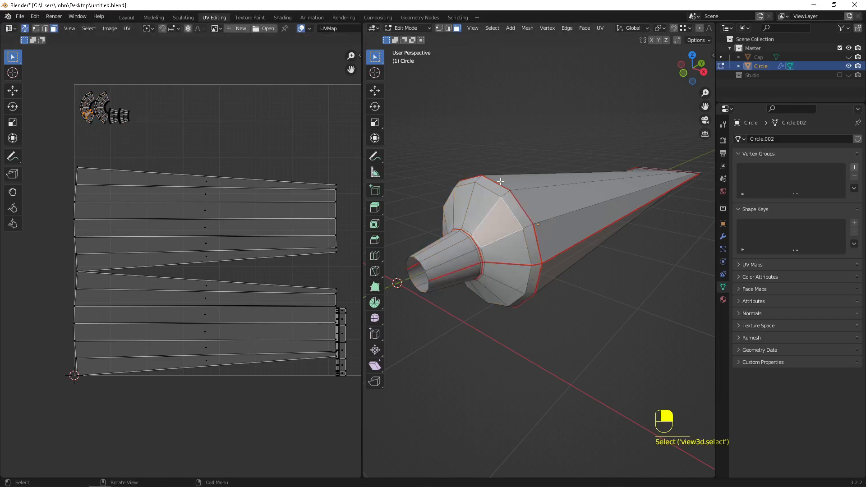
pyautogui.keyDown('alt'); pyautogui.click(501, 183); pyautogui.keyUp('alt')
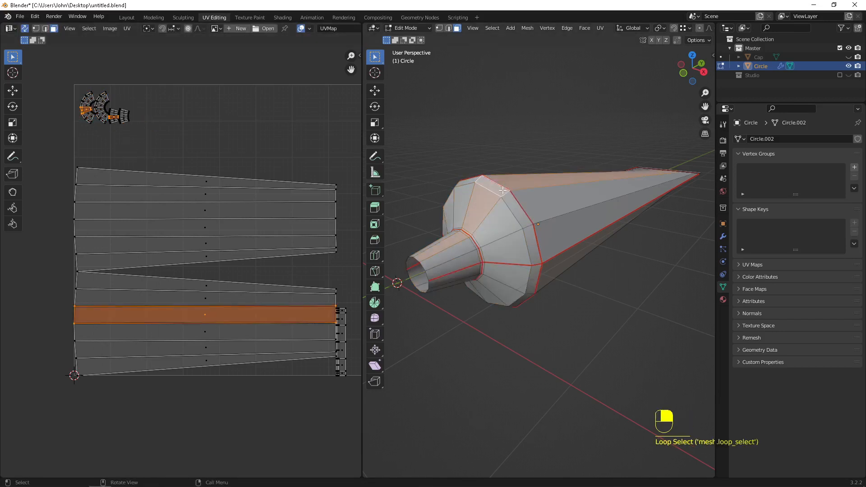
pyautogui.press('2')
pyautogui.keyDown('alt'); pyautogui.click(503, 190); pyautogui.keyUp('alt')
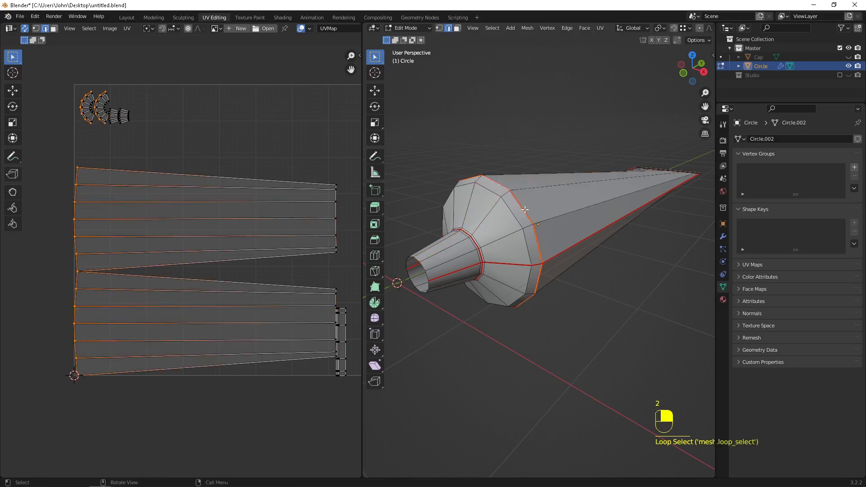
pyautogui.hotkey('shift', 'ctrl', 'e')
pyautogui.hotkey('shift', 'e')
pyautogui.click(522, 217)
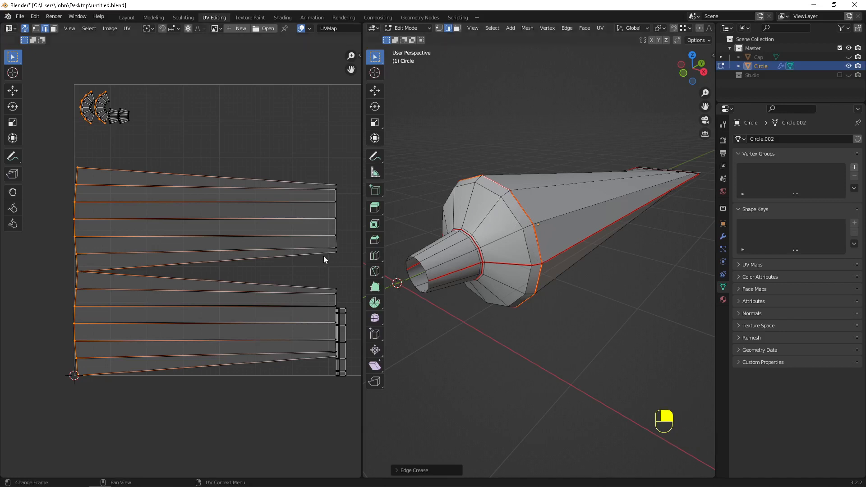
# Step: Select the whole narrow UV island of the tube's flat end and move it into the free space above the body islands
pyautogui.click(343, 330)
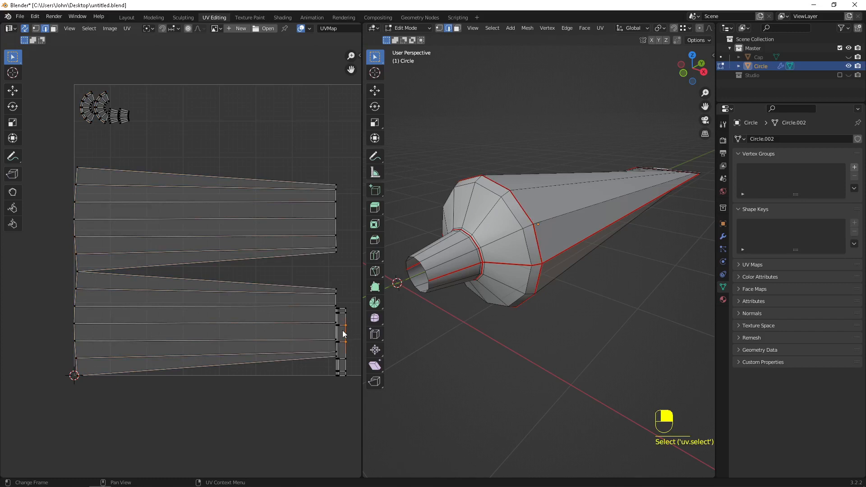
pyautogui.press('3')
pyautogui.click(343, 331)
pyautogui.hotkey('ctrl', 'l')
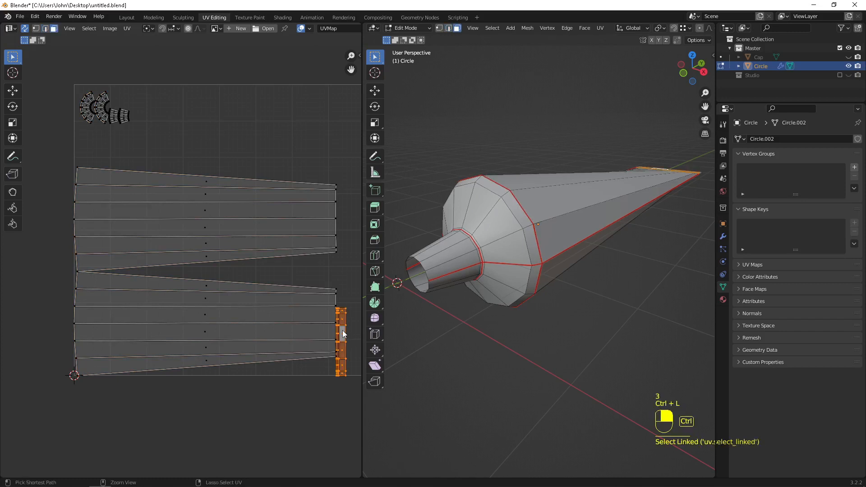
pyautogui.press('g')
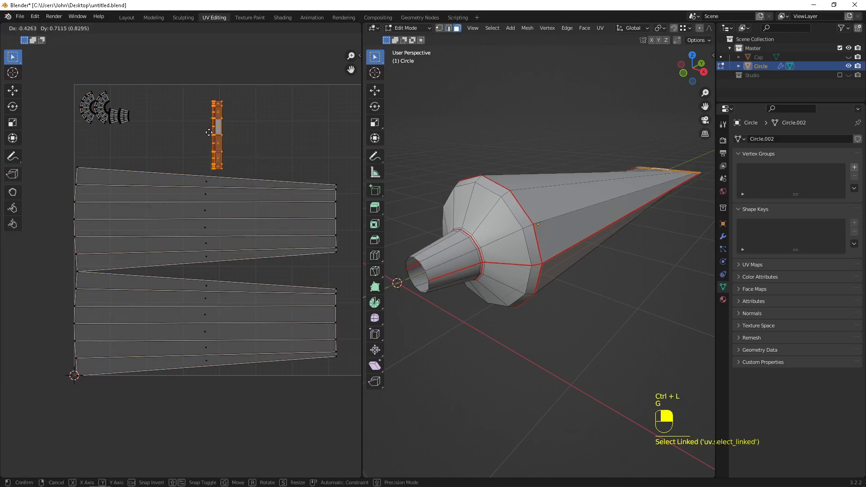
pyautogui.click(215, 151)
pyautogui.scroll(-2, 218, 158)
pyautogui.scroll(2, 223, 198)
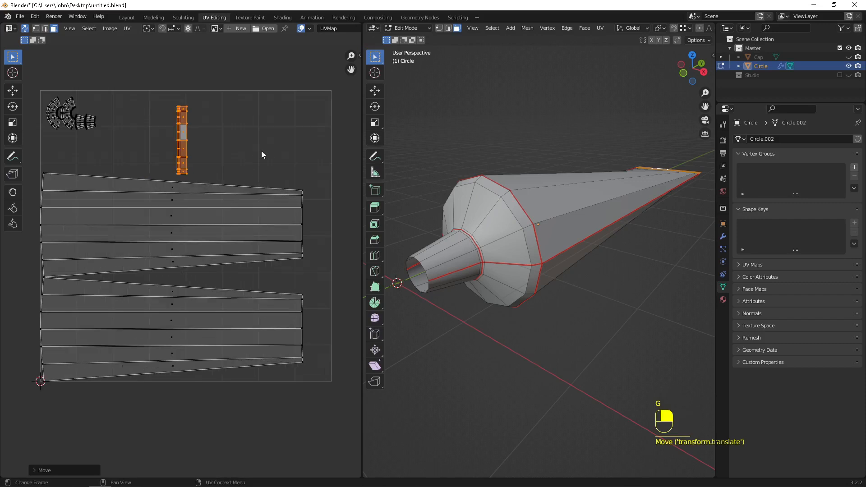
# Step: Rotate the flat-end island 90° to lie horizontally, enlarge it to nearly the body islands' width, and place it just above them
pyautogui.press('r')
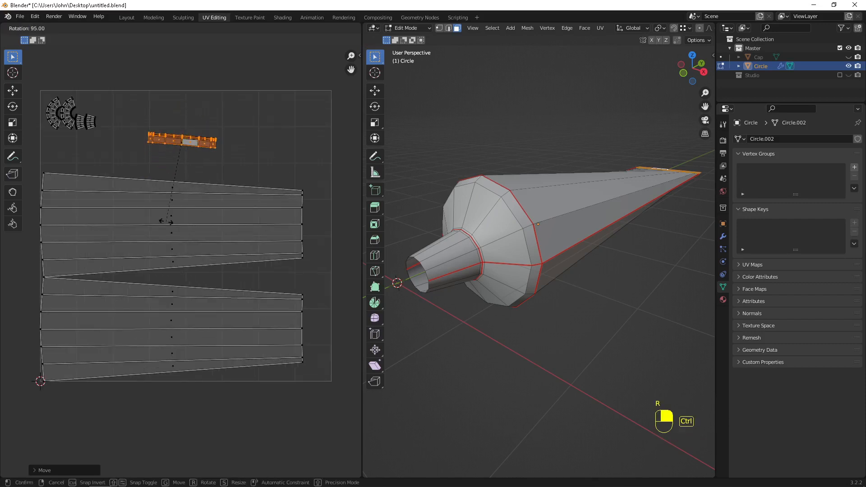
pyautogui.click(166, 221)
pyautogui.press('s')
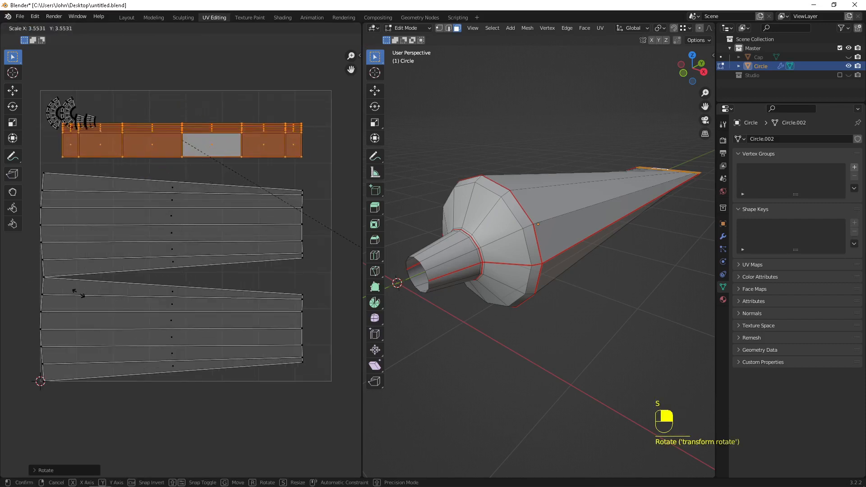
pyautogui.click(89, 299)
pyautogui.press('g')
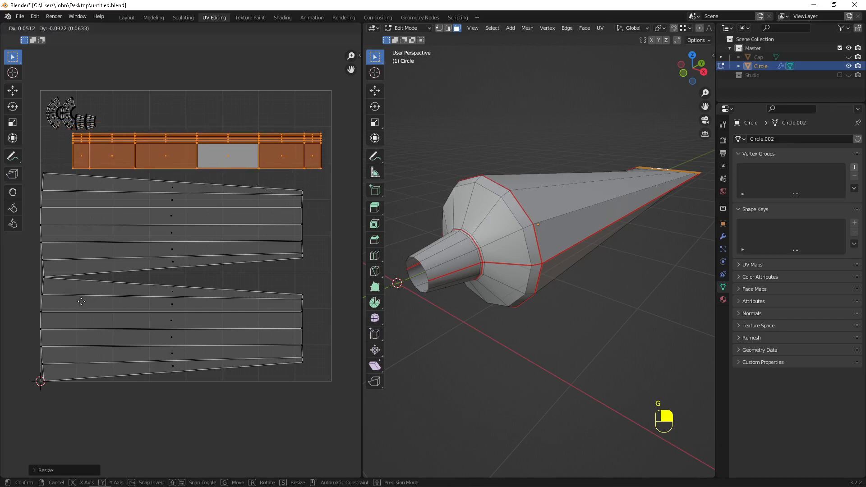
pyautogui.click(82, 299)
# Step: Shift the entire upper tube body UV island slightly inward from the left border of the UV space
pyautogui.click(105, 235)
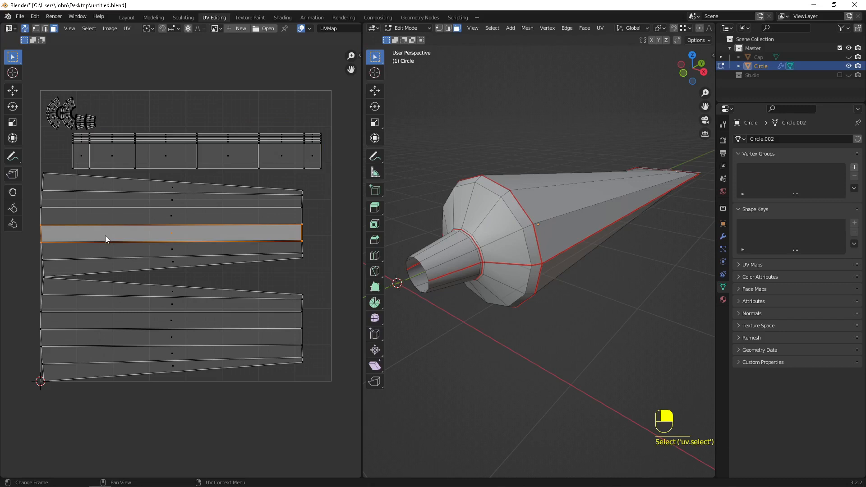
pyautogui.hotkey('ctrl', 'l')
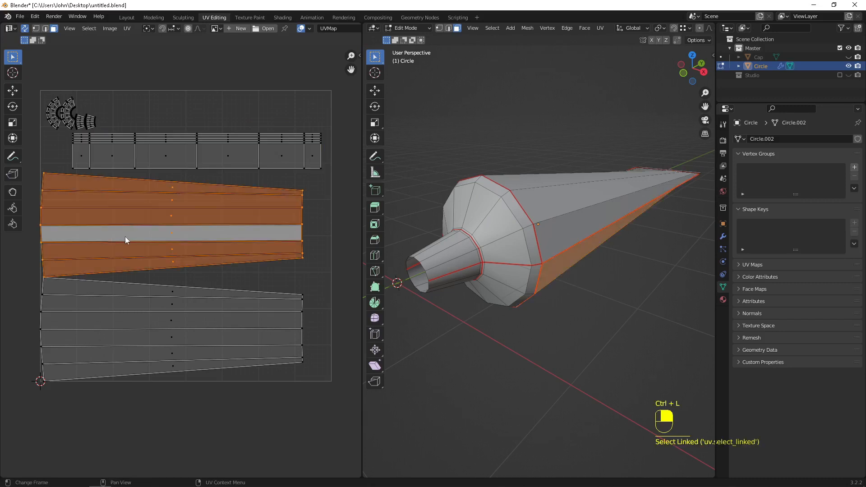
pyautogui.press('f')
pyautogui.press('g')
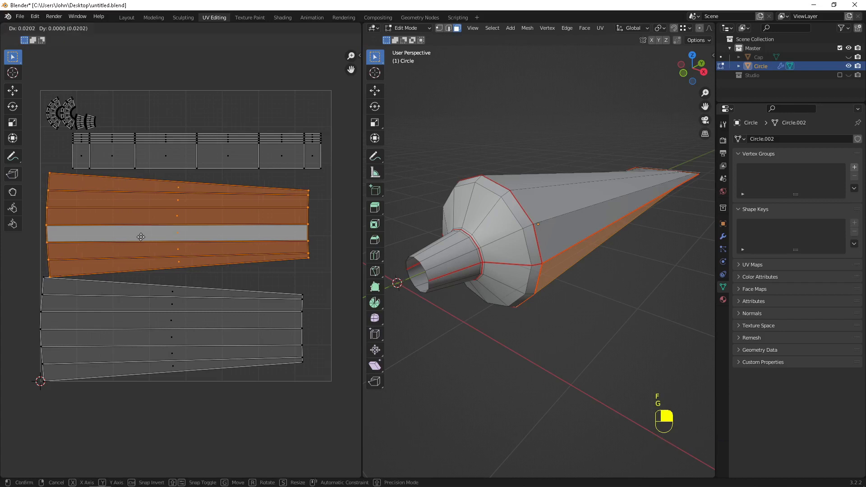
pyautogui.click(142, 237)
# Step: Shift the entire lower tube body UV island slightly inward from the left border of the UV space
pyautogui.click(141, 322)
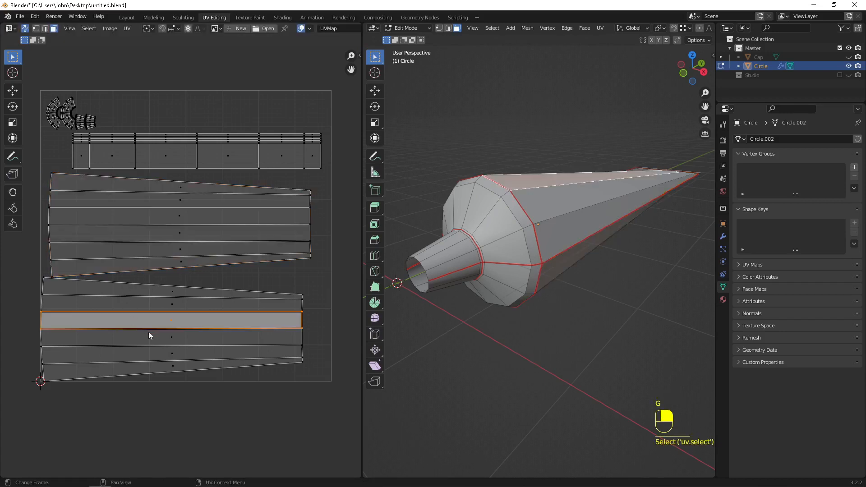
pyautogui.hotkey('ctrl', 'l')
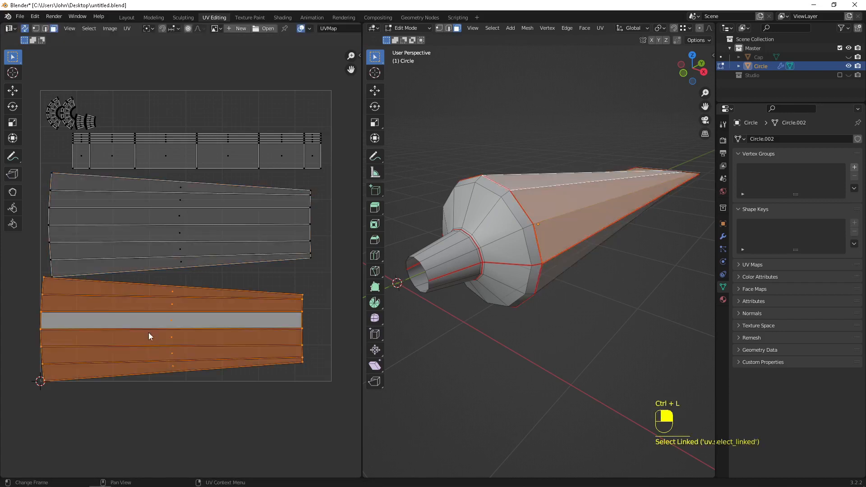
pyautogui.press('g')
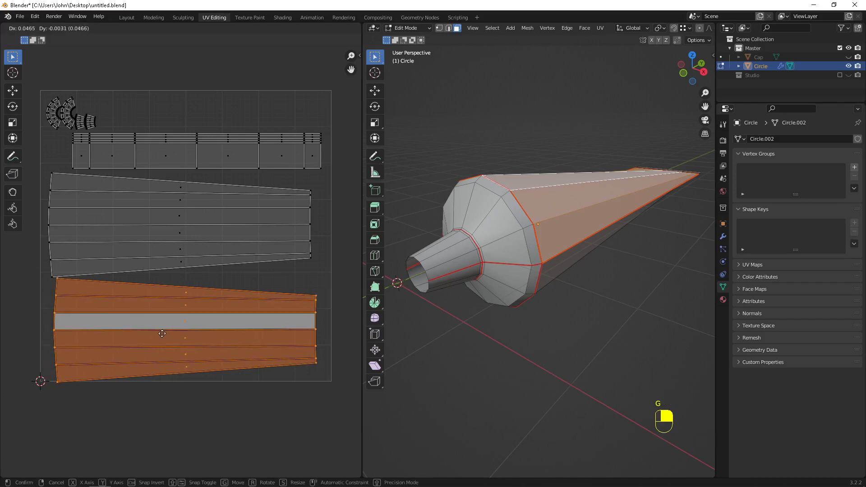
pyautogui.click(161, 334)
# Step: Scale the shoulder and nozzle UV islands down to about half size and tuck them into the upper-left corner of the UV space
pyautogui.click(113, 152)
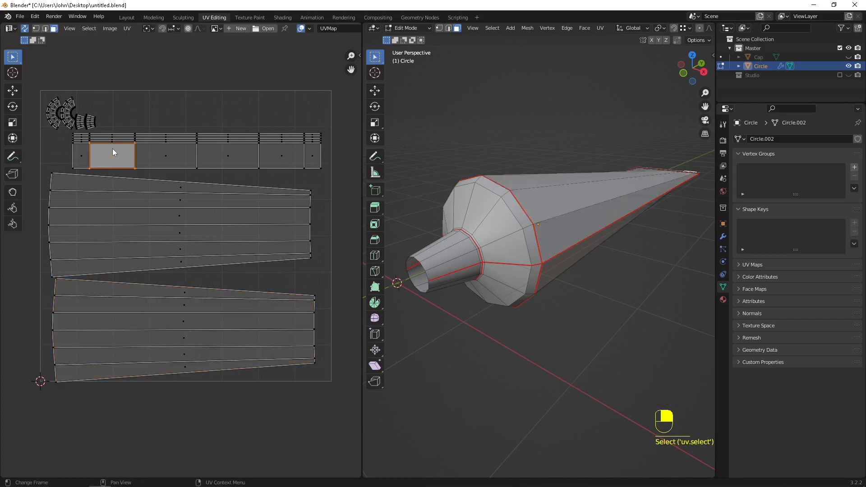
pyautogui.moveTo(100, 90); pyautogui.dragTo(39, 134)
pyautogui.scroll(5, 65, 138)
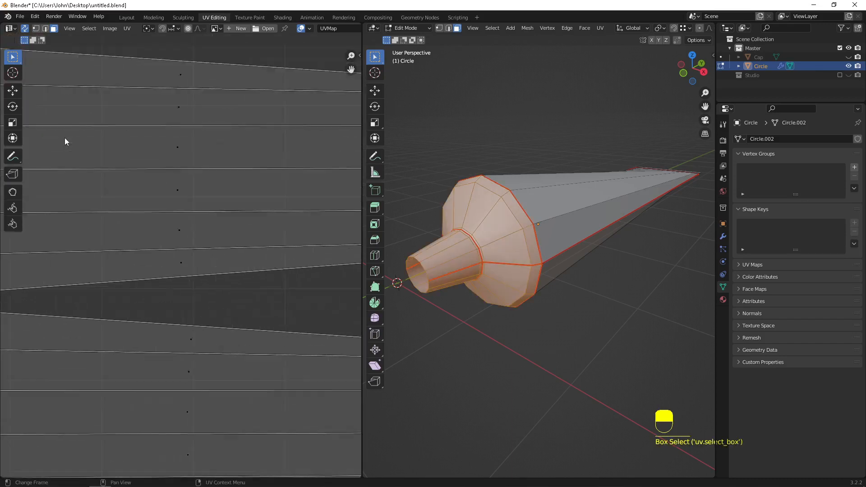
pyautogui.scroll(-3, 212, 215)
pyautogui.keyDown('shift'); pyautogui.moveTo(165, 158); pyautogui.dragTo(253, 263, button='middle'); pyautogui.keyUp('shift')
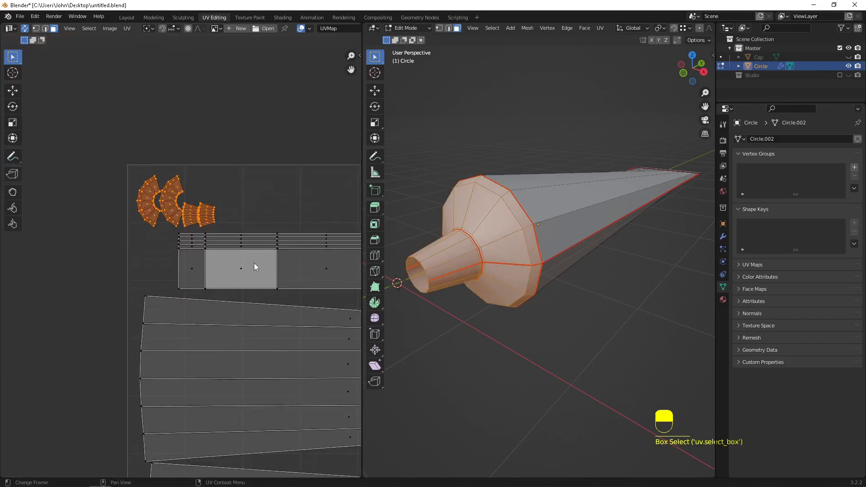
pyautogui.scroll(3, 254, 260)
pyautogui.press('g')
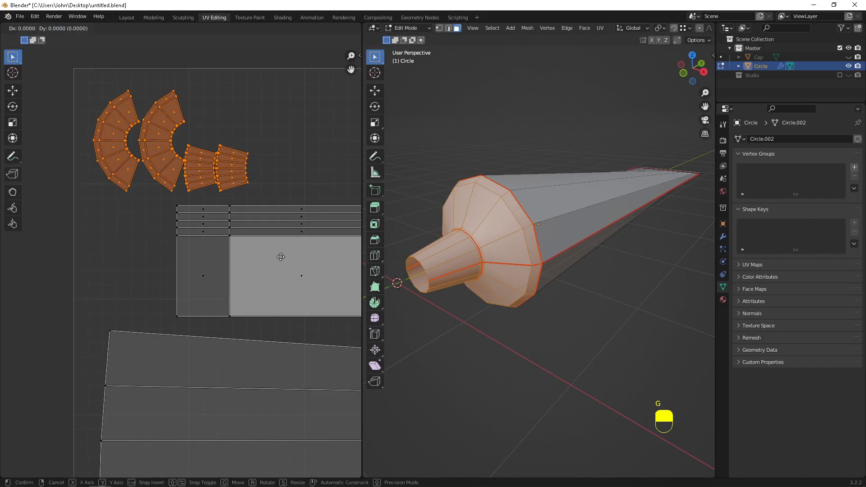
pyautogui.press('s')
pyautogui.click(229, 207)
pyautogui.press('g')
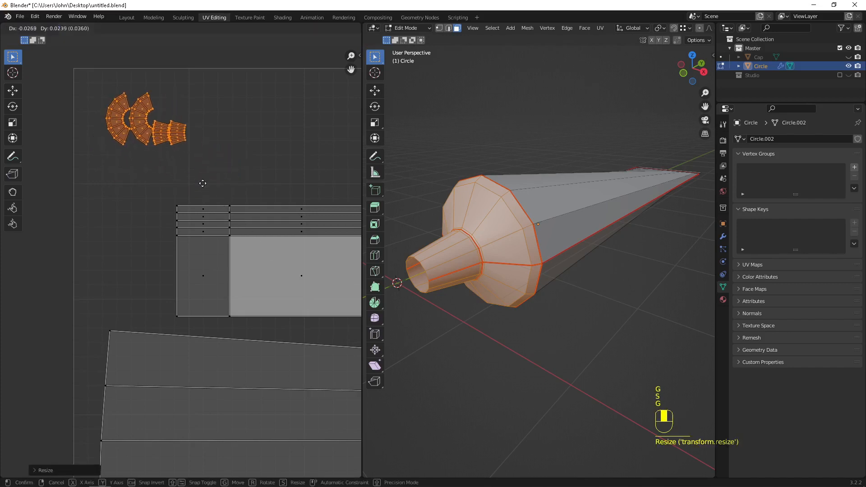
pyautogui.click(181, 170)
# Step: Slightly enlarge the flat-end strip island and move it up, away from the body islands
pyautogui.click(232, 250)
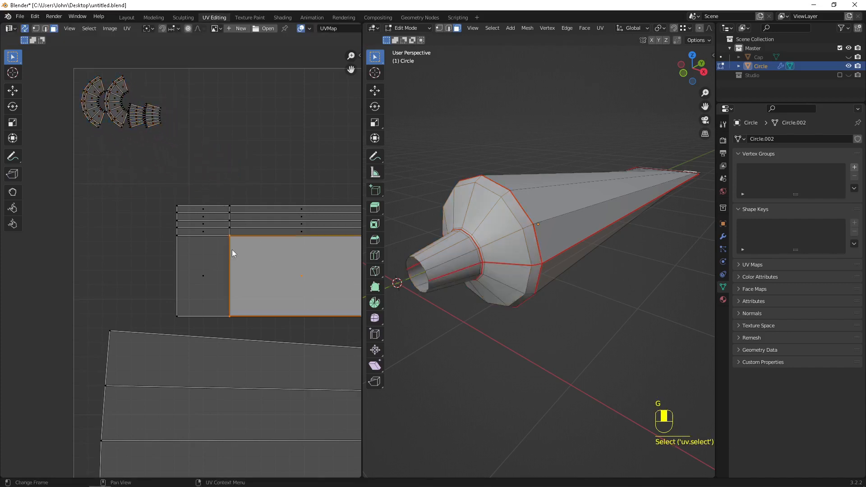
pyautogui.scroll(-4, 232, 250)
pyautogui.hotkey('ctrl', 'l')
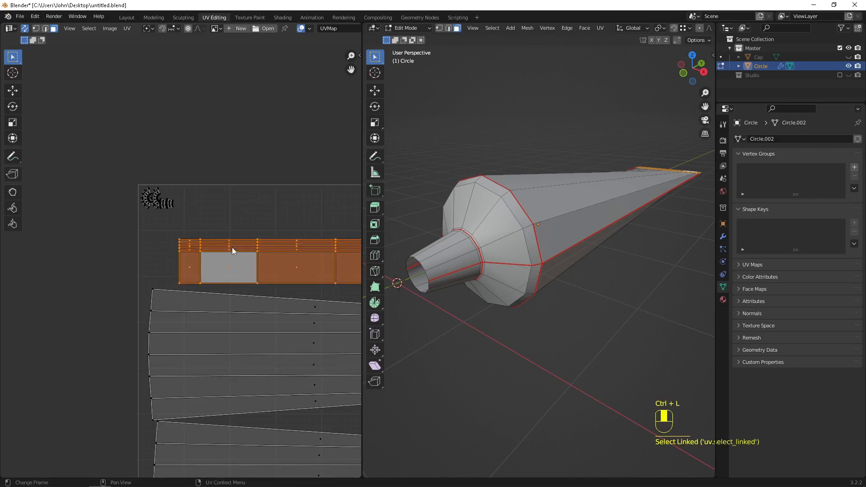
pyautogui.press('s')
pyautogui.click(232, 251)
pyautogui.press('g')
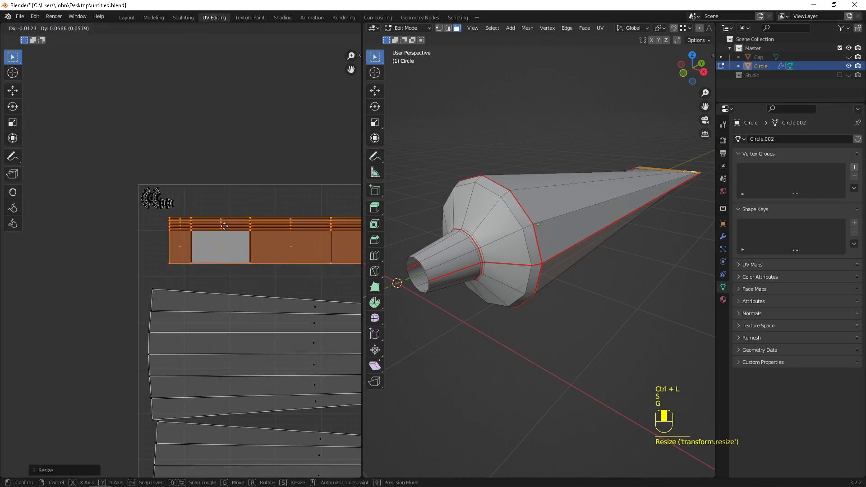
pyautogui.click(224, 225)
# Step: Move the upper body UV island up and slightly right to separate it from the lower body island
pyautogui.scroll(-3, 250, 288)
pyautogui.click(206, 270)
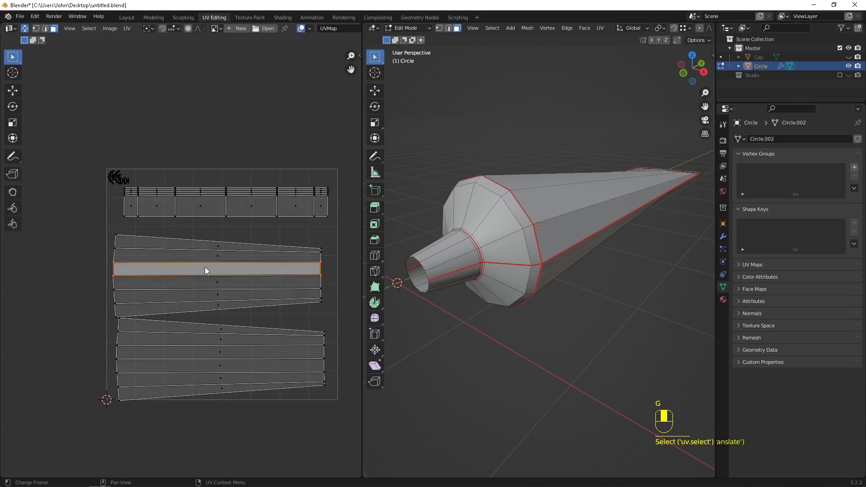
pyautogui.hotkey('ctrl', 'l')
pyautogui.press('g')
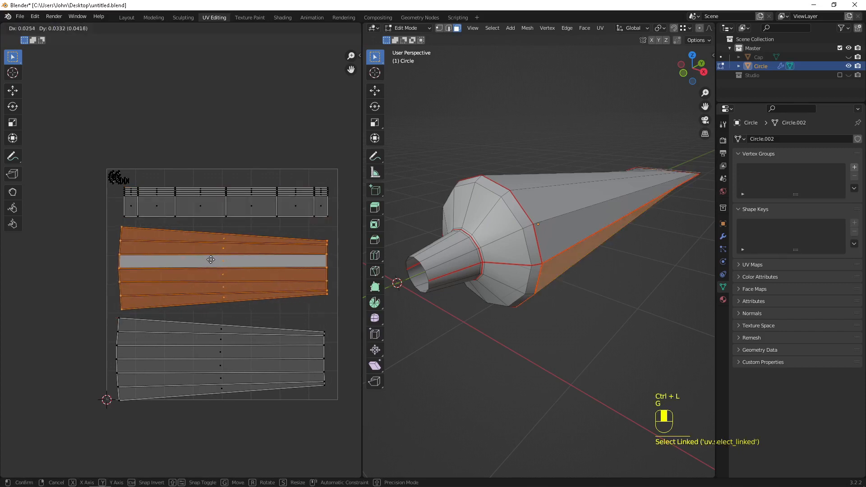
pyautogui.click(207, 269)
# Step: Move the lower body UV island up and slightly right so it sits inside the UV borders, aligned beneath the upper one
pyautogui.click(204, 342)
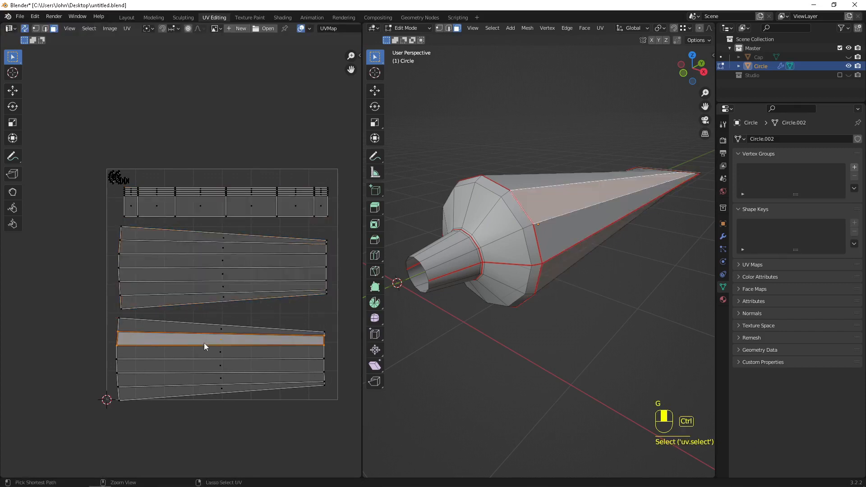
pyautogui.hotkey('ctrl', 'l')
pyautogui.press('g')
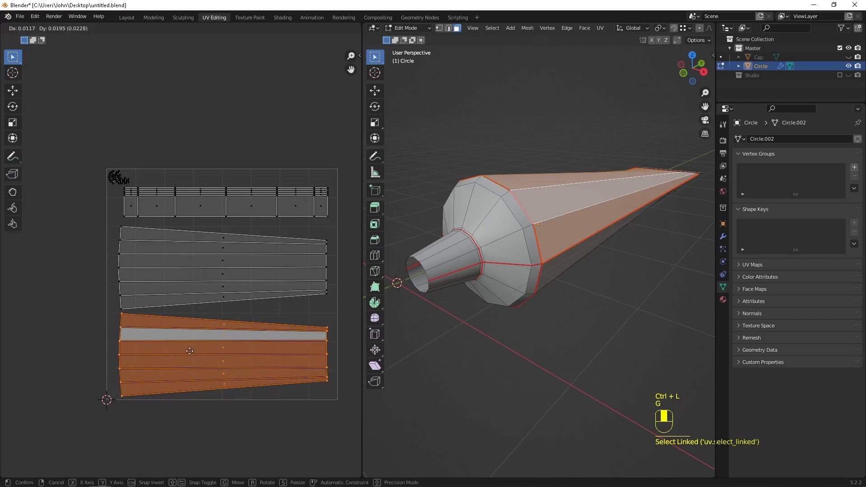
pyautogui.click(190, 351)
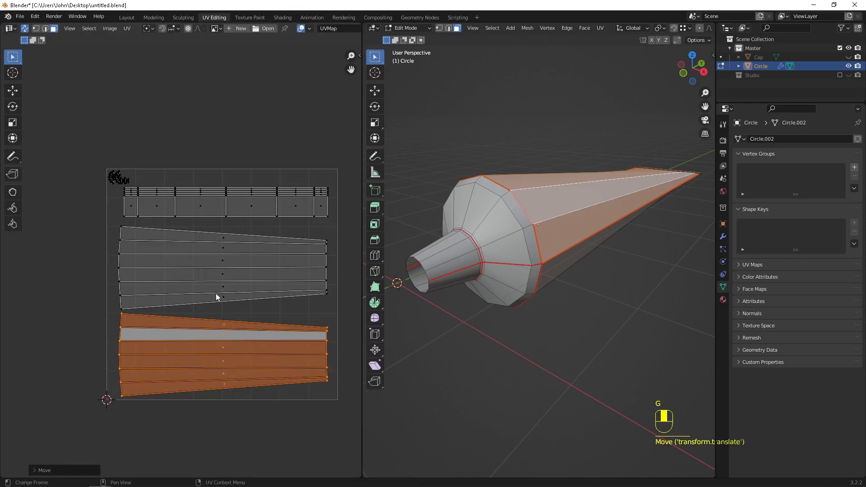
# Step: Select all UV islands and save the Blender file
pyautogui.scroll(3, 214, 294)
pyautogui.scroll(-4, 217, 295)
pyautogui.scroll(-1, 219, 293)
pyautogui.press('a')
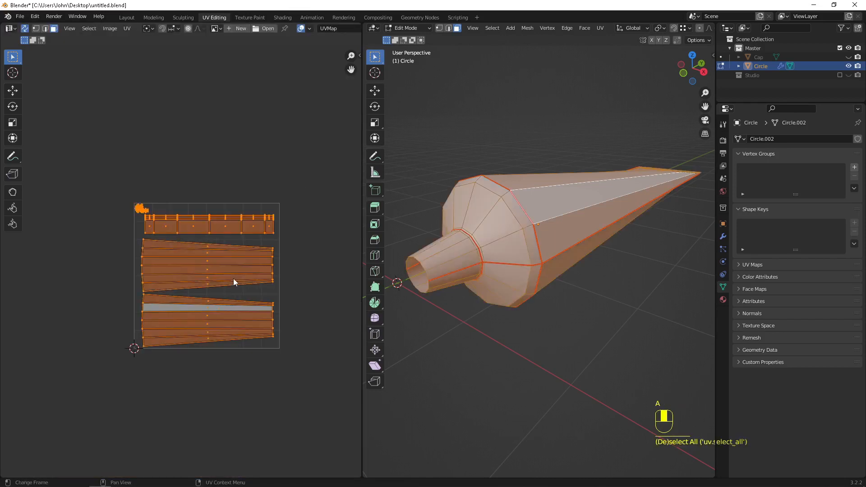
pyautogui.hotkey('ctrl', 's')
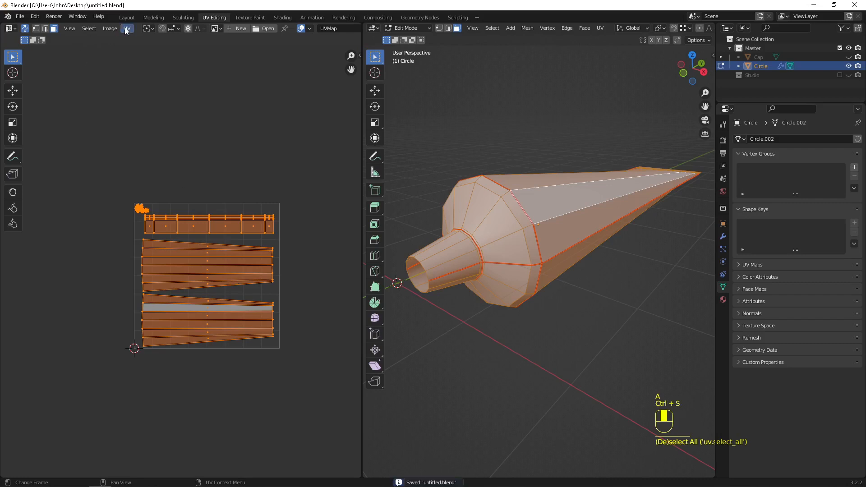
# Step: Export the UV layout as a 1024 × 1024 PNG over the existing Nuv.png on the Desktop and switch to GIMP
pyautogui.click(125, 27)
pyautogui.click(173, 264)
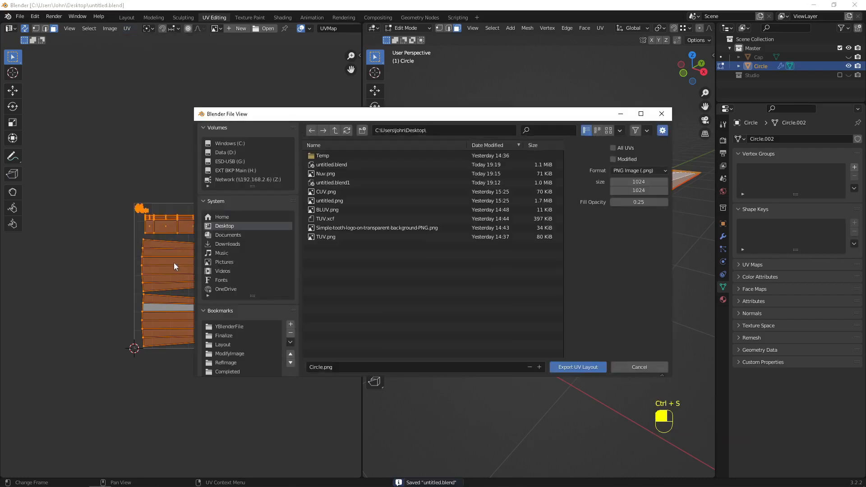
pyautogui.doubleClick(342, 174)
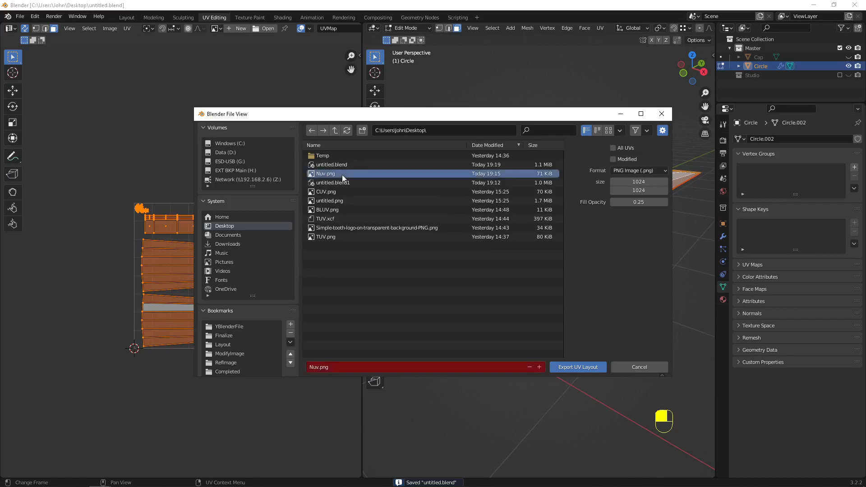
pyautogui.hotkey('alt', 'Tab')
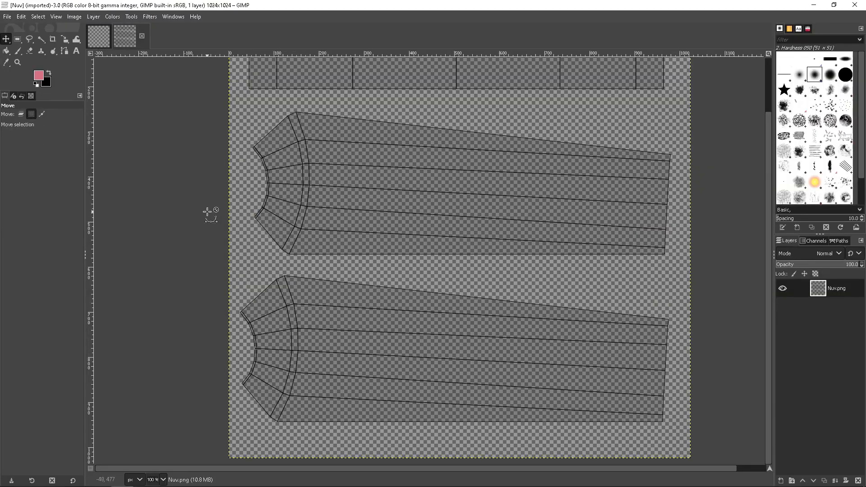
pyautogui.keyDown('ctrl'); pyautogui.scroll(-2, 208, 212); pyautogui.keyUp('ctrl')
pyautogui.click(7, 17)
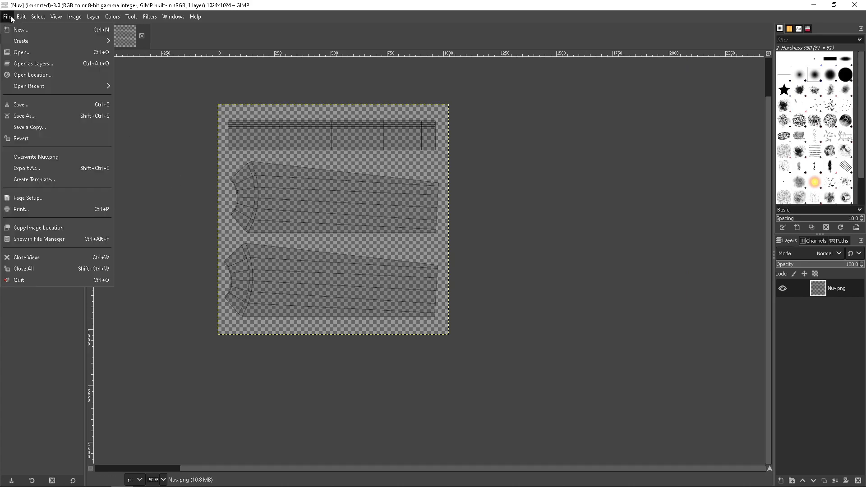
pyautogui.moveTo(19, 15)
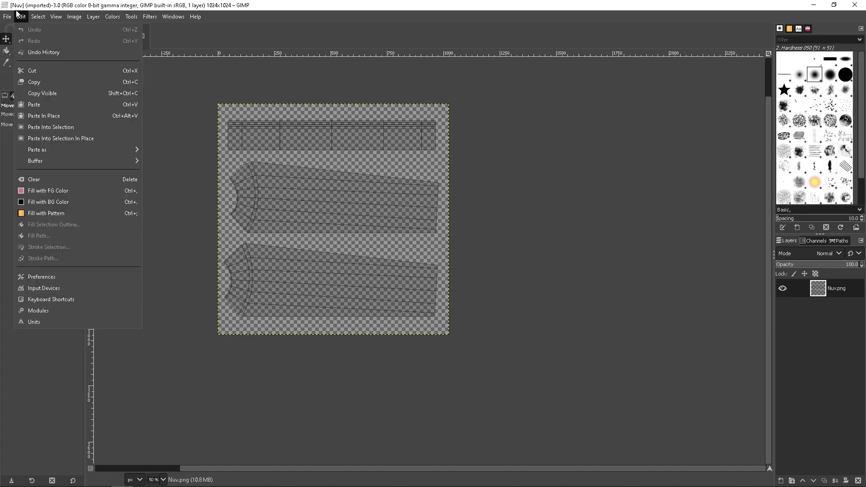
pyautogui.click(43, 51)
pyautogui.click(80, 97)
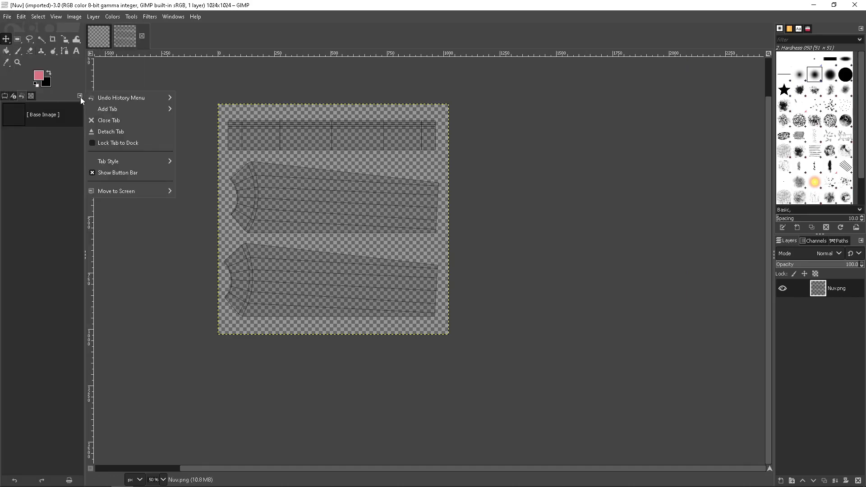
pyautogui.click(168, 59)
# Step: Open the exported Nuv.png as a layer in the untitled 1024 × 1024 image
pyautogui.click(100, 39)
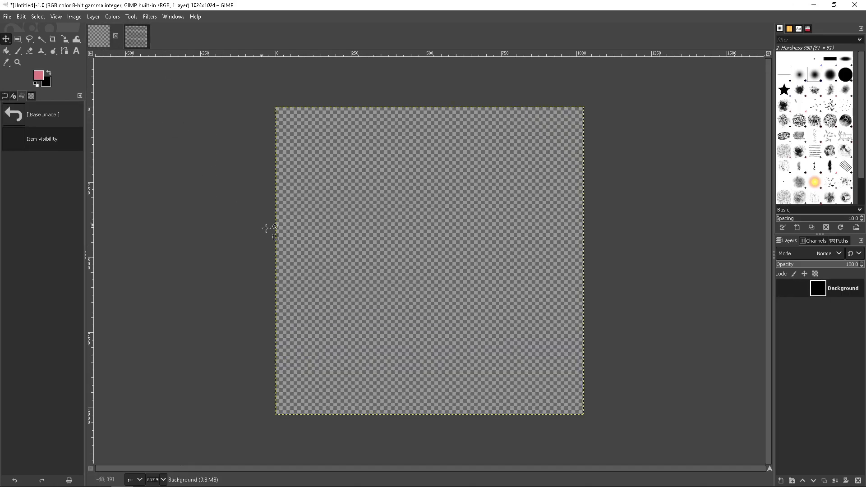
pyautogui.click(8, 17)
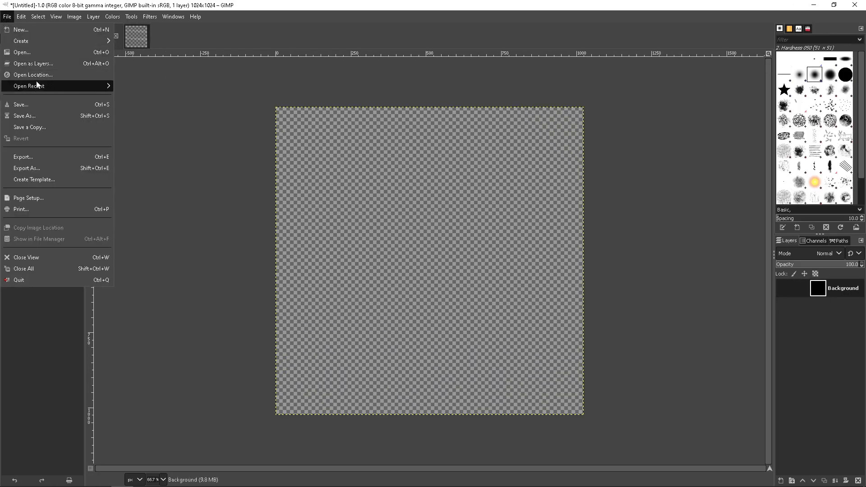
pyautogui.click(34, 64)
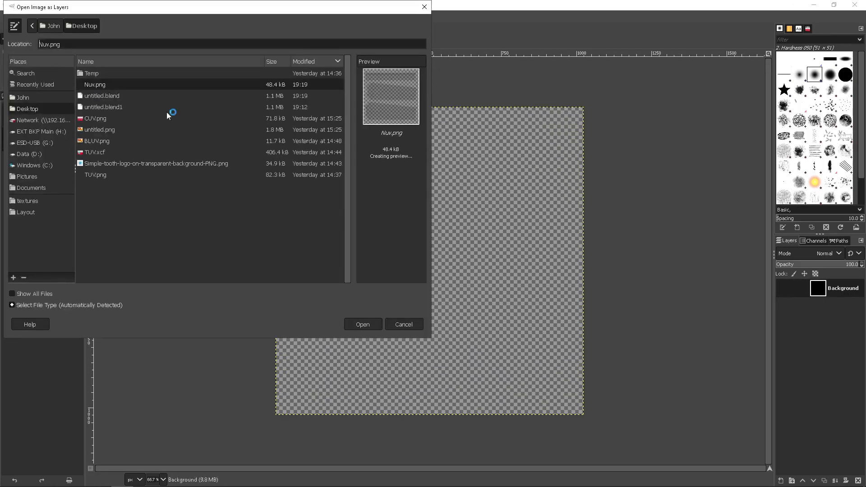
pyautogui.doubleClick(121, 85)
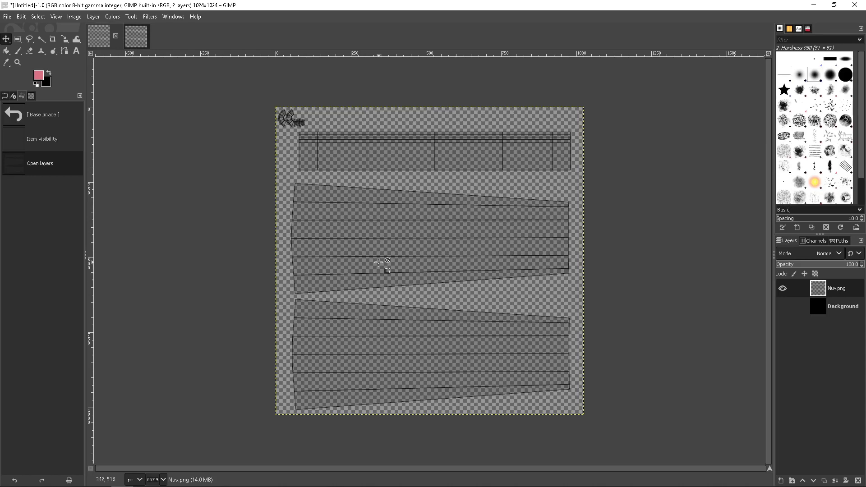
# Step: Examine which sides of the tube in Blender the two body UV islands cover, comparing them with the layout in GIMP
pyautogui.hotkey('alt', 'Tab')
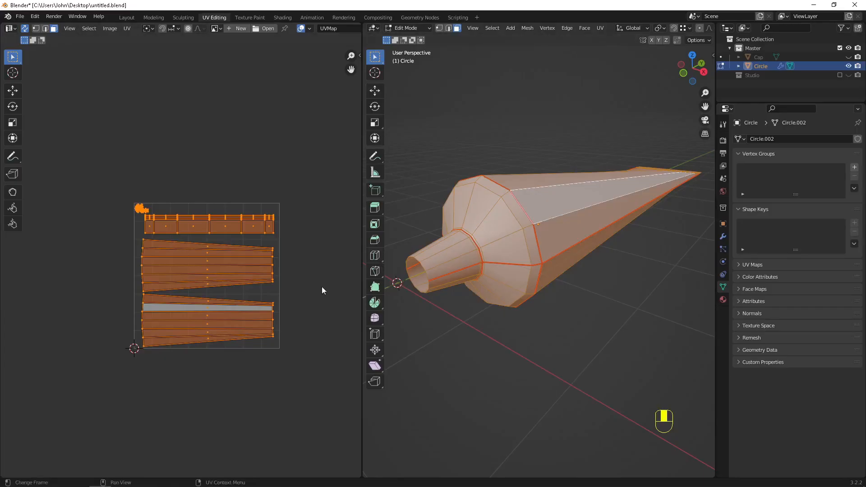
pyautogui.click(241, 333)
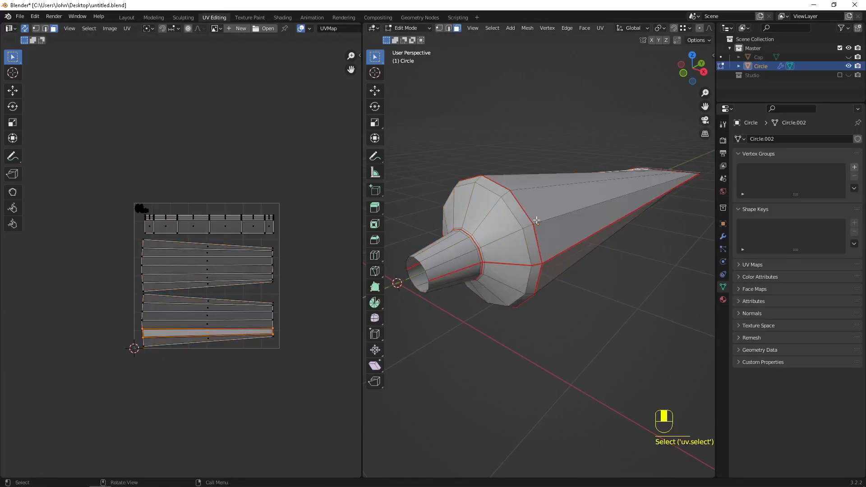
pyautogui.moveTo(537, 221); pyautogui.dragTo(623, 209, button='middle')
pyautogui.click(168, 262)
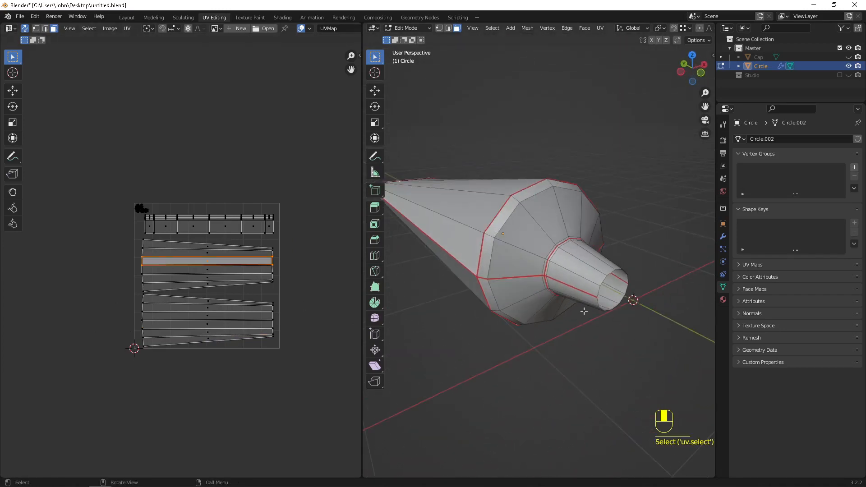
pyautogui.moveTo(580, 305); pyautogui.dragTo(386, 277, button='middle')
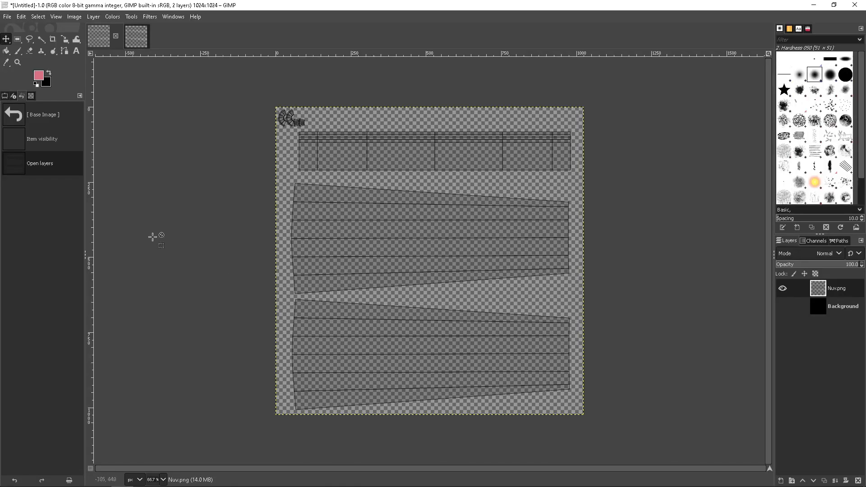
pyautogui.keyDown('ctrl'); pyautogui.scroll(2, 404, 338); pyautogui.keyUp('ctrl')
pyautogui.scroll(-2, 395, 324)
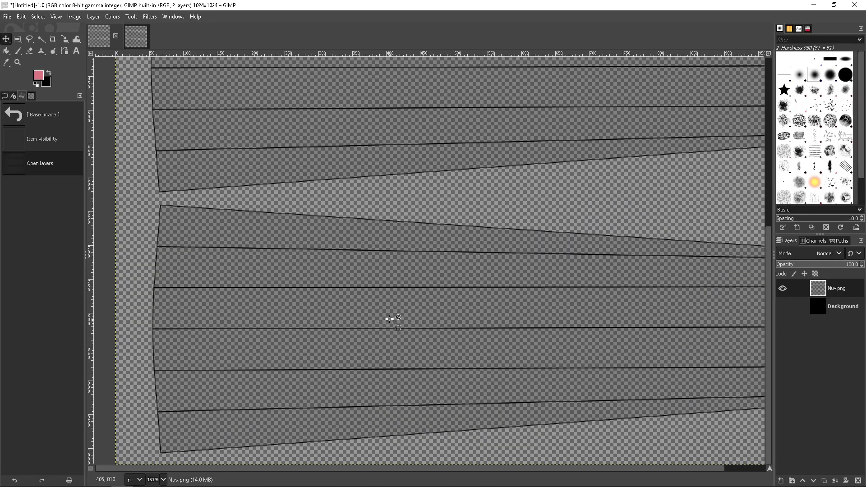
pyautogui.keyDown('ctrl'); pyautogui.scroll(-2, 386, 311); pyautogui.keyUp('ctrl')
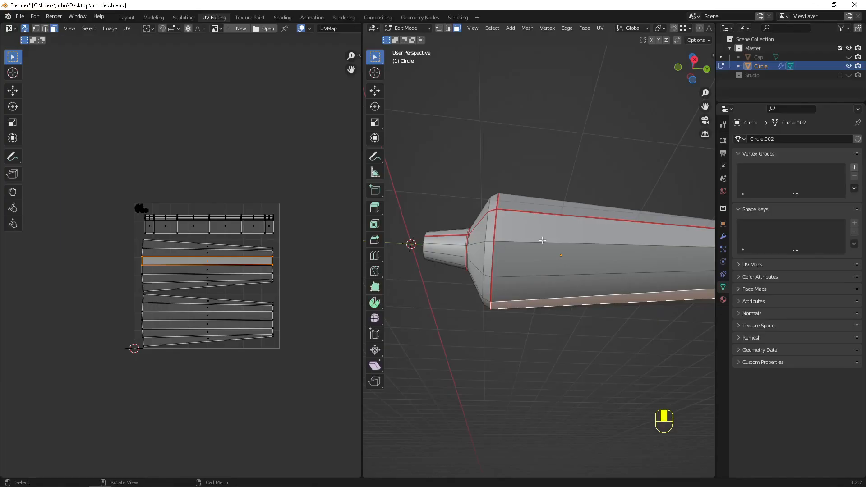
pyautogui.click(542, 240)
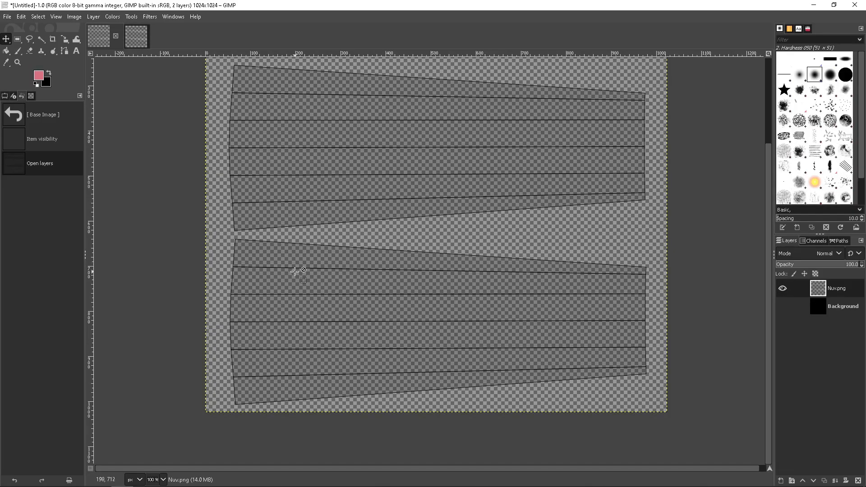
# Step: Set the foreground colour to bright red
pyautogui.click(39, 75)
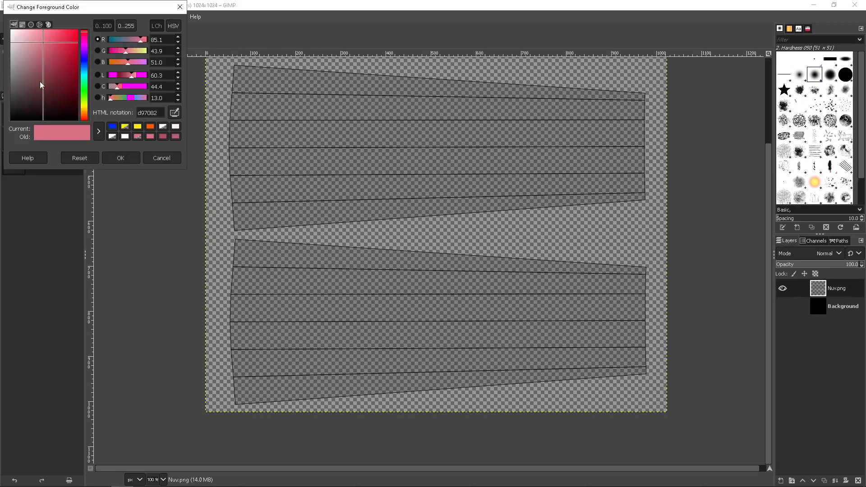
pyautogui.click(72, 34)
pyautogui.click(120, 158)
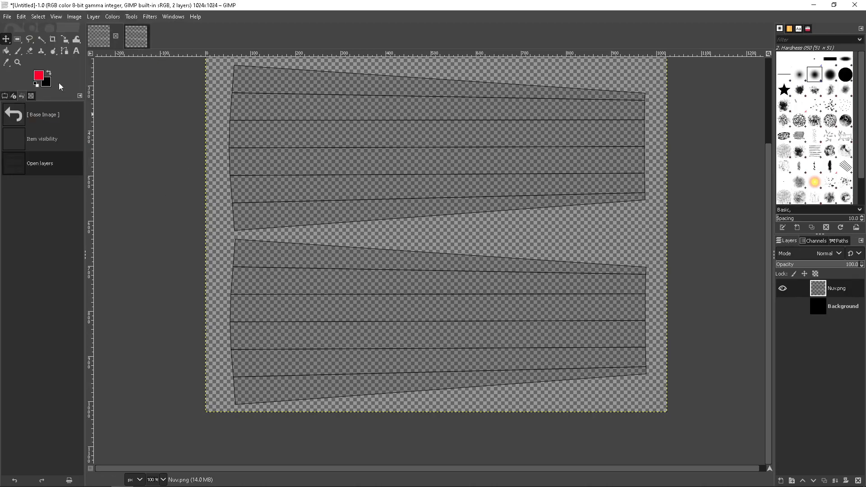
# Step: Test the Paintbrush on the corner of the lower body island and set the brush hardness to 100
pyautogui.click(17, 50)
pyautogui.click(235, 249)
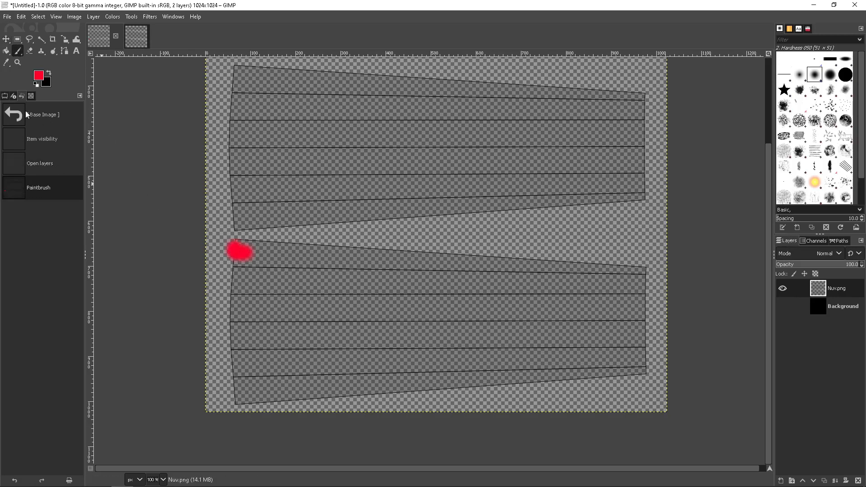
pyautogui.click(5, 96)
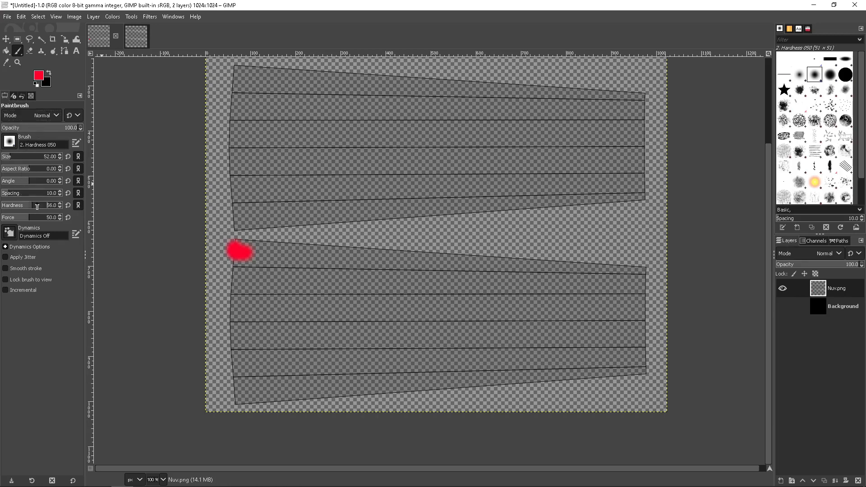
pyautogui.moveTo(27, 206); pyautogui.dragTo(64, 206)
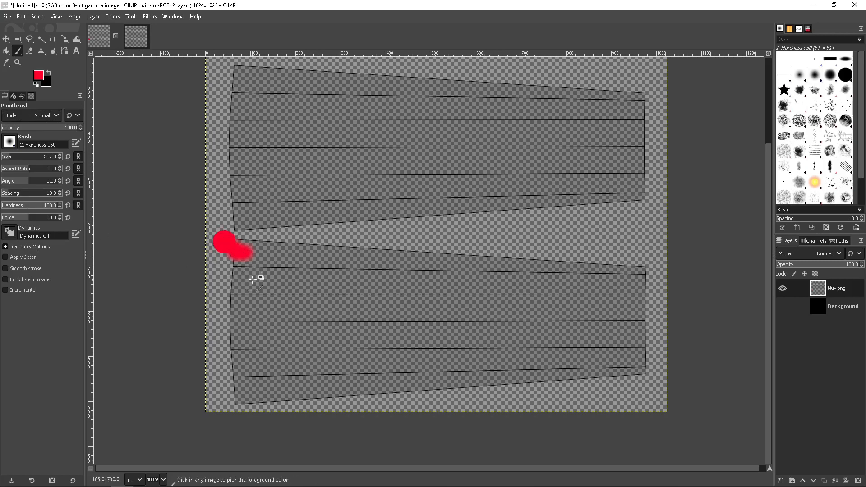
# Step: Undo the test dab and paint over the whole lower body island in red with a size 181 brush
pyautogui.hotkey('ctrl', 'z')
pyautogui.click(232, 255)
pyautogui.moveTo(232, 255)
pyautogui.mouseDown()
pyautogui.moveTo(247, 245)
pyautogui.moveTo(272, 256)
pyautogui.moveTo(272, 268)
pyautogui.mouseUp()
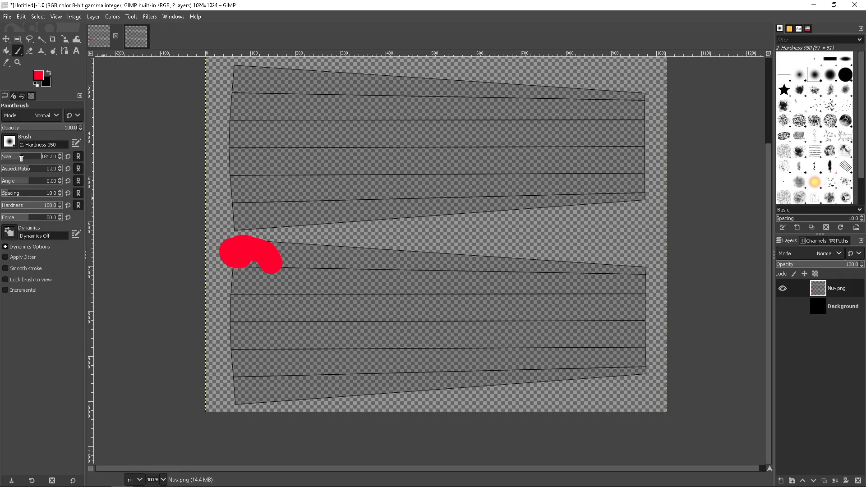
pyautogui.moveTo(269, 283)
pyautogui.mouseDown()
pyautogui.moveTo(253, 283)
pyautogui.moveTo(611, 272)
pyautogui.moveTo(635, 319)
pyautogui.moveTo(631, 356)
pyautogui.moveTo(476, 376)
pyautogui.moveTo(252, 383)
pyautogui.moveTo(252, 329)
pyautogui.moveTo(426, 333)
pyautogui.moveTo(575, 312)
pyautogui.mouseUp()
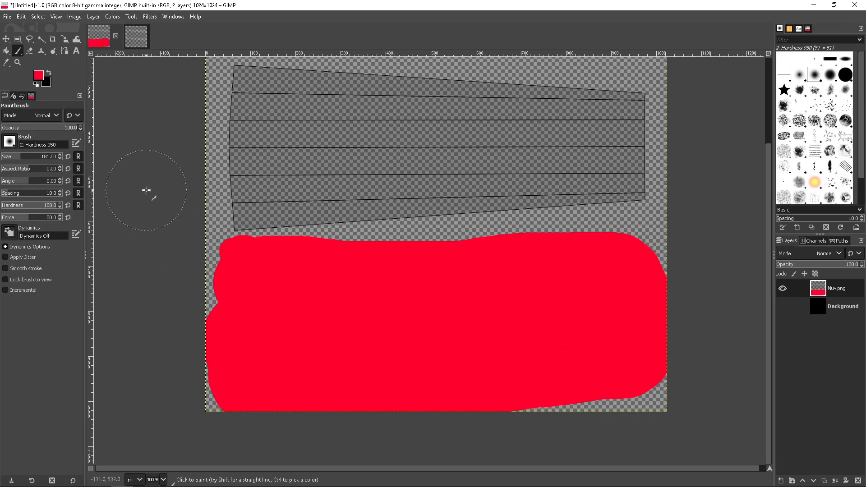
# Step: Set the foreground colour to white (ffffff)
pyautogui.click(40, 77)
pyautogui.moveTo(42, 82); pyautogui.dragTo(2, 14)
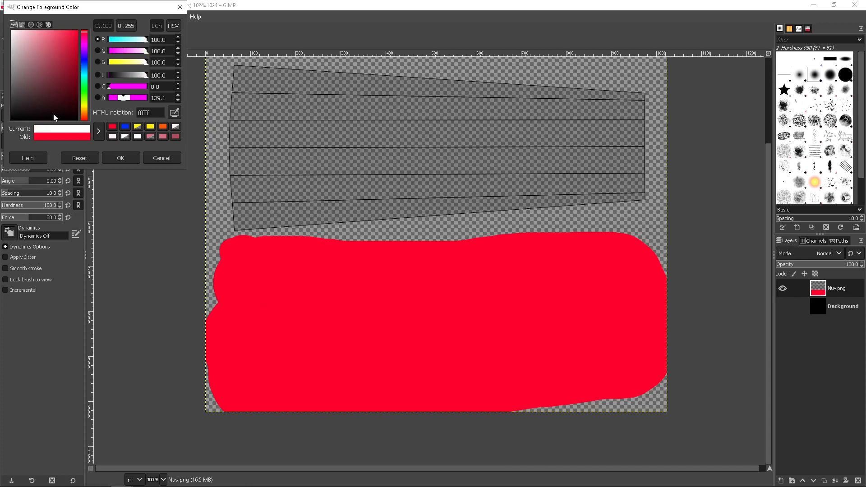
pyautogui.click(120, 158)
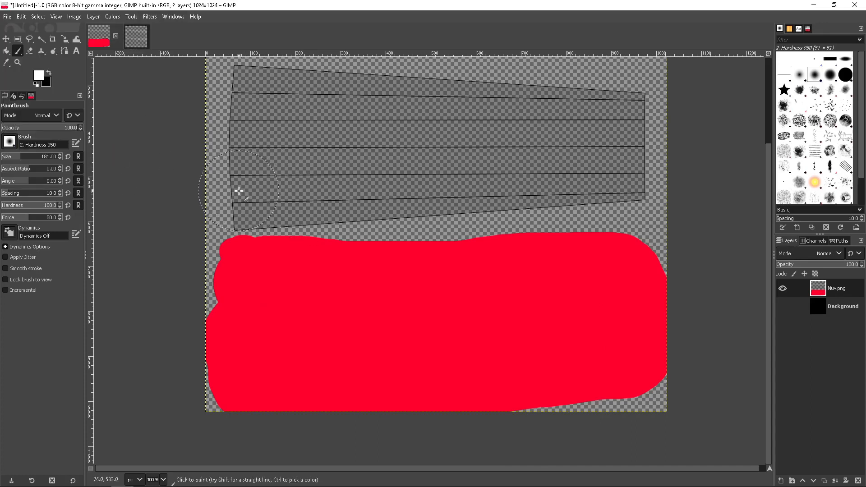
# Step: Try painting the upper body island white and undo all paint strokes on the Nuv.png layer
pyautogui.moveTo(240, 191); pyautogui.dragTo(302, 192)
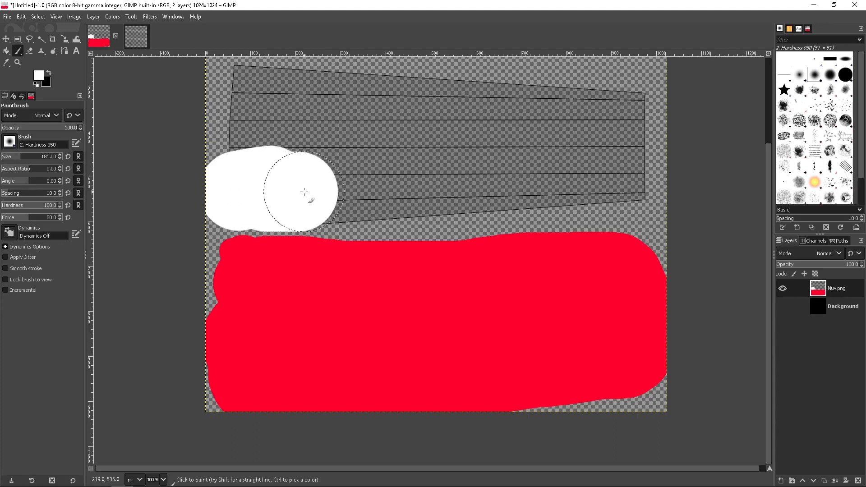
pyautogui.hotkey('ctrl', 'z')
pyautogui.hotkey('ctrl', 'z')
pyautogui.hotkey('ctrl', 'z')
pyautogui.hotkey('ctrl', 'z')
pyautogui.hotkey('ctrl', 'z')
pyautogui.hotkey('ctrl', 'z')
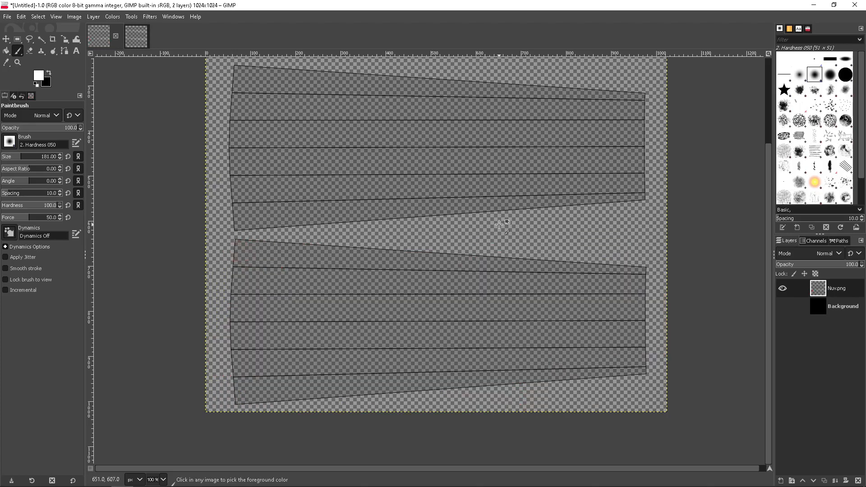
# Step: Add a transparent 1024 × 1024 px layer and paint over the whole upper body island on it in white
pyautogui.click(781, 481)
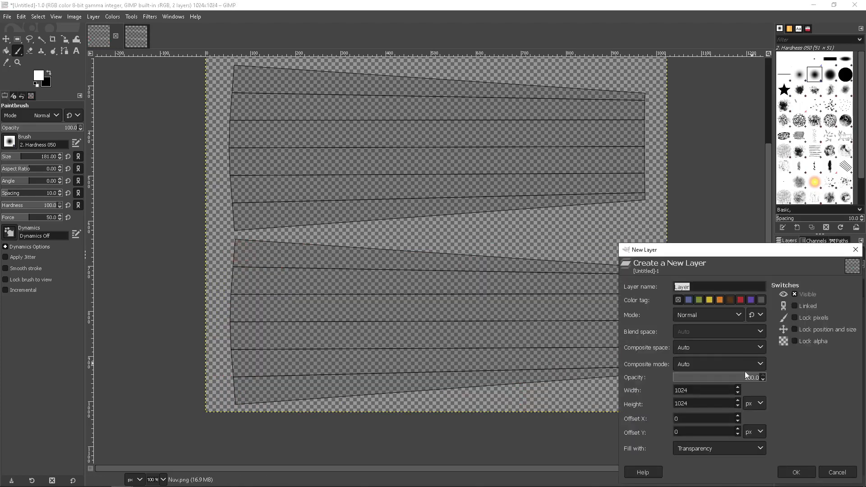
pyautogui.click(796, 472)
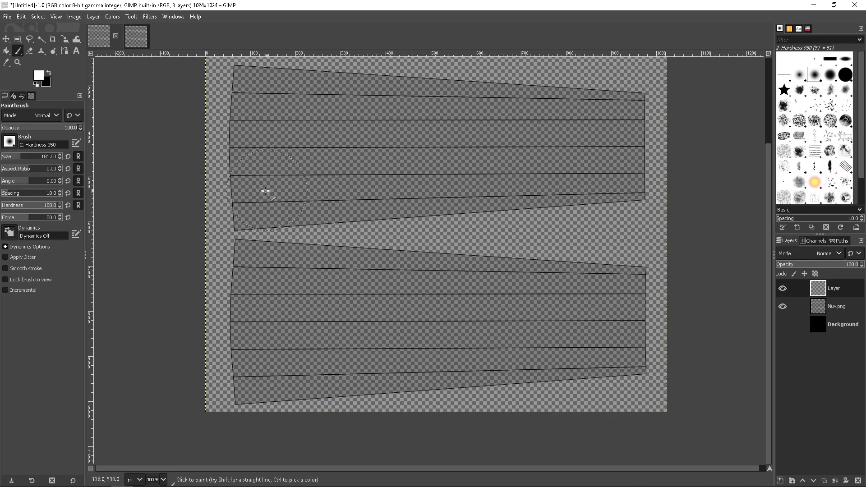
pyautogui.click(243, 192)
pyautogui.moveTo(242, 192)
pyautogui.mouseDown()
pyautogui.moveTo(610, 180)
pyautogui.moveTo(629, 163)
pyautogui.moveTo(630, 123)
pyautogui.moveTo(251, 93)
pyautogui.moveTo(240, 131)
pyautogui.moveTo(360, 139)
pyautogui.moveTo(290, 164)
pyautogui.moveTo(185, 164)
pyautogui.mouseUp()
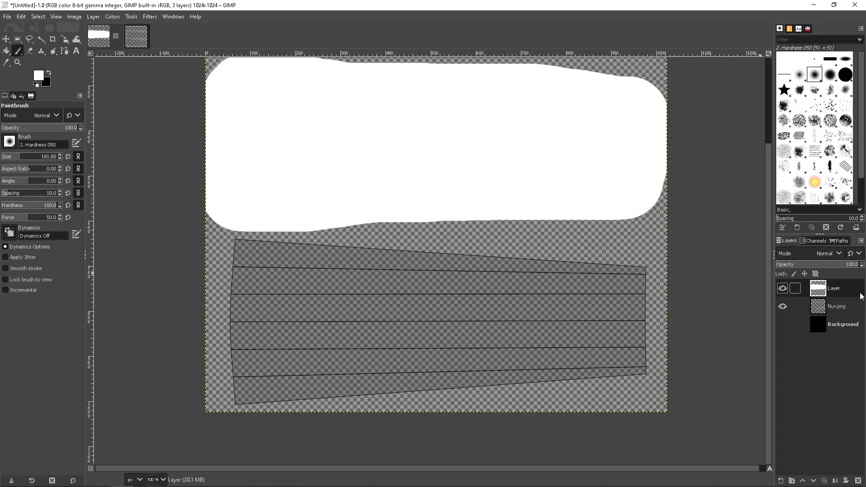
# Step: Move the painted layer below the Nuv.png layer and paint over the whole lower body island in red
pyautogui.moveTo(862, 296); pyautogui.dragTo(847, 322)
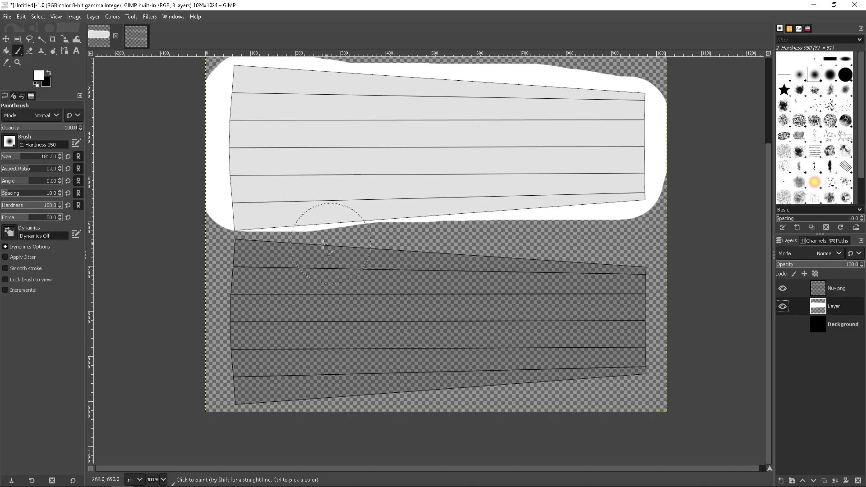
pyautogui.click(40, 75)
pyautogui.click(125, 126)
pyautogui.click(132, 157)
pyautogui.click(247, 273)
pyautogui.moveTo(247, 273)
pyautogui.mouseDown()
pyautogui.moveTo(251, 340)
pyautogui.moveTo(264, 369)
pyautogui.moveTo(254, 370)
pyautogui.moveTo(622, 351)
pyautogui.moveTo(630, 290)
pyautogui.moveTo(435, 297)
pyautogui.moveTo(286, 275)
pyautogui.moveTo(510, 286)
pyautogui.moveTo(501, 316)
pyautogui.moveTo(287, 320)
pyautogui.mouseUp()
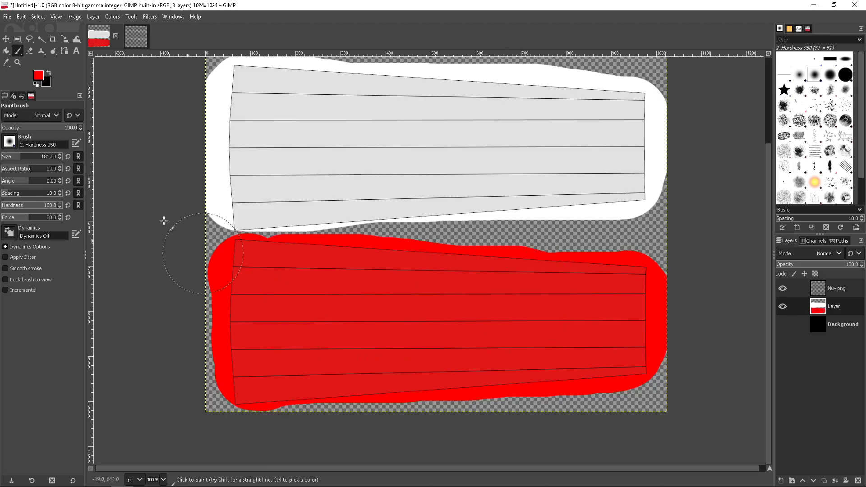
# Step: Activate the Text tool and set the text colour to white (ffffff)
pyautogui.scroll(5, 368, 261)
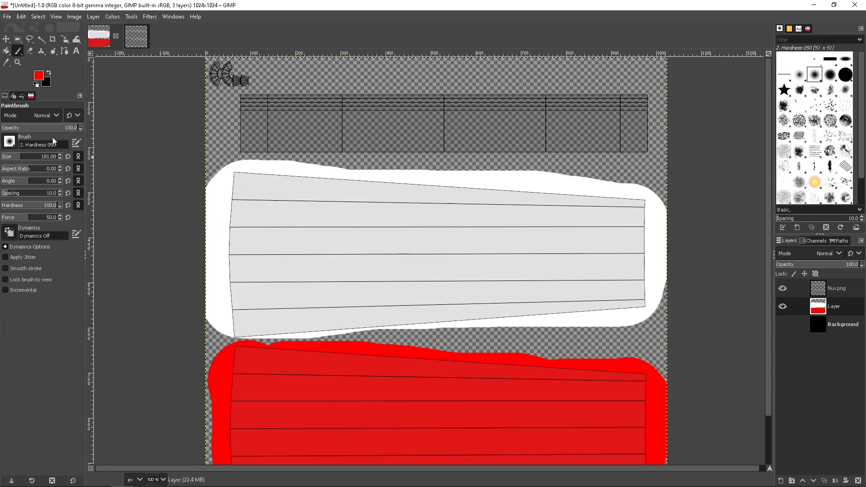
pyautogui.click(6, 39)
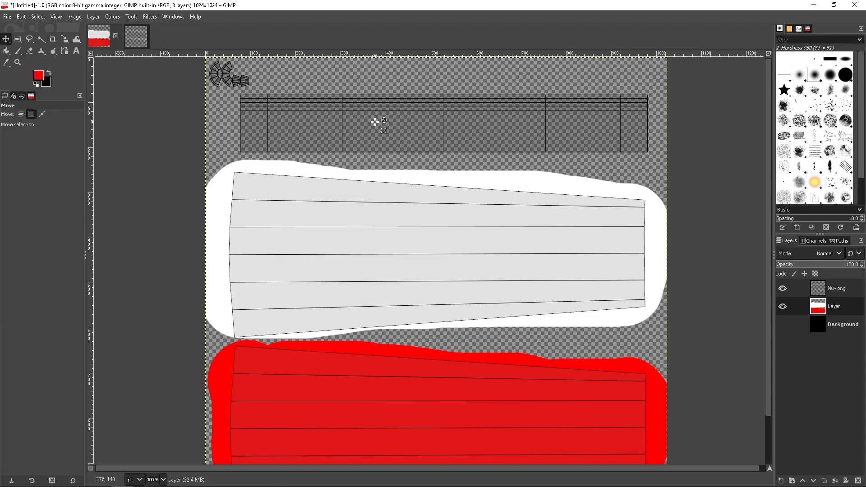
pyautogui.scroll(-3, 391, 258)
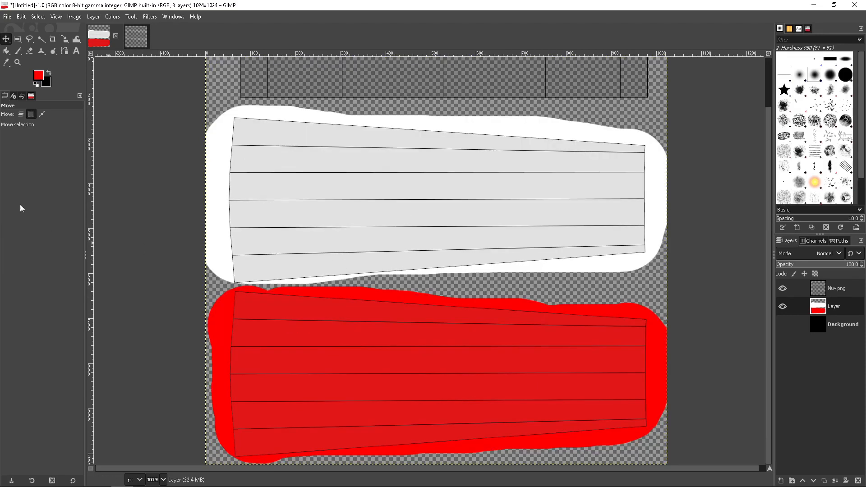
pyautogui.click(76, 51)
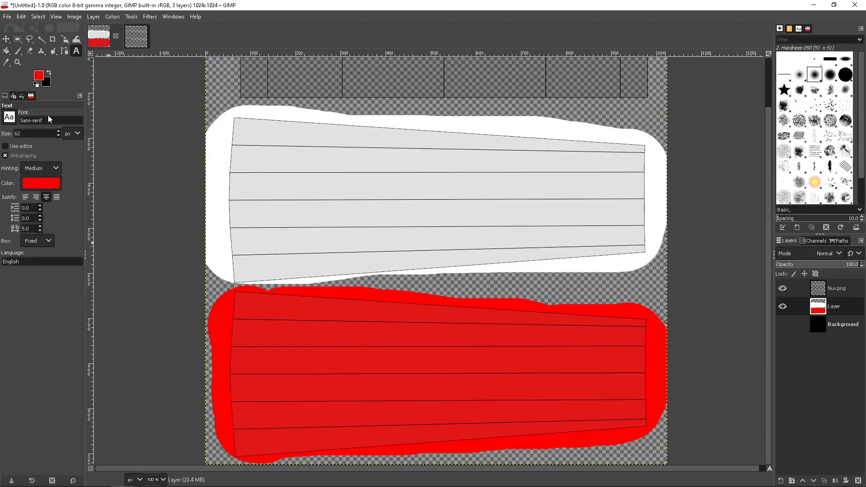
pyautogui.click(39, 75)
pyautogui.moveTo(39, 73); pyautogui.dragTo(2, 4)
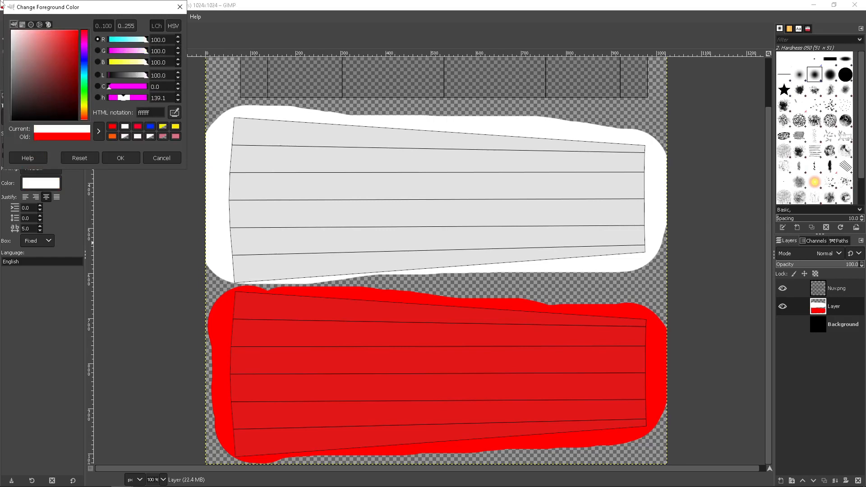
pyautogui.click(117, 159)
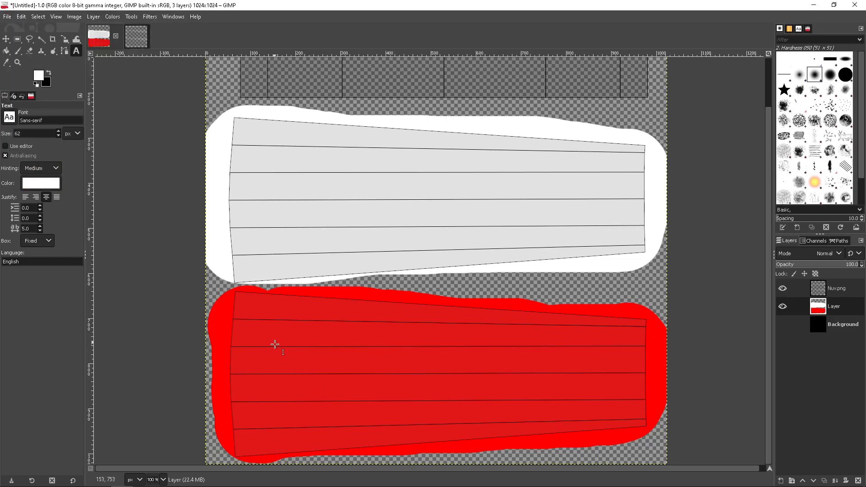
# Step: Draw a text box across the red body island and enter "Colgatte" in it
pyautogui.moveTo(274, 343); pyautogui.dragTo(607, 397)
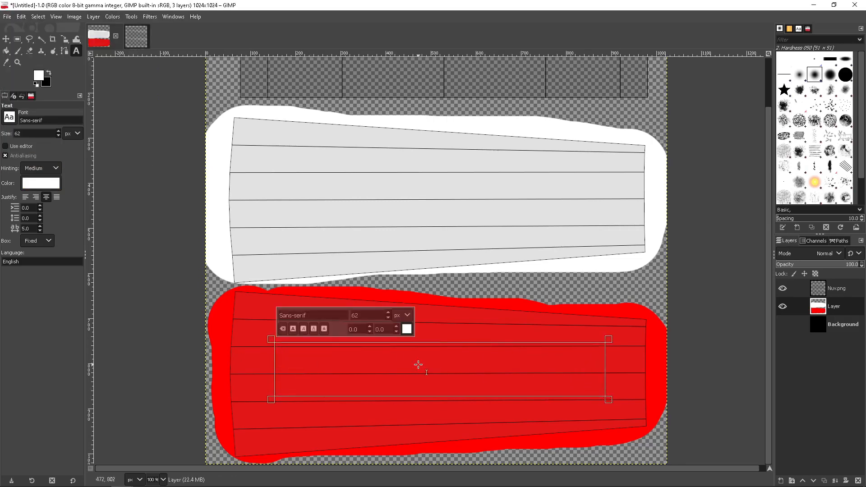
pyautogui.write('CO')
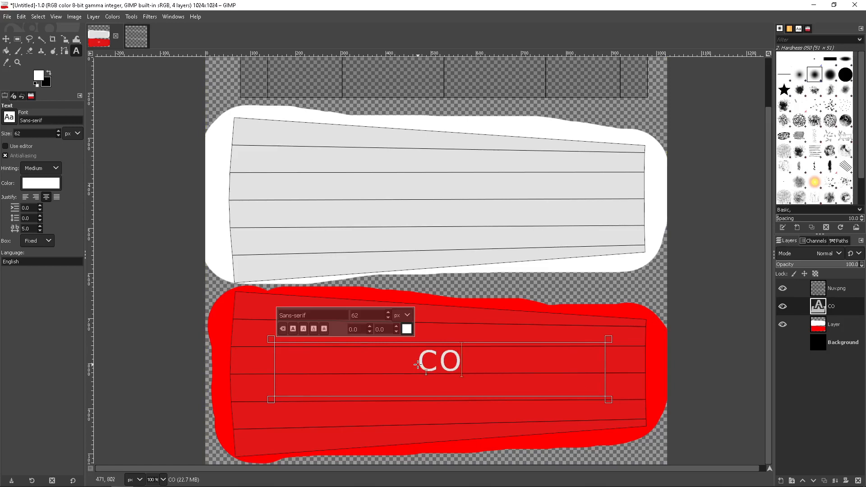
pyautogui.write('L')
pyautogui.press('BackSpace')
pyautogui.press('BackSpace')
pyautogui.write('olgat')
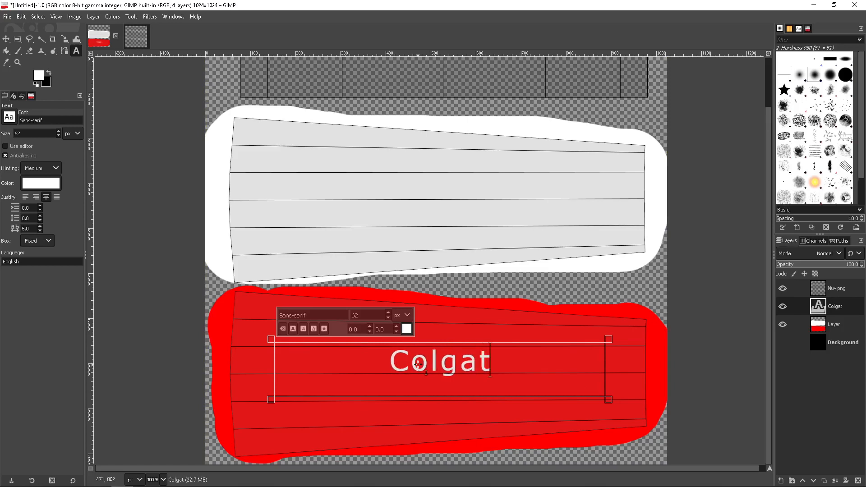
pyautogui.write('te')
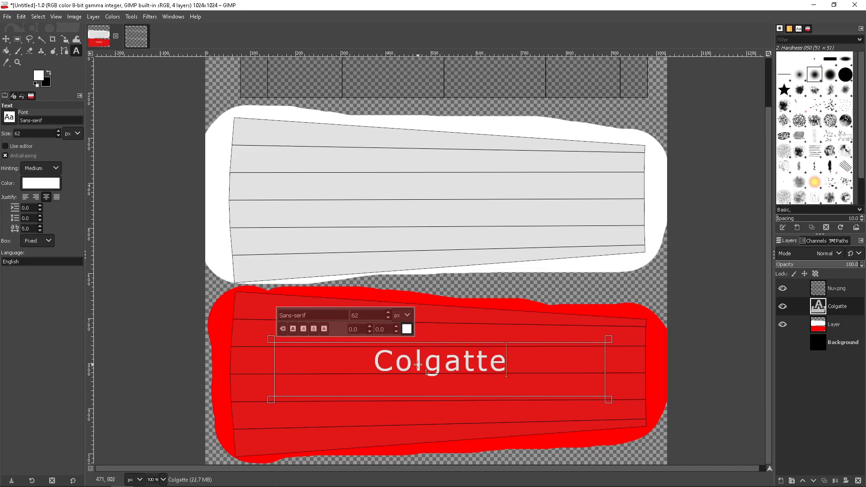
# Step: Make the whole "Colgatte" text bold and shrink its text box to fit closely around the word
pyautogui.hotkey('ctrl', 'a')
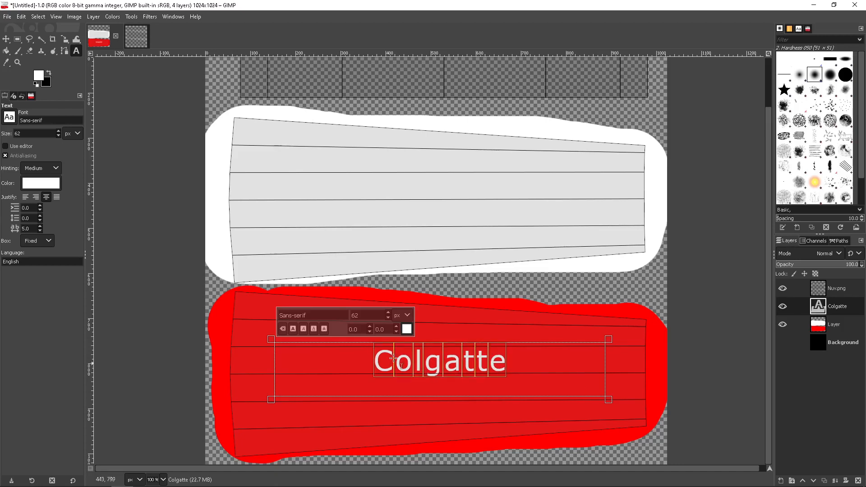
pyautogui.hotkey('ctrl', 'b')
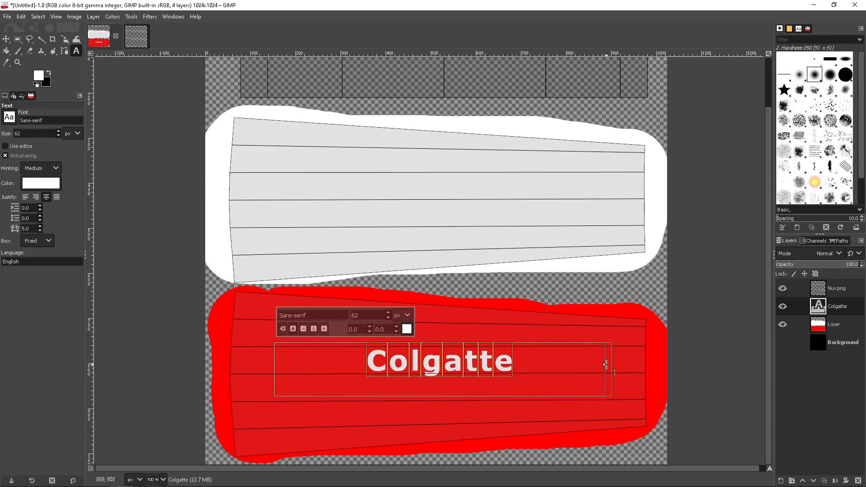
pyautogui.moveTo(604, 364); pyautogui.dragTo(455, 376)
pyautogui.moveTo(391, 400); pyautogui.dragTo(385, 386)
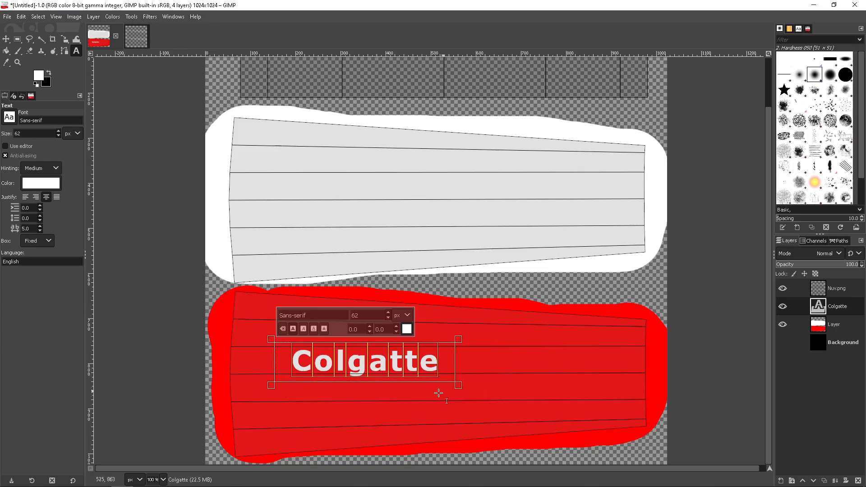
# Step: Reorder the layers so the Colgatte text layer sits above Nuv.png at the top of the stack
pyautogui.click(6, 39)
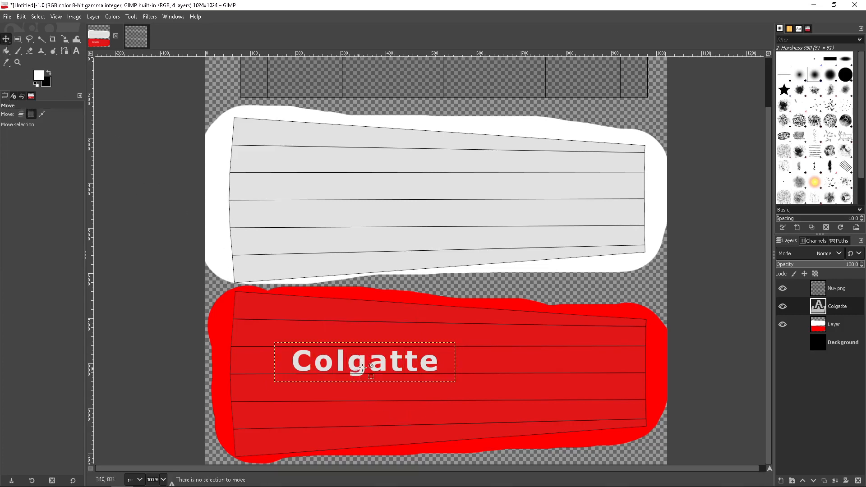
pyautogui.click(843, 309)
pyautogui.moveTo(840, 308); pyautogui.dragTo(841, 334)
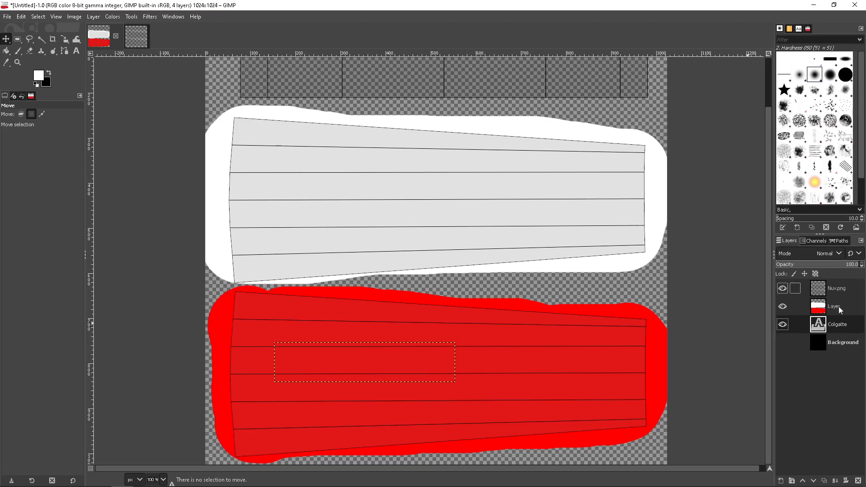
pyautogui.moveTo(841, 314); pyautogui.dragTo(839, 288)
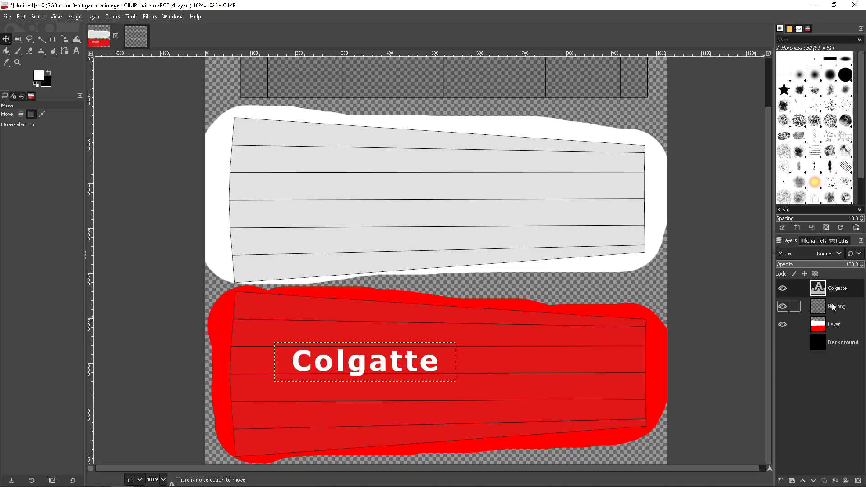
pyautogui.keyDown('ctrl'); pyautogui.scroll(1, 409, 381); pyautogui.keyUp('ctrl')
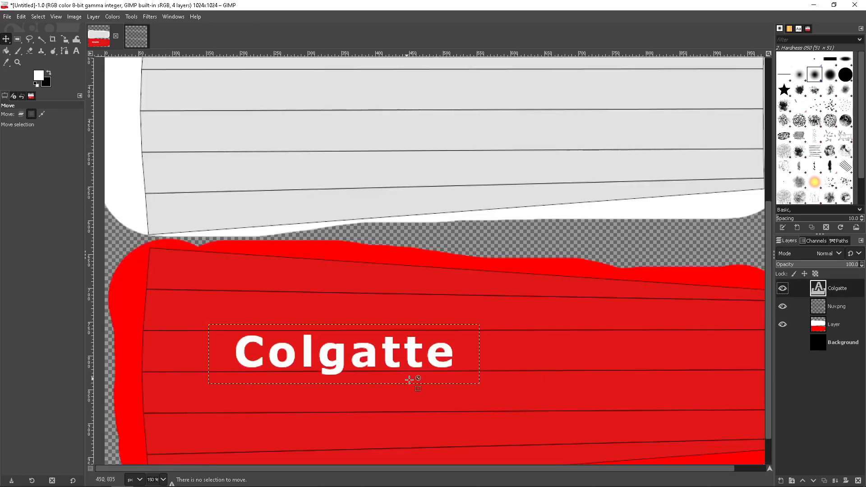
pyautogui.keyDown('ctrl'); pyautogui.scroll(1, 409, 381); pyautogui.keyUp('ctrl')
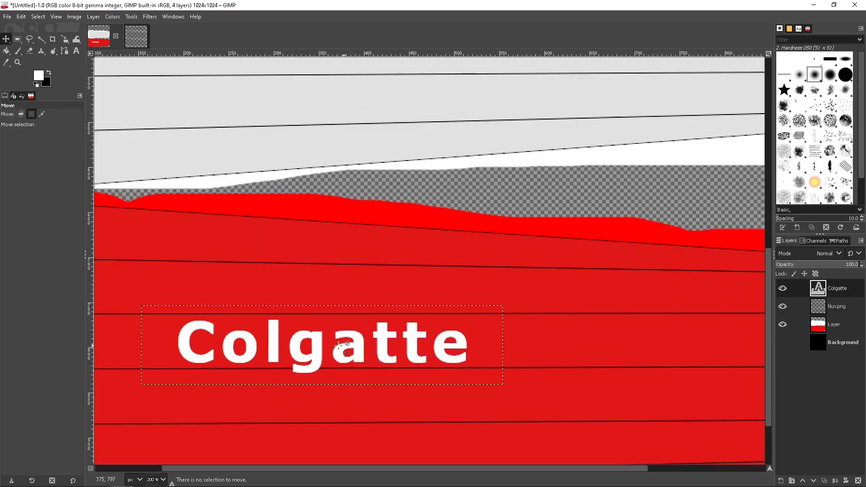
pyautogui.moveTo(834, 289)
pyautogui.mouseDown()
pyautogui.moveTo(851, 339)
pyautogui.moveTo(850, 283)
pyautogui.mouseUp()
pyautogui.keyDown('ctrl'); pyautogui.scroll(-3, 342, 318); pyautogui.keyUp('ctrl')
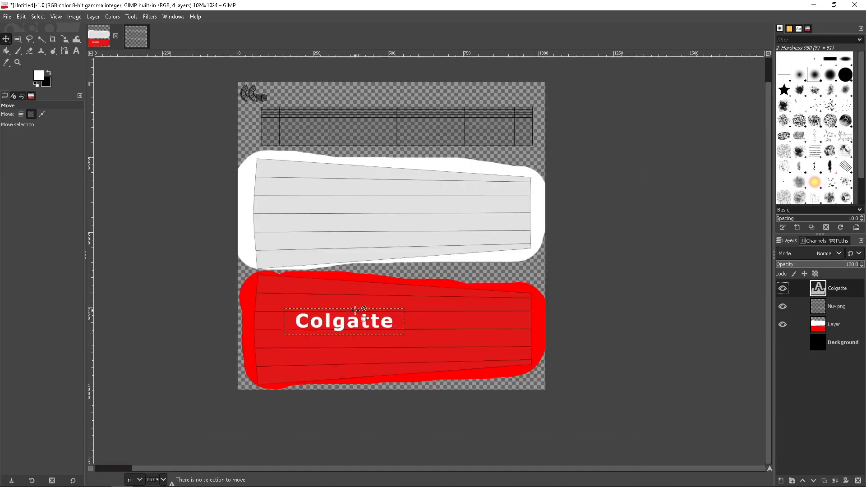
pyautogui.keyDown('ctrl'); pyautogui.scroll(1, 350, 319); pyautogui.keyUp('ctrl')
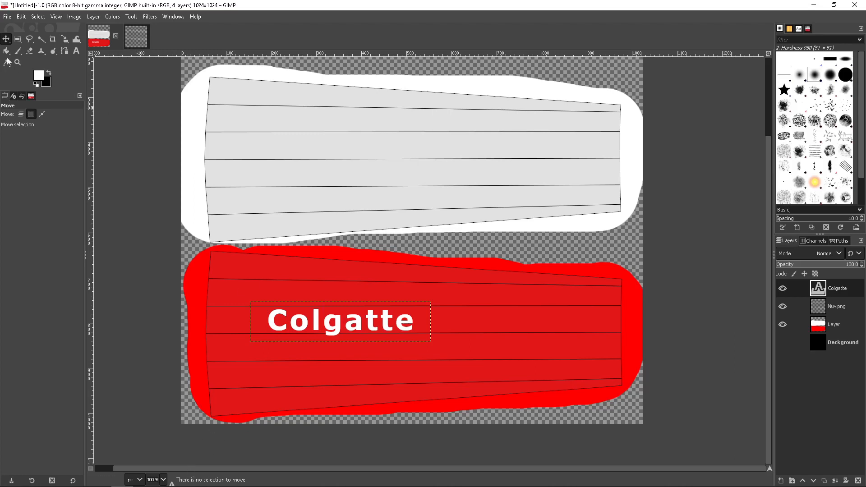
# Step: Select the Colgatte layer and hide the Nuv.png and painted layers so only the text is shown
pyautogui.click(855, 309)
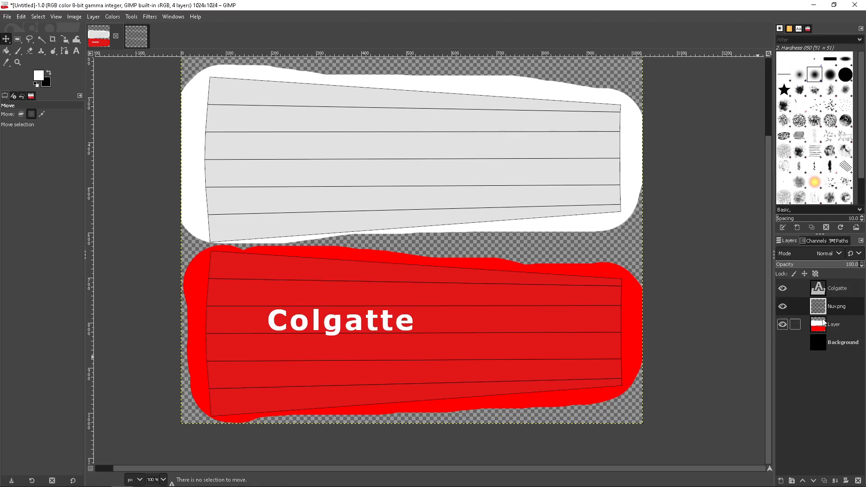
pyautogui.click(845, 325)
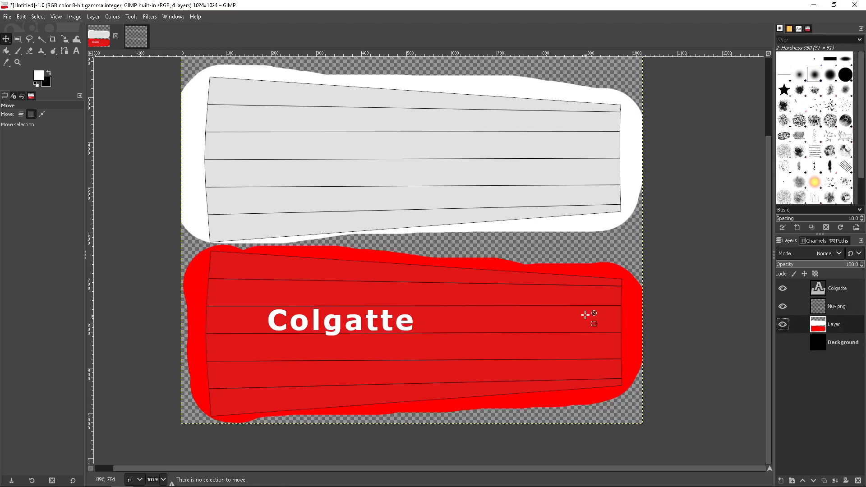
pyautogui.click(833, 289)
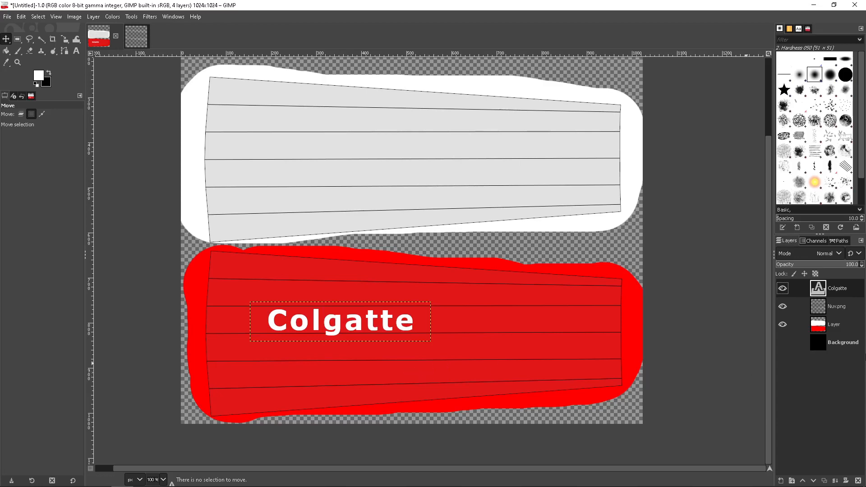
pyautogui.click(783, 325)
pyautogui.click(783, 306)
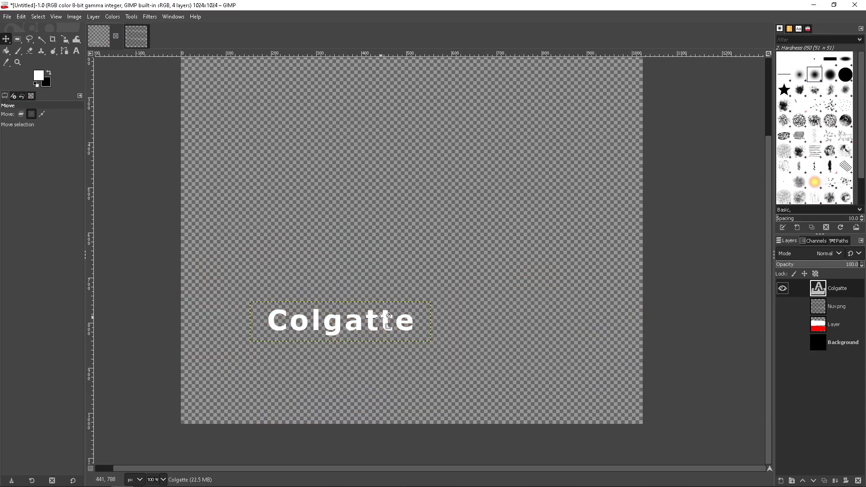
pyautogui.click(6, 50)
pyautogui.click(6, 39)
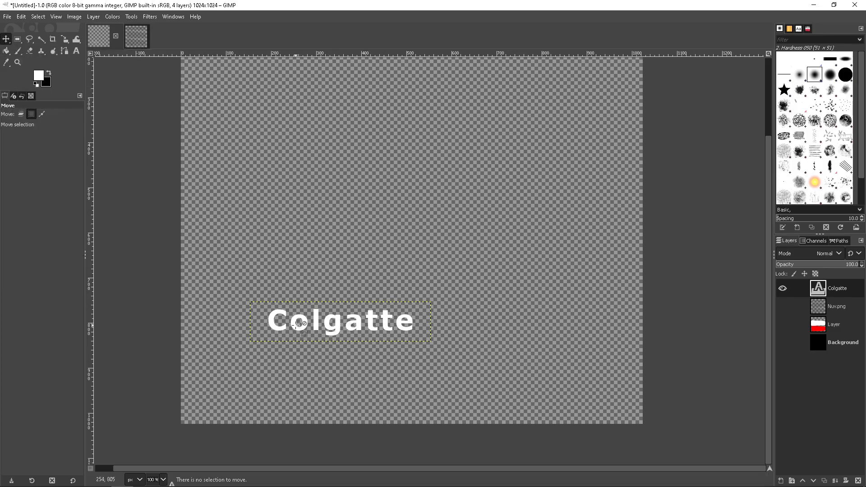
# Step: Delete the last three letters of the "Colgatte" text and re-enter them as "tte"
pyautogui.click(76, 51)
pyautogui.click(371, 329)
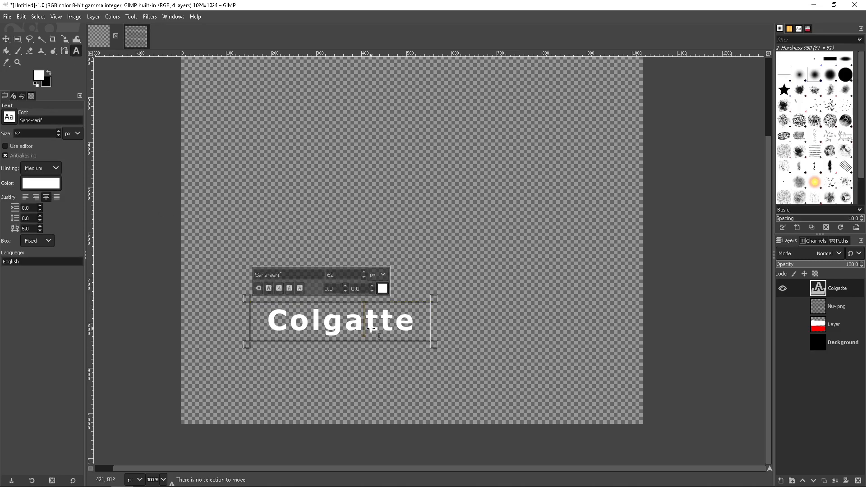
pyautogui.press('Delete')
pyautogui.press('Delete')
pyautogui.press('Delete')
pyautogui.write('tte')
pyautogui.press('Escape')
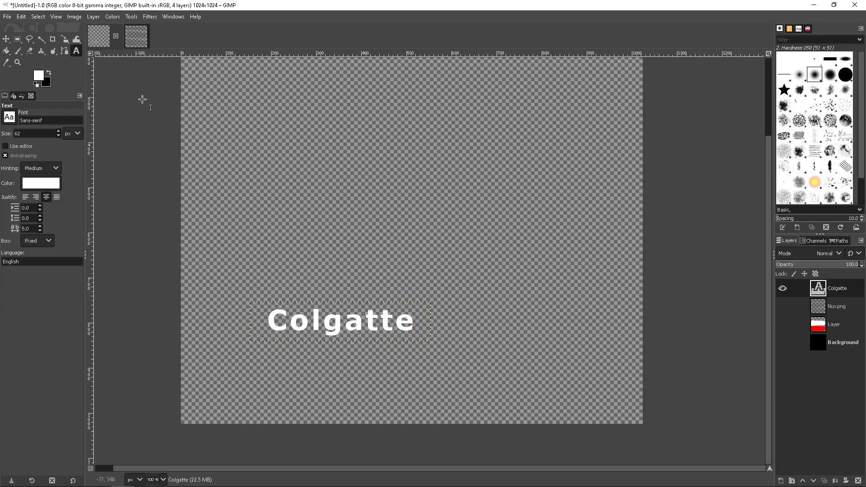
# Step: Switch the Move tool to moving layers and undo a trial shift of the Colgatte text
pyautogui.click(6, 38)
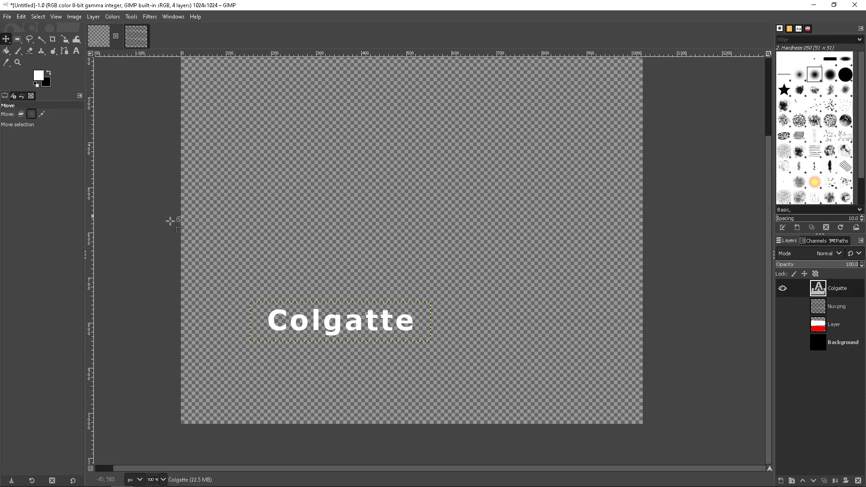
pyautogui.click(353, 318)
pyautogui.click(329, 321)
pyautogui.click(21, 114)
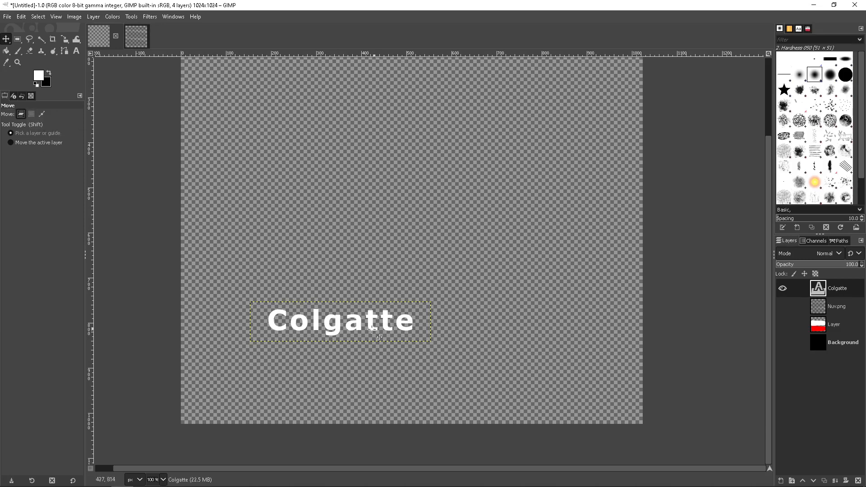
pyautogui.moveTo(358, 329); pyautogui.dragTo(342, 330)
pyautogui.hotkey('ctrl', 'z')
# Step: Show the painted and Nuv.png layers again and shift the Colgatte text slightly left and down on the red island
pyautogui.click(784, 324)
pyautogui.click(781, 307)
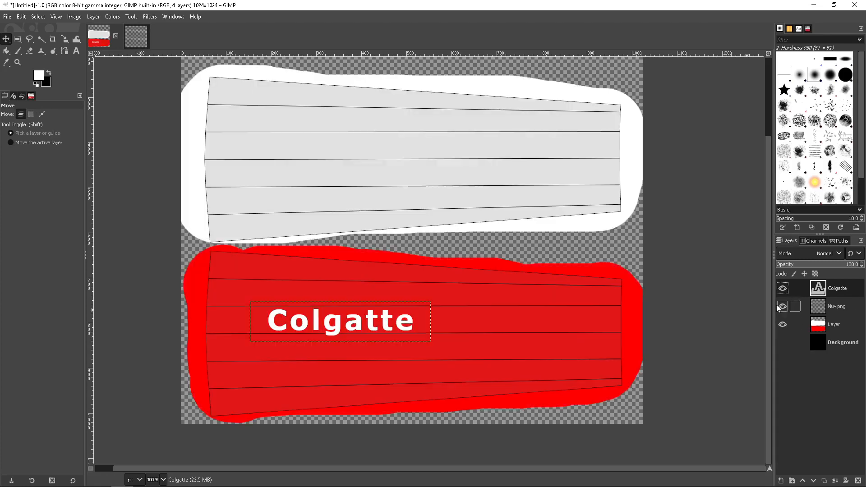
pyautogui.moveTo(326, 324); pyautogui.dragTo(303, 333)
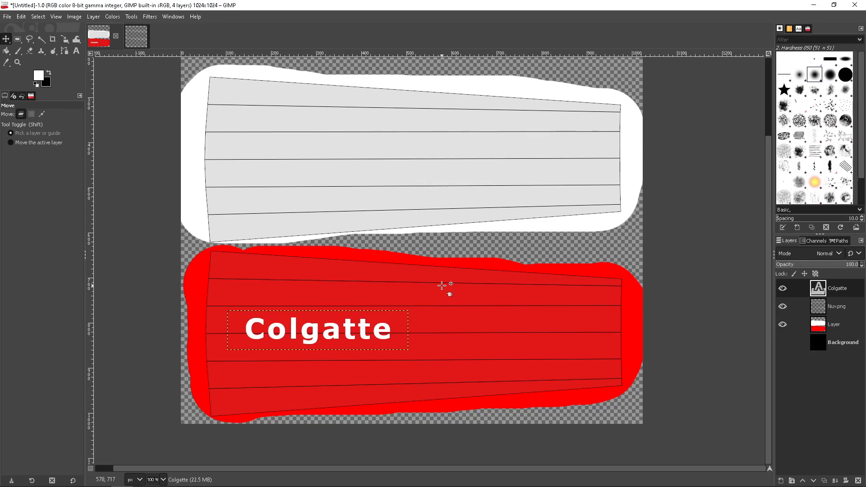
# Step: Import Simple-tooth-logo-on-transparent-background-PNG.png as a new layer and undo the import
pyautogui.click(7, 16)
pyautogui.click(39, 67)
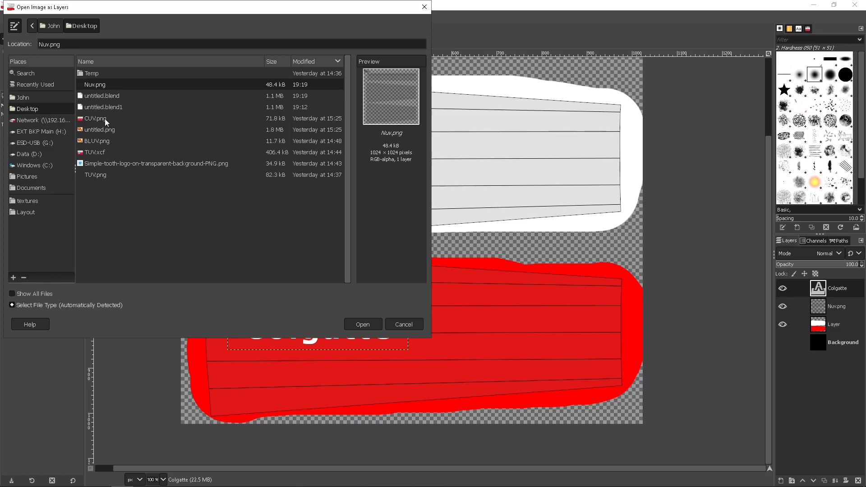
pyautogui.click(113, 163)
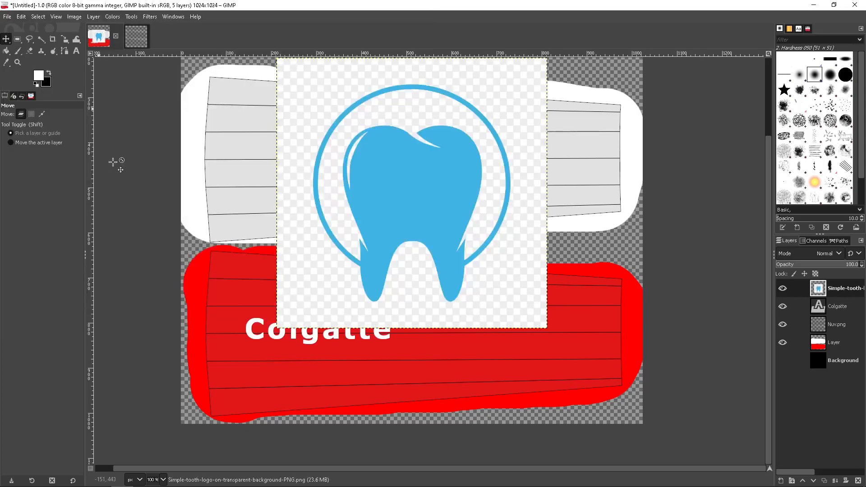
pyautogui.hotkey('ctrl', 'z')
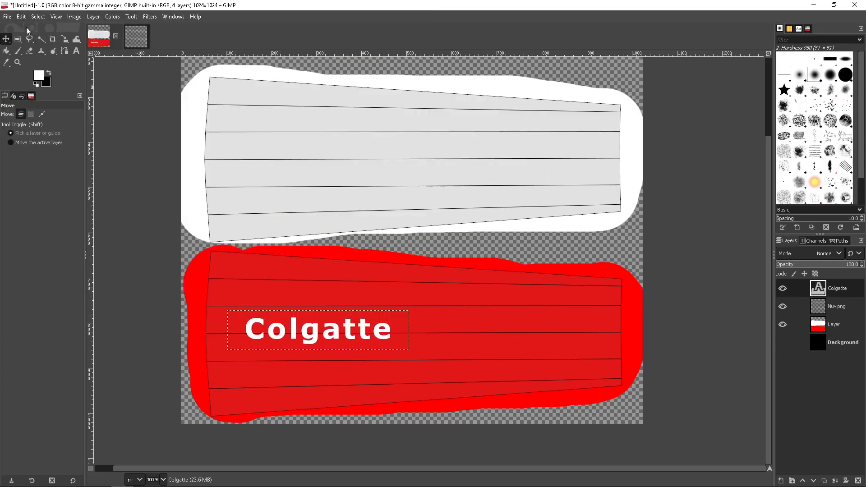
# Step: Open Simple-tooth-logo-on-transparent-background-PNG.png from the Desktop as a separate image
pyautogui.click(8, 17)
pyautogui.click(20, 51)
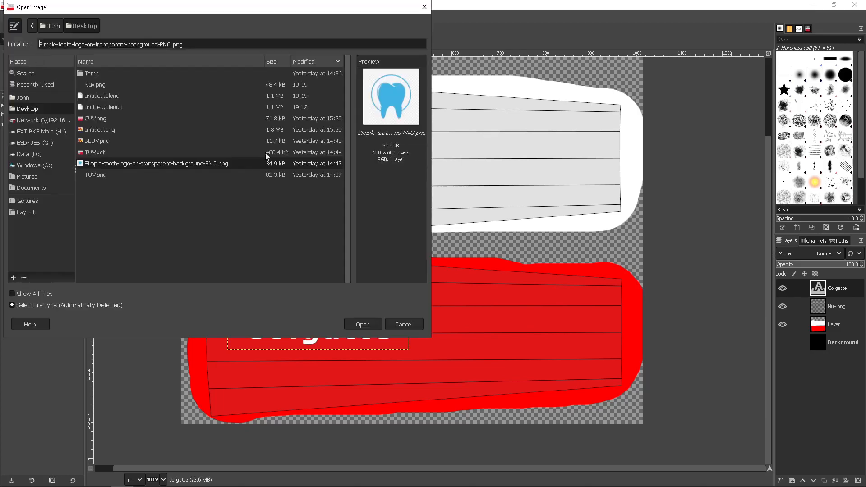
pyautogui.doubleClick(139, 165)
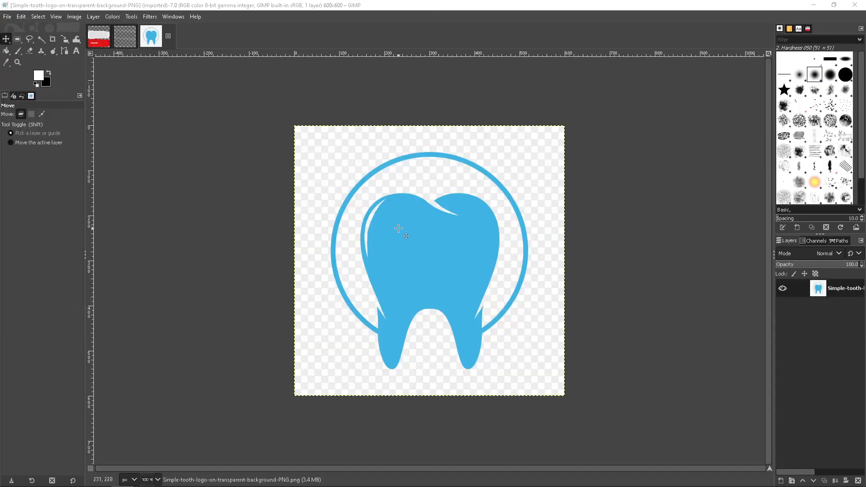
# Step: Select the logo's checkered background by colour and fill it with black
pyautogui.click(75, 16)
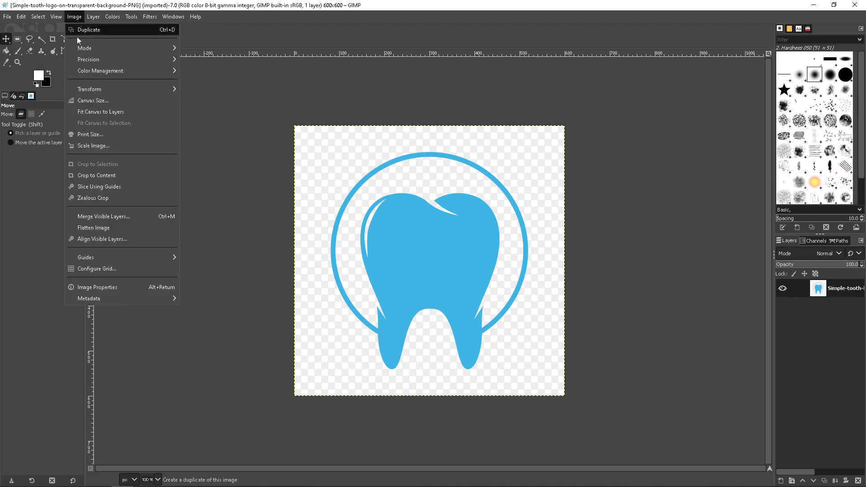
pyautogui.click(44, 17)
pyautogui.click(60, 75)
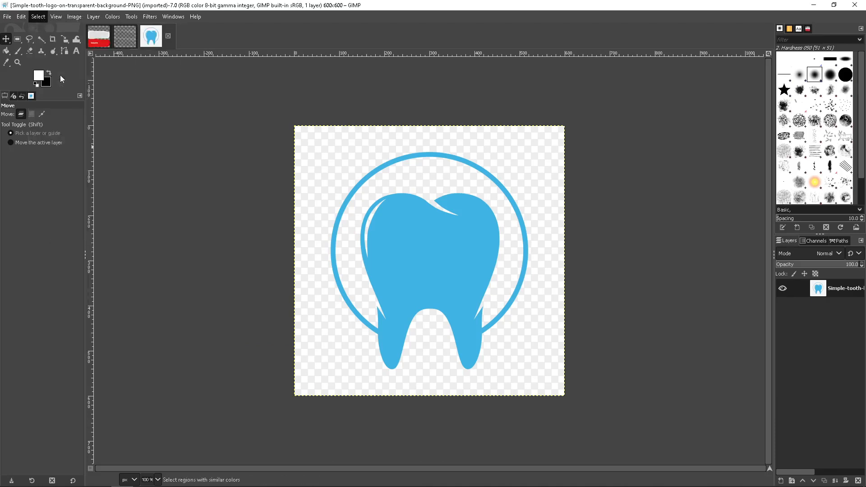
pyautogui.click(318, 202)
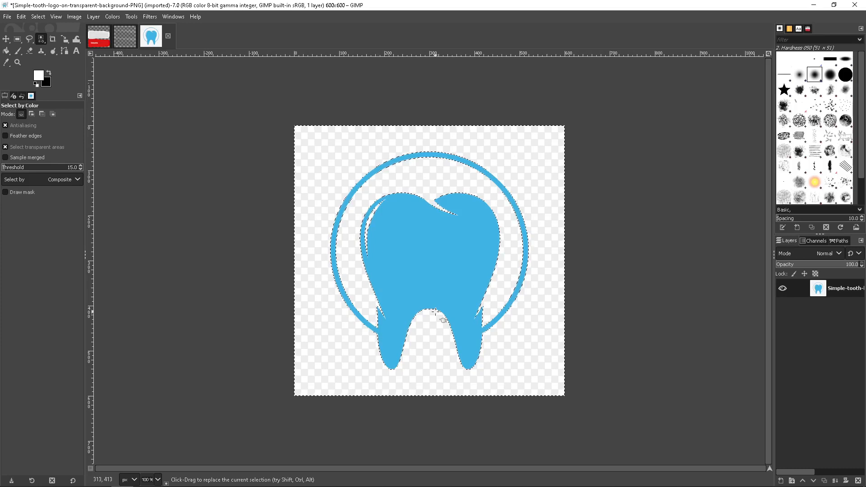
pyautogui.hotkey('ctrl', '.')
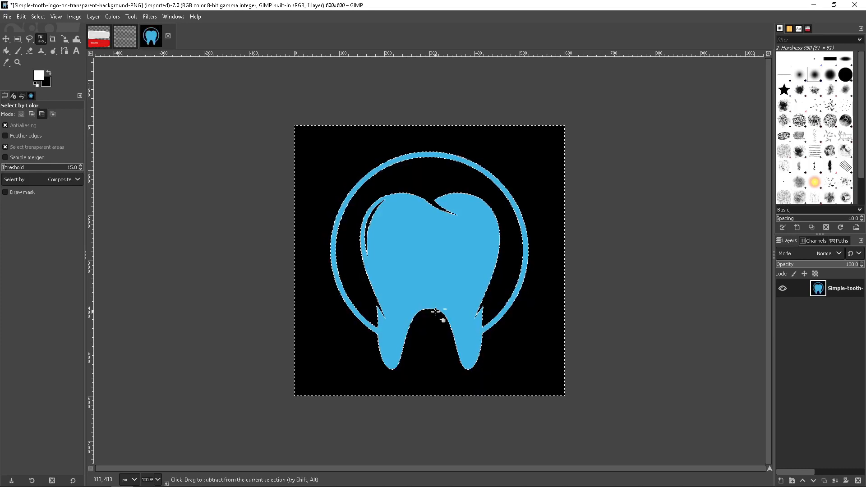
# Step: Cut the blue tooth logo and paste it over a new transparent layer named "Icom" in the tube texture image
pyautogui.hotkey('ctrl', 'x')
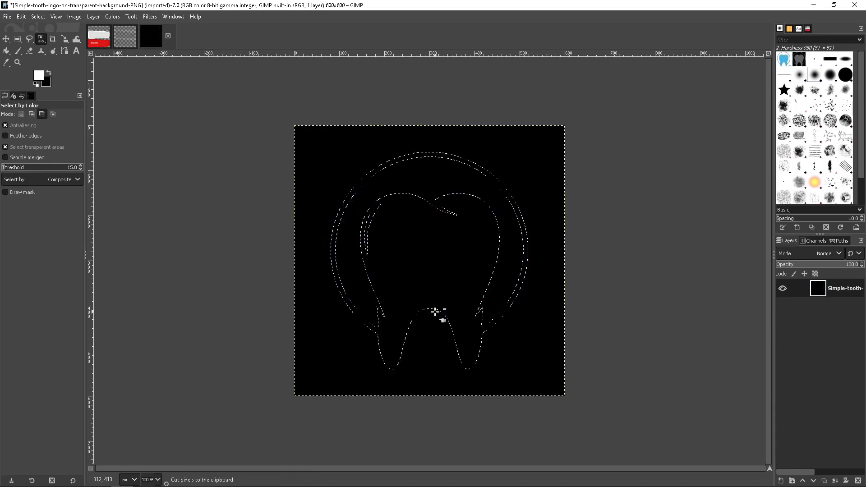
pyautogui.click(90, 42)
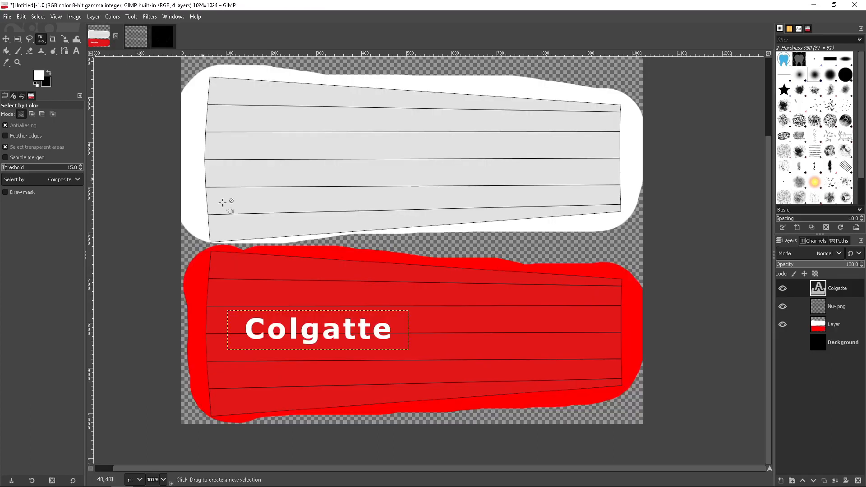
pyautogui.click(783, 481)
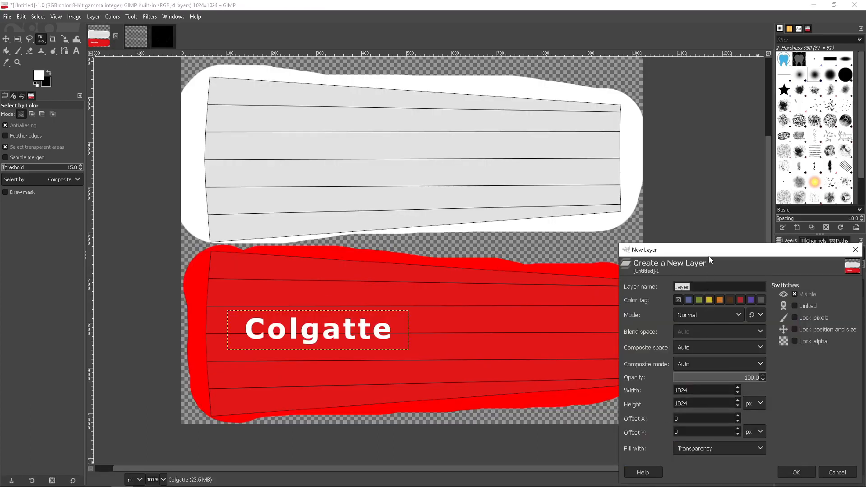
pyautogui.write('Icom')
pyautogui.click(797, 472)
pyautogui.hotkey('ctrl', 'v')
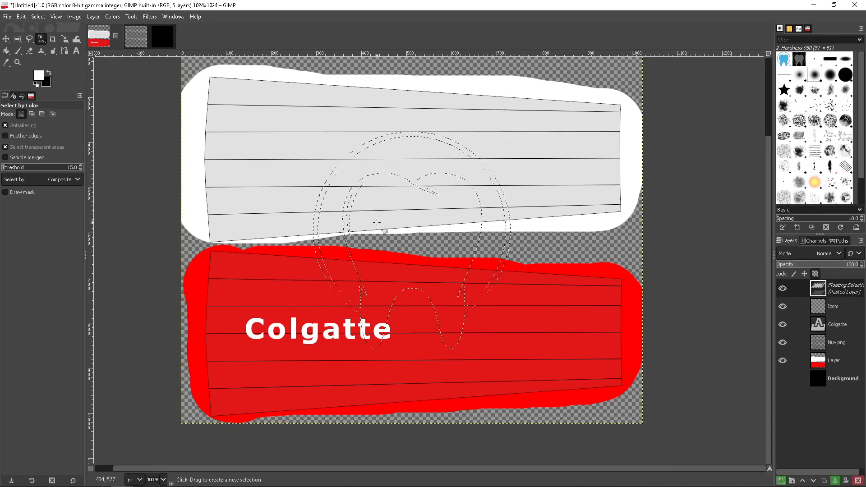
# Step: Scale the pasted tooth logo to about 188 × 207 px and place it near the right end of the red island
pyautogui.click(64, 39)
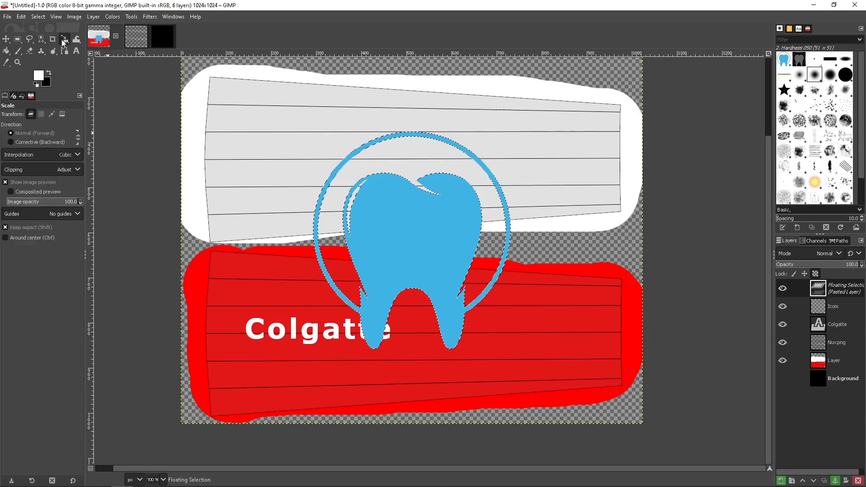
pyautogui.click(412, 257)
pyautogui.moveTo(329, 139); pyautogui.dragTo(410, 266)
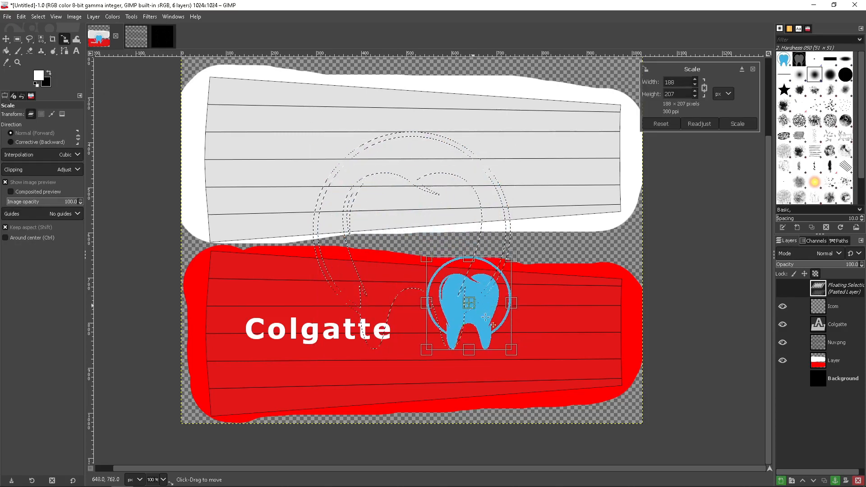
pyautogui.moveTo(481, 312); pyautogui.dragTo(564, 344)
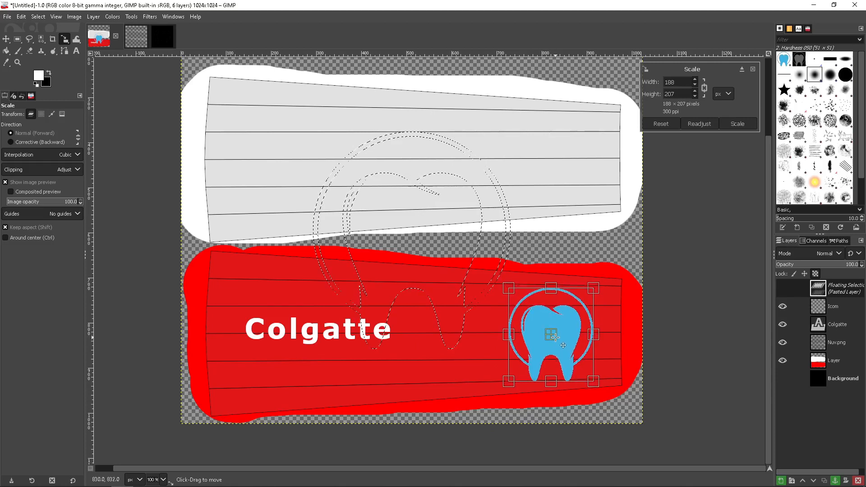
pyautogui.click(737, 124)
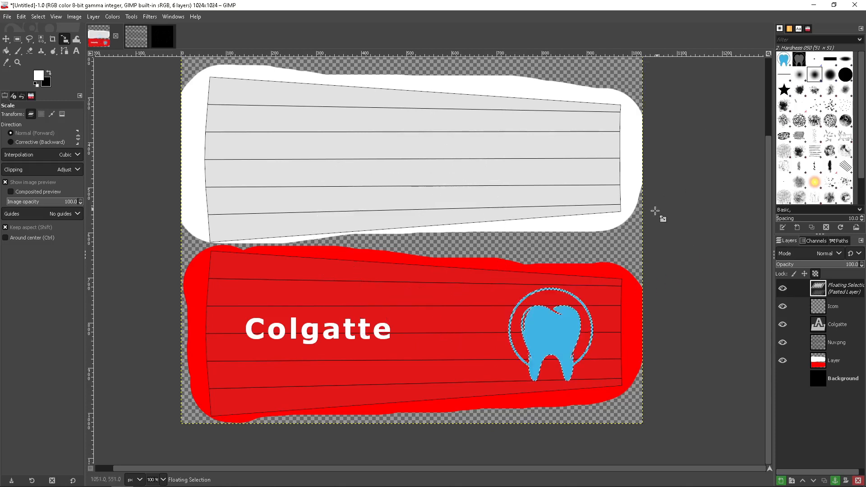
# Step: Add the text "JCH STUDIO" in dark green inside a wide text box on the white island
pyautogui.click(76, 50)
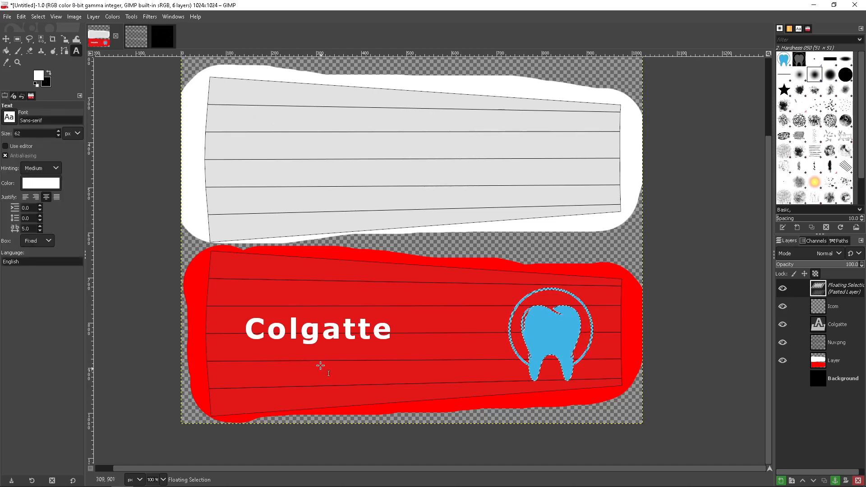
pyautogui.moveTo(233, 119); pyautogui.dragTo(560, 202)
pyautogui.click(361, 93)
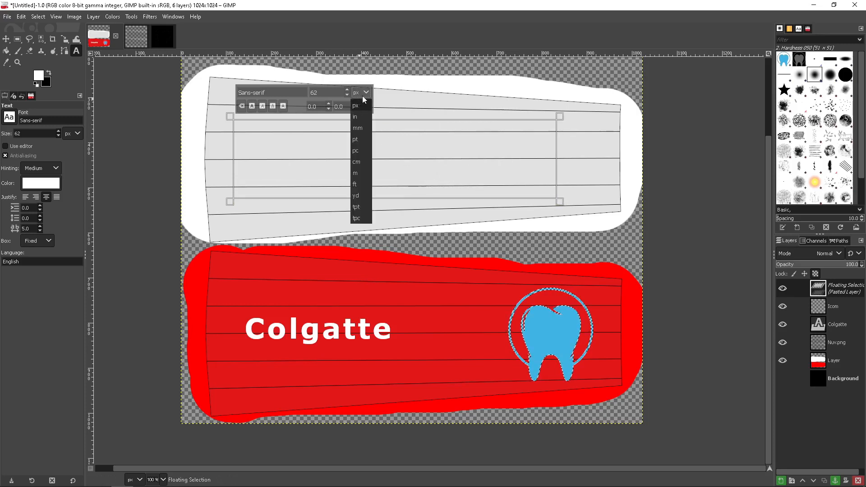
pyautogui.click(364, 100)
pyautogui.click(366, 107)
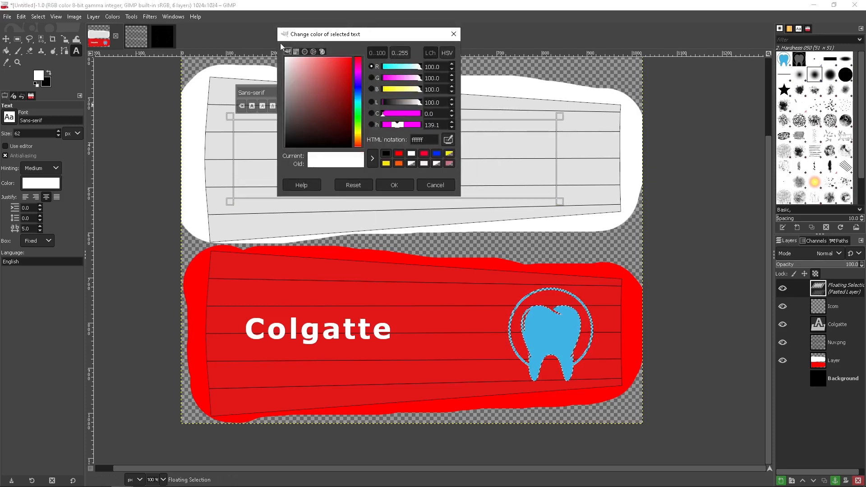
pyautogui.click(357, 113)
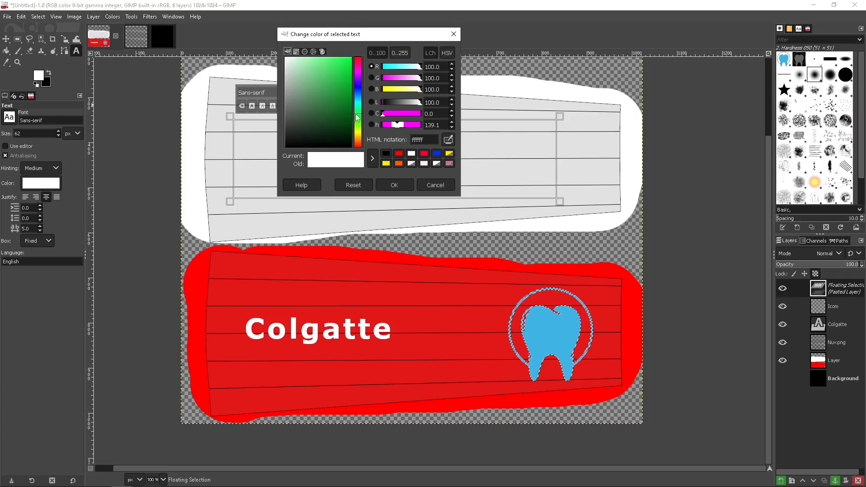
pyautogui.click(351, 57)
pyautogui.moveTo(350, 85)
pyautogui.mouseDown()
pyautogui.moveTo(352, 110)
pyautogui.moveTo(352, 101)
pyautogui.mouseUp()
pyautogui.click(394, 185)
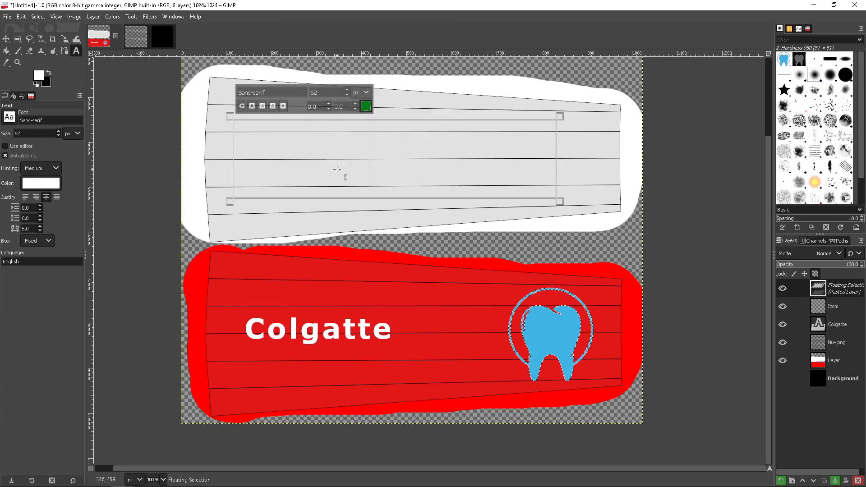
pyautogui.write('JCH STUDIO')
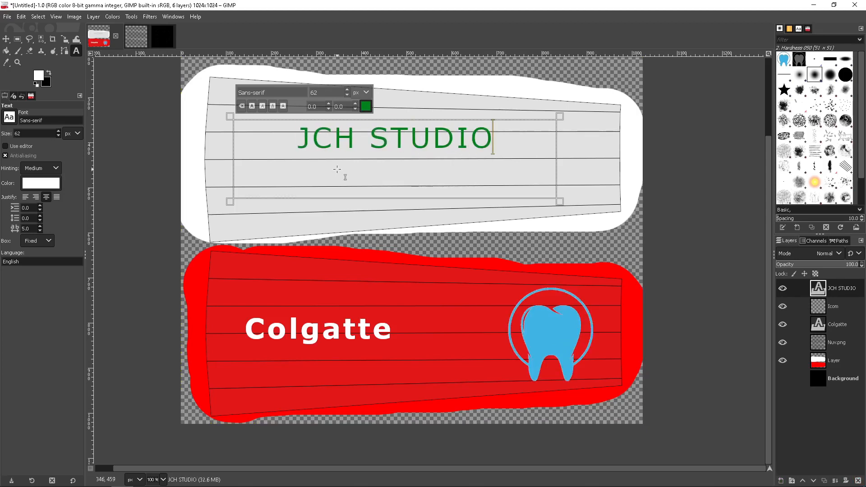
# Step: Make the whole JCH STUDIO text bold and move it slightly down on the white island
pyautogui.hotkey('ctrl', 'a')
pyautogui.click(253, 106)
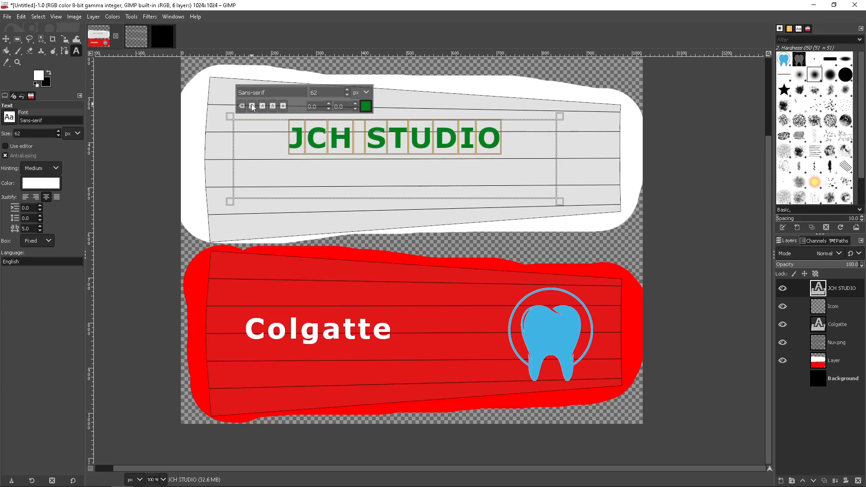
pyautogui.click(6, 39)
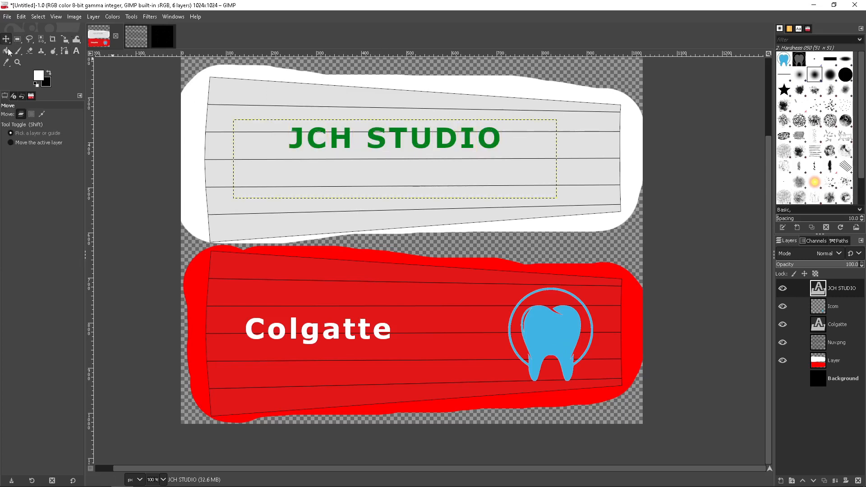
pyautogui.moveTo(343, 143); pyautogui.dragTo(342, 157)
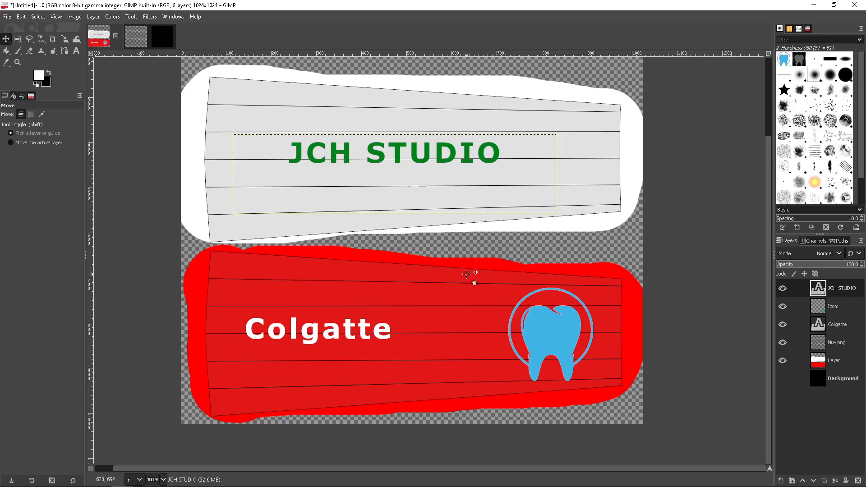
# Step: Paint the area around the cap islands white on the painted layer, filling the gaps above and beside the white tube island
pyautogui.scroll(3, 359, 245)
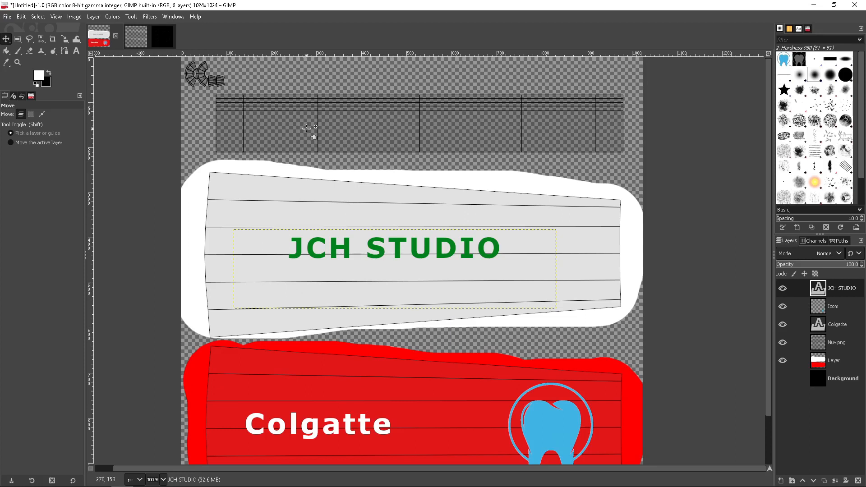
pyautogui.click(18, 51)
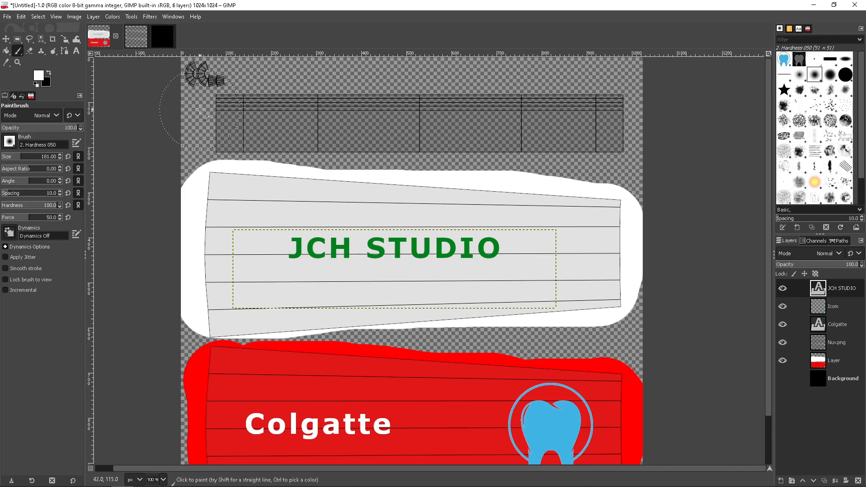
pyautogui.click(840, 359)
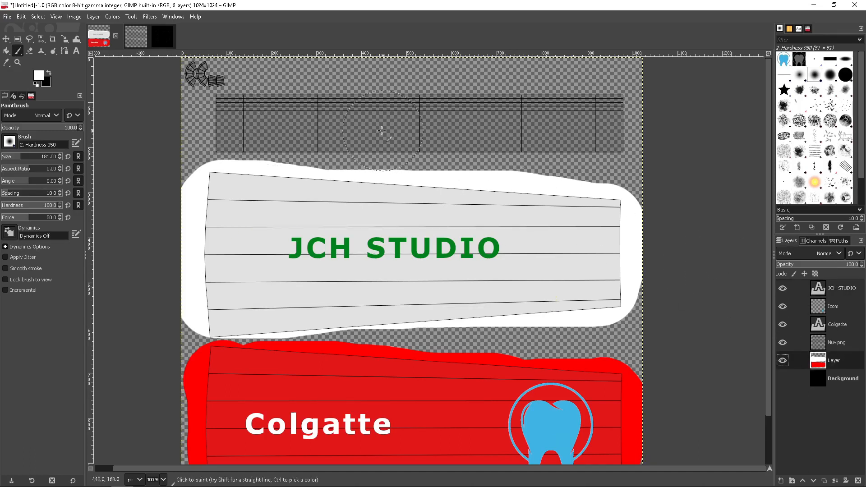
pyautogui.moveTo(240, 115)
pyautogui.mouseDown()
pyautogui.moveTo(210, 81)
pyautogui.moveTo(302, 106)
pyautogui.moveTo(463, 93)
pyautogui.moveTo(532, 103)
pyautogui.moveTo(555, 91)
pyautogui.moveTo(590, 126)
pyautogui.moveTo(537, 88)
pyautogui.moveTo(331, 60)
pyautogui.mouseUp()
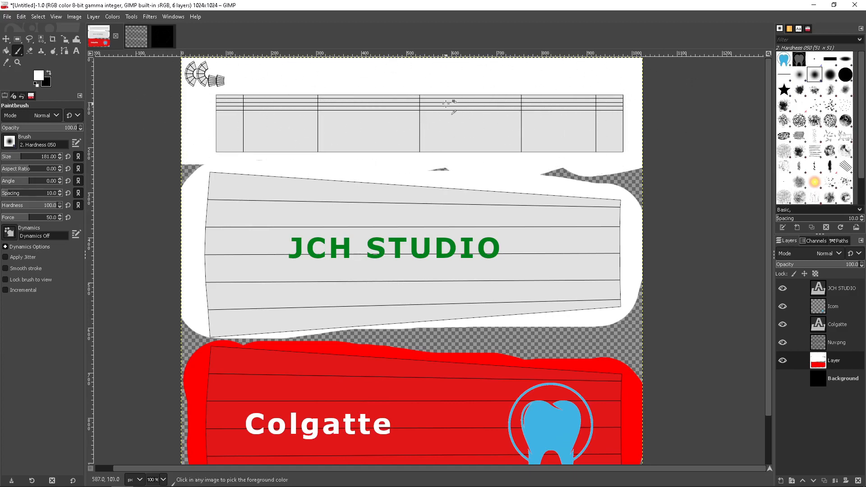
pyautogui.keyDown('ctrl'); pyautogui.scroll(-2, 453, 104); pyautogui.keyUp('ctrl')
pyautogui.keyDown('ctrl'); pyautogui.scroll(1, 452, 115); pyautogui.keyUp('ctrl')
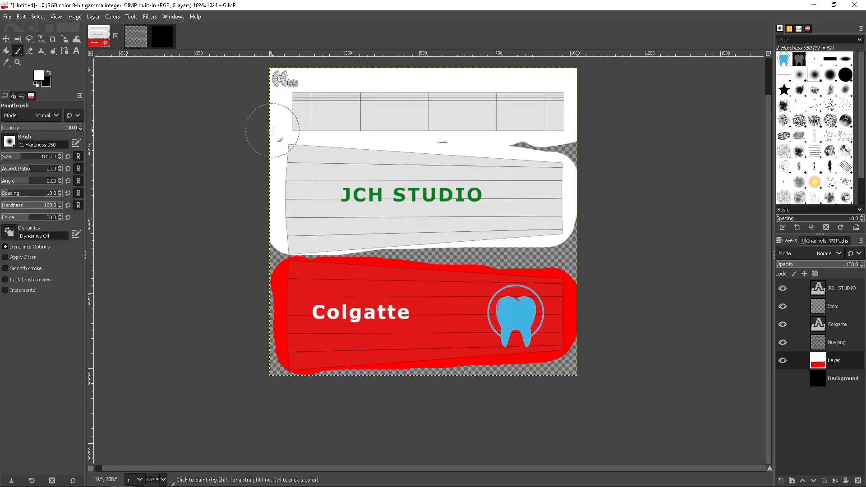
pyautogui.moveTo(271, 131)
pyautogui.mouseDown()
pyautogui.moveTo(671, 135)
pyautogui.moveTo(580, 159)
pyautogui.moveTo(585, 204)
pyautogui.mouseUp()
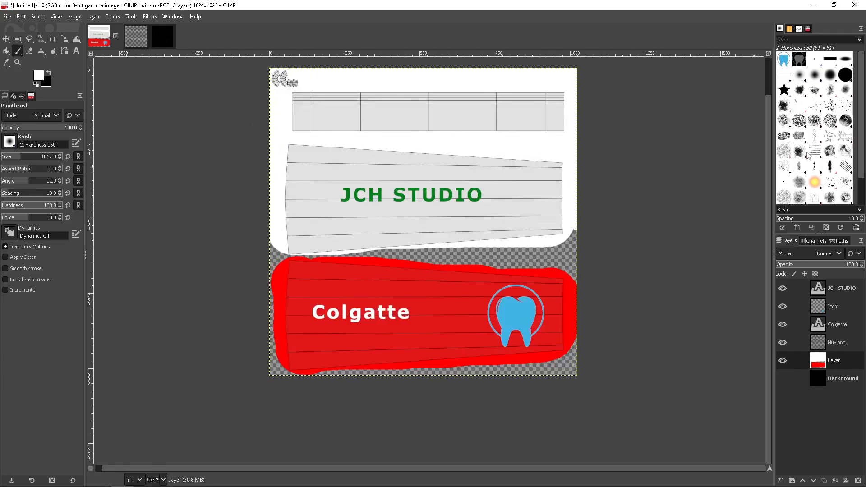
# Step: Save the image to the Desktop as Untitled.xcf
pyautogui.hotkey('ctrl', 's')
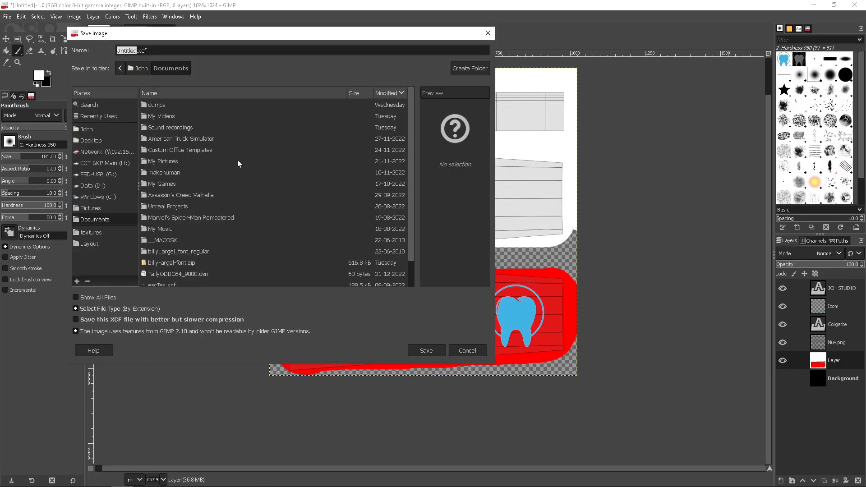
pyautogui.click(100, 143)
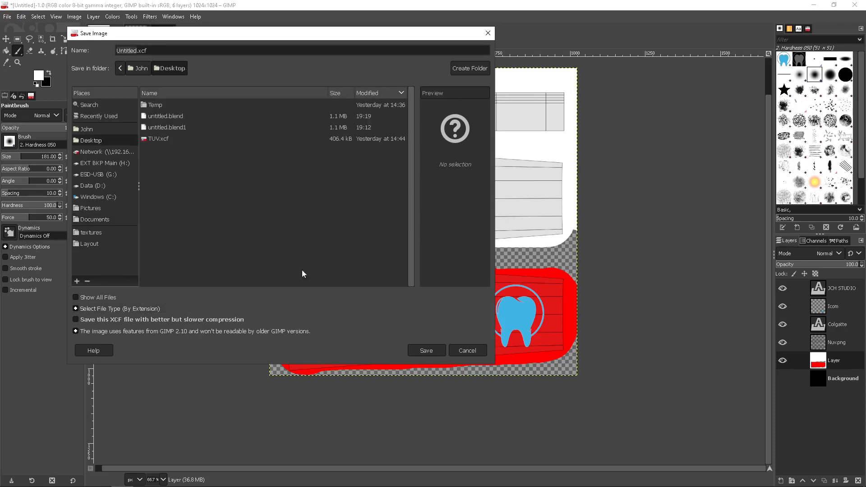
pyautogui.click(426, 350)
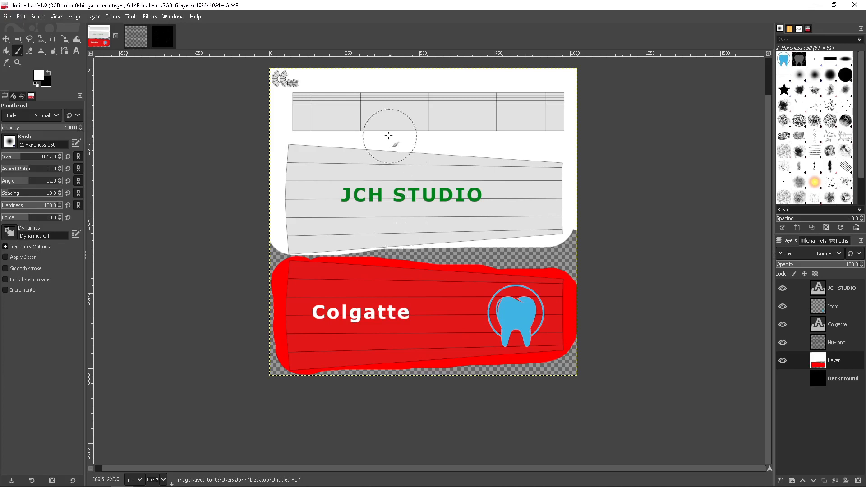
# Step: Hide the painted, Colgatte, JCH STUDIO and Icom layers, keeping only the Nuv.png UV layout visible
pyautogui.click(784, 361)
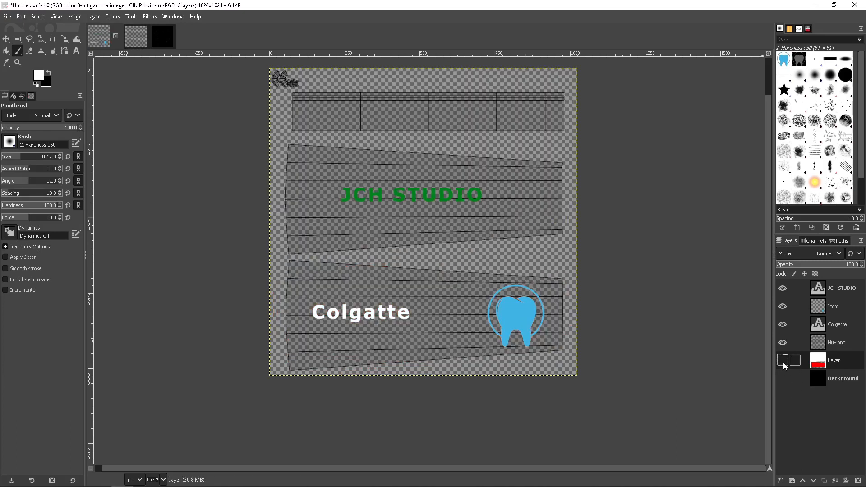
pyautogui.click(783, 325)
pyautogui.click(783, 288)
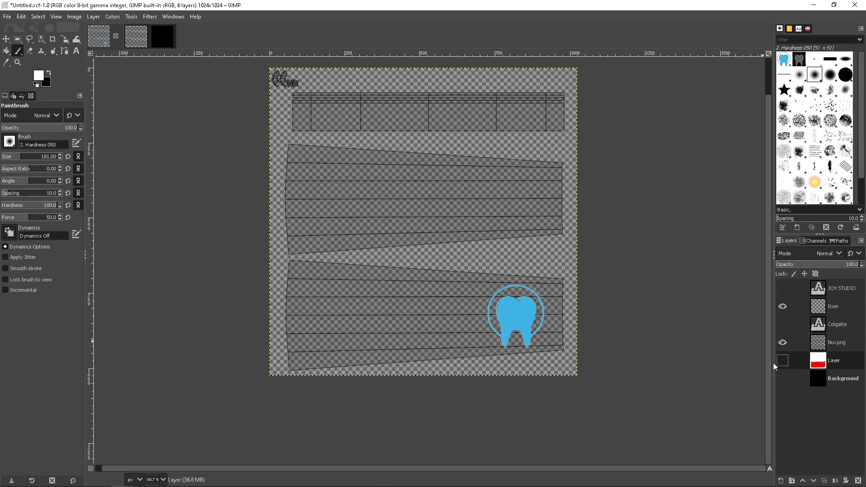
pyautogui.click(782, 343)
pyautogui.click(783, 343)
pyautogui.click(783, 307)
pyautogui.keyDown('ctrl'); pyautogui.scroll(2, 338, 146); pyautogui.keyUp('ctrl')
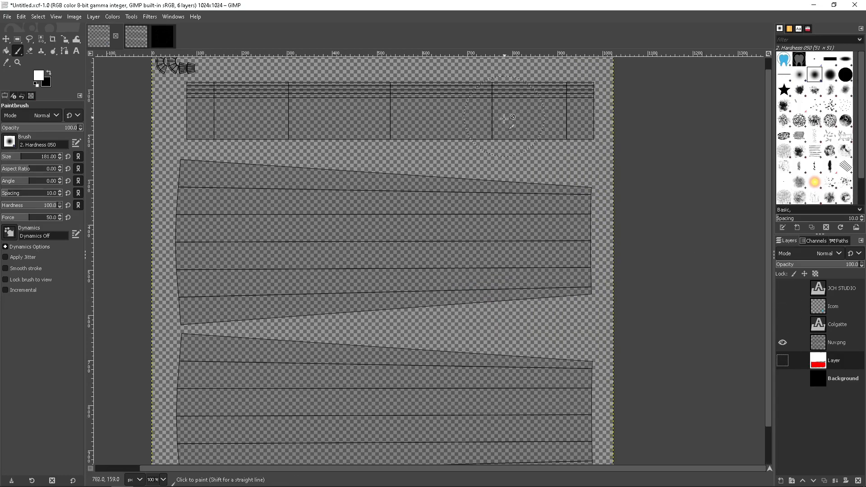
# Step: Add a white 62 px Sans-serif text reading 25/10 across the lower part of the top rectangular UV island
pyautogui.keyDown('ctrl'); pyautogui.scroll(-1, 399, 214); pyautogui.keyUp('ctrl')
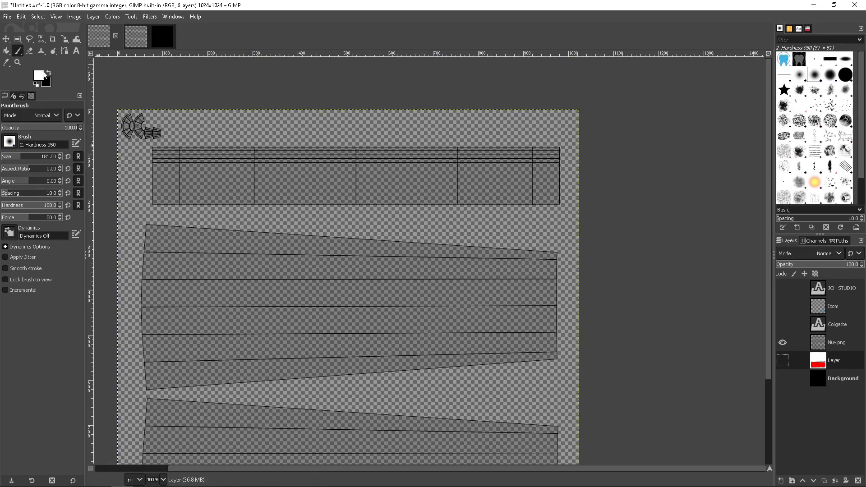
pyautogui.click(77, 51)
pyautogui.moveTo(210, 158); pyautogui.dragTo(511, 199)
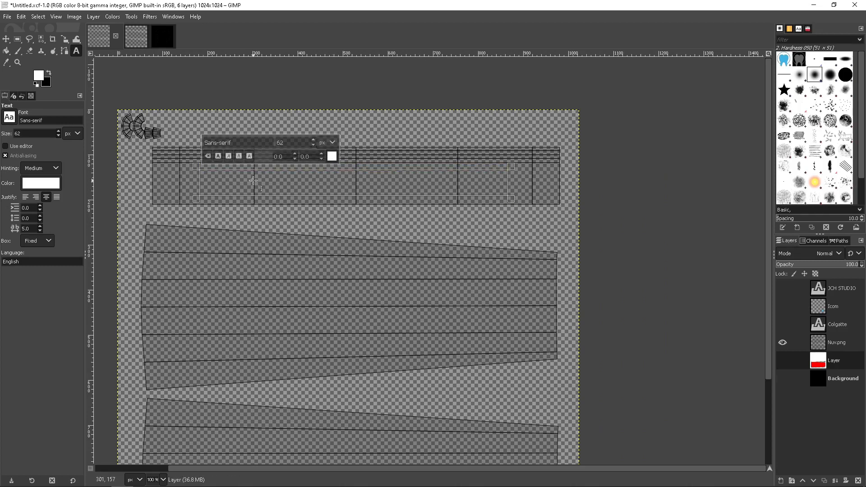
pyautogui.write('2')
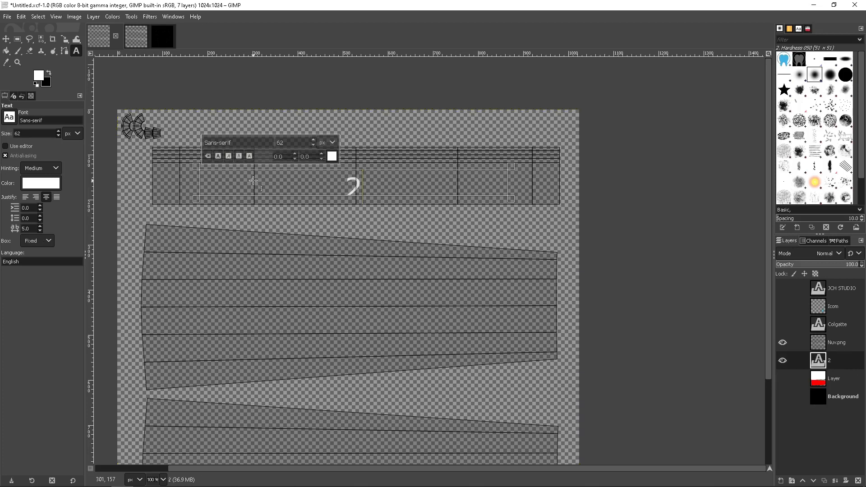
pyautogui.write('5')
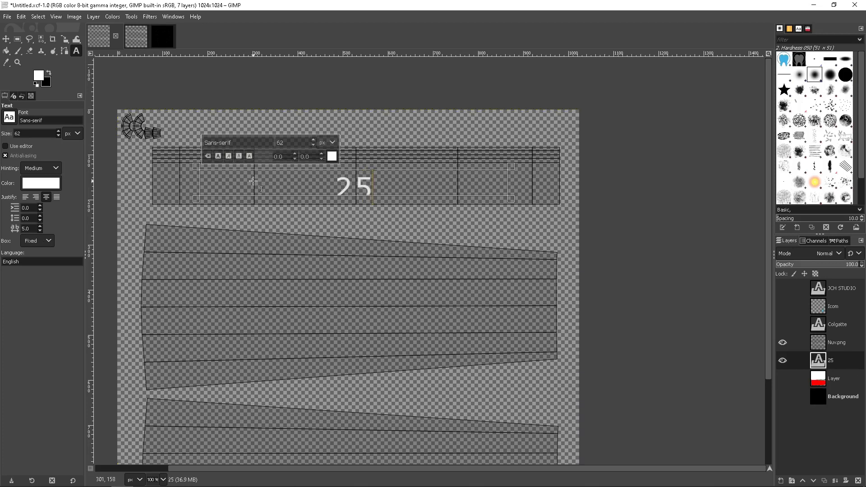
pyautogui.hotkey('ctrl', 'a')
pyautogui.press('End')
pyautogui.write('/')
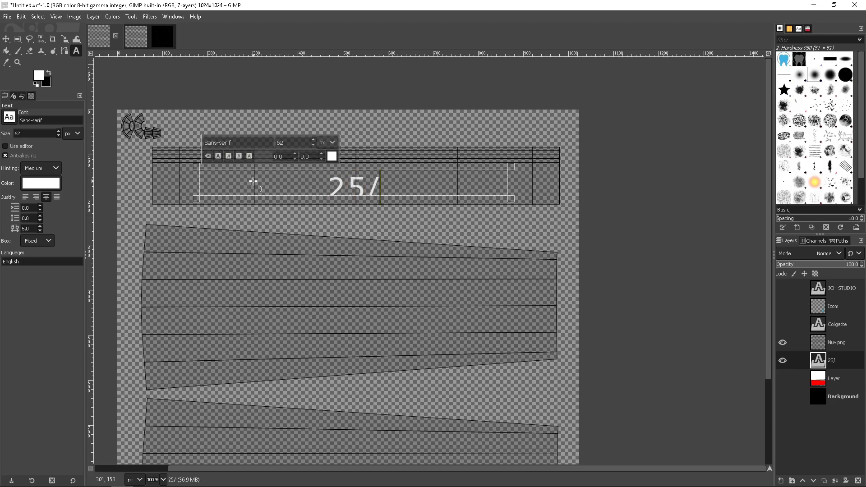
pyautogui.write('10')
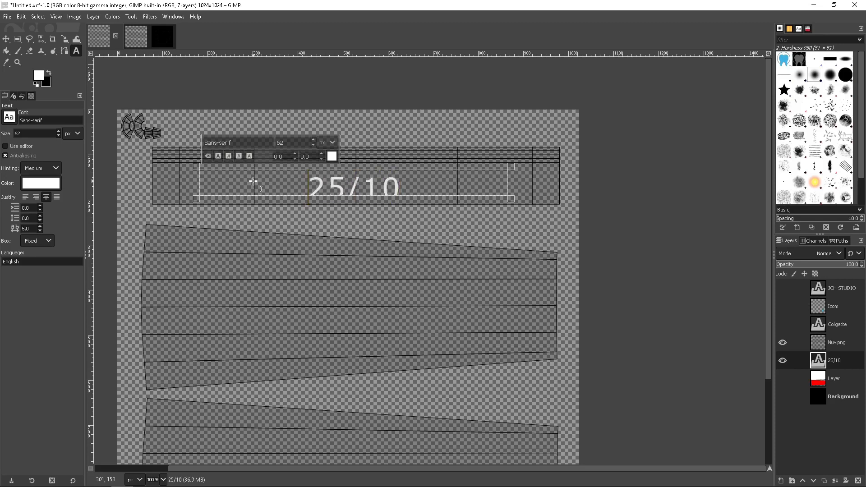
# Step: Correct the new text on the top rectangular island so it reads 20/10/2025
pyautogui.write('202')
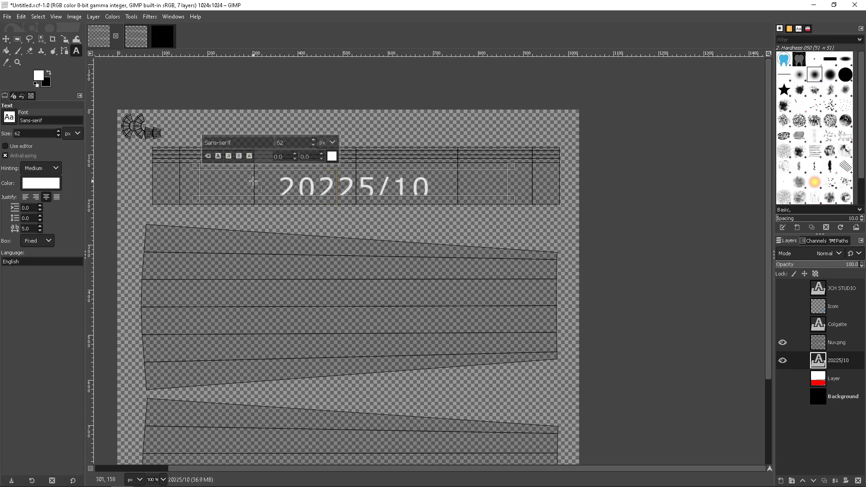
pyautogui.press('Delete')
pyautogui.press('Delete')
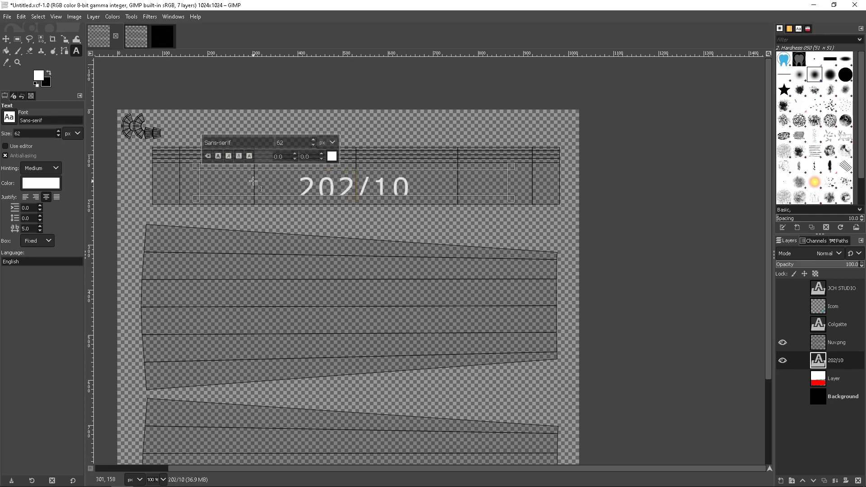
pyautogui.press('BackSpace')
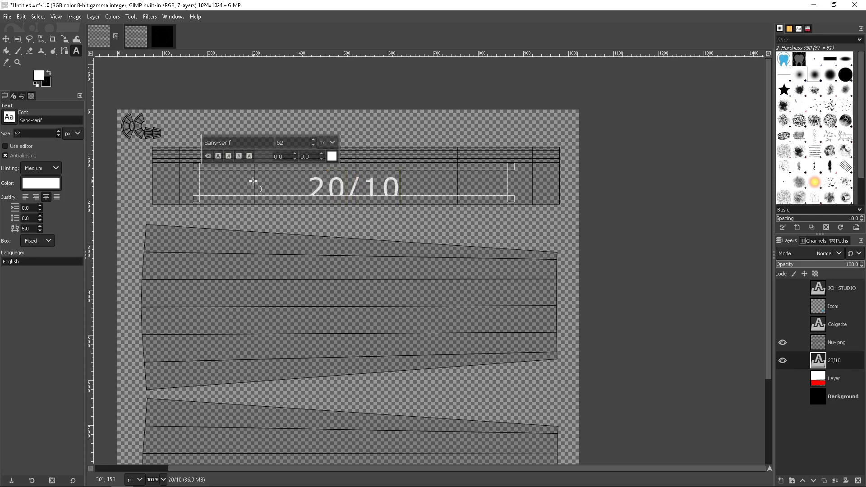
pyautogui.write('/2')
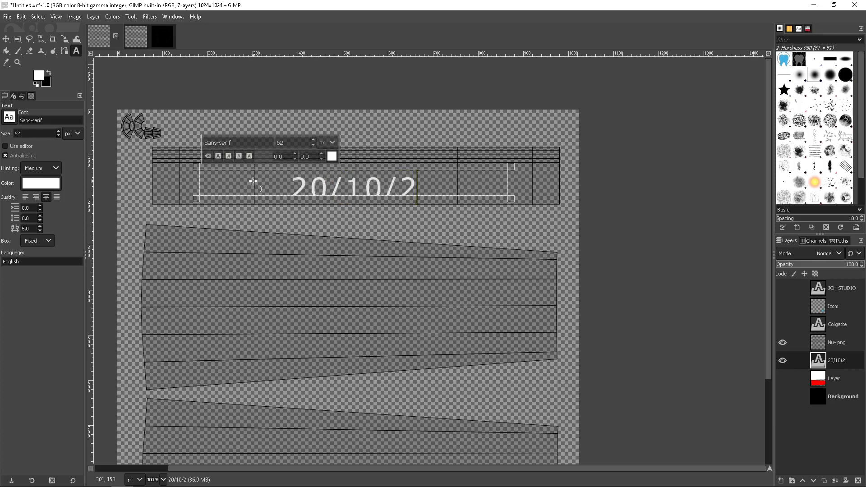
pyautogui.write('030')
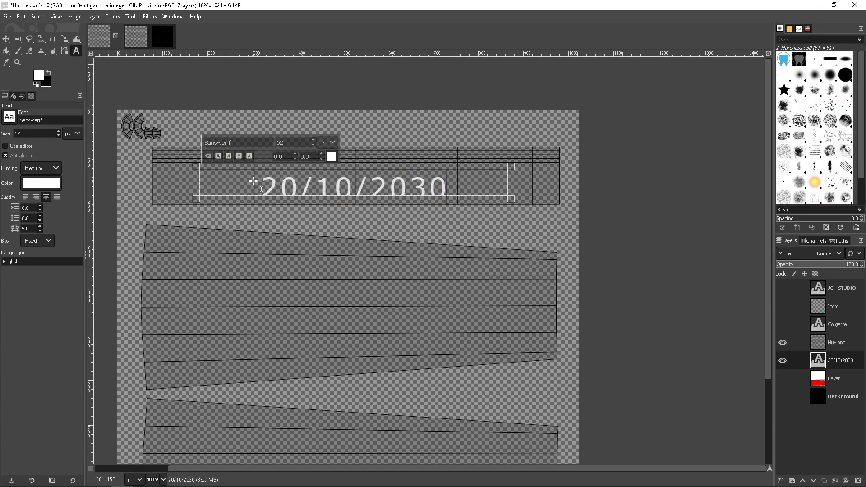
pyautogui.press('BackSpace')
pyautogui.press('BackSpace')
pyautogui.write('25')
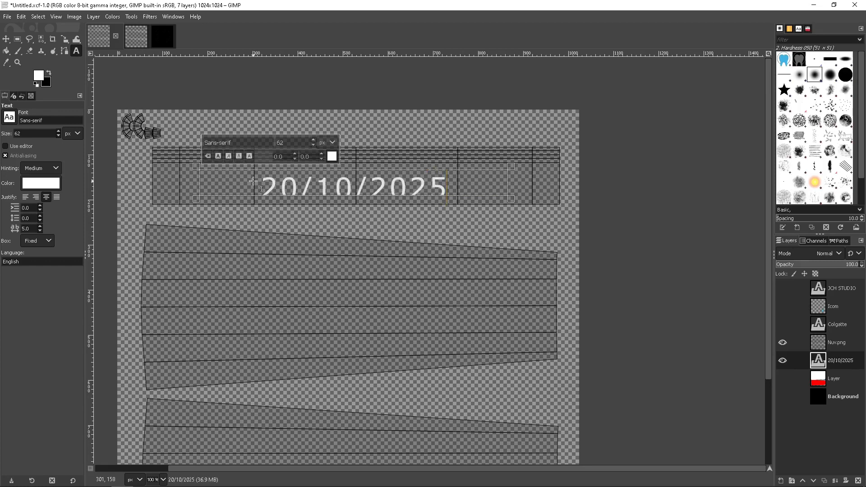
# Step: Make the whole 20/10/2025 text bold and set its size to 52 px
pyautogui.hotkey('ctrl', 'a')
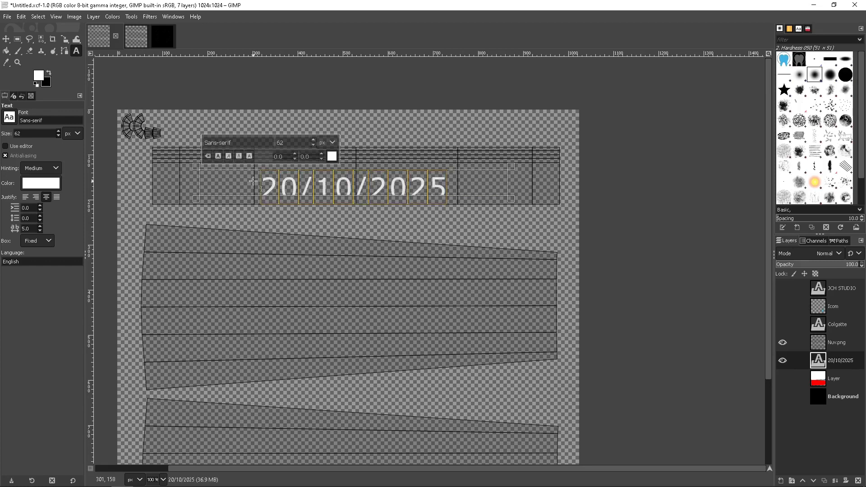
pyautogui.click(218, 156)
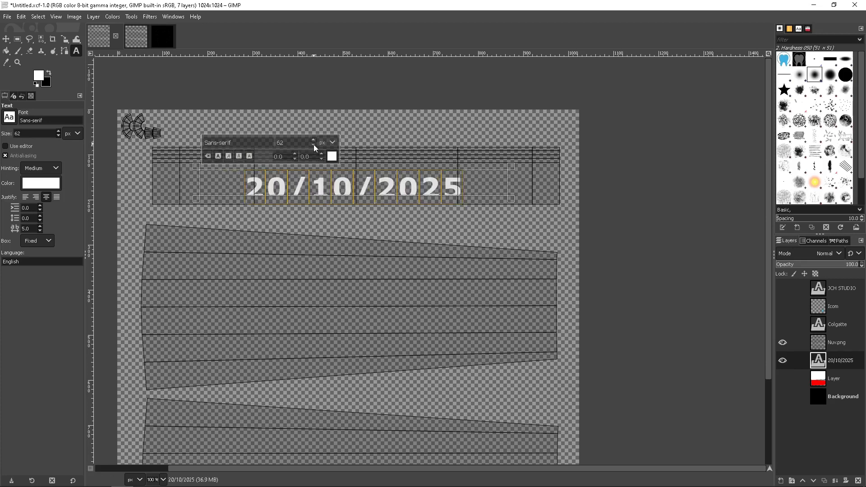
pyautogui.scroll(-9, 314, 145)
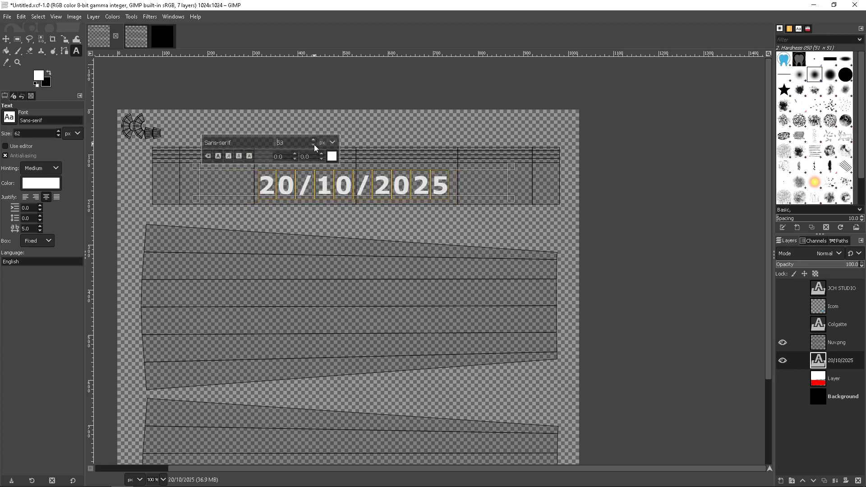
pyautogui.scroll(-1, 314, 145)
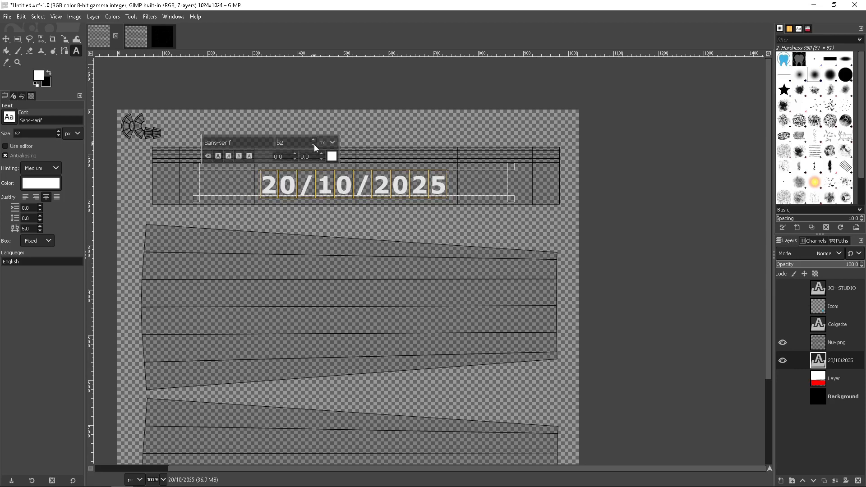
# Step: Raise the 20/10/2025 layer to directly below JCH STUDIO and nudge its text slightly up and to the left
pyautogui.click(7, 39)
pyautogui.click(348, 187)
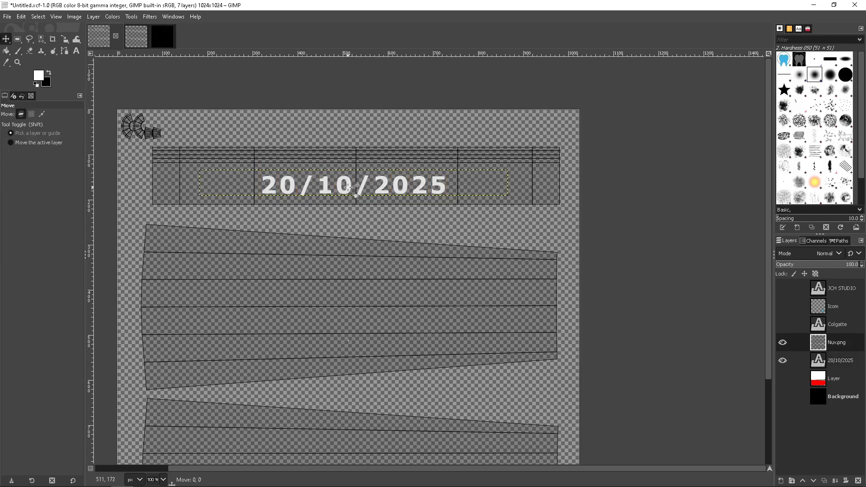
pyautogui.click(348, 186)
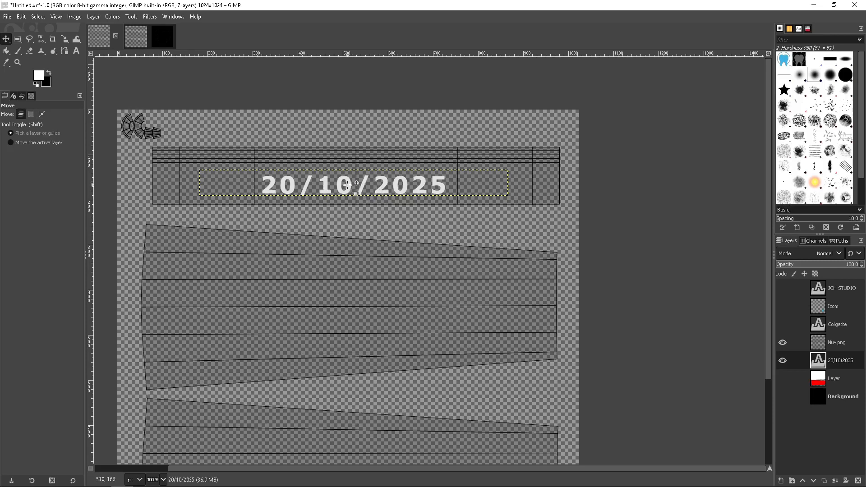
pyautogui.moveTo(347, 185); pyautogui.dragTo(348, 185)
pyautogui.hotkey('ctrl', 'z')
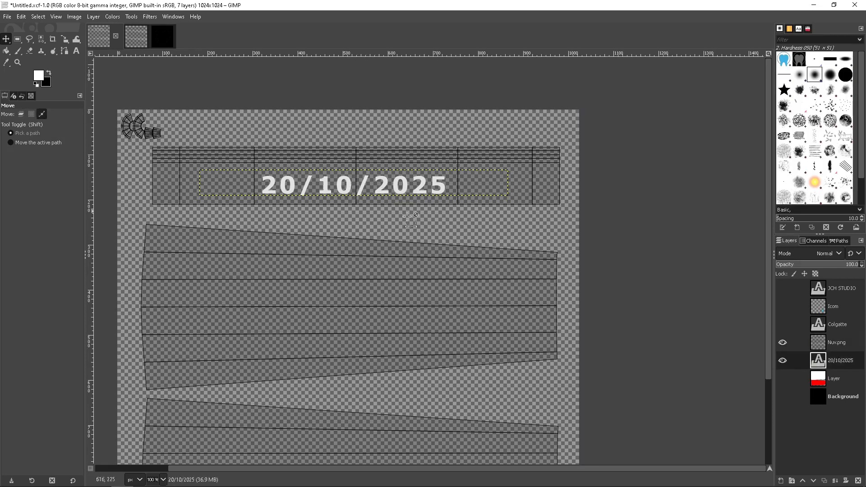
pyautogui.moveTo(840, 361); pyautogui.dragTo(838, 307)
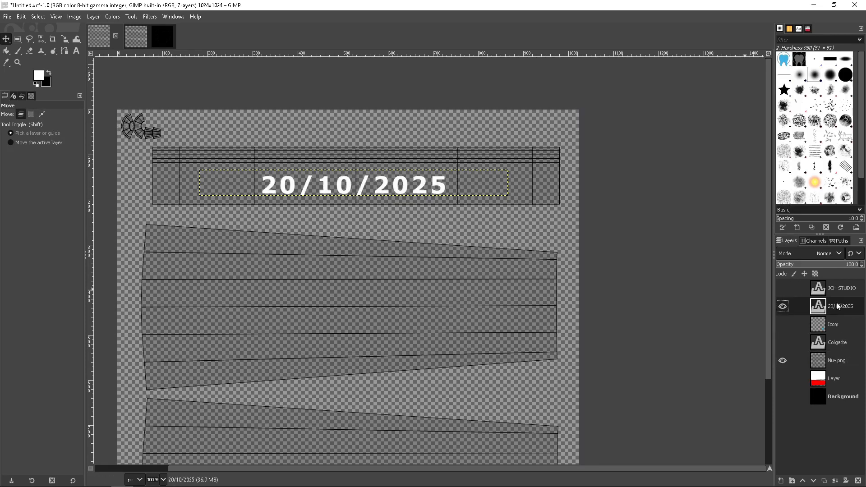
pyautogui.moveTo(391, 191); pyautogui.dragTo(389, 187)
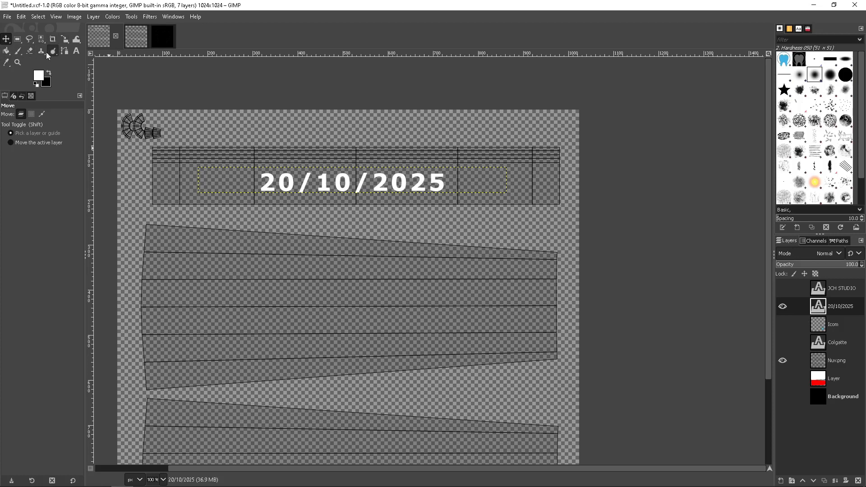
# Step: Try to fill a narrow rectangular selection of about 20 × 66 px beside the date with white on the Icom layer
pyautogui.click(17, 40)
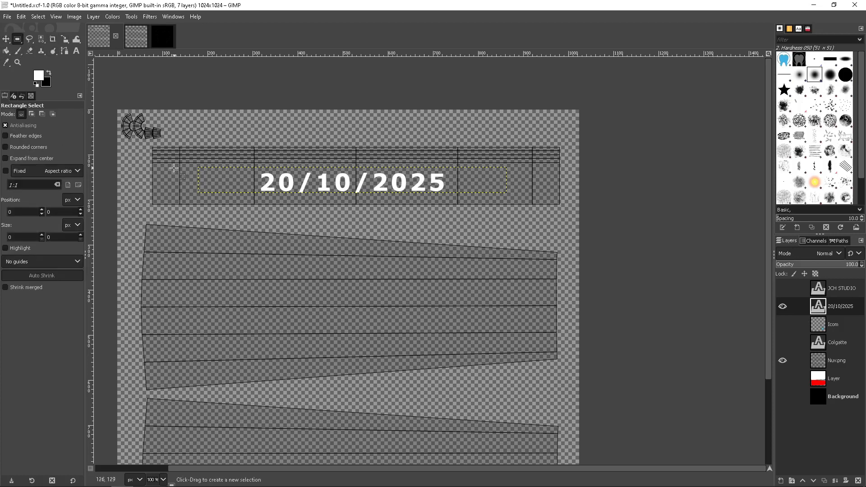
pyautogui.moveTo(173, 168); pyautogui.dragTo(183, 198)
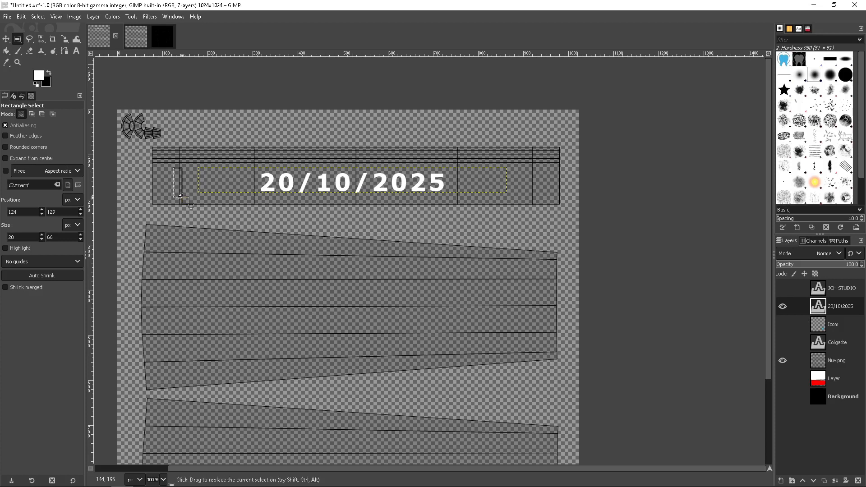
pyautogui.click(7, 51)
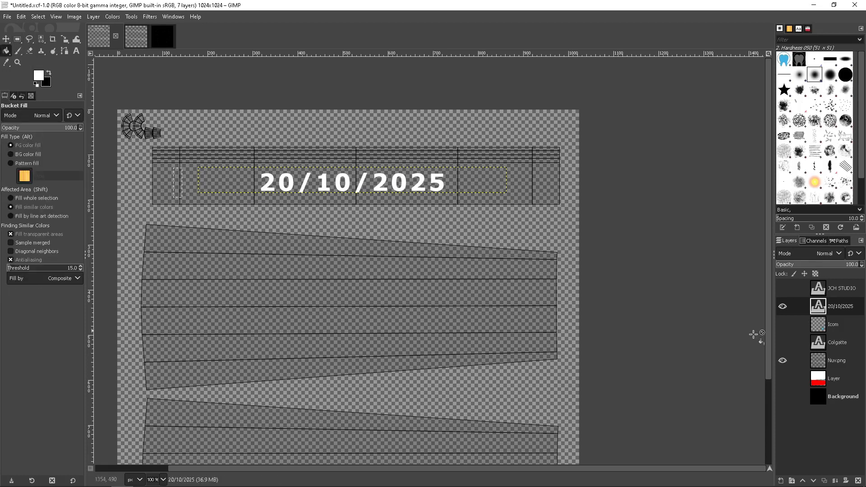
pyautogui.click(843, 322)
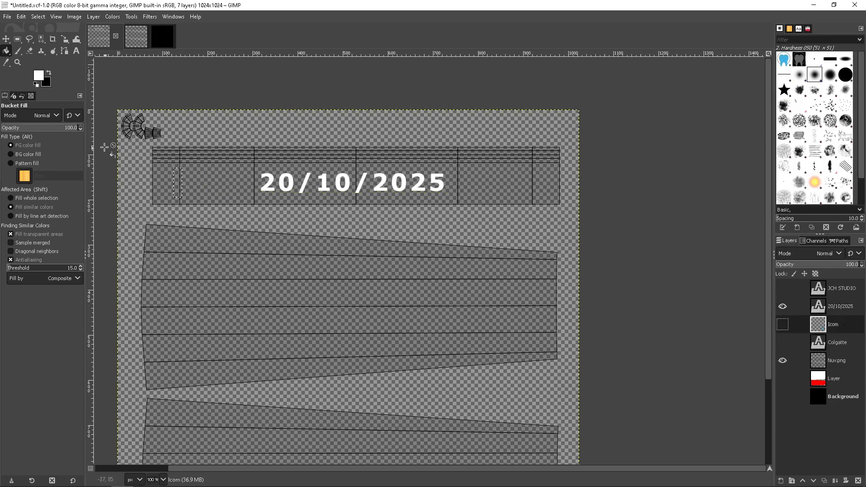
pyautogui.click(179, 183)
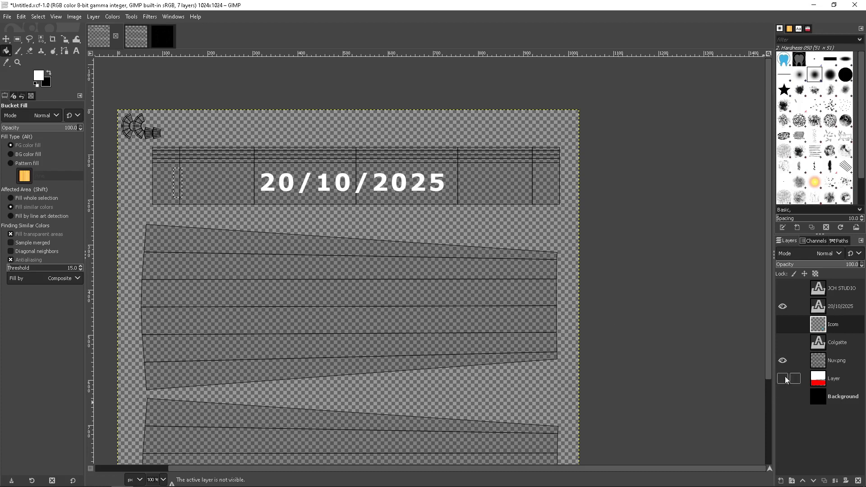
# Step: Hide the Nuv.png UV layout and show the black Background layer behind the date text
pyautogui.click(783, 360)
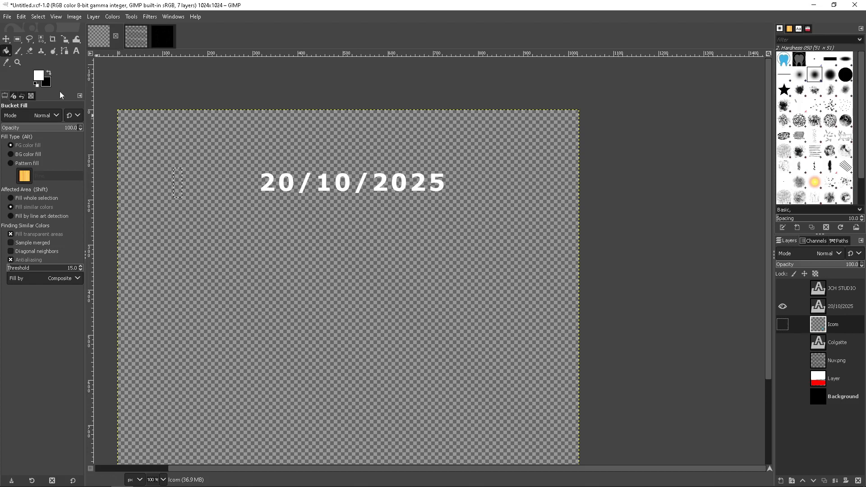
pyautogui.click(7, 17)
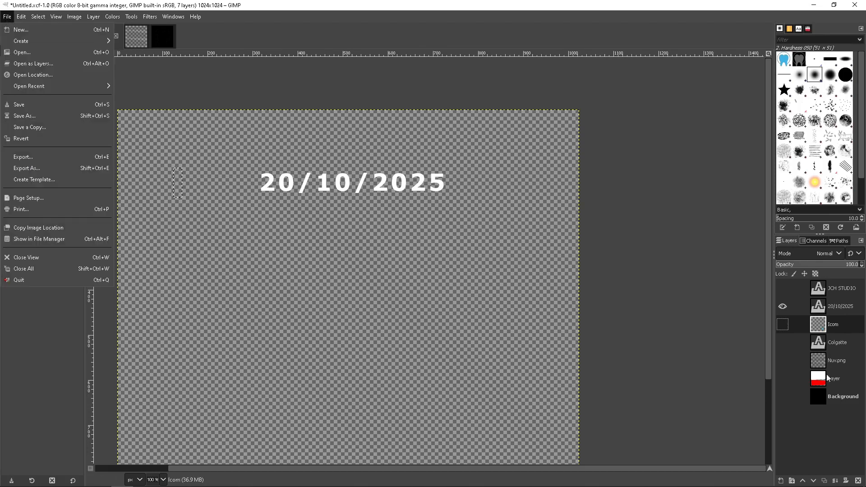
pyautogui.click(794, 399)
pyautogui.click(783, 397)
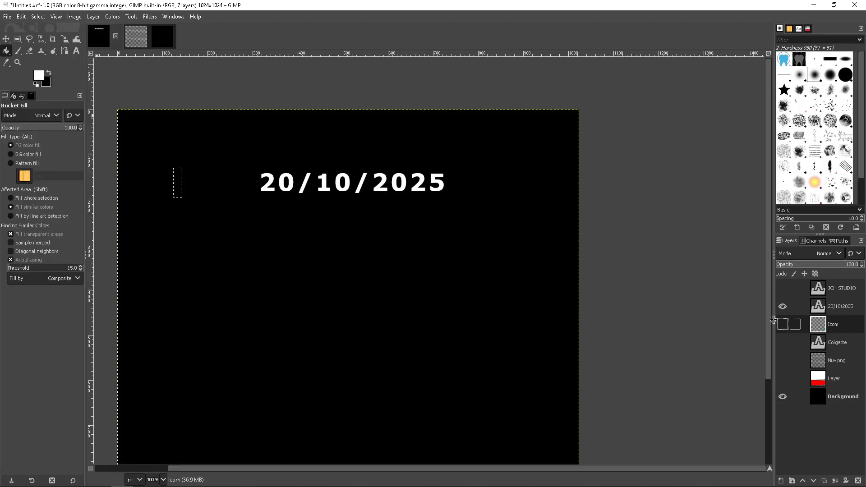
# Step: Clear the selection and export the white date on black to the Desktop as BWC.png with the default PNG options
pyautogui.click(38, 17)
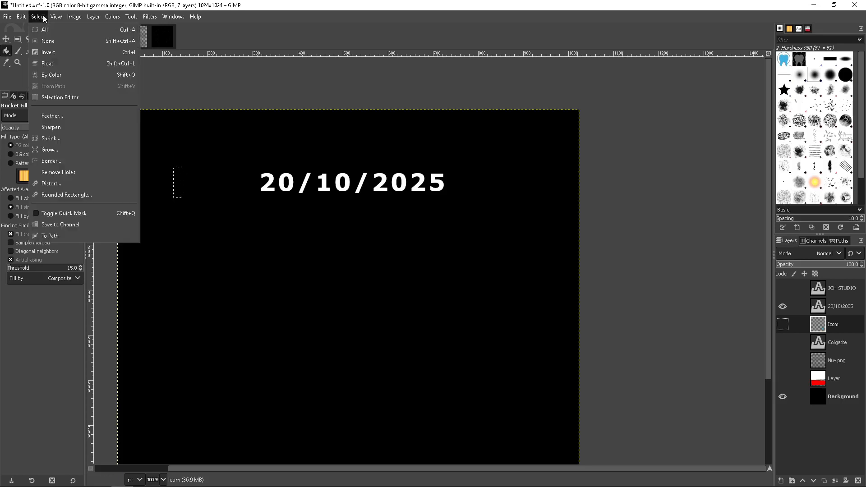
pyautogui.click(51, 41)
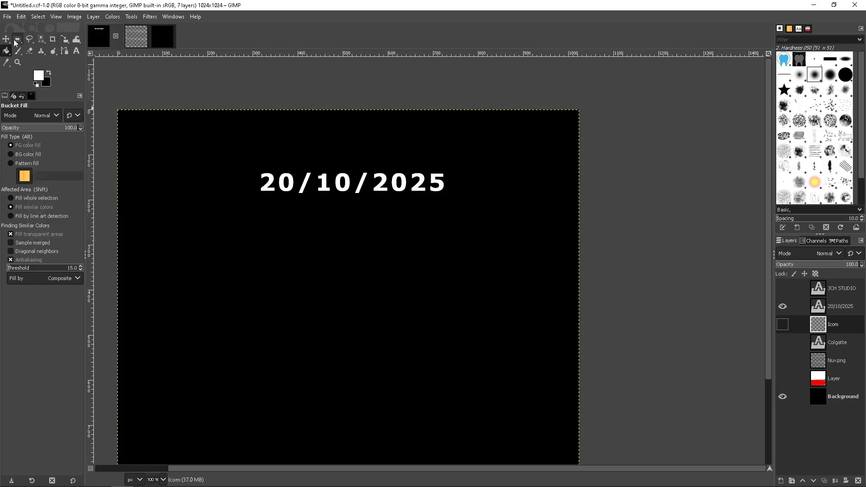
pyautogui.click(7, 16)
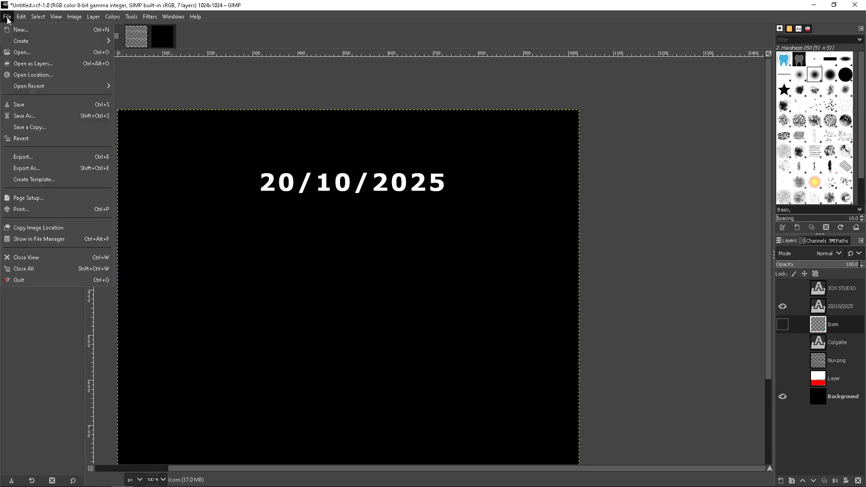
pyautogui.click(40, 169)
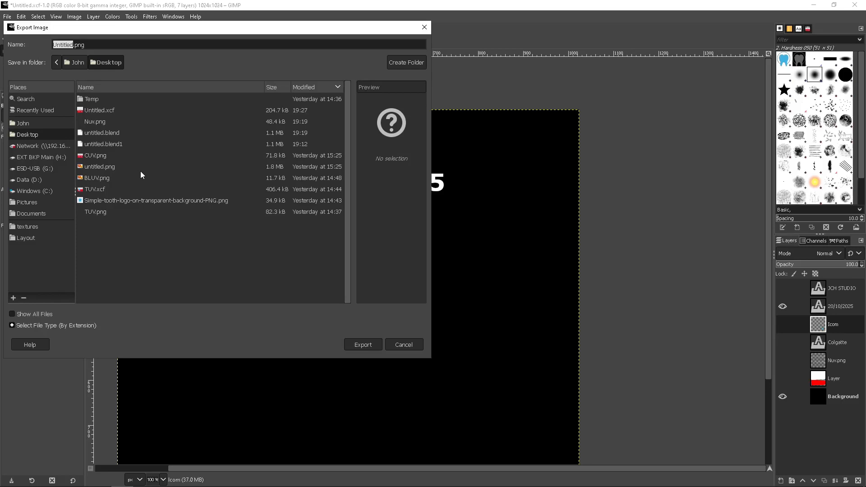
pyautogui.write('BWC')
pyautogui.click(376, 344)
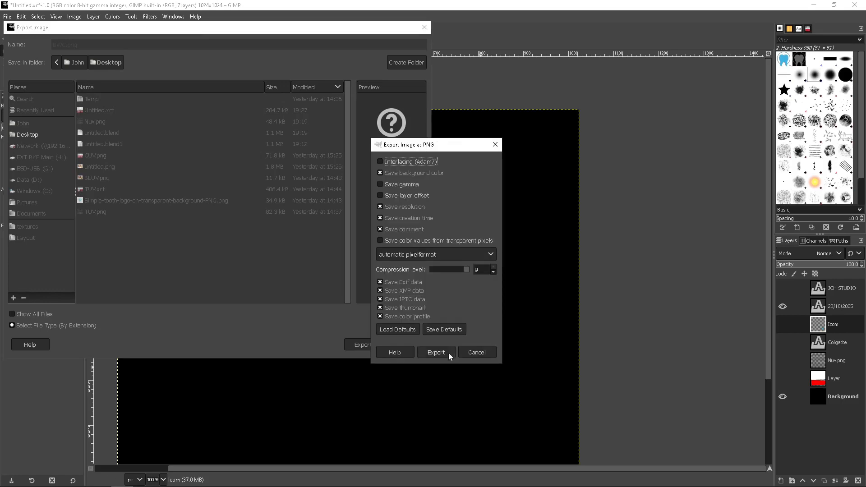
pyautogui.click(450, 355)
# Step: Hide the black Background layer and show the Layer, Colgatte, Icom, 20/10/2025 and JCH STUDIO layers
pyautogui.click(783, 306)
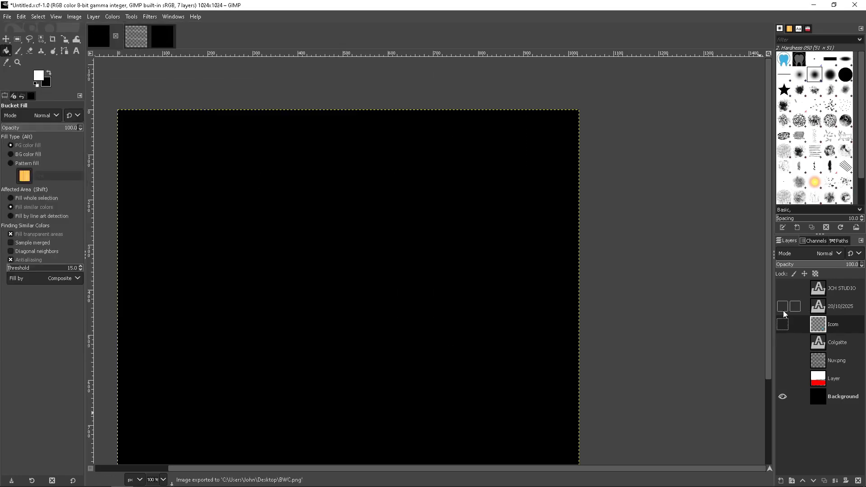
pyautogui.click(784, 397)
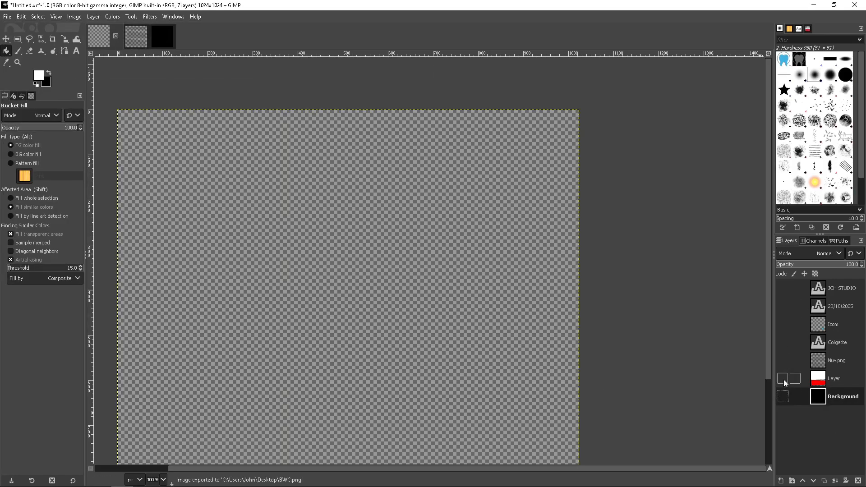
pyautogui.click(783, 379)
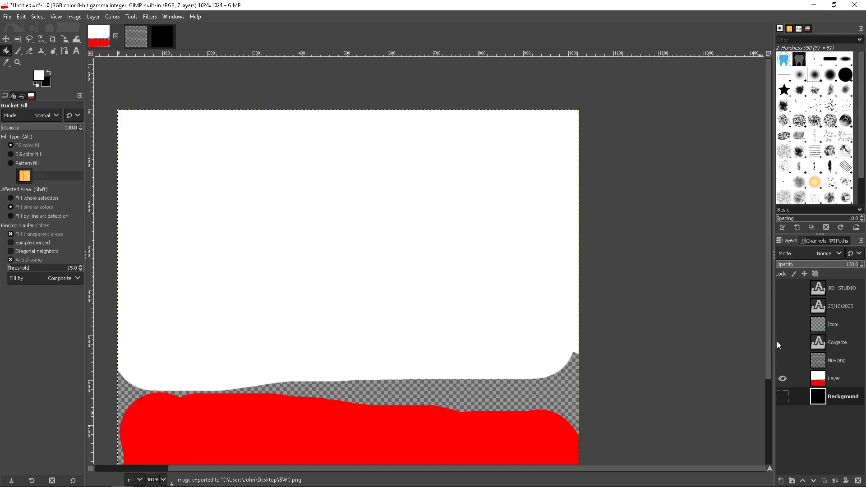
pyautogui.click(782, 306)
pyautogui.click(783, 289)
pyautogui.scroll(-5, 348, 349)
pyautogui.scroll(3, 347, 350)
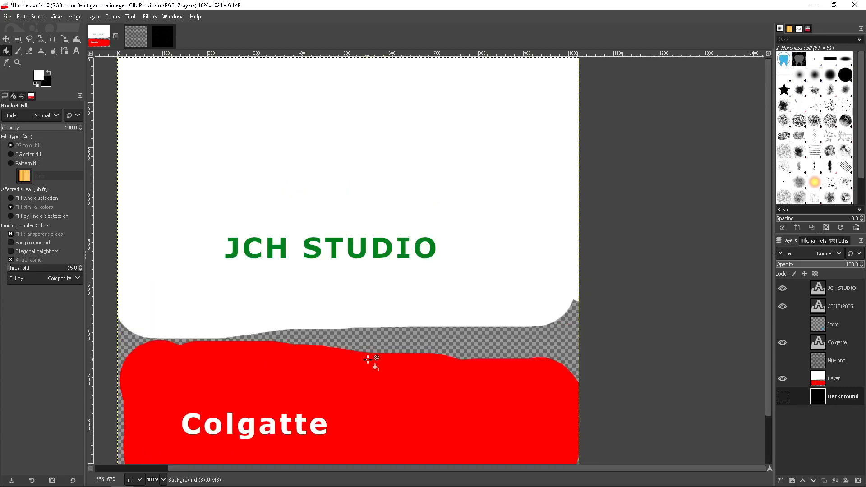
pyautogui.click(783, 325)
pyautogui.scroll(-3, 430, 328)
pyautogui.scroll(3, 429, 328)
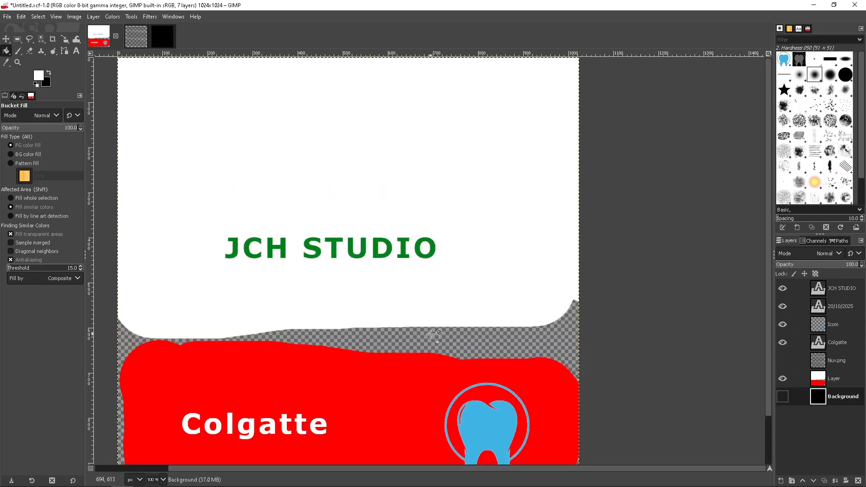
pyautogui.scroll(-3, 379, 329)
pyautogui.keyDown('ctrl'); pyautogui.scroll(-2, 376, 329); pyautogui.keyUp('ctrl')
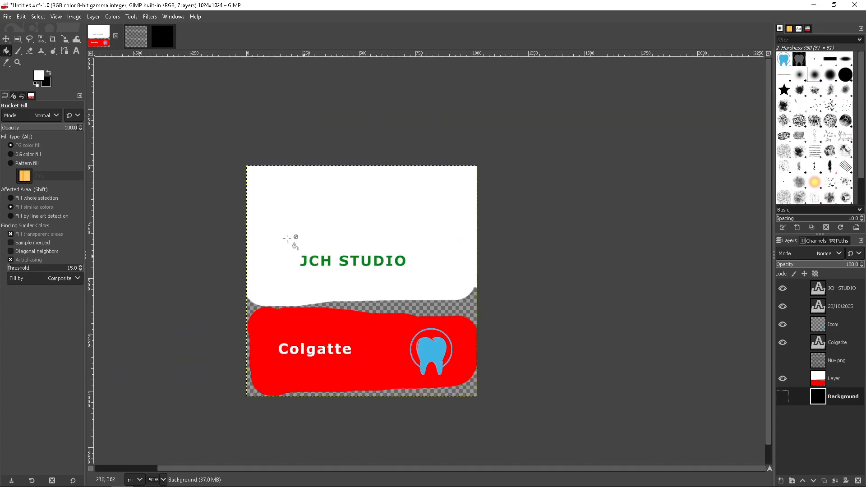
# Step: Export the coloured tube texture to the Desktop as CPaste.png with the default PNG options
pyautogui.click(9, 17)
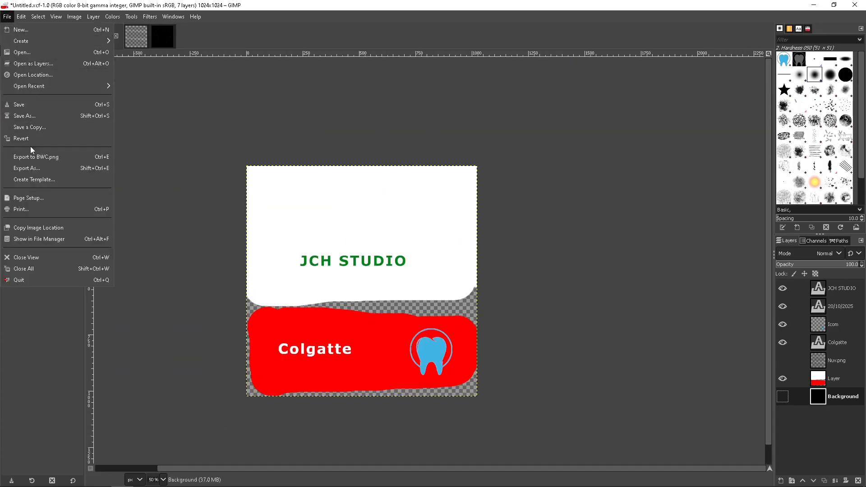
pyautogui.click(44, 168)
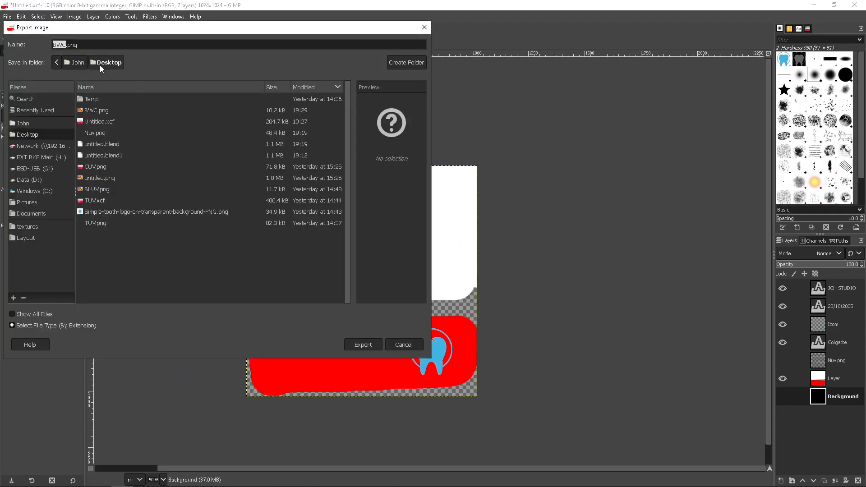
pyautogui.press('End')
pyautogui.press('Left')
pyautogui.press('BackSpace')
pyautogui.press('BackSpace')
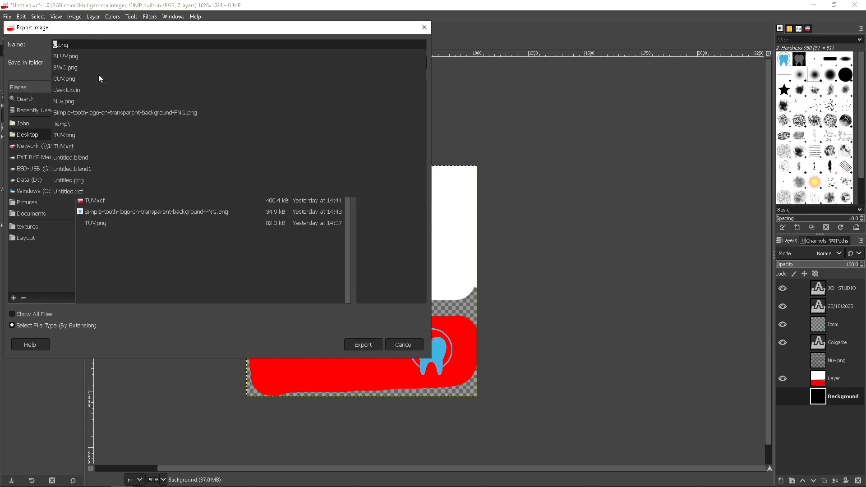
pyautogui.press('Right')
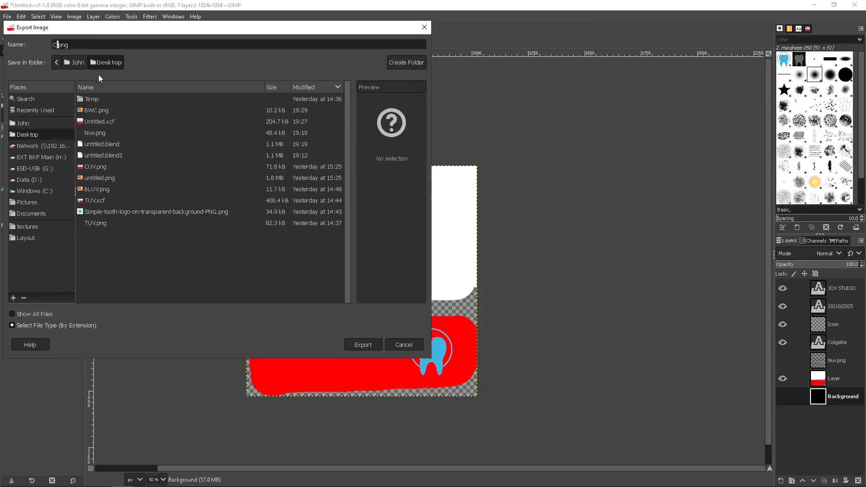
pyautogui.write('P')
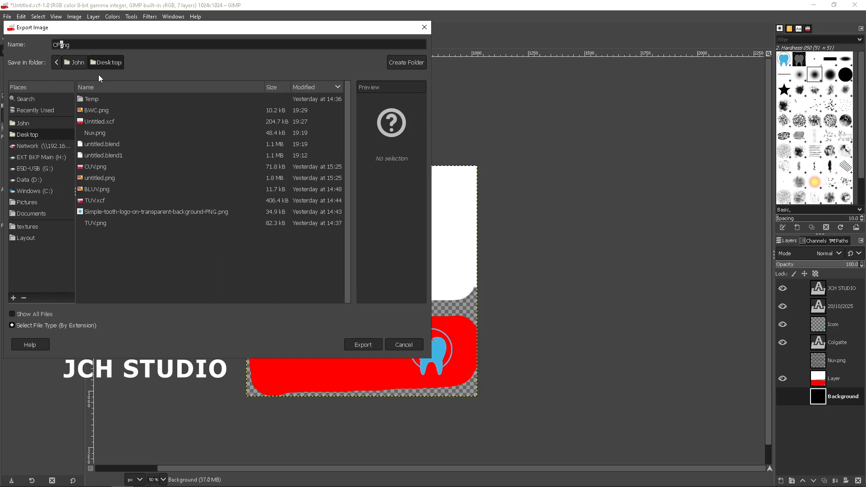
pyautogui.press('Delete')
pyautogui.press('Delete')
pyautogui.press('Delete')
pyautogui.press('Delete')
pyautogui.write('aste')
pyautogui.click(363, 345)
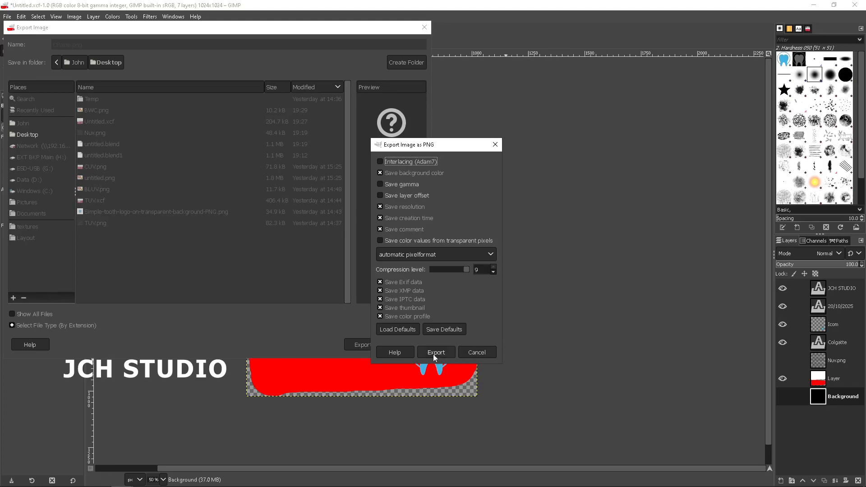
pyautogui.click(436, 355)
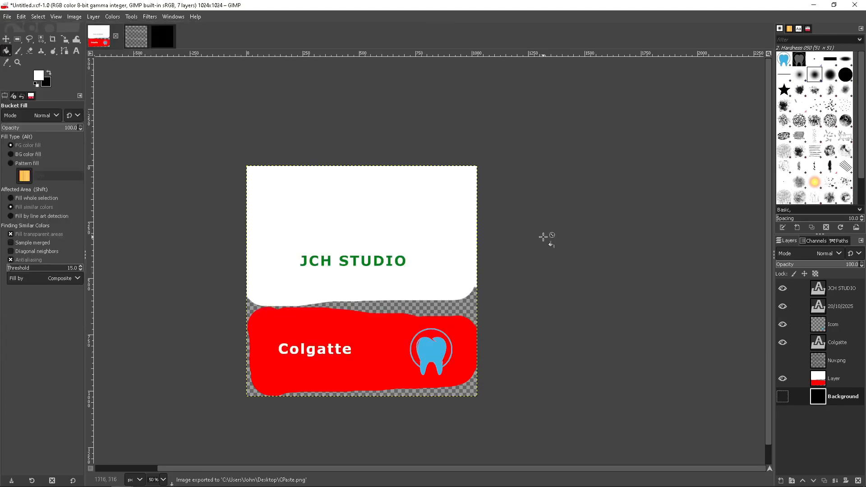
# Step: Switch to Blender, return the tube to Object Mode and view it in the Layout workspace
pyautogui.hotkey('alt', 'Tab')
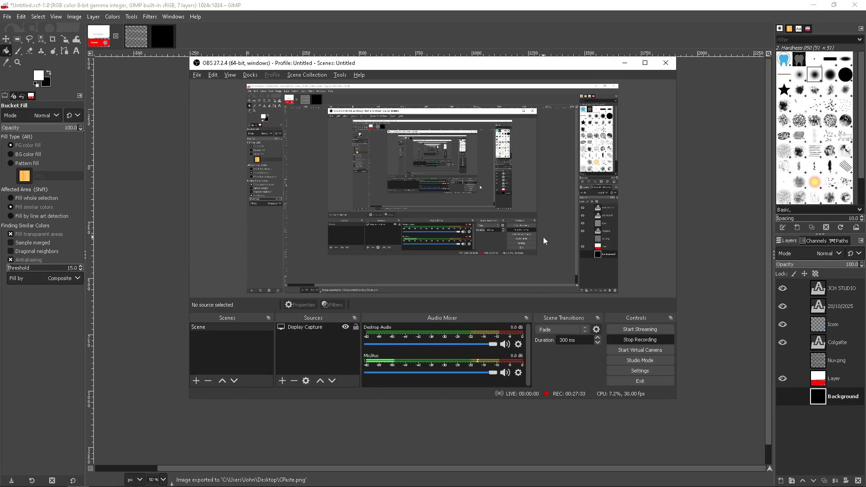
pyautogui.hotkey('alt', 'Tab')
pyautogui.press('Tab')
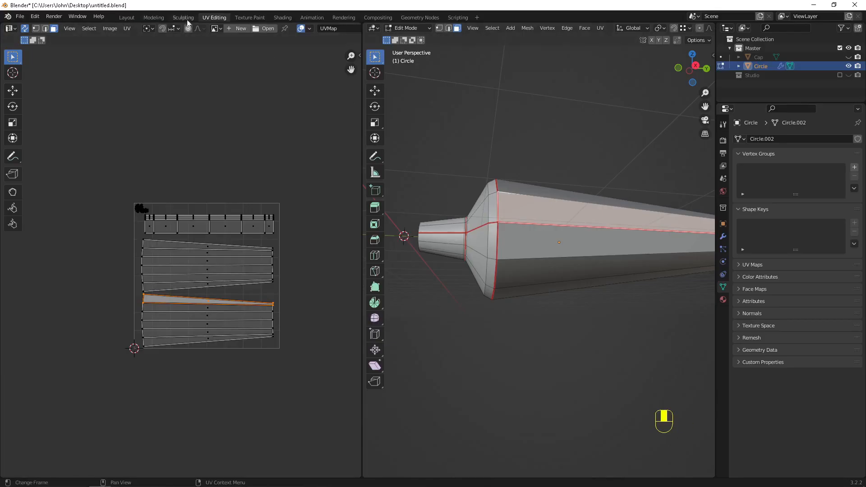
pyautogui.click(126, 17)
pyautogui.scroll(-2, 416, 282)
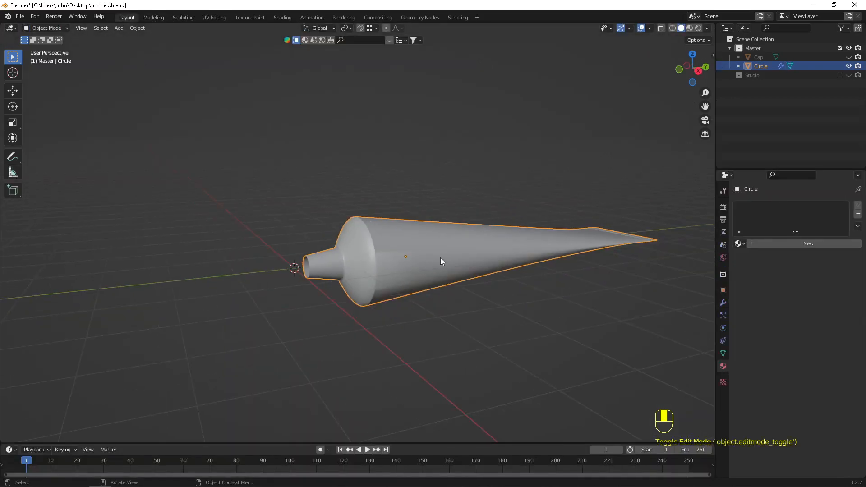
pyautogui.keyDown('shift'); pyautogui.moveTo(441, 258); pyautogui.dragTo(354, 222, button='middle'); pyautogui.keyUp('shift')
pyautogui.moveTo(279, 222); pyautogui.dragTo(385, 270, button='middle')
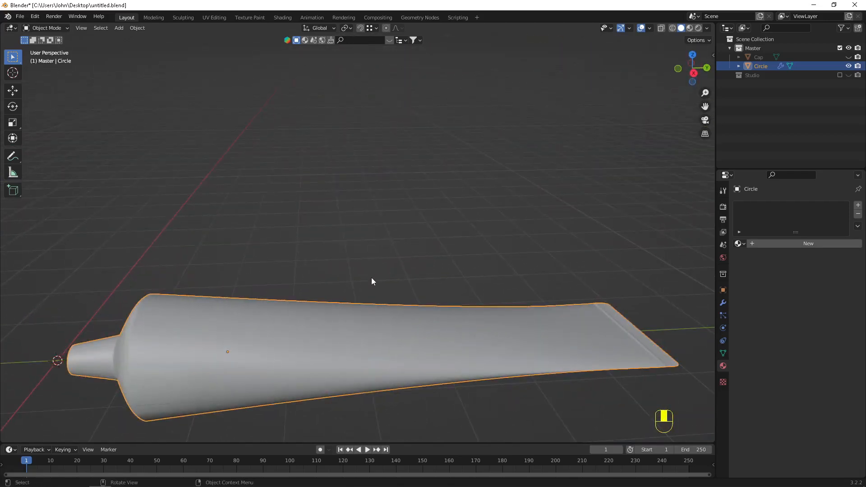
# Step: Create a new material for the tube in the Shading workspace and rearrange its Principled BSDF and Material Output nodes with more space between them
pyautogui.click(286, 20)
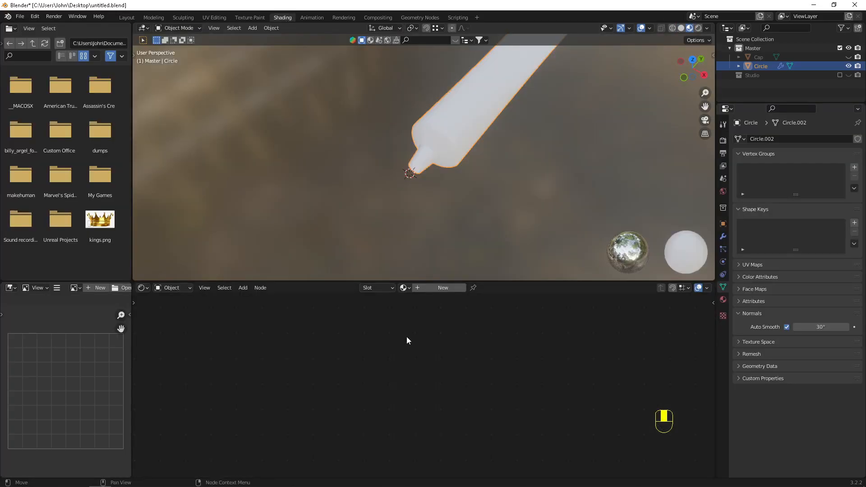
pyautogui.click(426, 286)
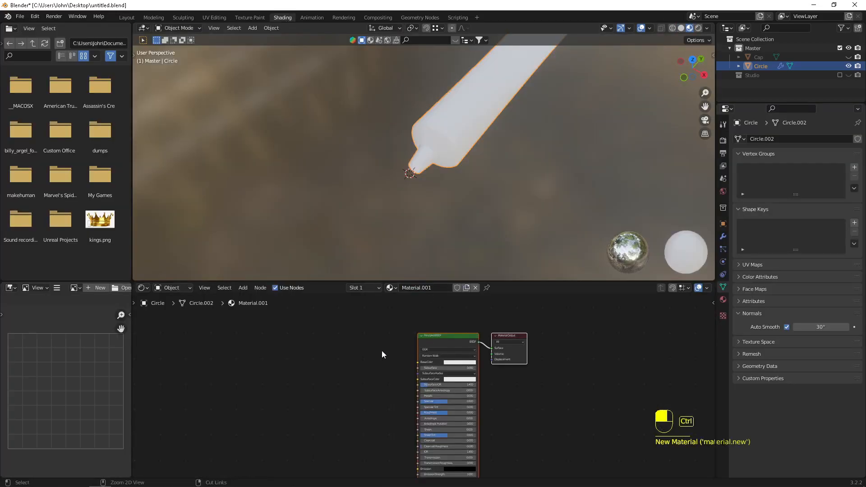
pyautogui.hotkey('ctrl', 'space')
pyautogui.moveTo(471, 136); pyautogui.dragTo(293, 120)
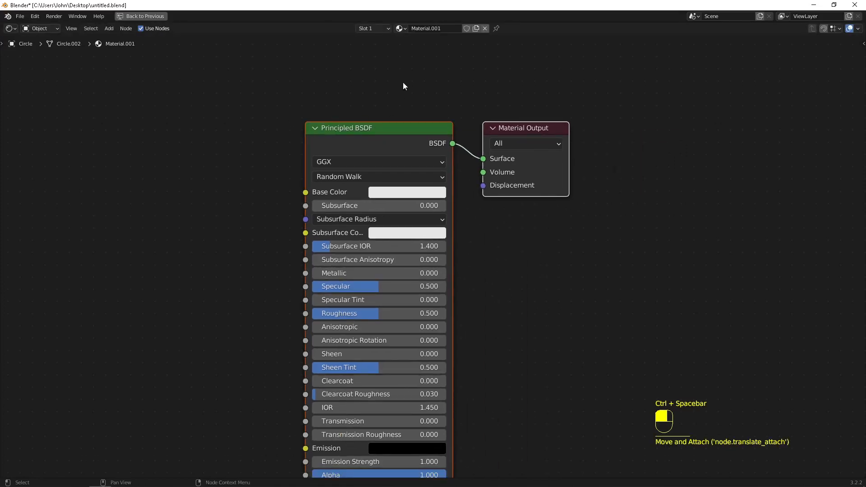
pyautogui.moveTo(520, 128); pyautogui.dragTo(710, 130)
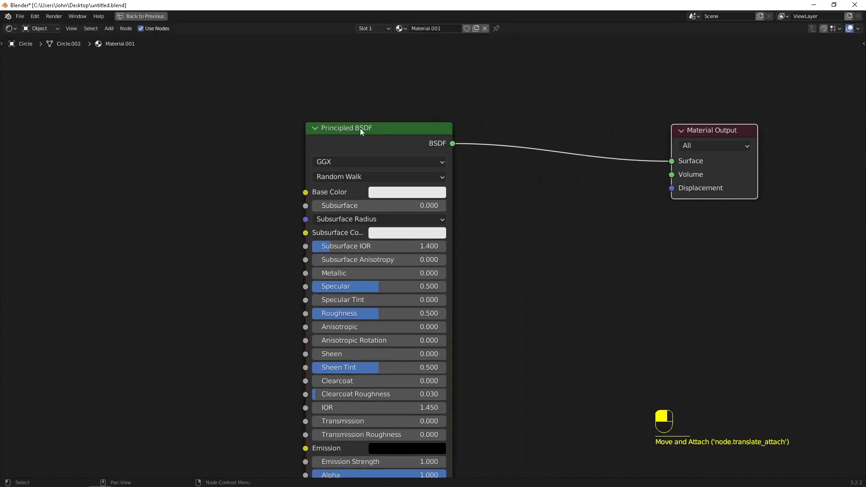
pyautogui.moveTo(360, 128); pyautogui.dragTo(298, 240)
pyautogui.moveTo(719, 136); pyautogui.dragTo(684, 154)
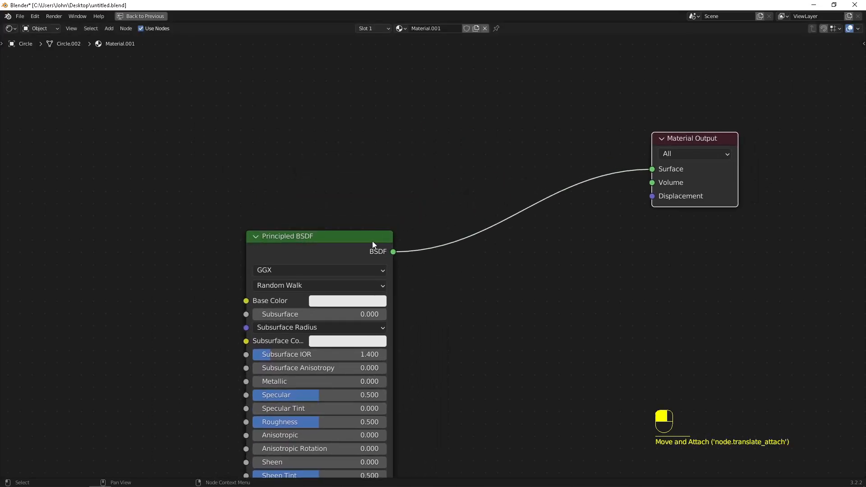
pyautogui.moveTo(372, 244); pyautogui.dragTo(502, 115)
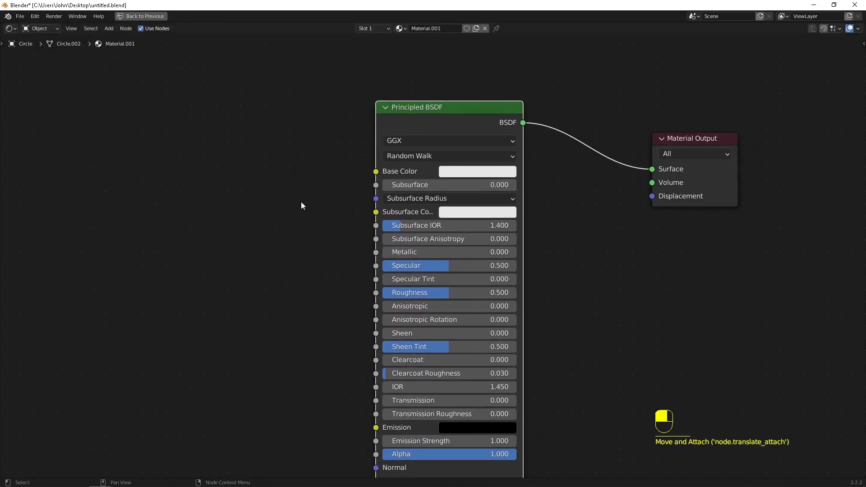
# Step: Add an Image Texture node beside the Principled BSDF and load CUV.png from the Desktop into it
pyautogui.scroll(-2, 299, 208)
pyautogui.hotkey('shift', 'a')
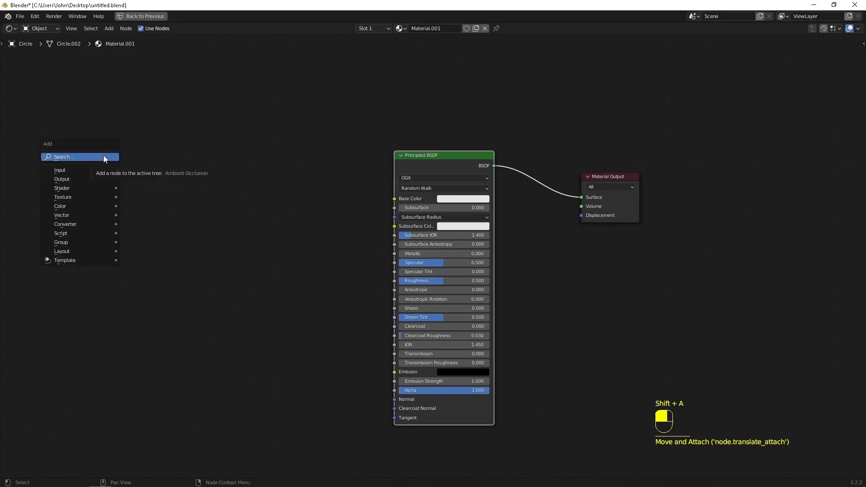
pyautogui.click(104, 157)
pyautogui.write('image')
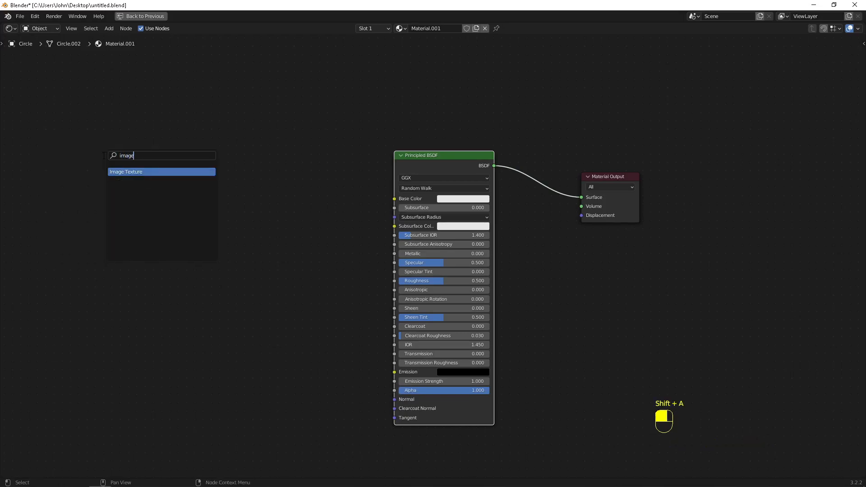
pyautogui.press('Return')
pyautogui.click(103, 155)
pyautogui.click(173, 192)
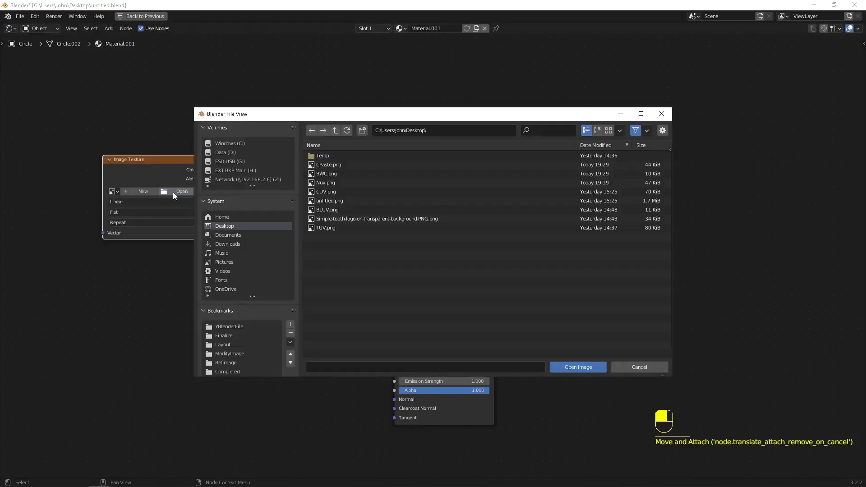
pyautogui.doubleClick(337, 191)
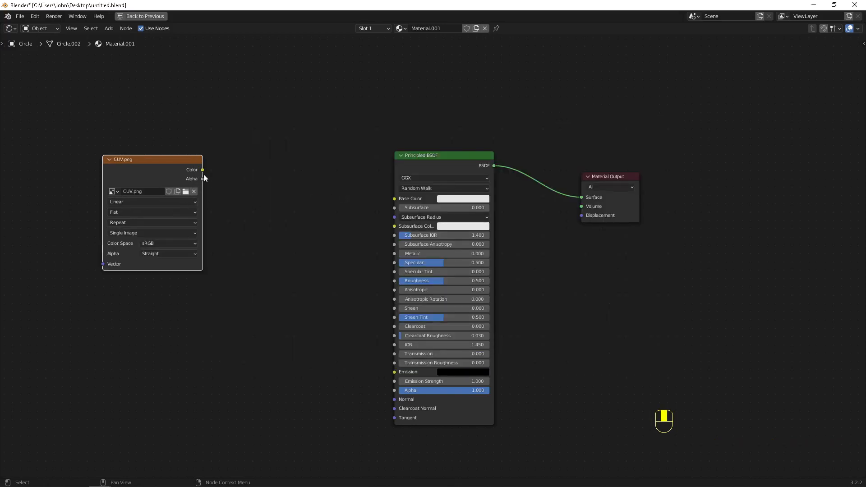
# Step: Link the image texture's Color output to the Principled BSDF's Base Color and inspect the texture on the tube
pyautogui.moveTo(203, 174); pyautogui.dragTo(395, 201)
pyautogui.hotkey('ctrl', 'space')
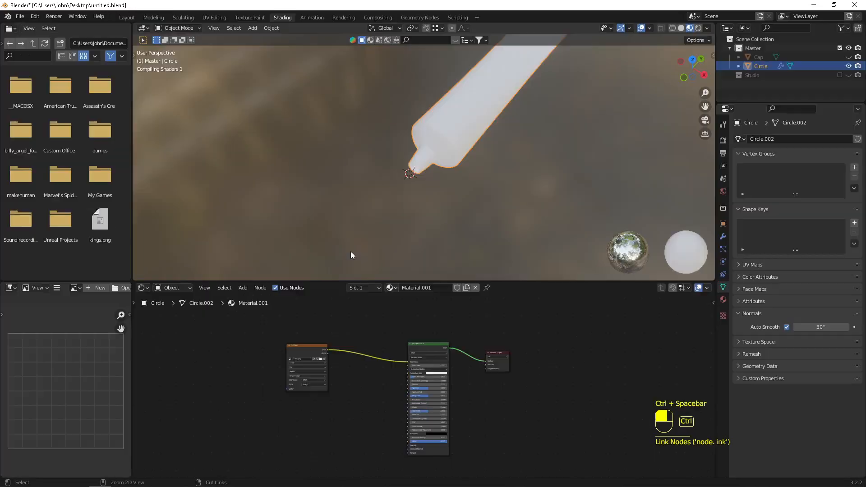
pyautogui.moveTo(385, 176); pyautogui.dragTo(354, 194, button='middle')
pyautogui.moveTo(388, 167); pyautogui.dragTo(320, 226, button='middle')
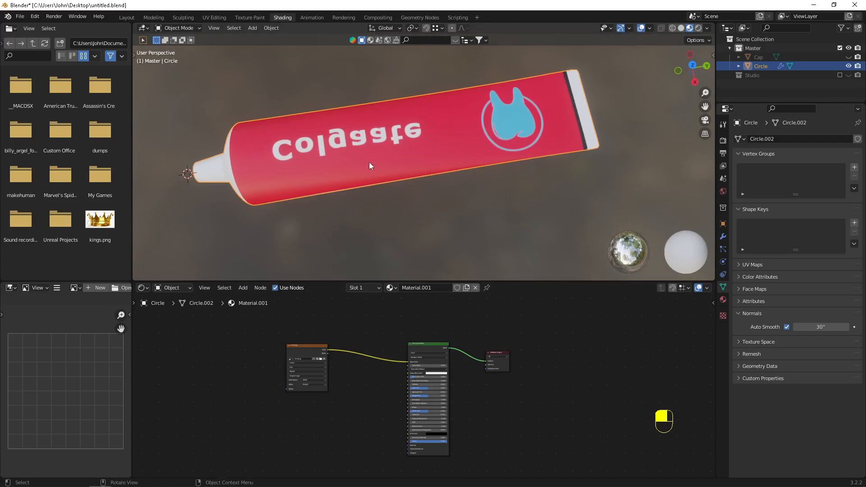
pyautogui.moveTo(370, 163); pyautogui.dragTo(350, 141, button='middle')
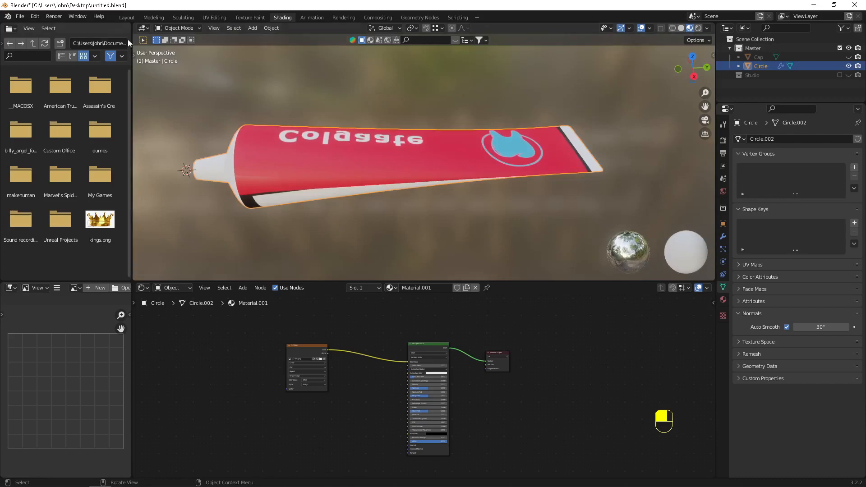
# Step: Check the file name of the last texture export in GIMP, then return to Blender's shader nodes in a maximized view
pyautogui.hotkey('alt', 'Tab')
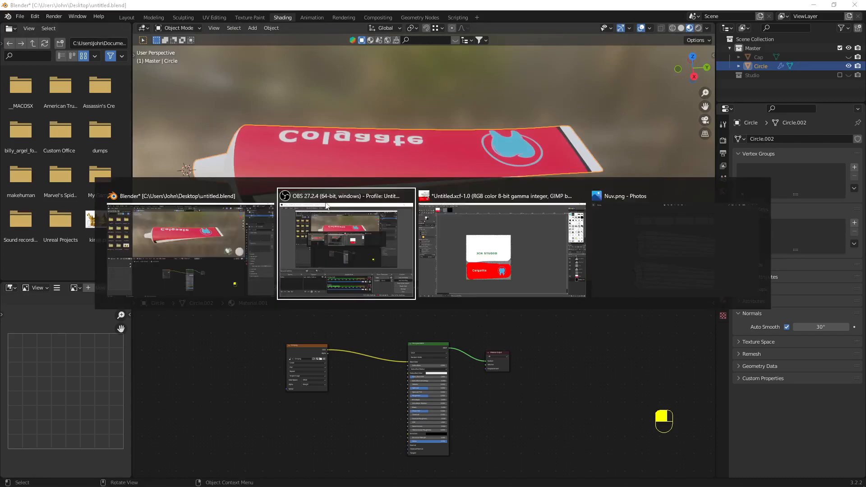
pyautogui.hotkey('alt', 'Tab')
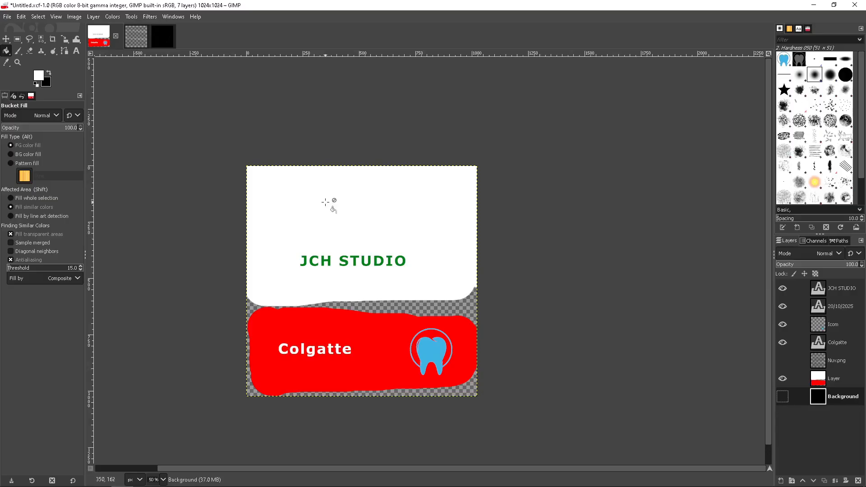
pyautogui.click(7, 17)
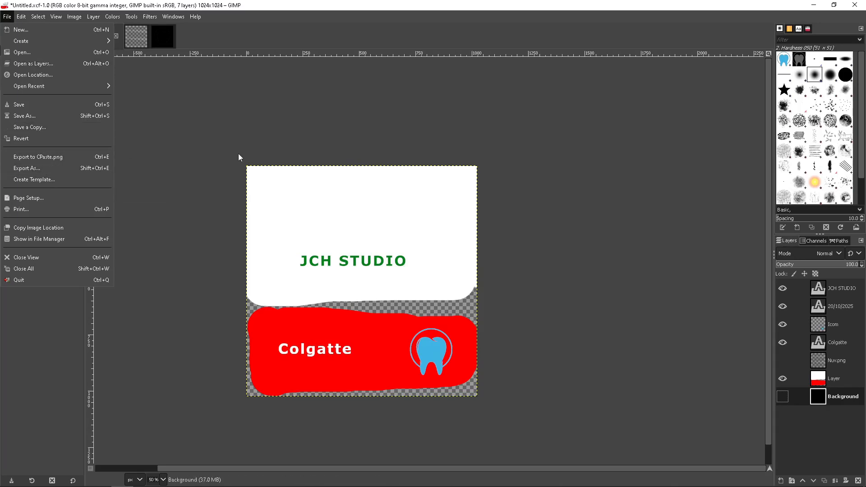
pyautogui.hotkey('alt', 'Tab')
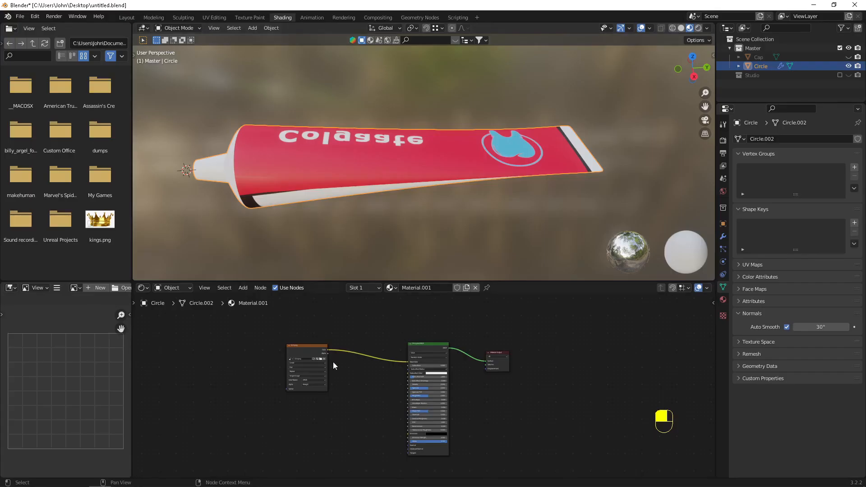
pyautogui.hotkey('ctrl', 'space')
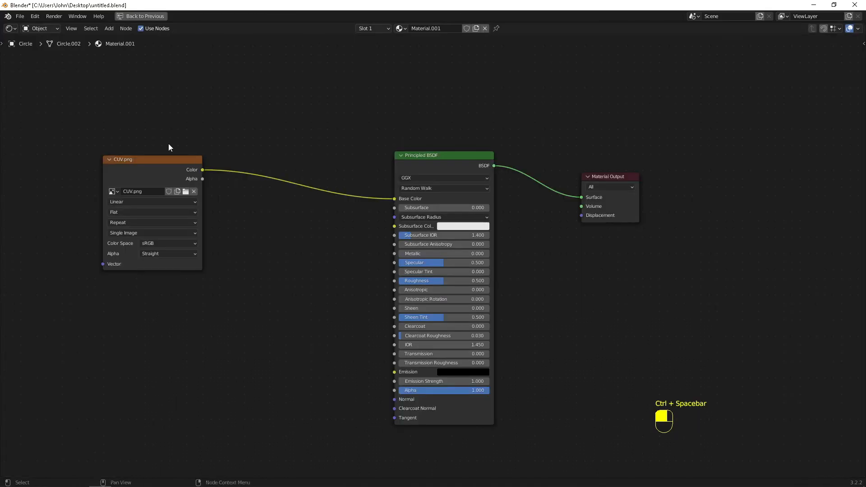
# Step: Replace the image in the tube's Image Texture node with CPaste.png and view the tube in the full Shading workspace
pyautogui.click(185, 192)
pyautogui.doubleClick(356, 165)
pyautogui.hotkey('ctrl', 'space')
pyautogui.moveTo(286, 106)
pyautogui.mouseDown(button='middle')
pyautogui.moveTo(352, 102)
pyautogui.moveTo(437, 67)
pyautogui.moveTo(462, 98)
pyautogui.moveTo(429, 56)
pyautogui.moveTo(372, 41)
pyautogui.moveTo(369, 250)
pyautogui.moveTo(361, 261)
pyautogui.moveTo(344, 178)
pyautogui.mouseUp(button='middle')
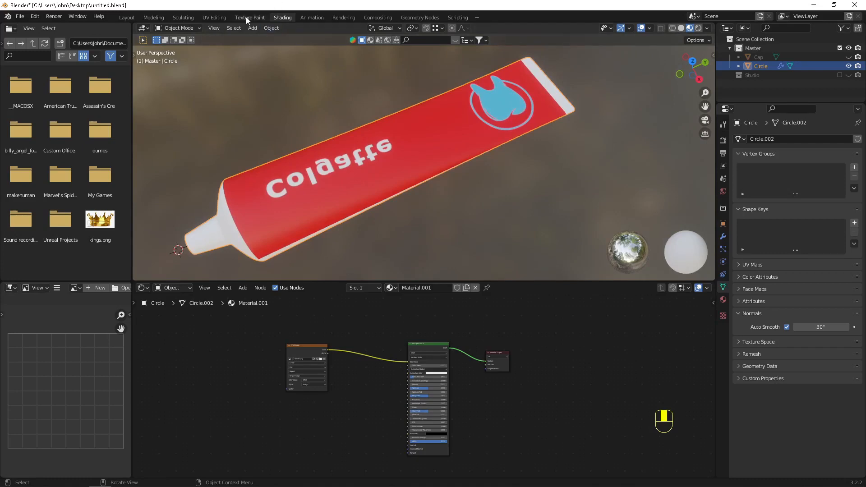
# Step: In the UV Editing workspace, switch the viewport to Material Preview and select the whole UV island under the JCH STUDIO text
pyautogui.click(217, 18)
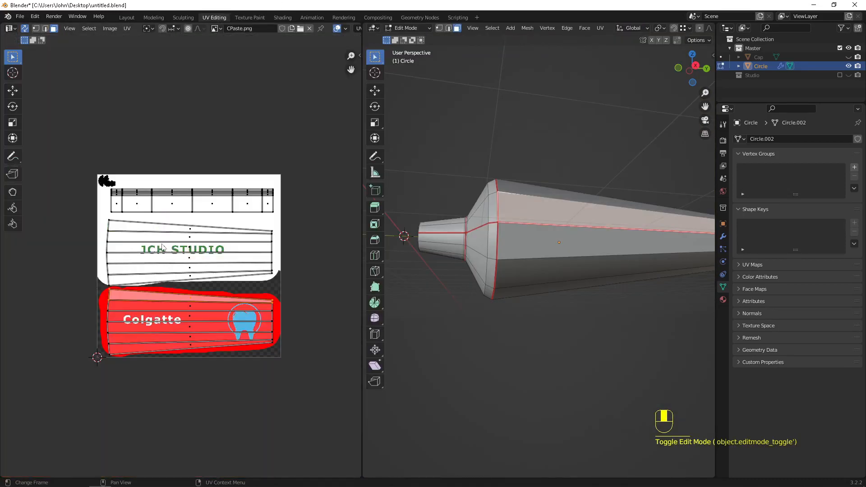
pyautogui.click(192, 246)
pyautogui.press('z')
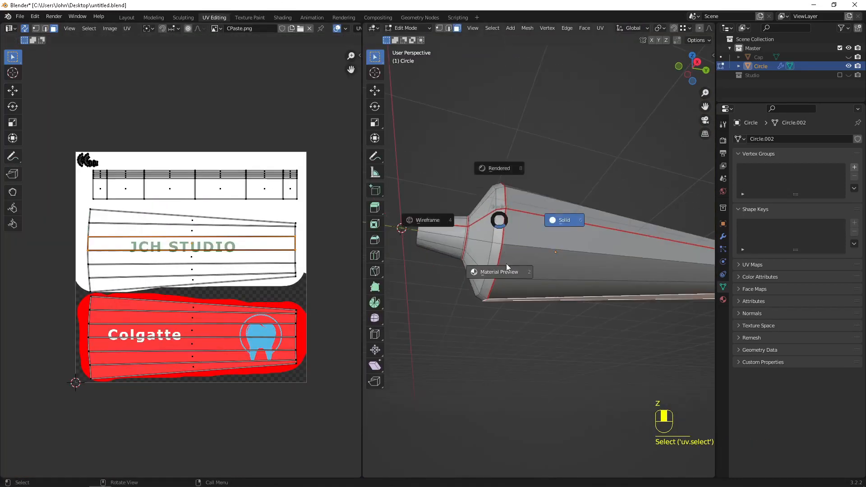
pyautogui.click(514, 319)
pyautogui.moveTo(515, 319)
pyautogui.mouseDown(button='middle')
pyautogui.moveTo(534, 287)
pyautogui.moveTo(492, 271)
pyautogui.mouseUp(button='middle')
pyautogui.hotkey('ctrl', 'l')
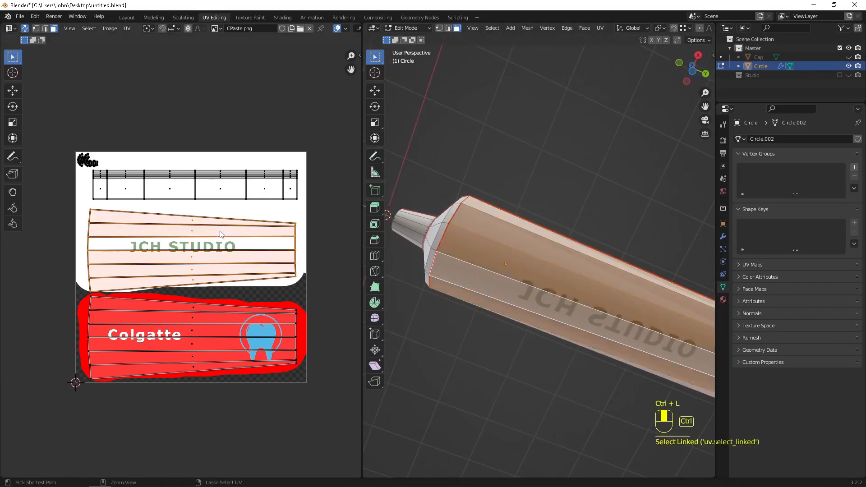
pyautogui.rightClick(221, 234)
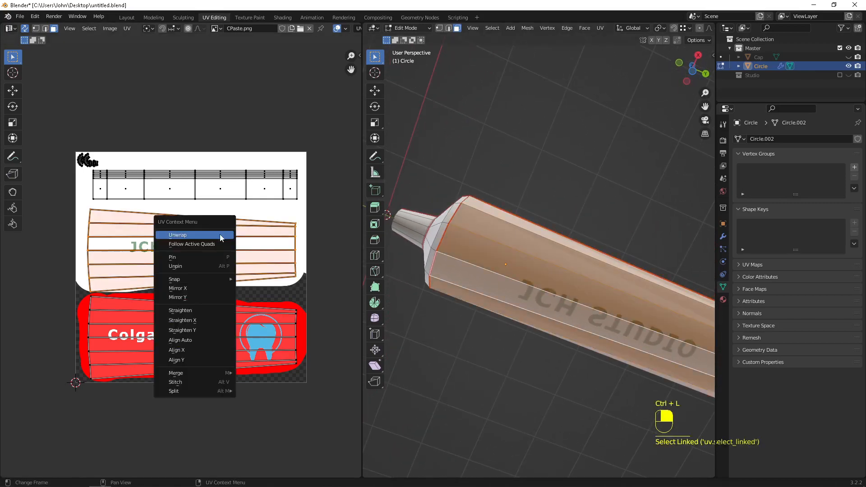
pyautogui.click(209, 289)
pyautogui.hotkey('ctrl', 'z')
# Step: Mirror the JCH STUDIO UV island along Y and move it slightly upward within the white area
pyautogui.rightClick(201, 270)
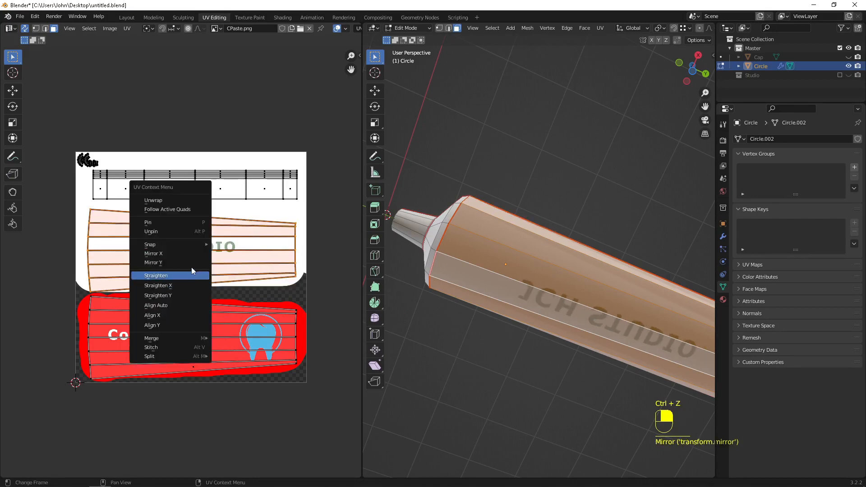
pyautogui.click(190, 263)
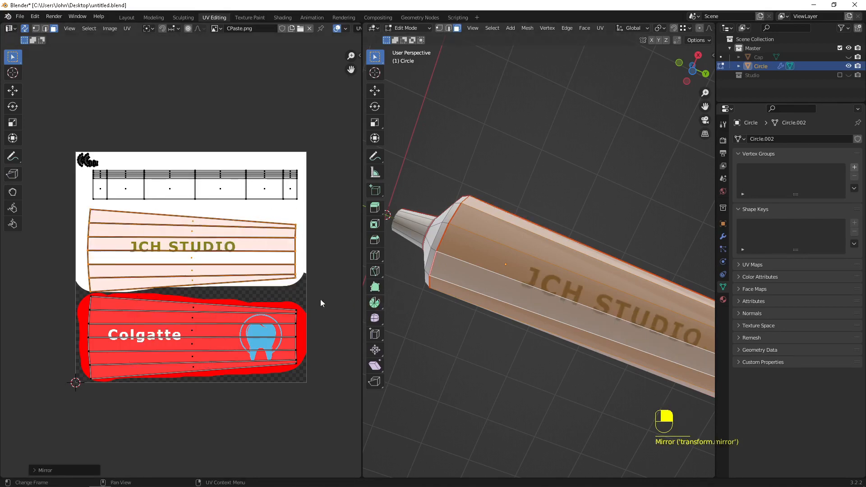
pyautogui.press('g')
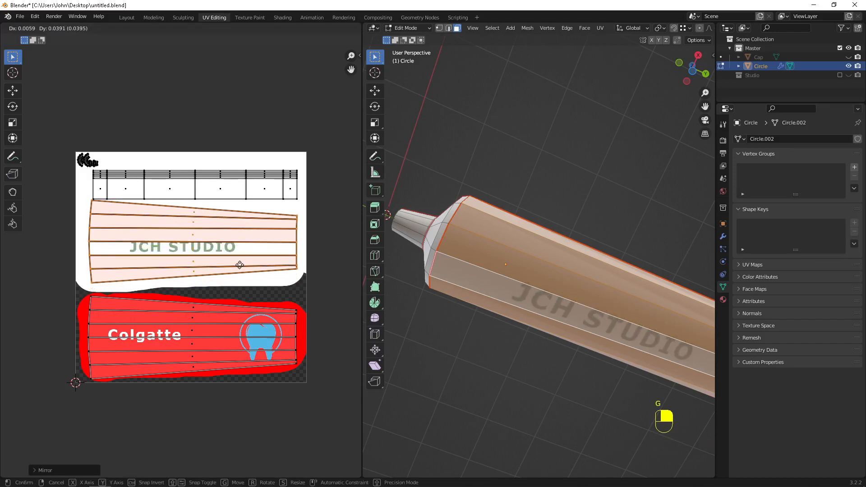
pyautogui.click(241, 269)
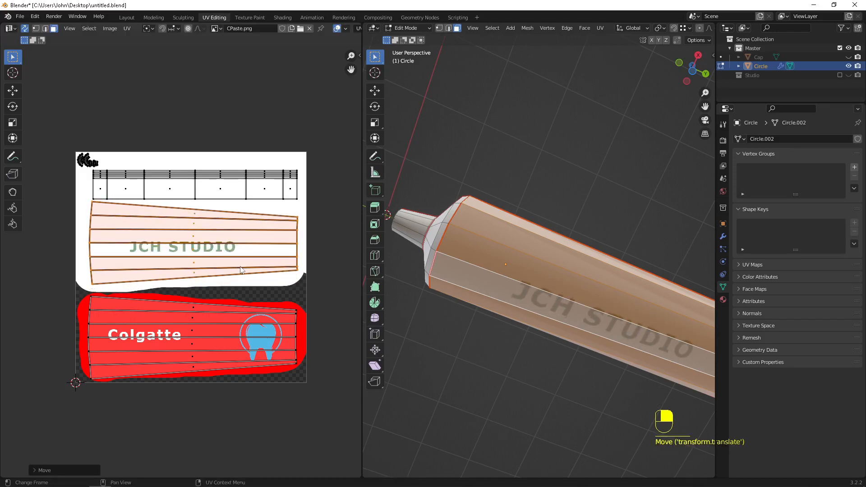
# Step: Select the whole UV island over the red Colgatte area and mirror it along Y
pyautogui.moveTo(577, 340); pyautogui.dragTo(555, 294, button='middle')
pyautogui.click(556, 363)
pyautogui.click(190, 340)
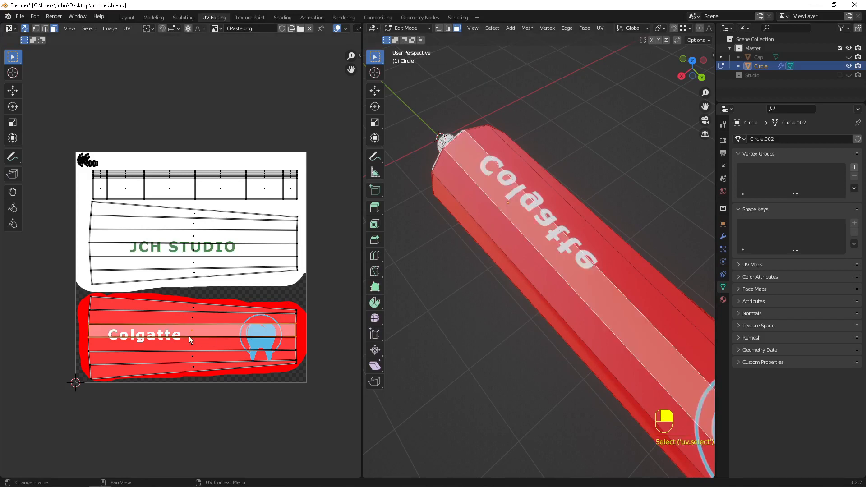
pyautogui.hotkey('ctrl', 'l')
pyautogui.rightClick(189, 339)
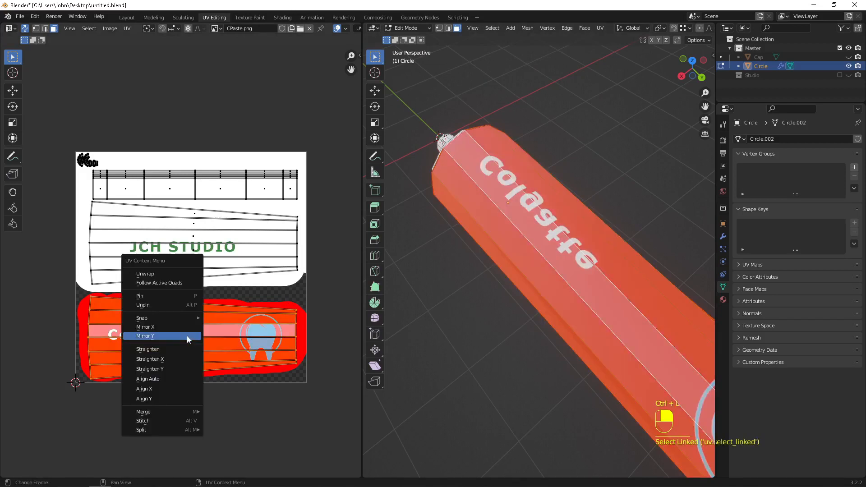
pyautogui.click(184, 340)
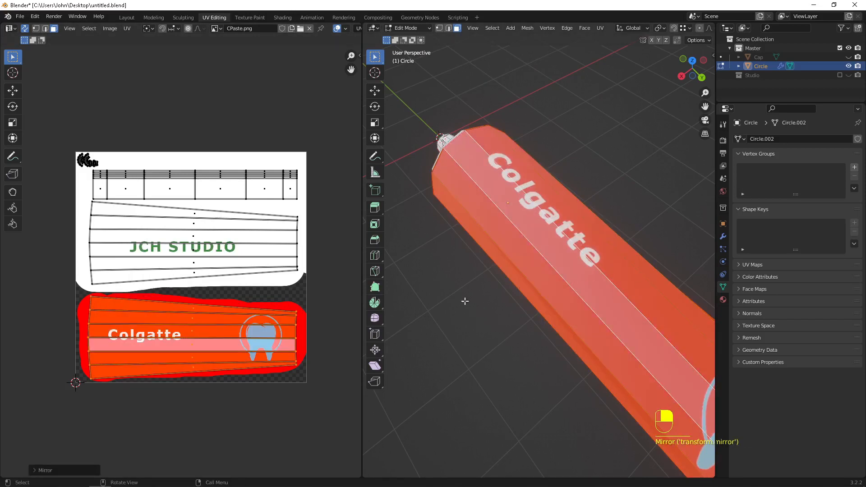
# Step: Move the Colgatte UV island up about 0.008, scale it down to about 0.94, and deselect the faces on the tube
pyautogui.press('g')
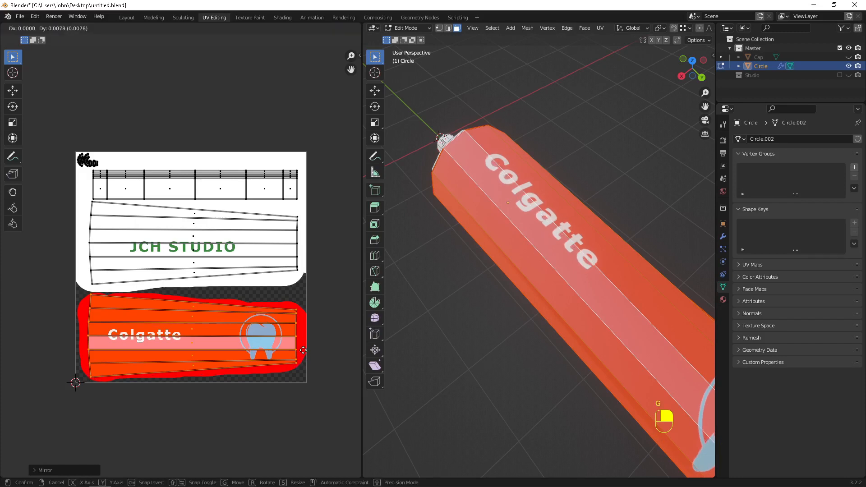
pyautogui.click(304, 350)
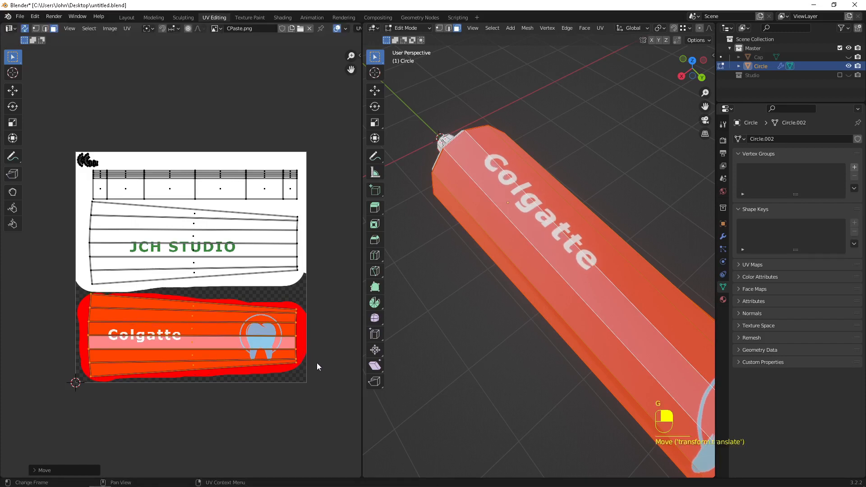
pyautogui.press('s')
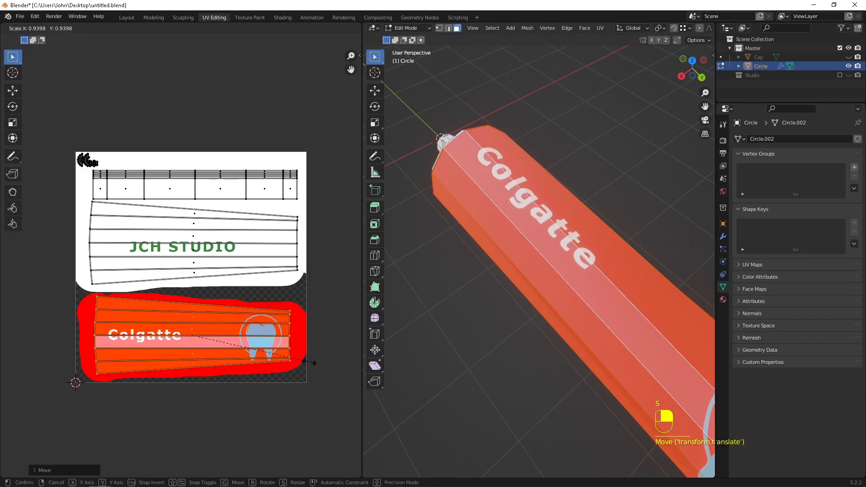
pyautogui.click(309, 366)
pyautogui.moveTo(519, 203); pyautogui.dragTo(562, 148, button='middle')
pyautogui.click(562, 149)
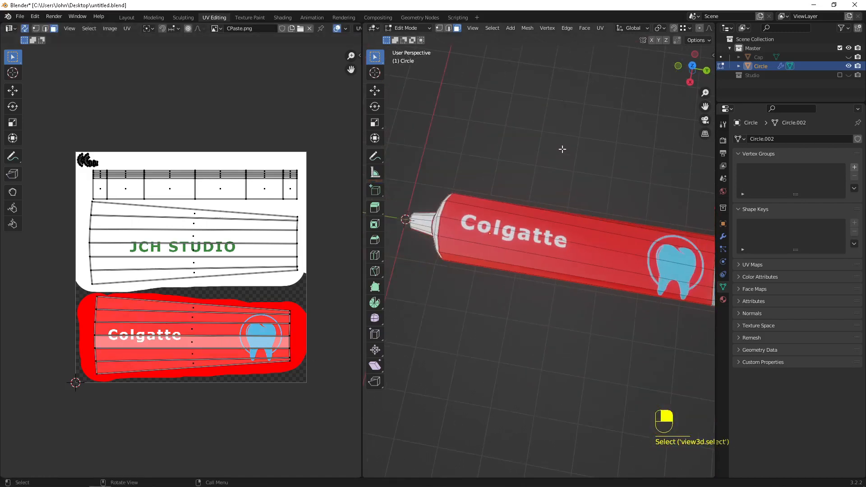
# Step: Return to Object Mode and examine the logo and the flat white end of the tube
pyautogui.press('Tab')
pyautogui.moveTo(595, 255); pyautogui.dragTo(481, 248, button='middle')
pyautogui.keyDown('shift'); pyautogui.moveTo(613, 215); pyautogui.dragTo(604, 302, button='middle'); pyautogui.keyUp('shift')
pyautogui.keyDown('shift'); pyautogui.moveTo(695, 336); pyautogui.dragTo(605, 296, button='middle'); pyautogui.keyUp('shift')
pyautogui.scroll(-2, 526, 242)
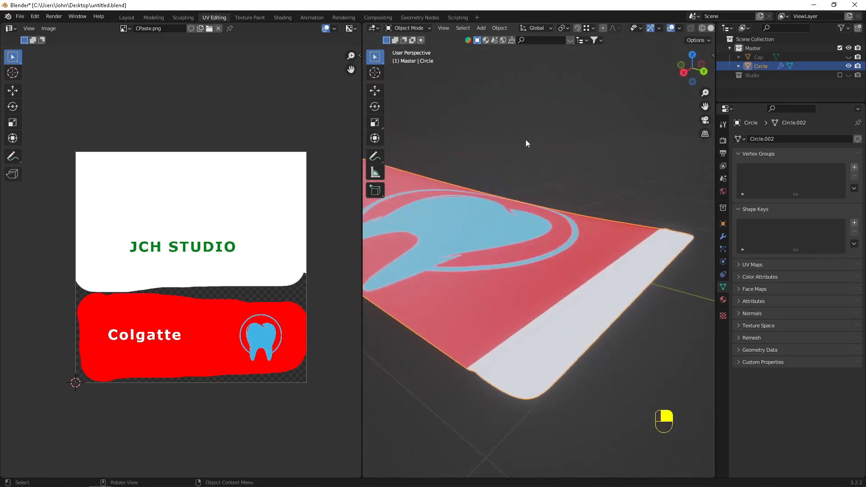
# Step: In the Shading workspace, lower the Principled BSDF's Roughness to about 0.223 and inspect the reflections near the tube's flat end
pyautogui.click(283, 17)
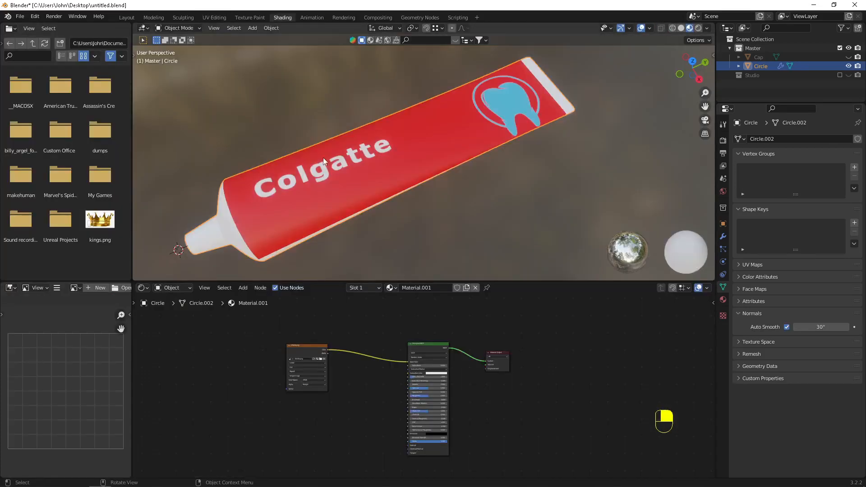
pyautogui.moveTo(323, 158)
pyautogui.mouseDown(button='middle')
pyautogui.moveTo(354, 117)
pyautogui.moveTo(493, 156)
pyautogui.moveTo(480, 175)
pyautogui.moveTo(391, 116)
pyautogui.moveTo(461, 138)
pyautogui.moveTo(388, 126)
pyautogui.moveTo(399, 127)
pyautogui.mouseUp(button='middle')
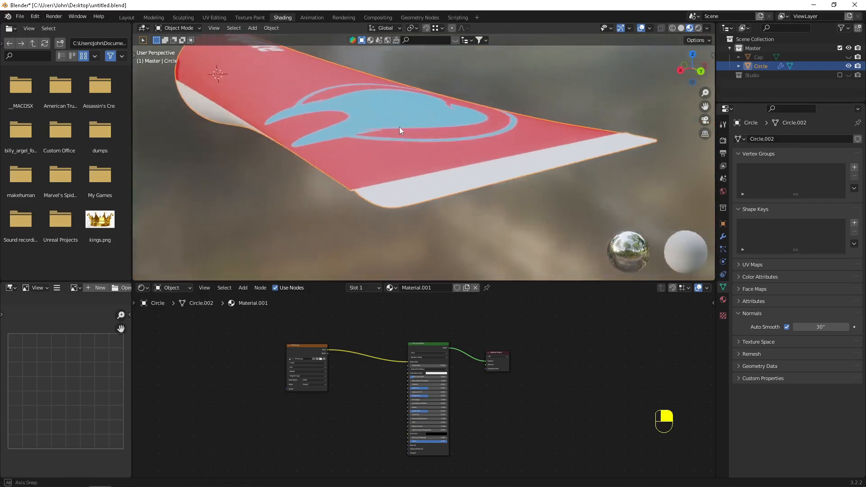
pyautogui.scroll(2, 413, 396)
pyautogui.scroll(5, 413, 396)
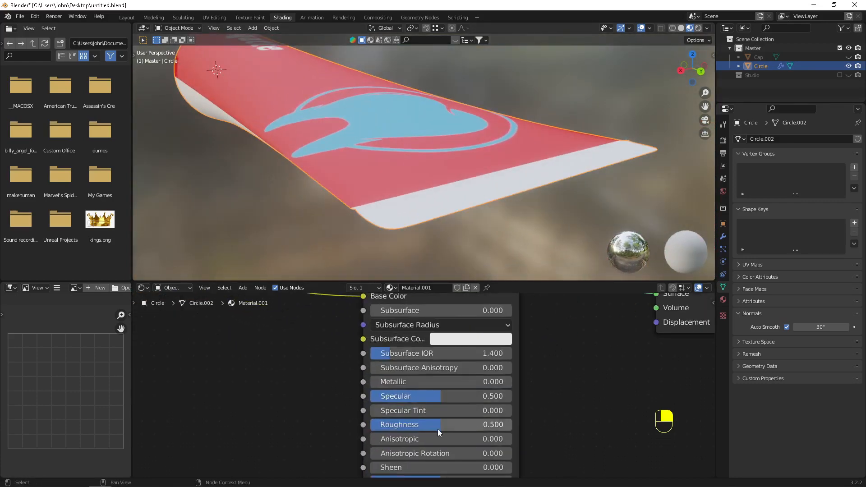
pyautogui.moveTo(438, 427); pyautogui.dragTo(401, 425)
pyautogui.moveTo(350, 75); pyautogui.dragTo(463, 163, button='middle')
pyautogui.scroll(6, 448, 206)
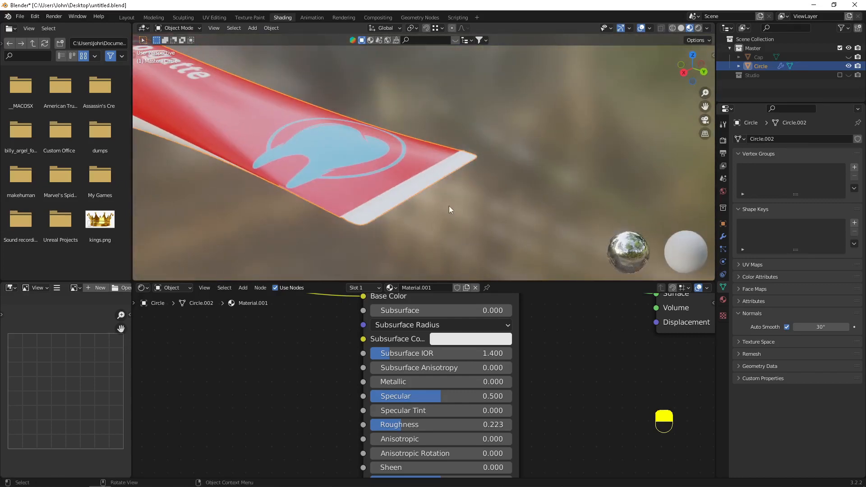
pyautogui.scroll(-5, 432, 204)
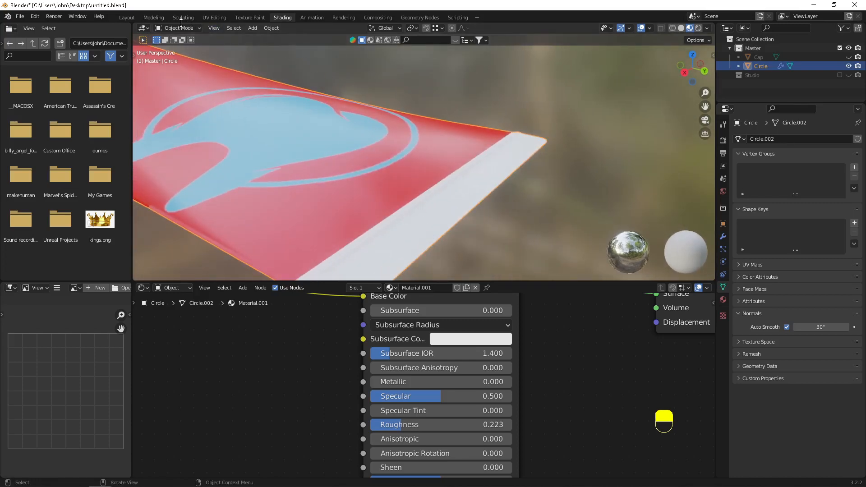
# Step: Show the tube in Material Preview in the Layout workspace and frame its flat white end
pyautogui.click(127, 17)
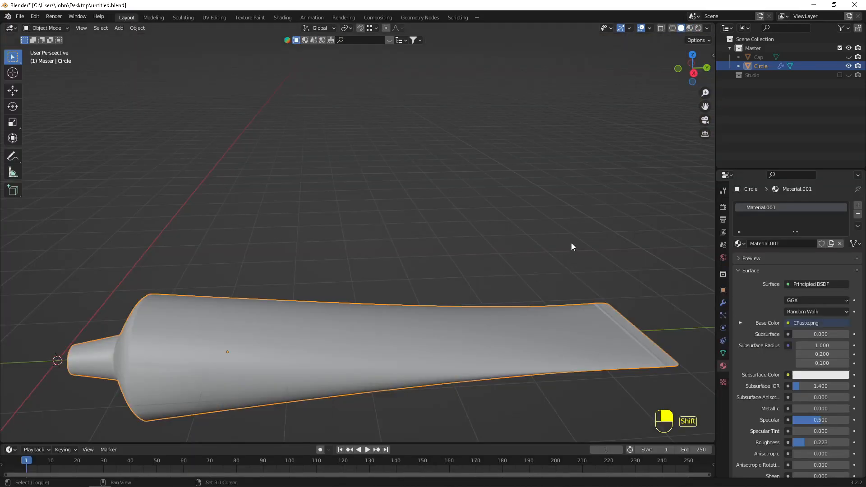
pyautogui.scroll(3, 472, 155)
pyautogui.press('z')
pyautogui.click(387, 237)
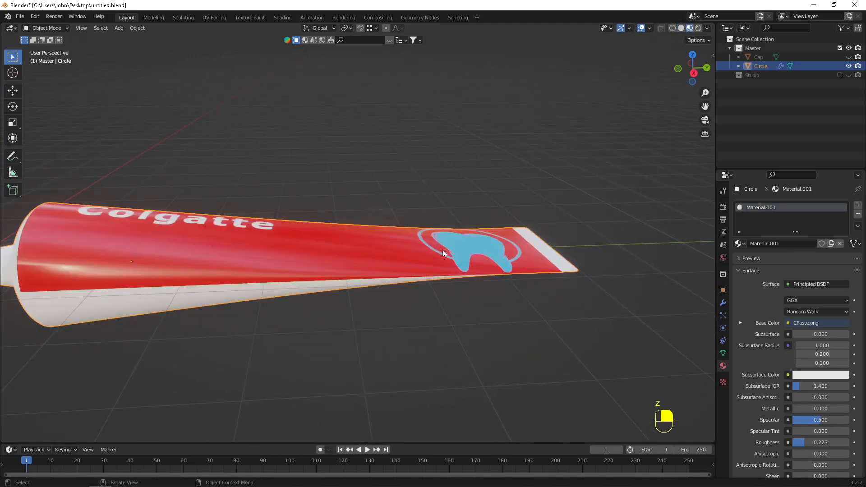
pyautogui.scroll(3, 541, 257)
pyautogui.keyDown('shift'); pyautogui.moveTo(541, 257); pyautogui.dragTo(429, 250, button='middle'); pyautogui.keyUp('shift')
pyautogui.scroll(3, 560, 261)
pyautogui.keyDown('shift'); pyautogui.moveTo(560, 261); pyautogui.dragTo(404, 242, button='middle'); pyautogui.keyUp('shift')
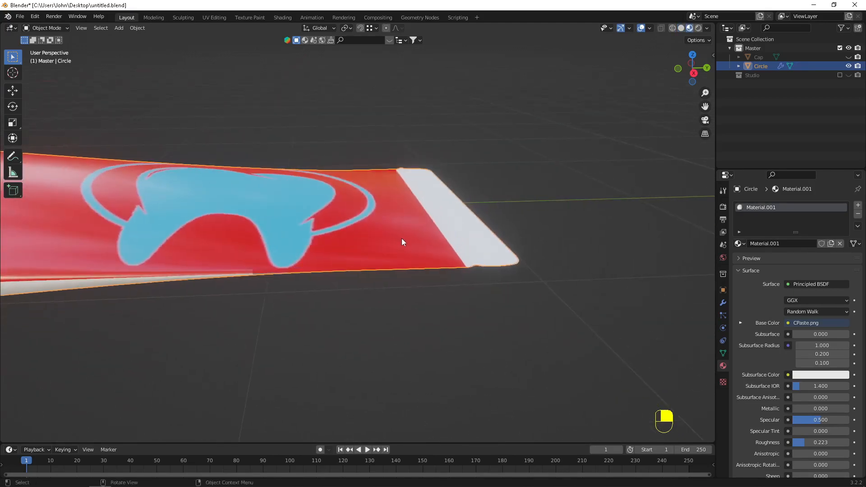
# Step: Add a Displace modifier to the tube below its Subdivision modifier
pyautogui.click(723, 303)
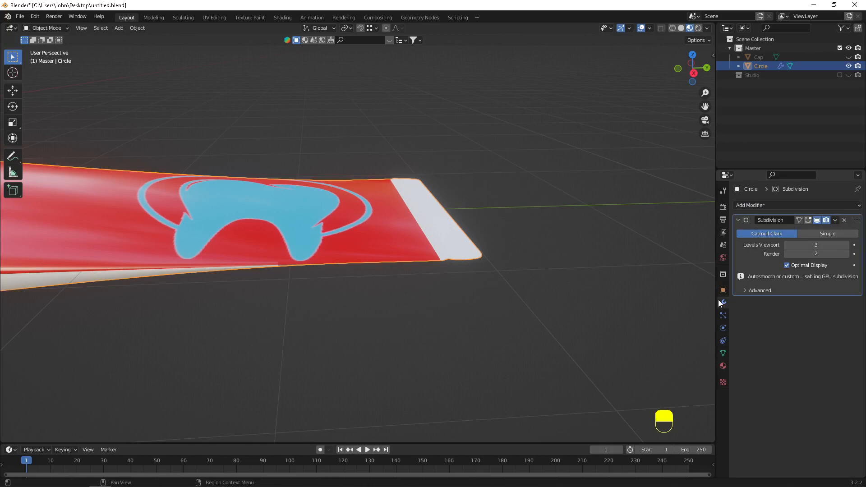
pyautogui.click(783, 206)
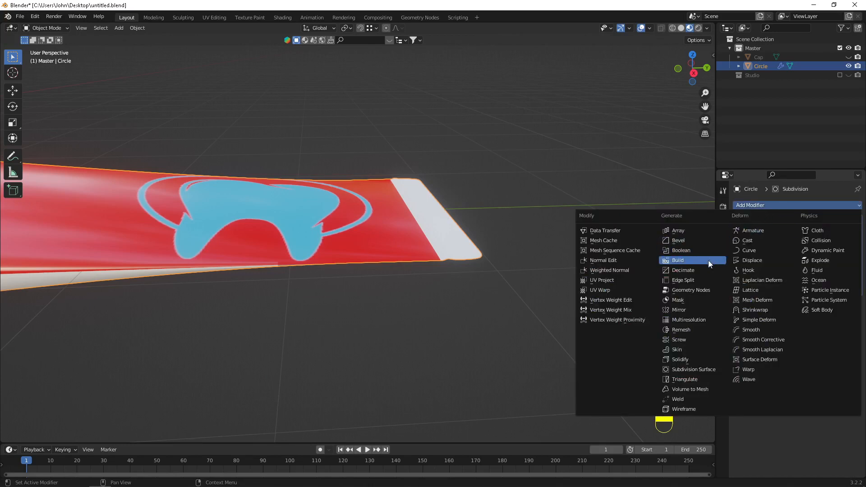
pyautogui.click(749, 260)
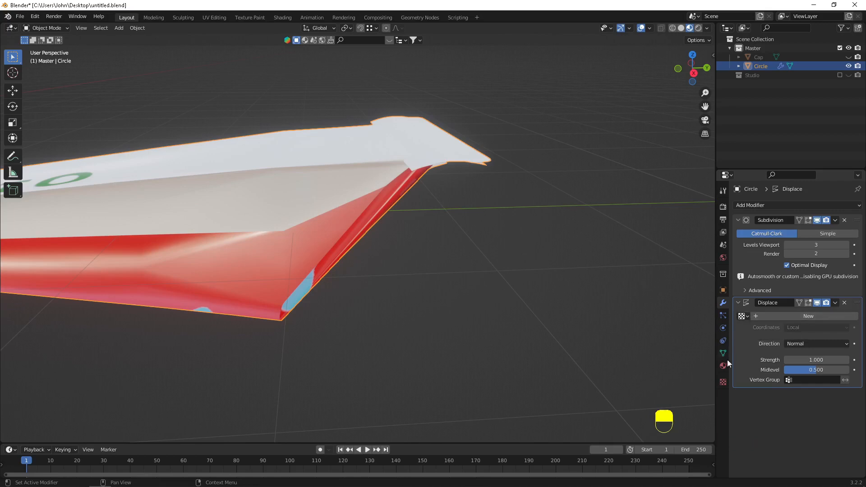
# Step: Create a new image texture for the Displace modifier and load BWC.png from the Desktop into it
pyautogui.click(723, 381)
pyautogui.click(773, 219)
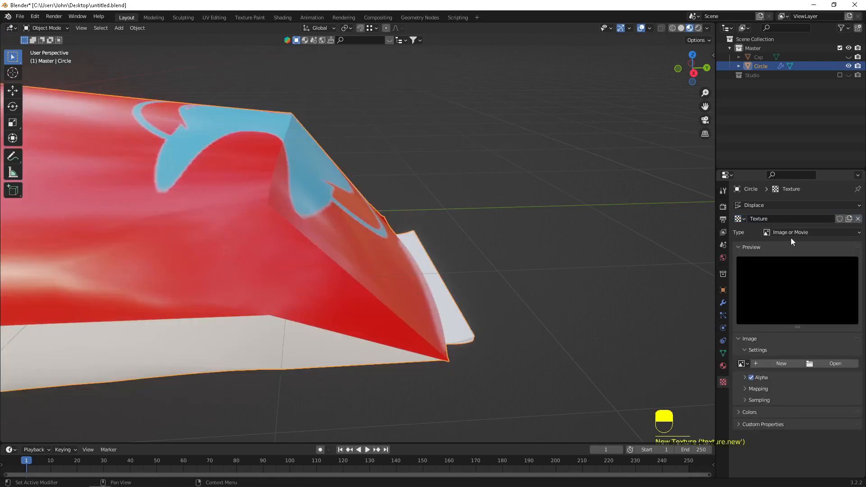
pyautogui.click(830, 363)
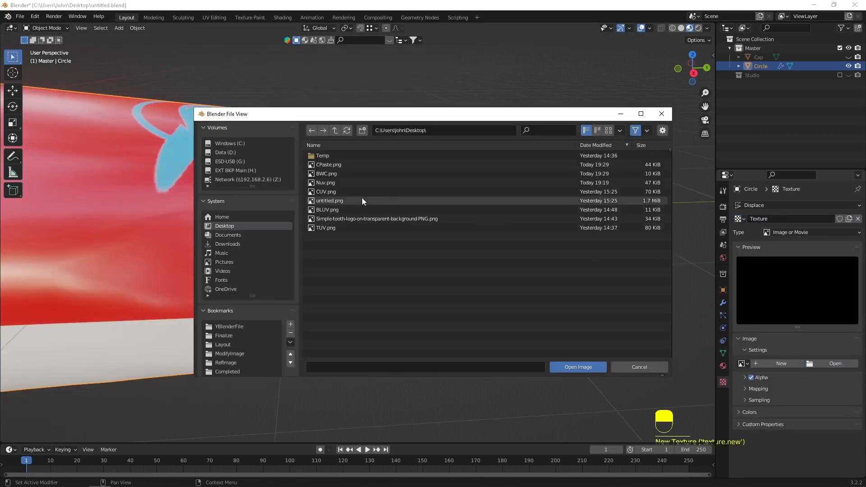
pyautogui.doubleClick(337, 176)
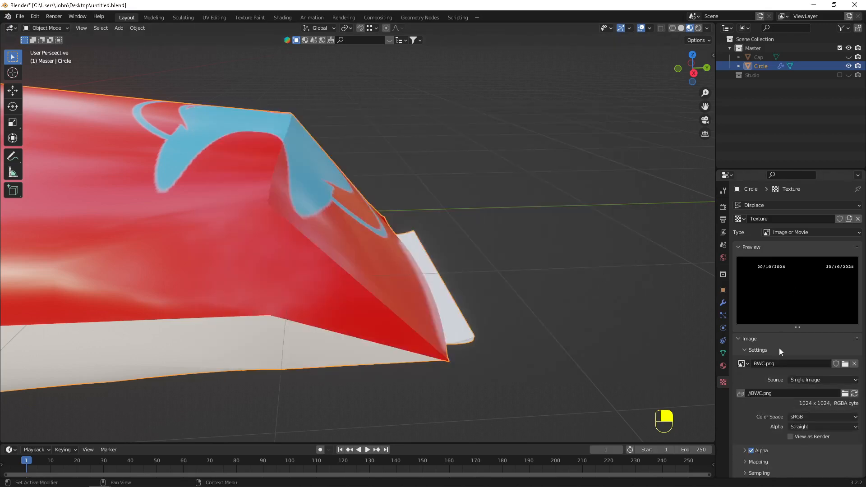
# Step: Return to the tube's modifier settings and set the Displace modifier's Strength to 0.0001
pyautogui.click(724, 193)
pyautogui.click(724, 208)
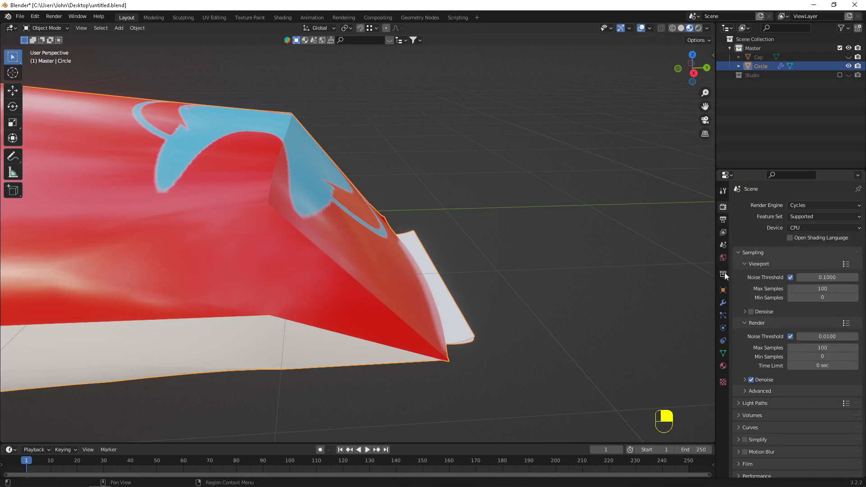
pyautogui.click(723, 304)
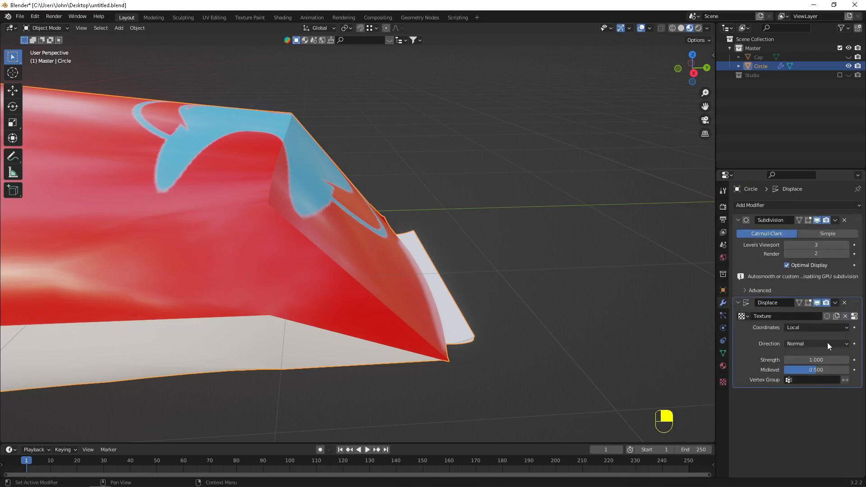
pyautogui.click(803, 328)
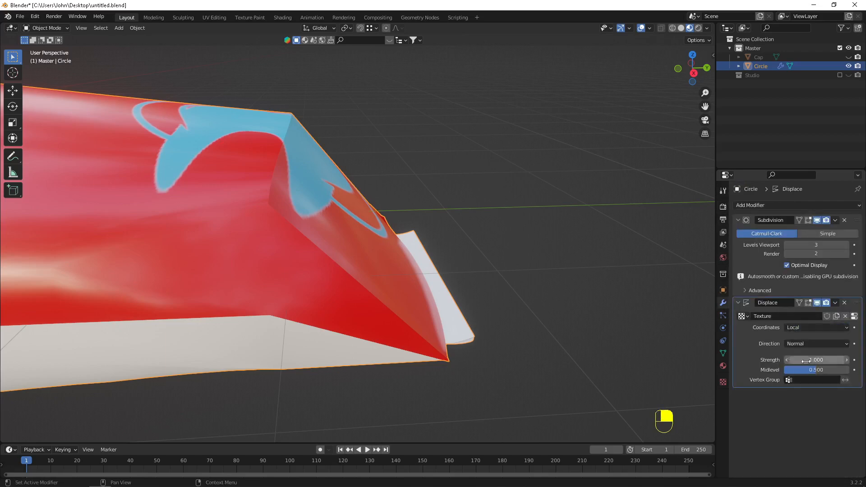
pyautogui.click(820, 360)
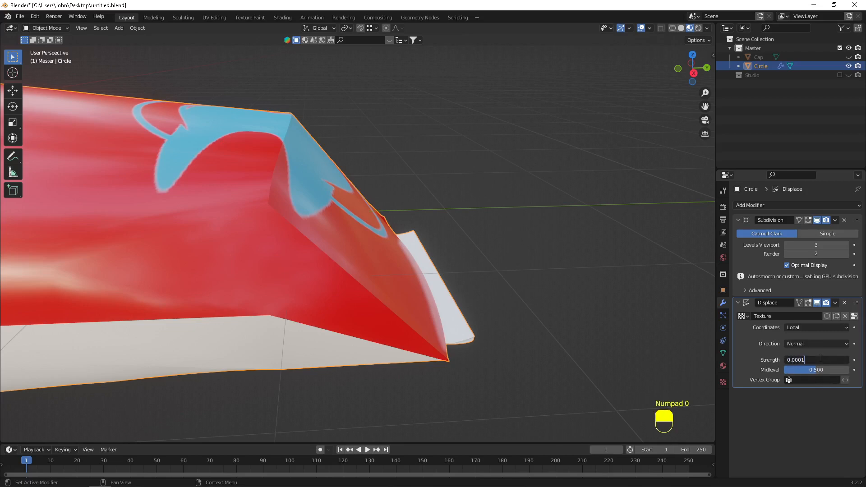
pyautogui.press('Return')
pyautogui.scroll(6, 463, 236)
pyautogui.keyDown('shift'); pyautogui.moveTo(465, 232); pyautogui.dragTo(403, 258, button='middle'); pyautogui.keyUp('shift')
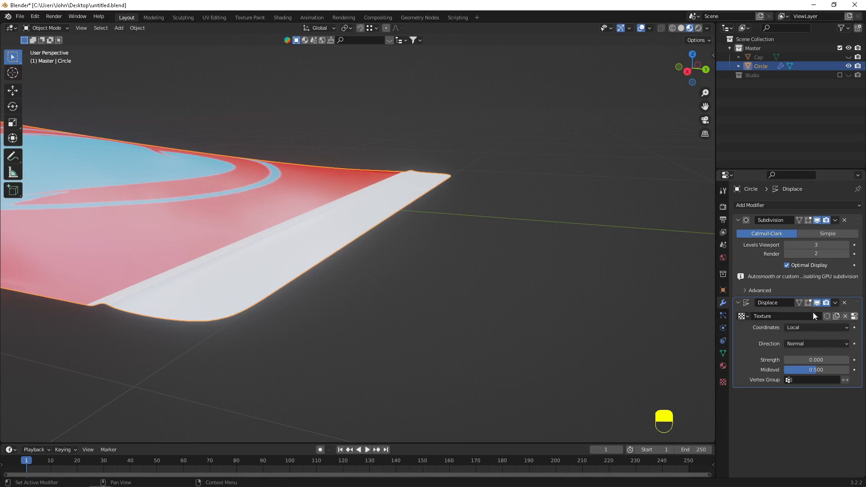
# Step: Raise the Displace modifier's Strength to 0.1 and check the tube's flat white end
pyautogui.click(832, 360)
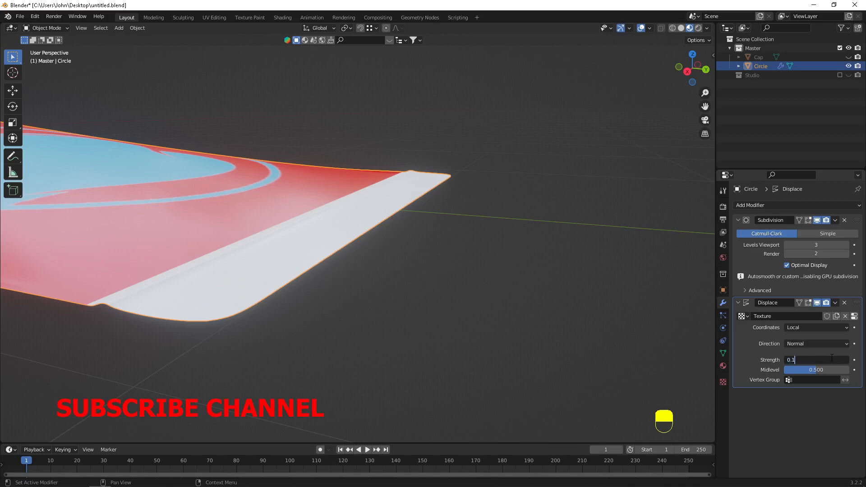
pyautogui.write('0.1')
pyautogui.press('Return')
pyautogui.moveTo(697, 378); pyautogui.dragTo(399, 224, button='middle')
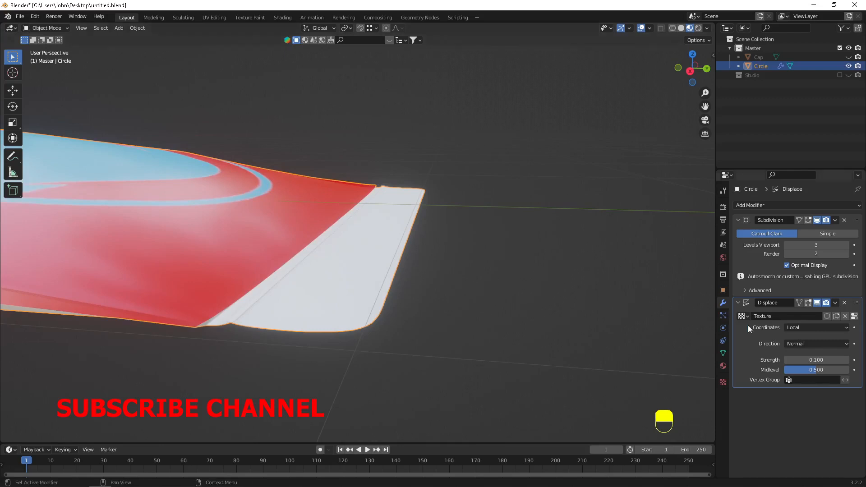
# Step: Set the Displace modifier's texture coordinates to UV and inspect the flat white end from the side
pyautogui.click(832, 344)
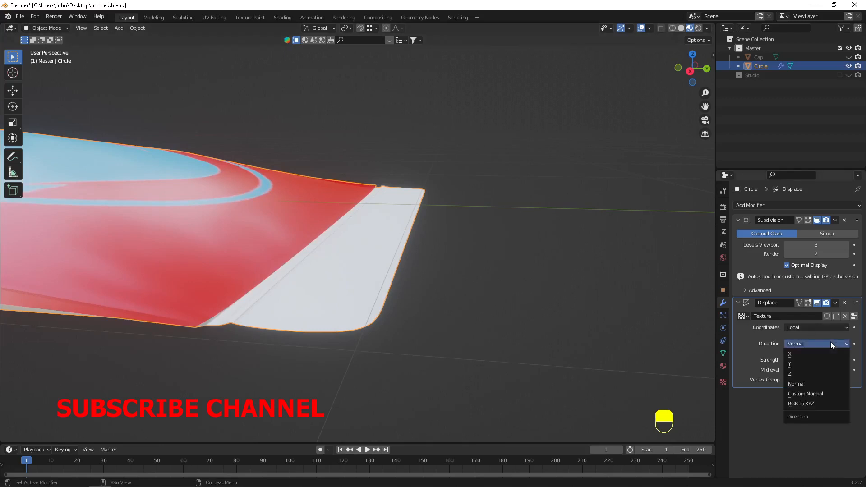
pyautogui.click(805, 329)
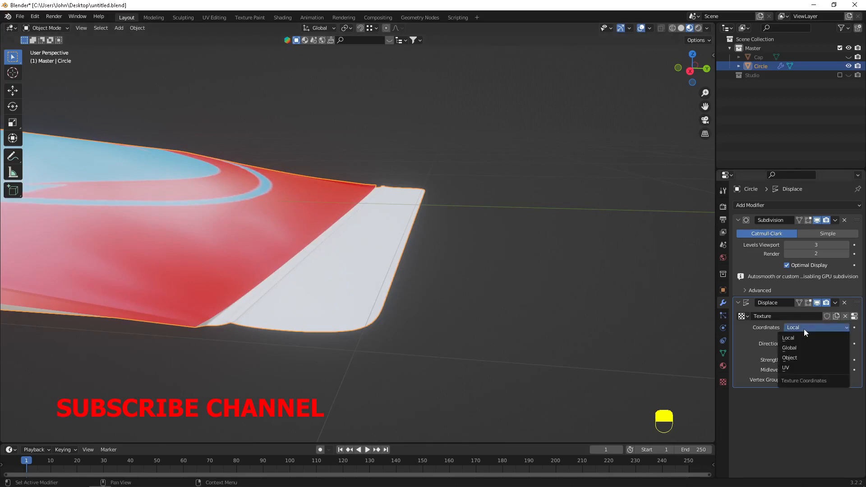
pyautogui.click(798, 367)
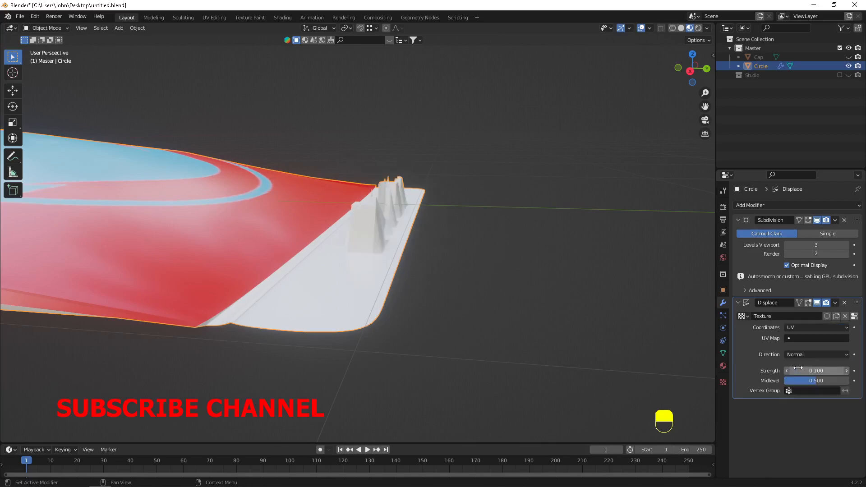
pyautogui.moveTo(472, 190); pyautogui.dragTo(339, 207, button='middle')
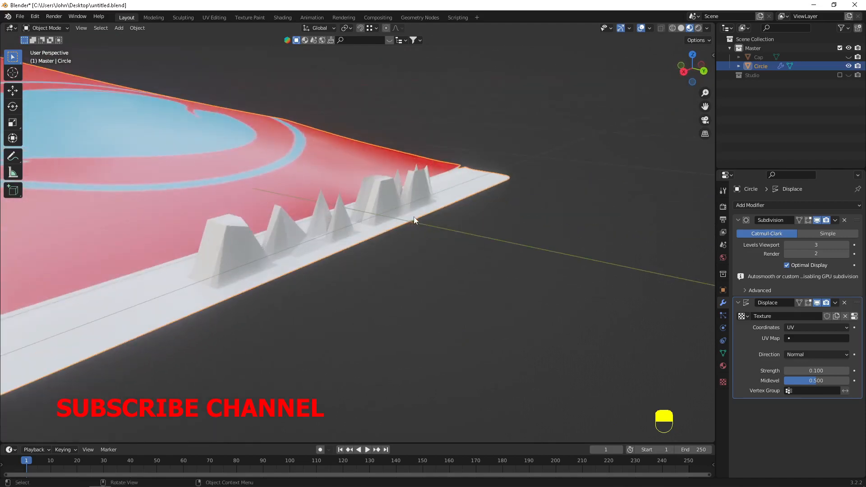
pyautogui.moveTo(414, 220); pyautogui.dragTo(433, 213, button='middle')
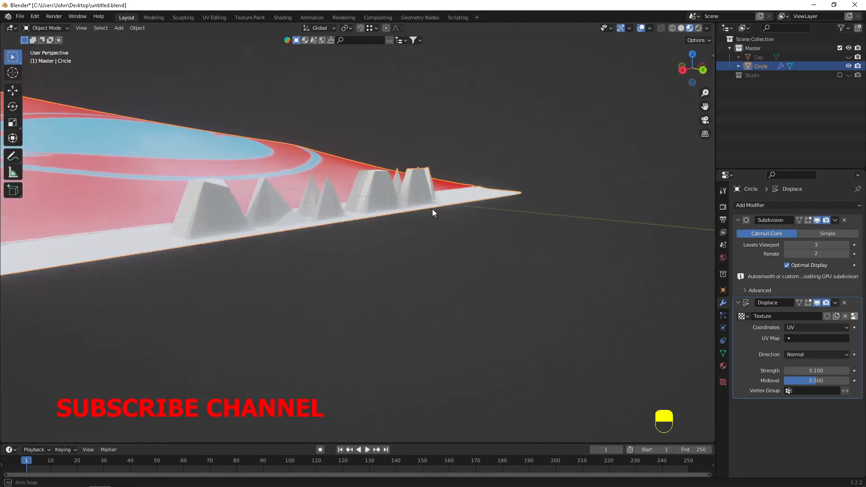
# Step: Reduce the Displace modifier's Strength to 0.001 and check the relief on the flat end
pyautogui.click(834, 370)
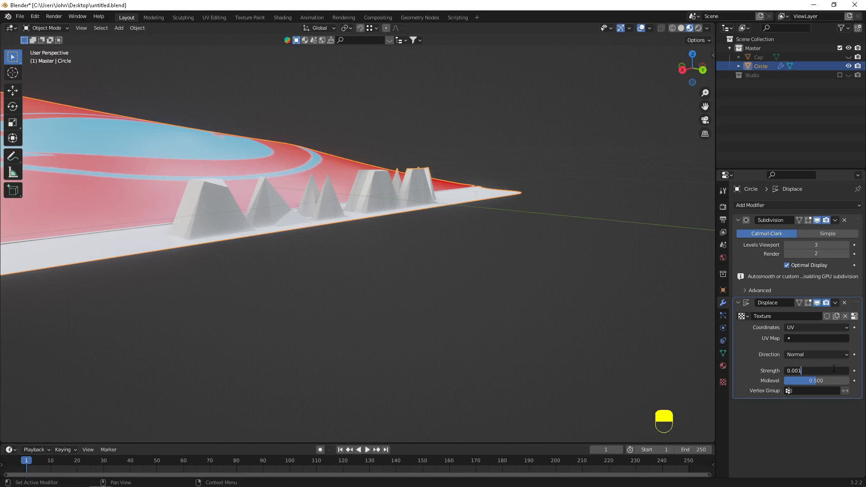
pyautogui.write('0.001')
pyautogui.press('Return')
pyautogui.moveTo(586, 181); pyautogui.dragTo(648, 240, button='middle')
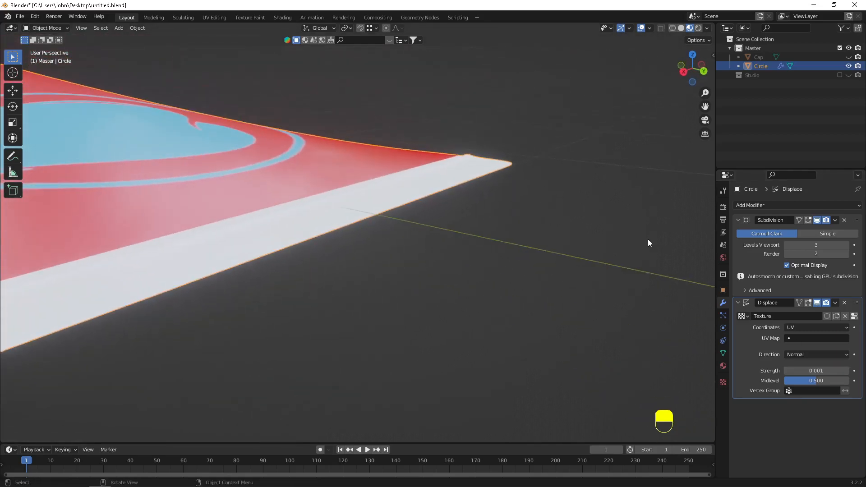
# Step: Set the Displace modifier's Strength to 0.01 and examine the flat white end up close
pyautogui.click(826, 369)
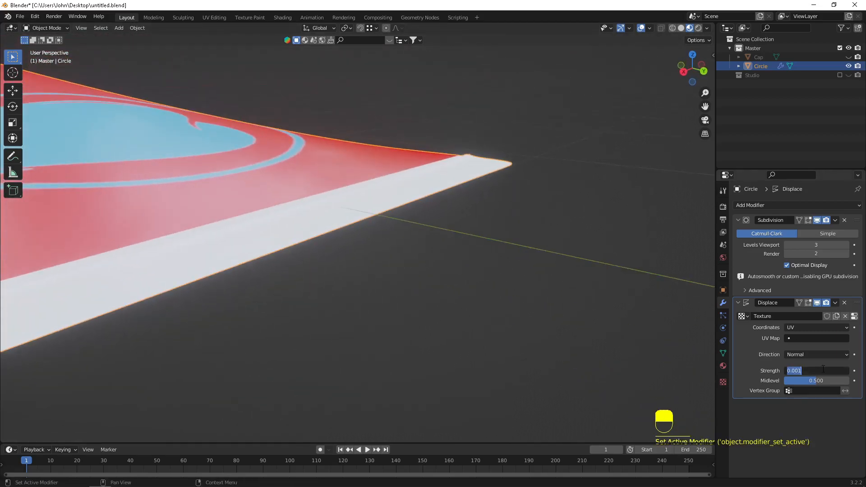
pyautogui.write('0.01')
pyautogui.press('Return')
pyautogui.moveTo(564, 306); pyautogui.dragTo(429, 197, button='middle')
pyautogui.moveTo(373, 210)
pyautogui.mouseDown(button='middle')
pyautogui.moveTo(370, 249)
pyautogui.moveTo(422, 243)
pyautogui.moveTo(434, 186)
pyautogui.moveTo(389, 194)
pyautogui.moveTo(349, 175)
pyautogui.moveTo(359, 180)
pyautogui.moveTo(355, 228)
pyautogui.mouseUp(button='middle')
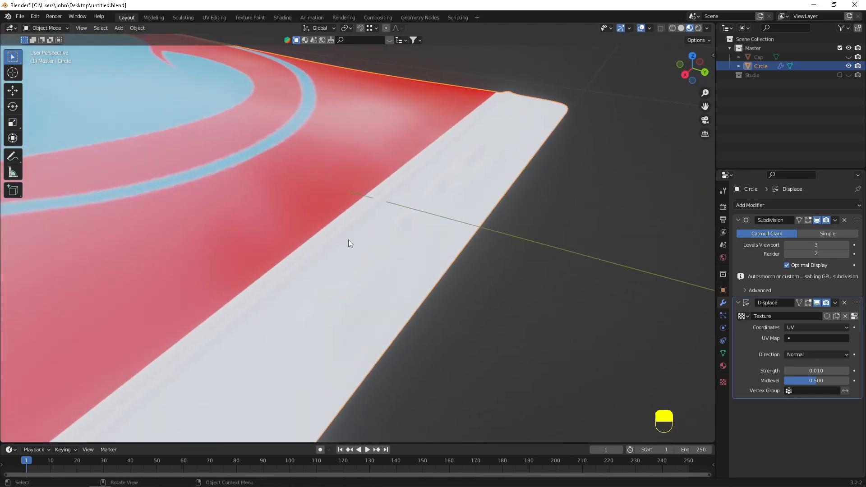
# Step: Apply Shade Smooth to the toothpaste tube
pyautogui.rightClick(301, 193)
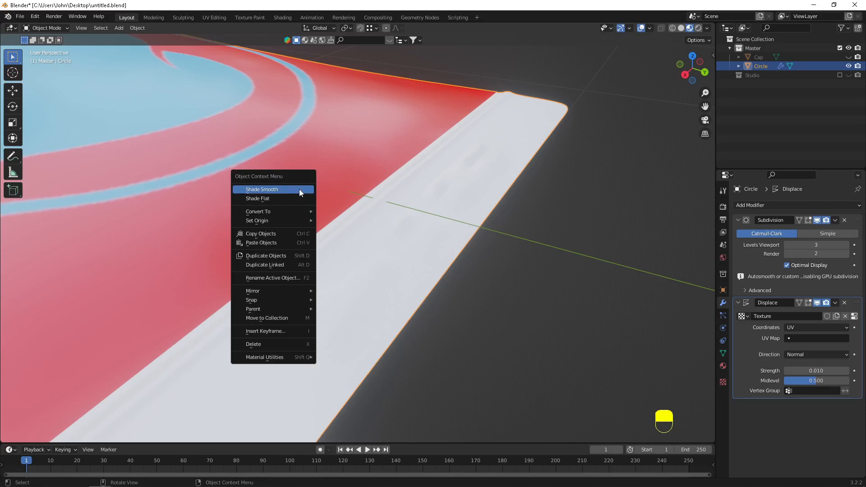
pyautogui.click(300, 189)
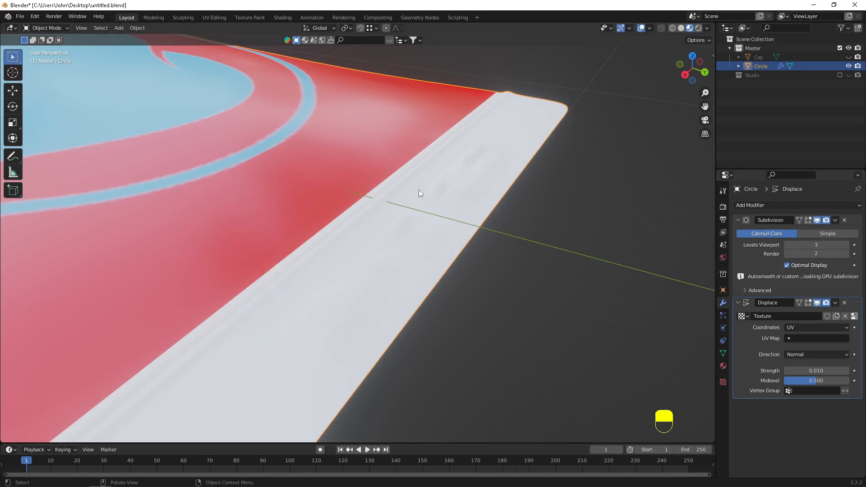
pyautogui.moveTo(418, 189); pyautogui.dragTo(448, 166, button='middle')
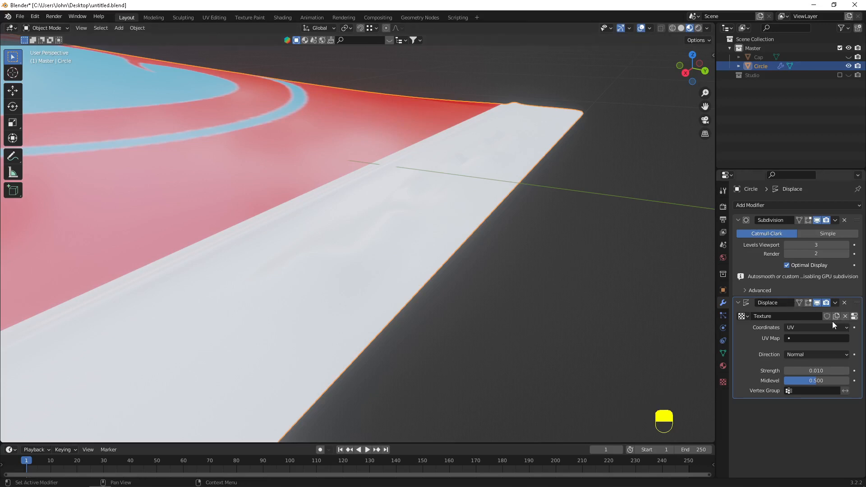
# Step: Raise the Subdivision modifier's viewport levels on the tube to 6
pyautogui.click(847, 245)
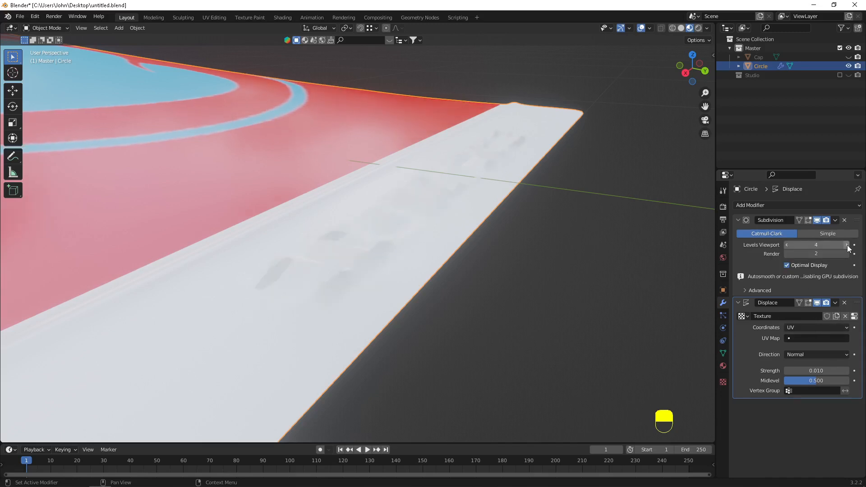
pyautogui.click(847, 245)
pyautogui.click(847, 245)
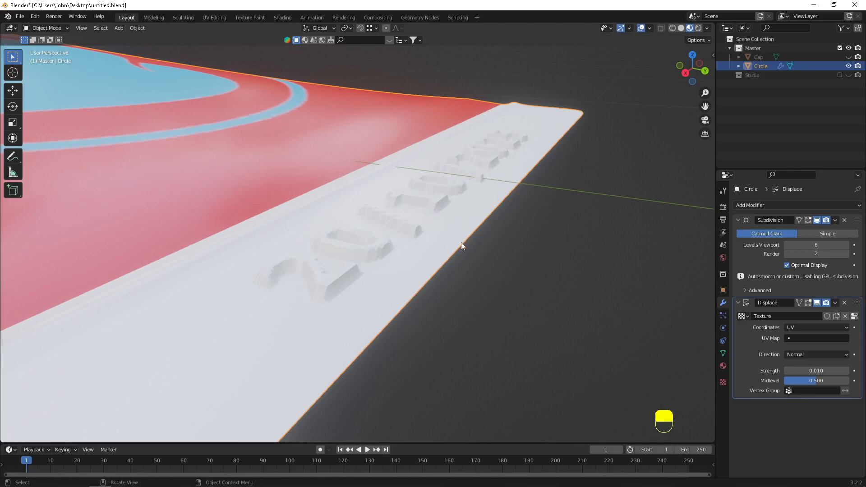
# Step: Apply Shade Smooth to the tube again and inspect the embossed date on its flat end
pyautogui.moveTo(405, 237)
pyautogui.mouseDown(button='middle')
pyautogui.moveTo(391, 208)
pyautogui.moveTo(378, 242)
pyautogui.moveTo(394, 234)
pyautogui.mouseUp(button='middle')
pyautogui.rightClick(395, 234)
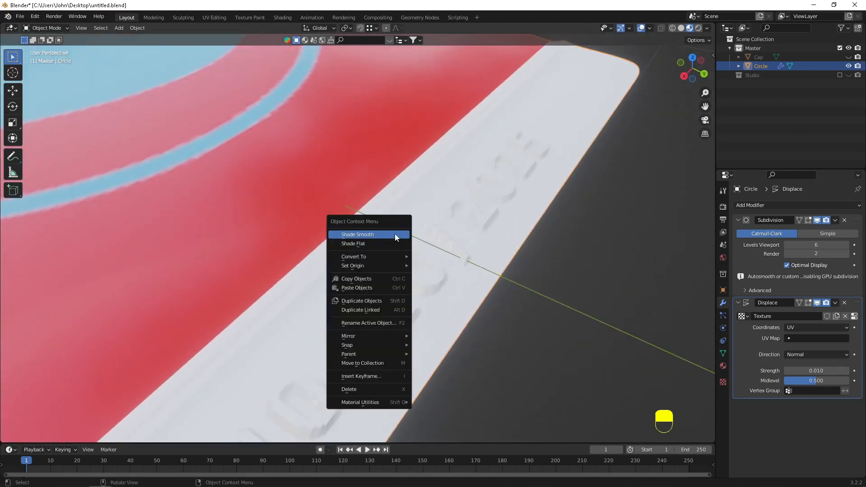
pyautogui.click(395, 233)
pyautogui.scroll(-4, 458, 255)
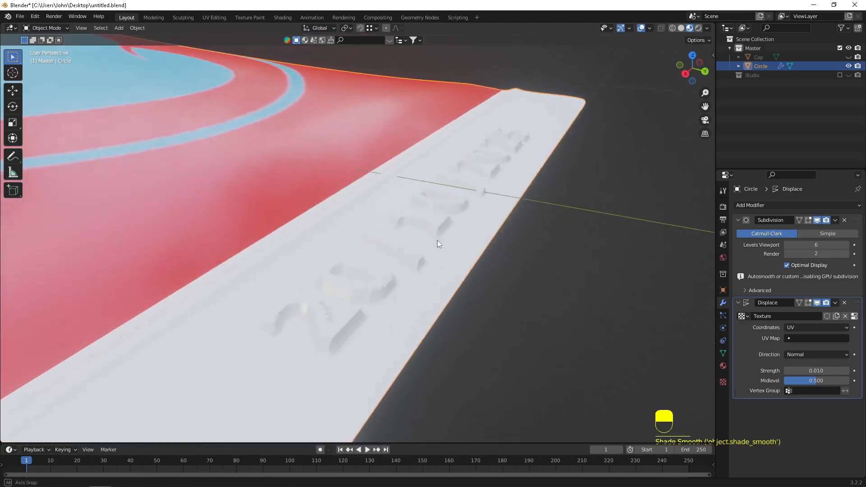
pyautogui.scroll(4, 437, 240)
pyautogui.moveTo(419, 251); pyautogui.dragTo(389, 222, button='middle')
pyautogui.scroll(3, 387, 222)
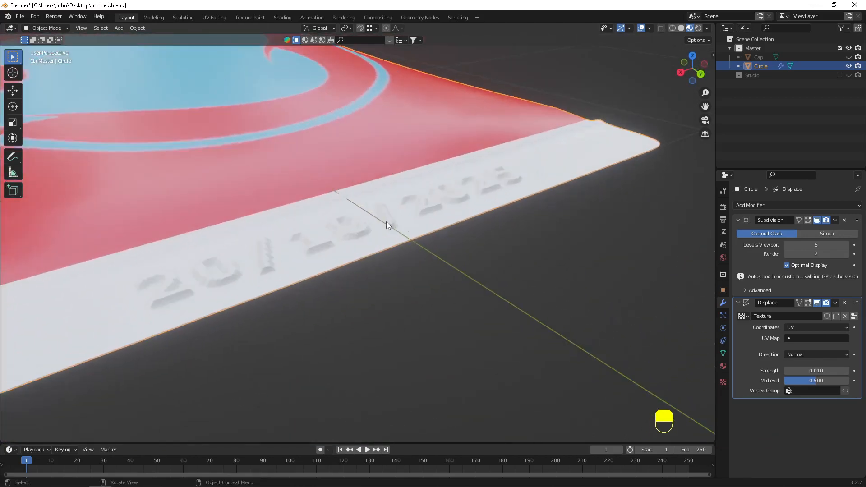
pyautogui.scroll(2, 397, 224)
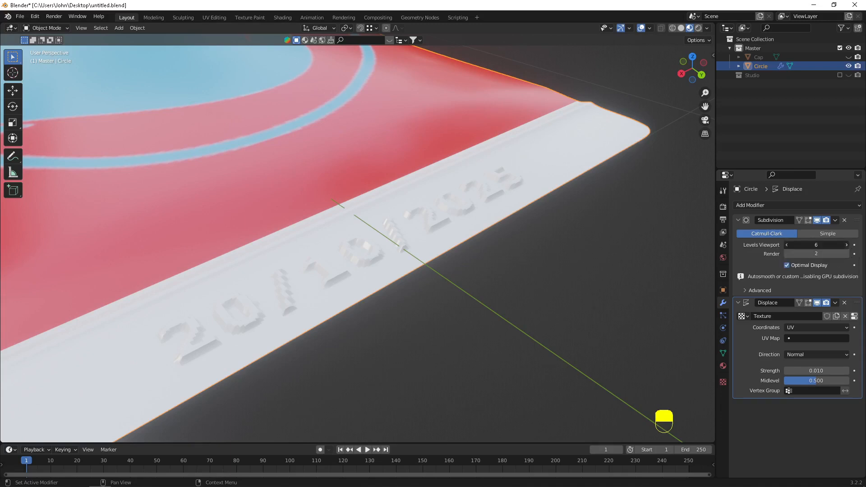
# Step: Raise the Subdivision modifier's render levels on the tube to 6
pyautogui.click(846, 255)
pyautogui.click(846, 255)
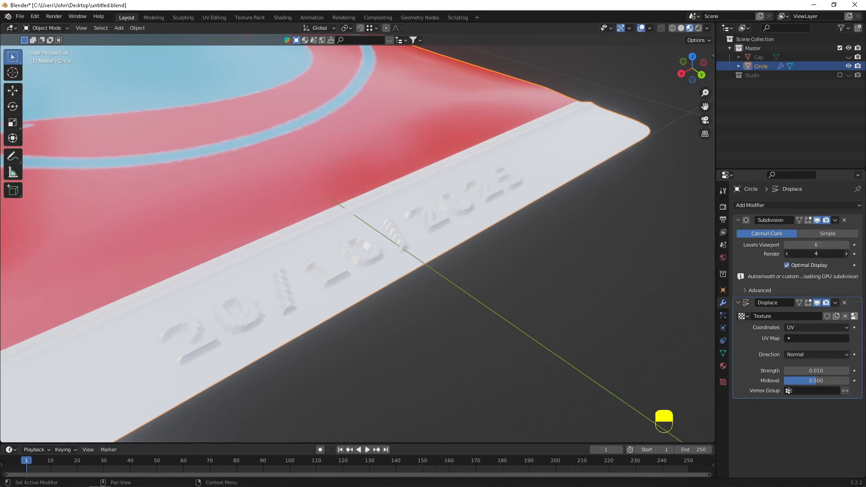
pyautogui.click(846, 255)
pyautogui.click(846, 255)
pyautogui.scroll(-3, 110, 251)
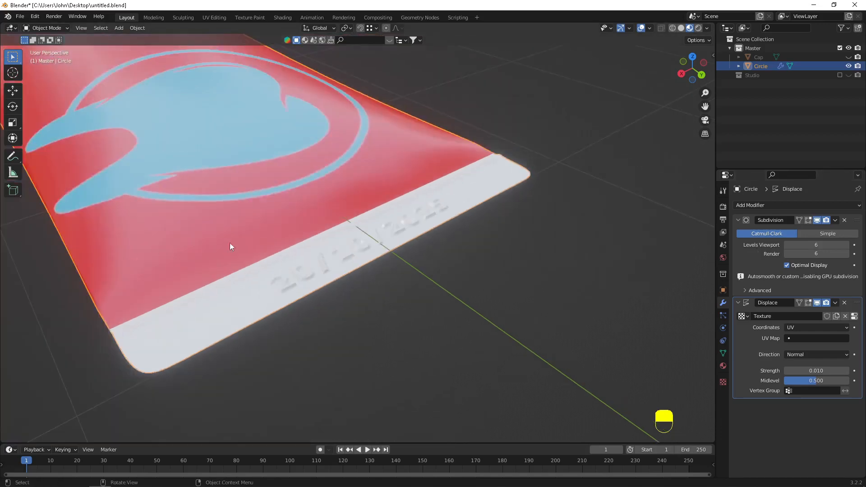
# Step: Unhide the cap and view the complete toothpaste tube with it from the side
pyautogui.keyDown('shift'); pyautogui.moveTo(188, 201); pyautogui.dragTo(354, 244, button='middle'); pyautogui.keyUp('shift')
pyautogui.scroll(-4, 354, 244)
pyautogui.keyDown('shift'); pyautogui.moveTo(282, 210); pyautogui.dragTo(418, 262, button='middle'); pyautogui.keyUp('shift')
pyautogui.scroll(2, 419, 263)
pyautogui.keyDown('shift'); pyautogui.moveTo(277, 254); pyautogui.dragTo(316, 232, button='middle'); pyautogui.keyUp('shift')
pyautogui.scroll(-4, 316, 232)
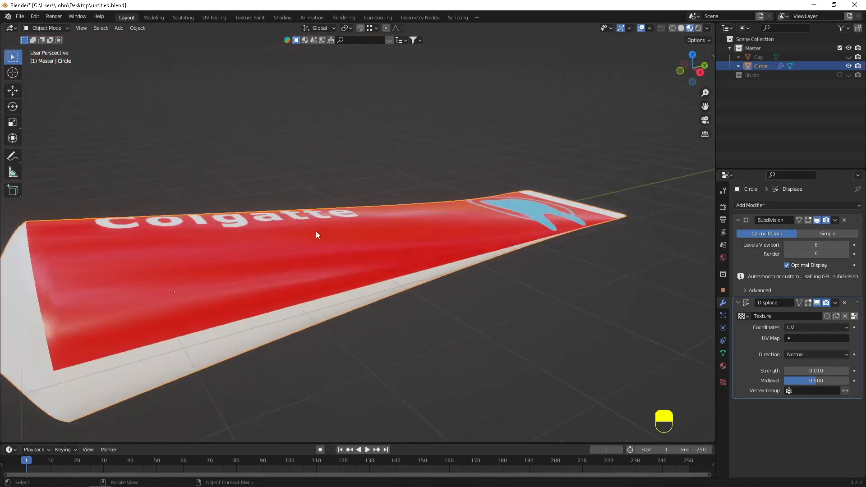
pyautogui.hotkey('alt', 'h')
pyautogui.click(86, 235)
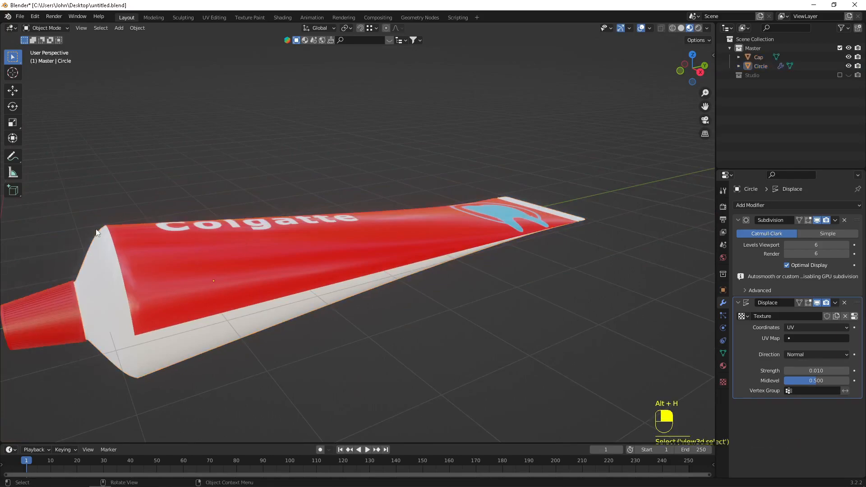
pyautogui.keyDown('shift'); pyautogui.moveTo(92, 240); pyautogui.dragTo(194, 203, button='middle'); pyautogui.keyUp('shift')
pyautogui.moveTo(208, 244); pyautogui.dragTo(339, 192, button='middle')
pyautogui.scroll(3, 291, 277)
pyautogui.moveTo(291, 274); pyautogui.dragTo(399, 178, button='middle')
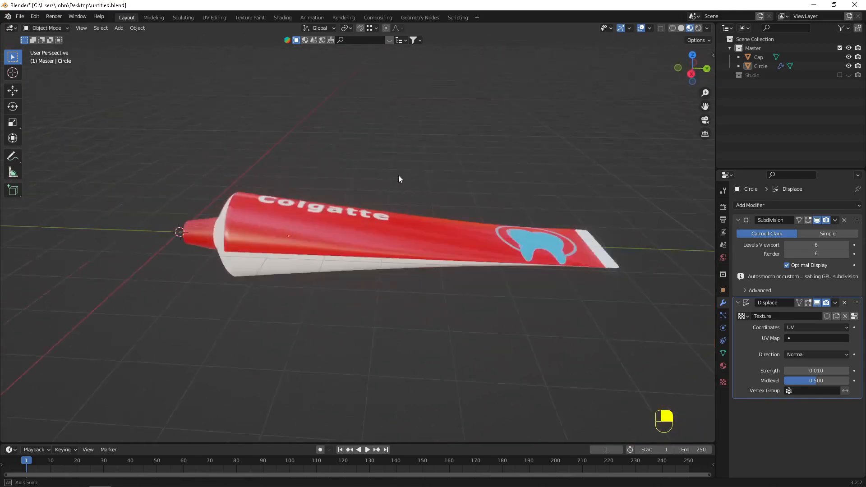
# Step: Select the tube and the cap together, with the cap as the active object, and save the file
pyautogui.click(336, 221)
pyautogui.keyDown('shift'); pyautogui.click(209, 225); pyautogui.keyUp('shift')
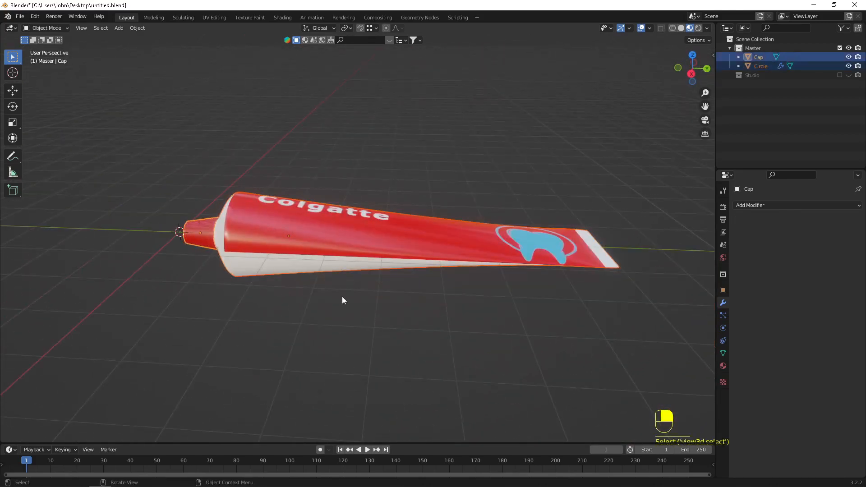
pyautogui.hotkey('ctrl', 's')
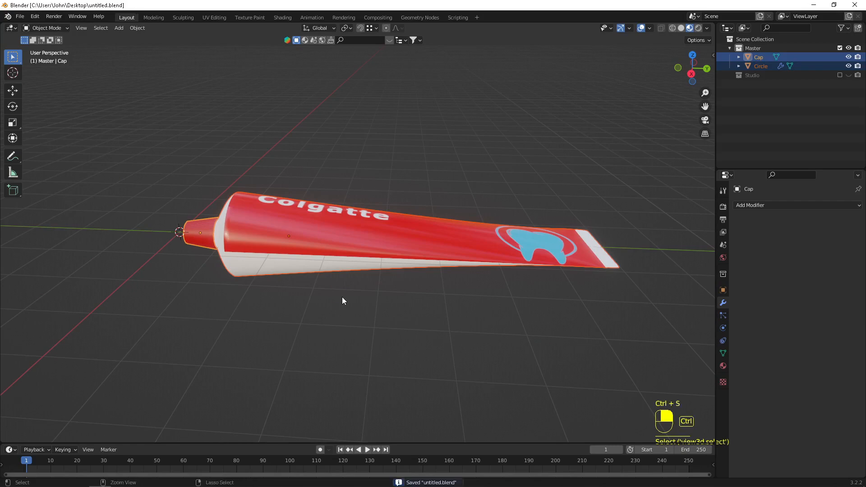
# Step: Try joining the tube and cap into one object, check the shape, and undo the join
pyautogui.hotkey('ctrl', 'j')
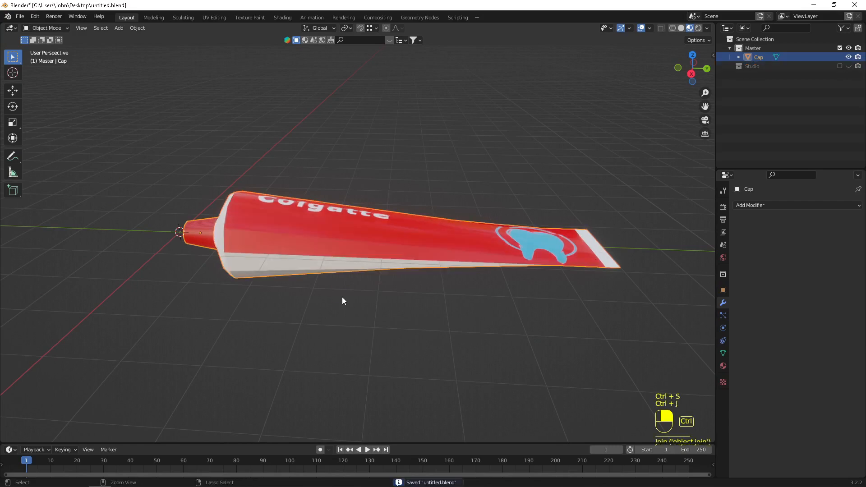
pyautogui.moveTo(342, 296); pyautogui.dragTo(437, 203, button='middle')
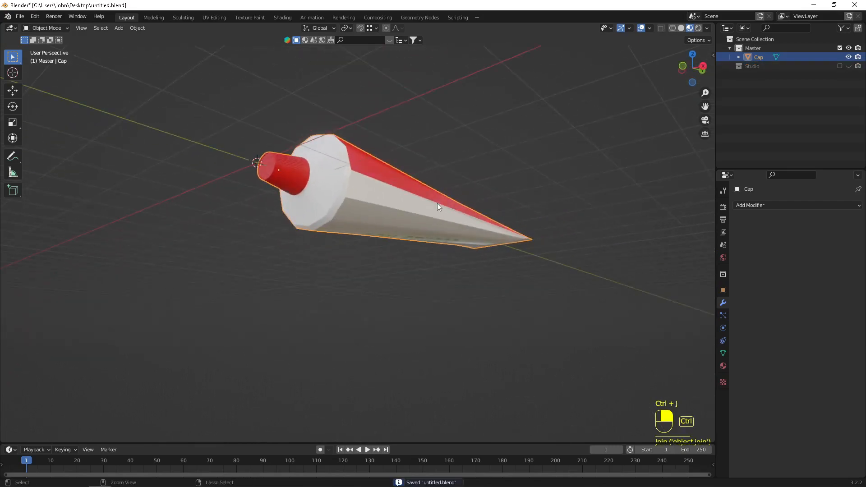
pyautogui.hotkey('ctrl', 'z')
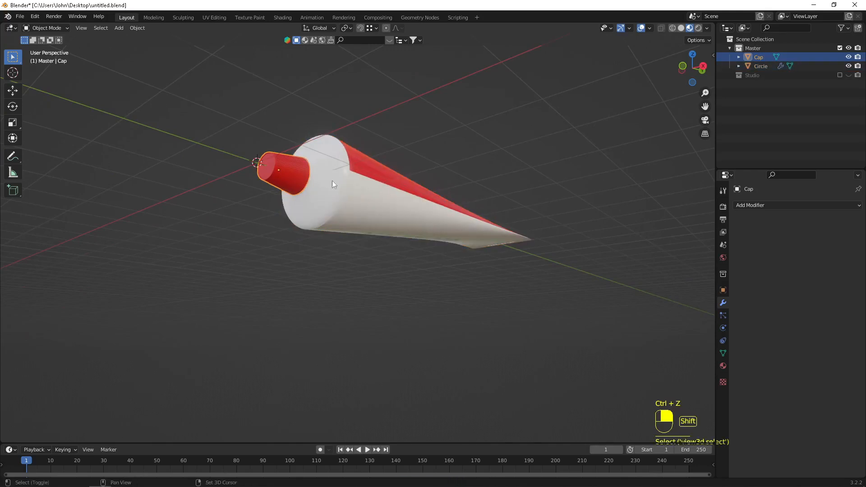
# Step: Join the cap into the tube with the tube as the active object, and test the combined object with a trial move
pyautogui.keyDown('shift'); pyautogui.click(358, 181); pyautogui.keyUp('shift')
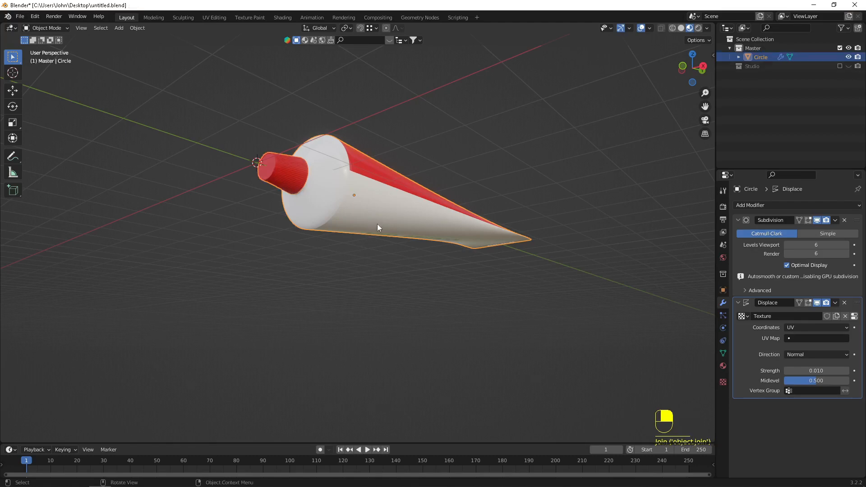
pyautogui.moveTo(362, 158); pyautogui.dragTo(314, 217, button='middle')
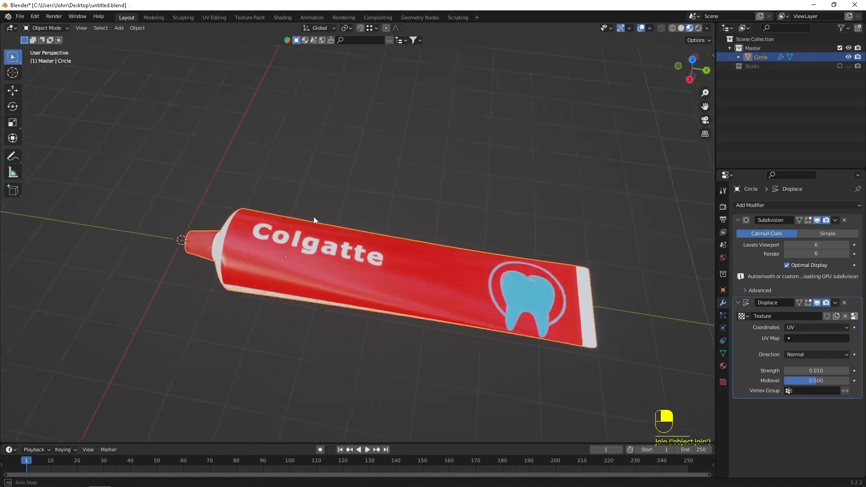
pyautogui.moveTo(799, 486)
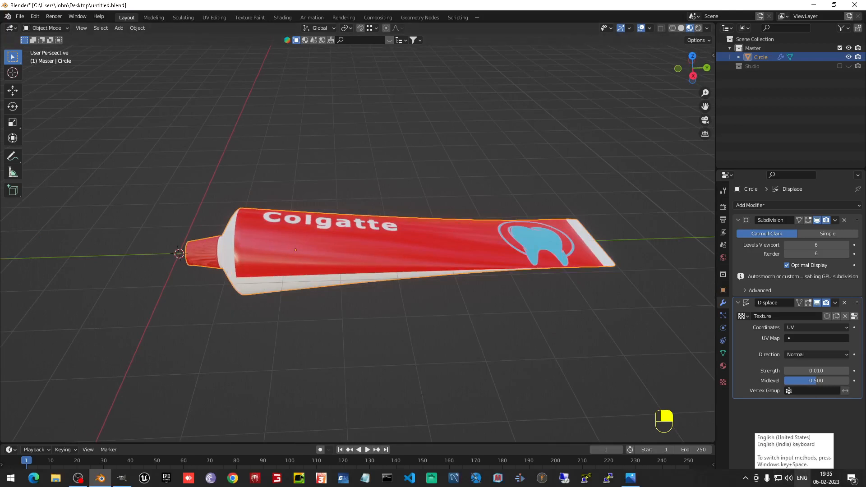
pyautogui.press('g')
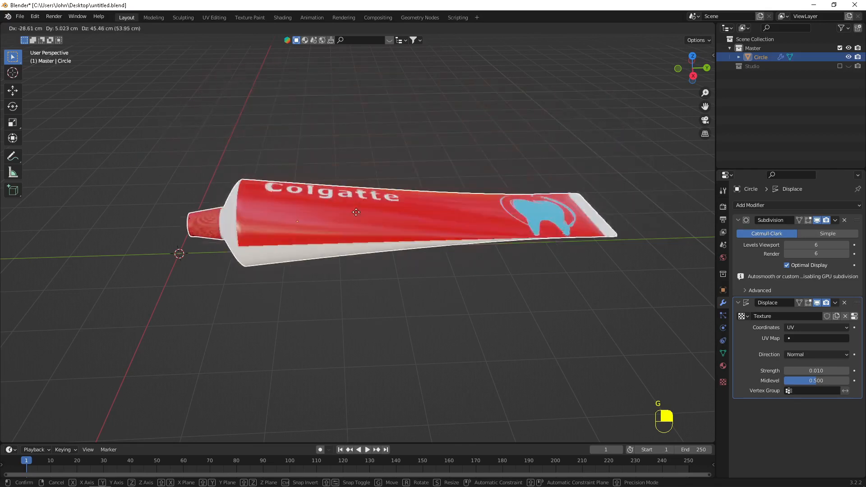
pyautogui.rightClick(440, 200)
# Step: Scale the joined tube uniformly to about 0.534 and move it about -37 cm in X, -265 cm in Y and 16 cm in Z
pyautogui.moveTo(383, 169); pyautogui.dragTo(494, 267, button='middle')
pyautogui.press('s')
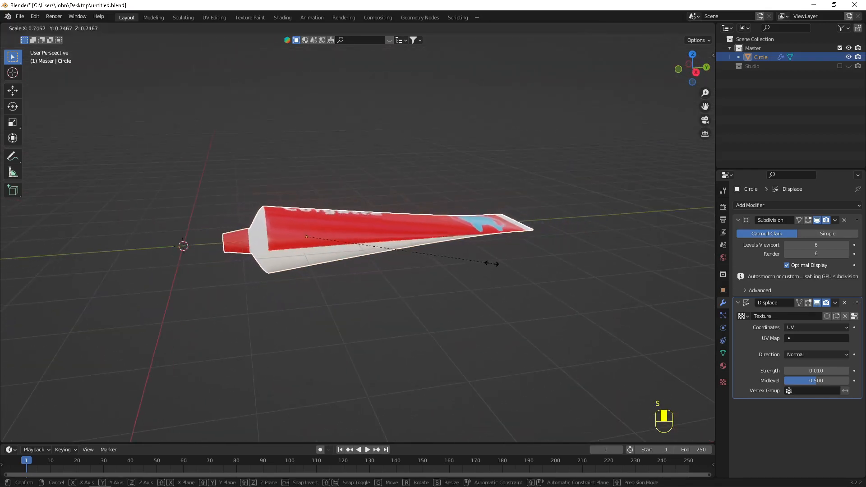
pyautogui.click(437, 261)
pyautogui.moveTo(372, 206); pyautogui.dragTo(476, 280, button='middle')
pyautogui.press('g')
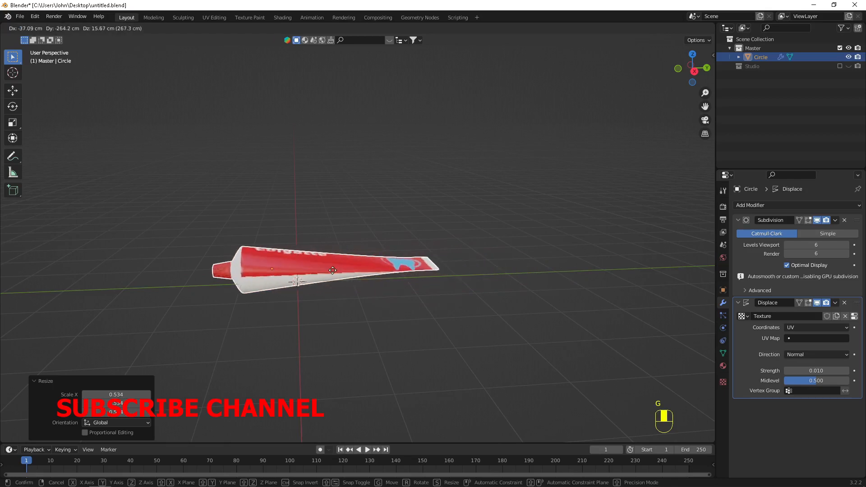
pyautogui.click(332, 270)
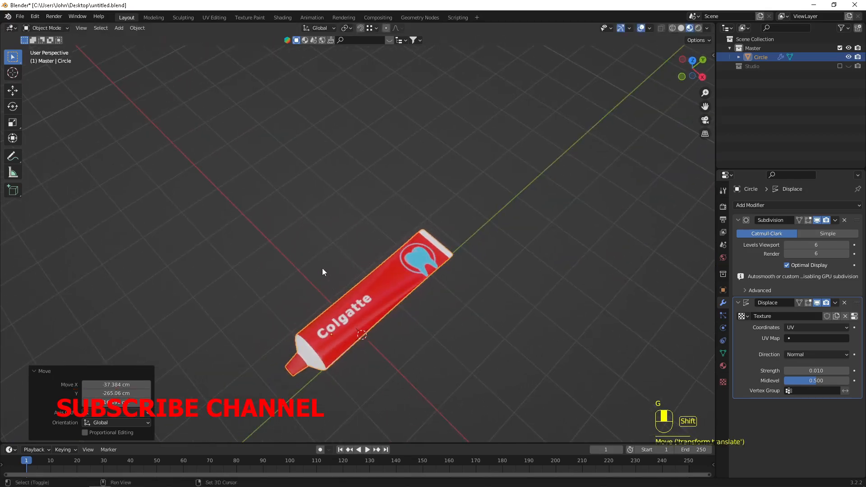